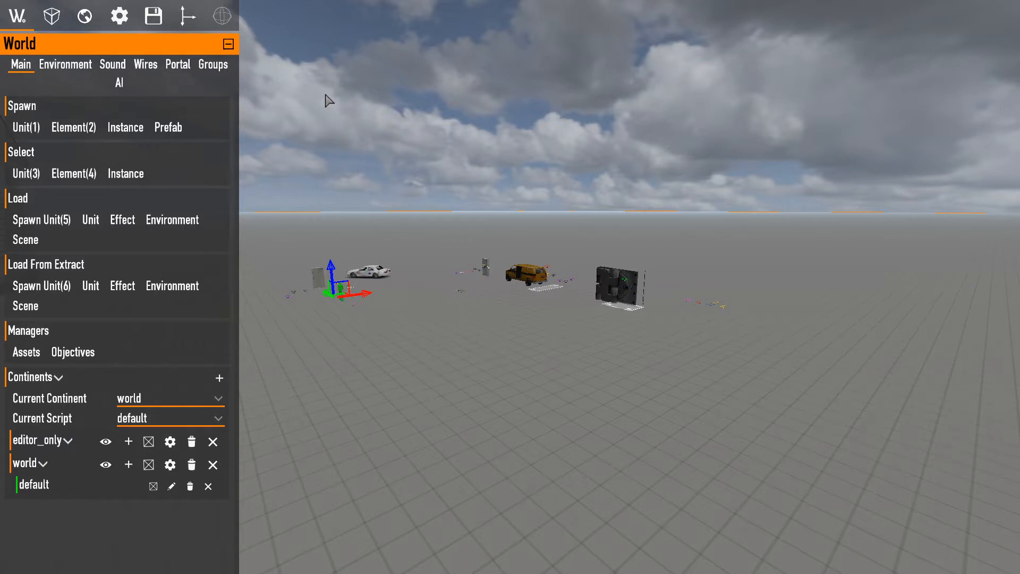
Build projection lights for all lights in the level from the world's environment settings.
click(72, 65)
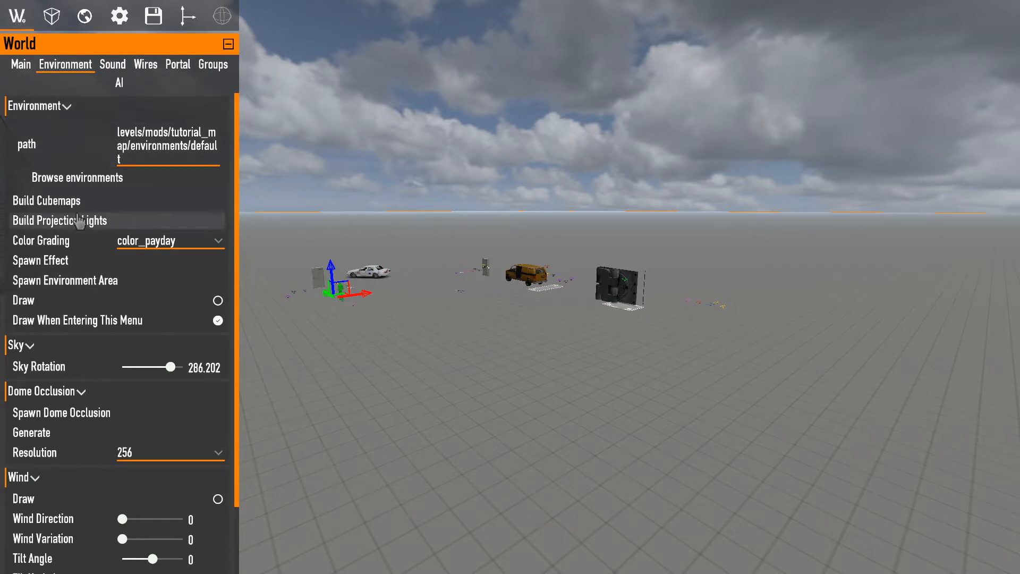
click(58, 222)
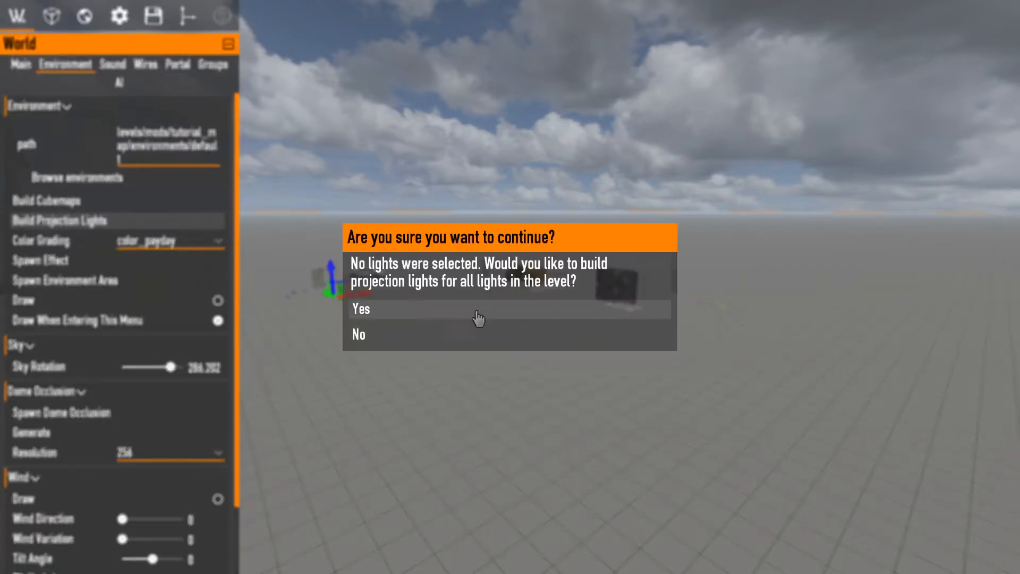
click(479, 317)
key(d)
right_drag(532, 298, 551, 276)
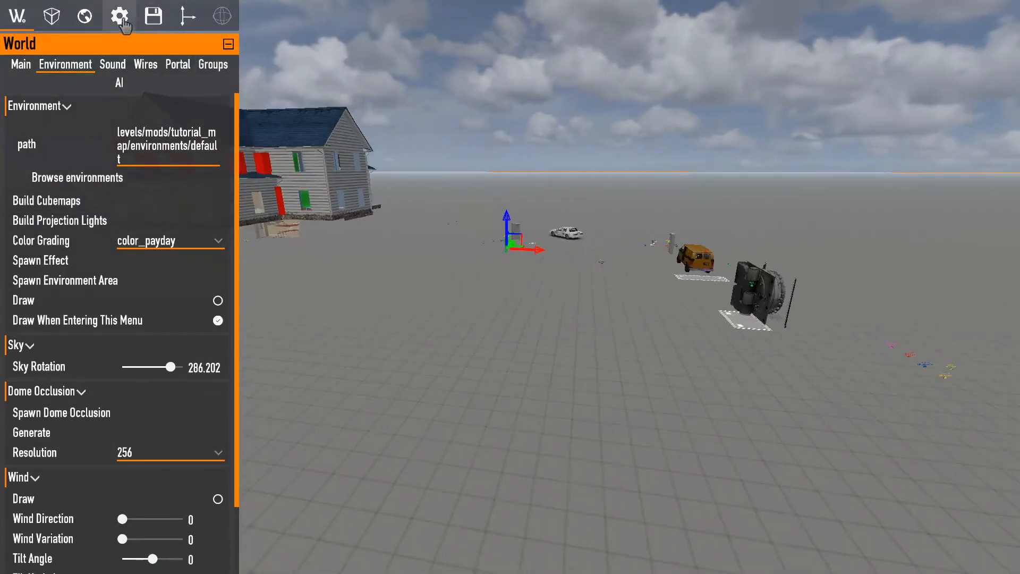
Look through the environment editor's settings, from the included environments and Sun down to Shadows.
click(88, 17)
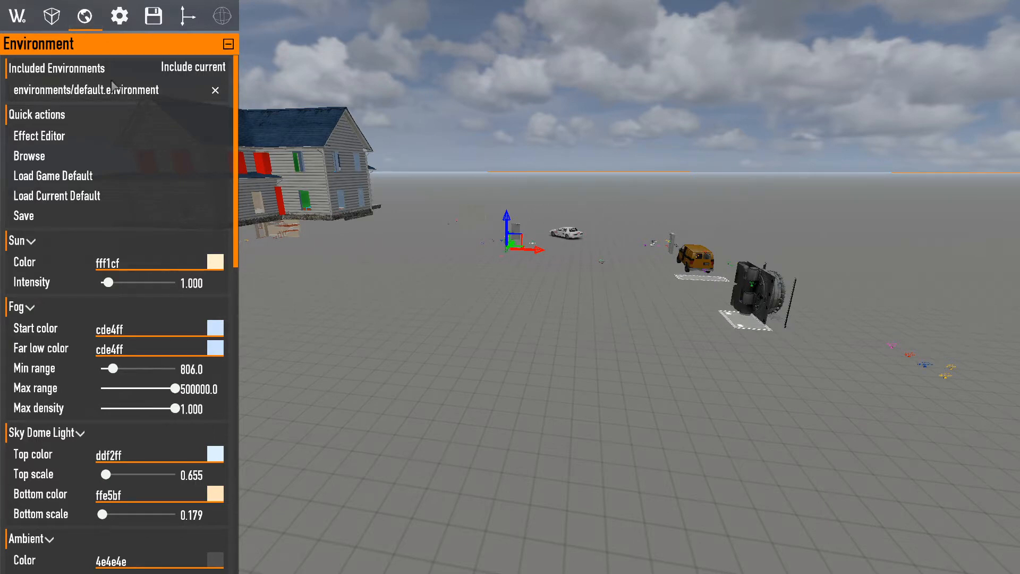
scroll(49, 113, down, 2)
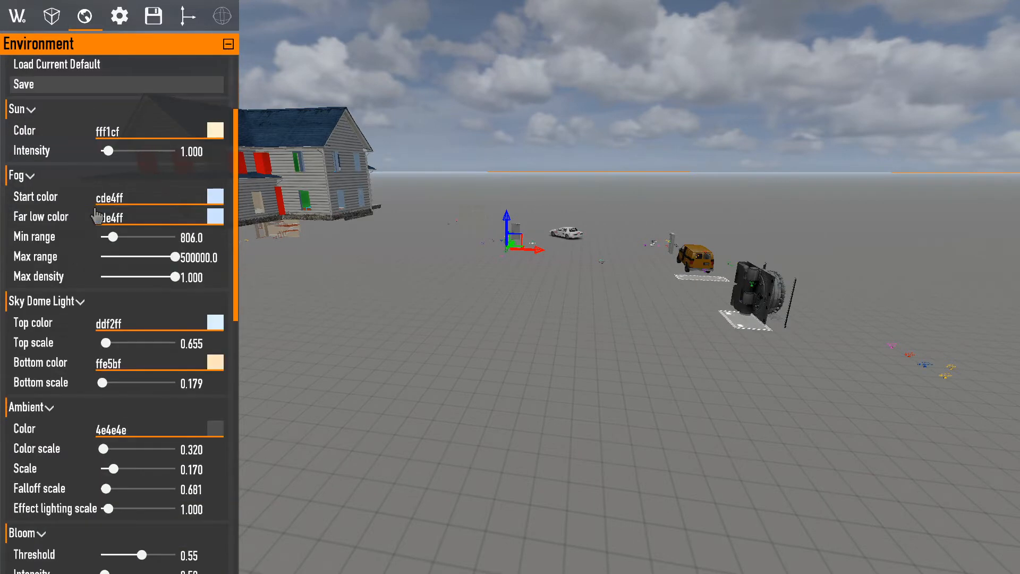
scroll(50, 113, up, 1)
scroll(92, 213, down, 11)
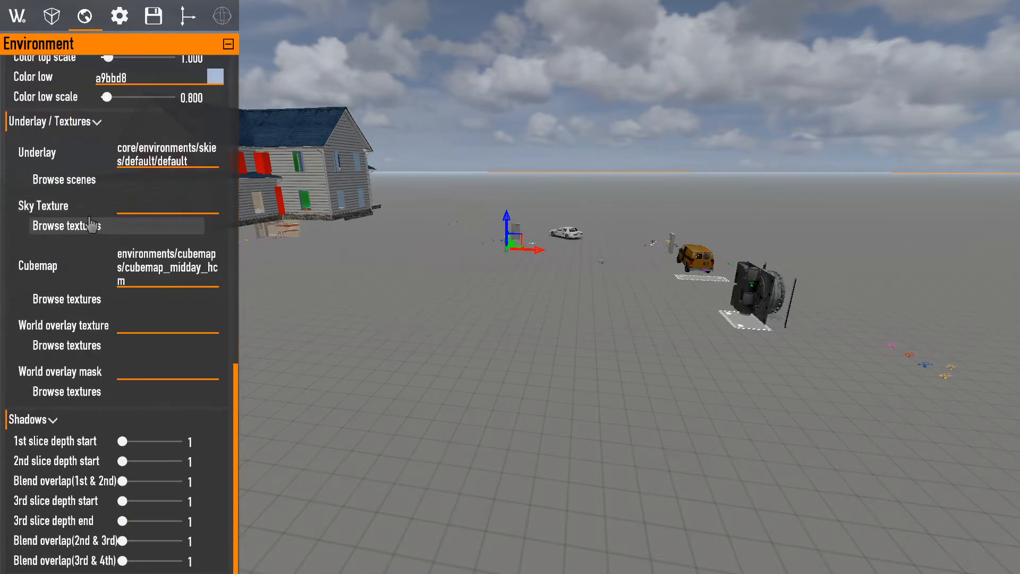
scroll(91, 215, up, 10)
key(s)
right_drag(324, 306, 350, 311)
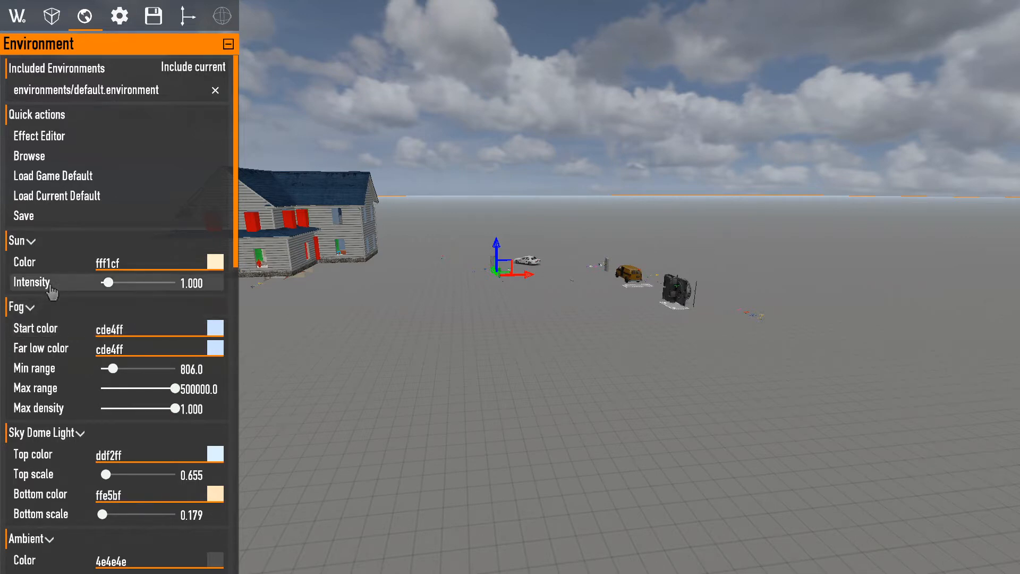
key(s)
right_drag(368, 258, 367, 259)
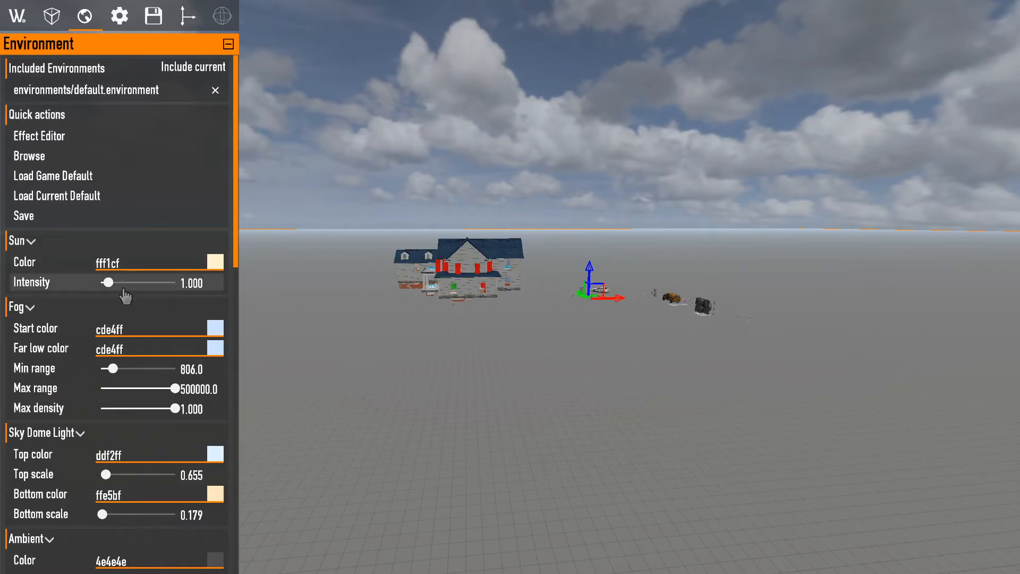
Set the sun color to 32f1cf and check its effect on the sky, ground and house.
click(47, 262)
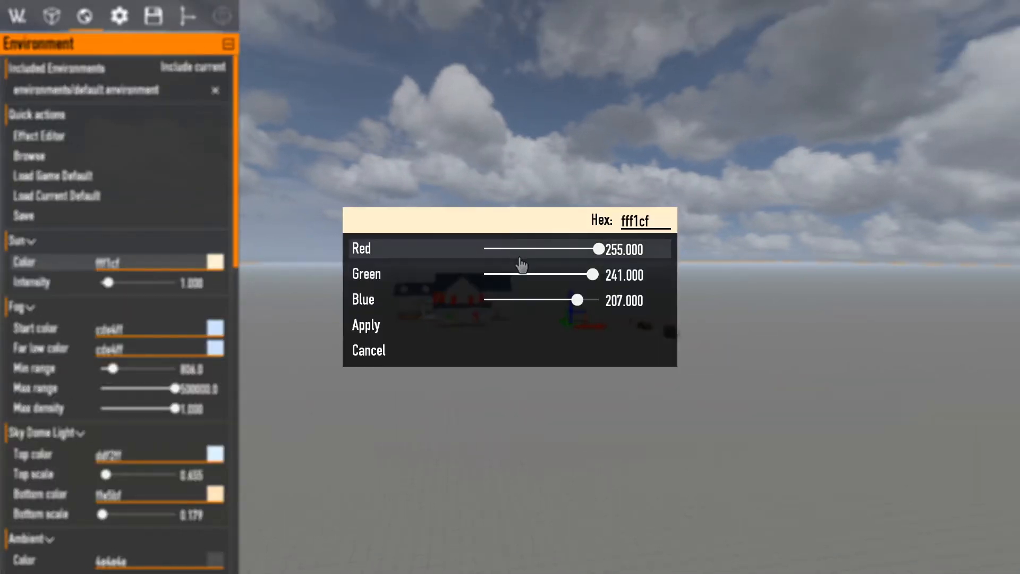
click(507, 249)
click(414, 320)
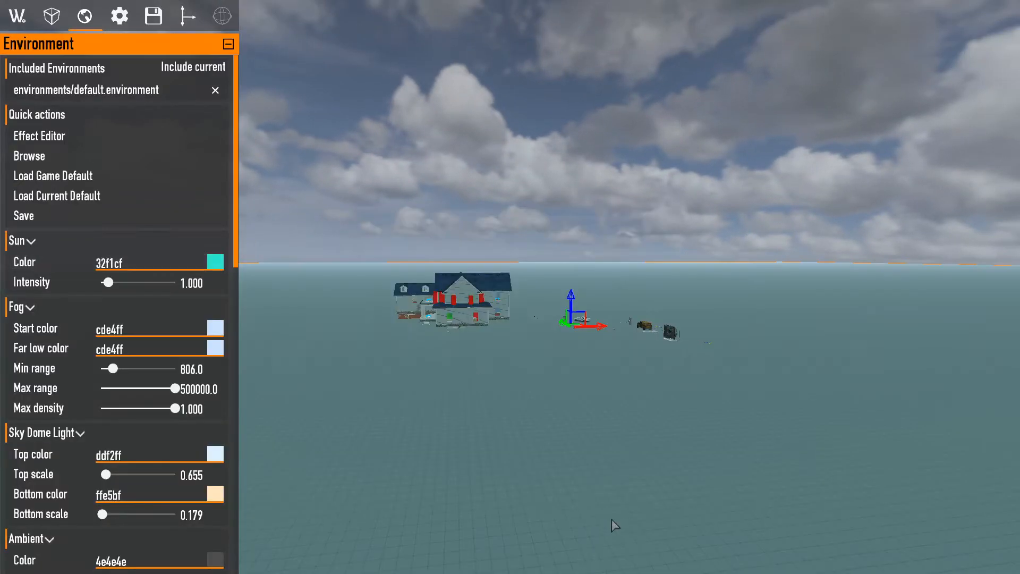
right_drag(630, 287, 851, 75)
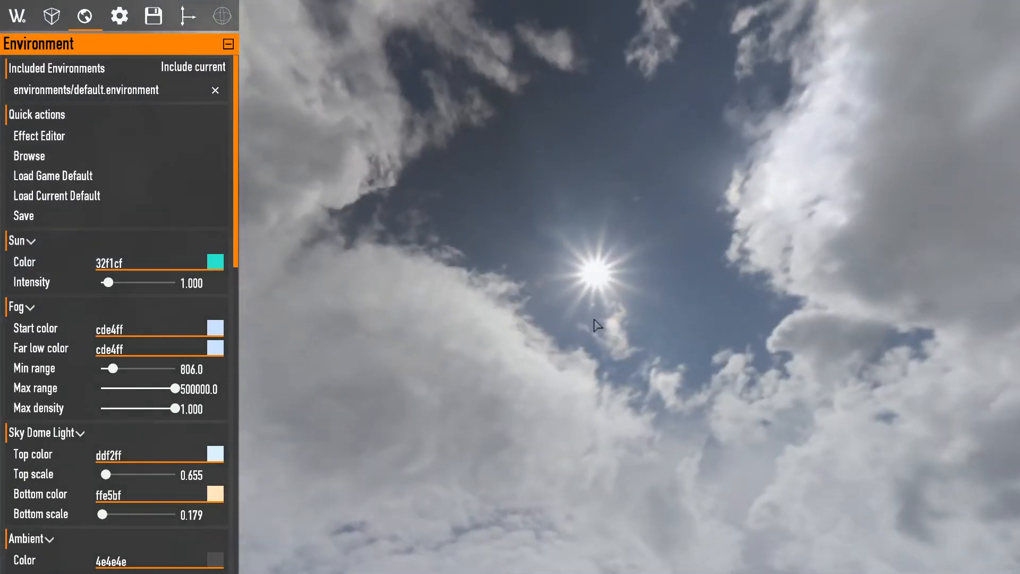
right_drag(568, 241, 557, 324)
key(a)
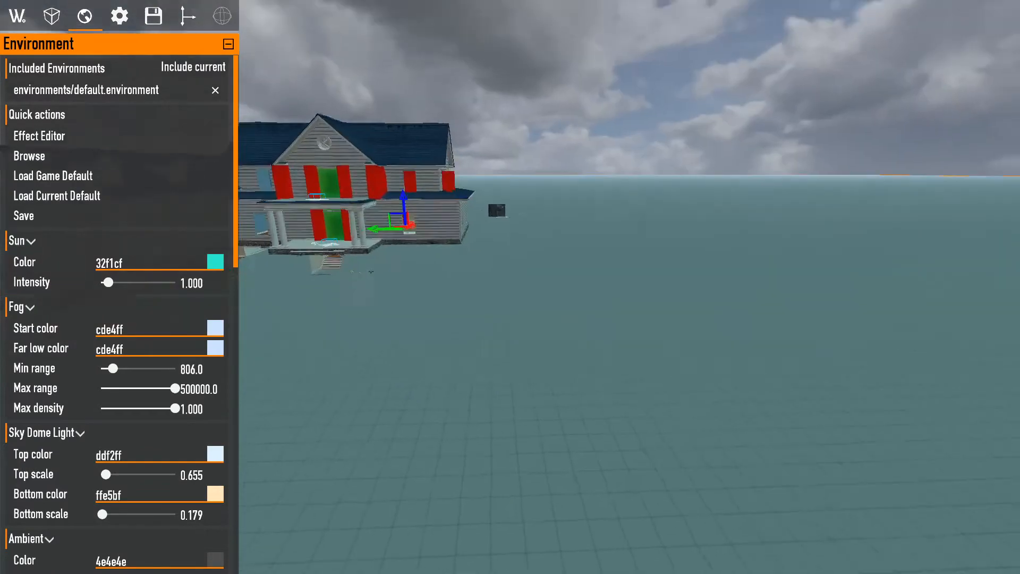
Set the sun intensity to 1.643 and restore the sun color to fff1cf.
mouse_move(107, 282)
mouse_down()
mouse_move(151, 283)
mouse_move(112, 283)
mouse_up()
click(98, 264)
drag(506, 248, 598, 249)
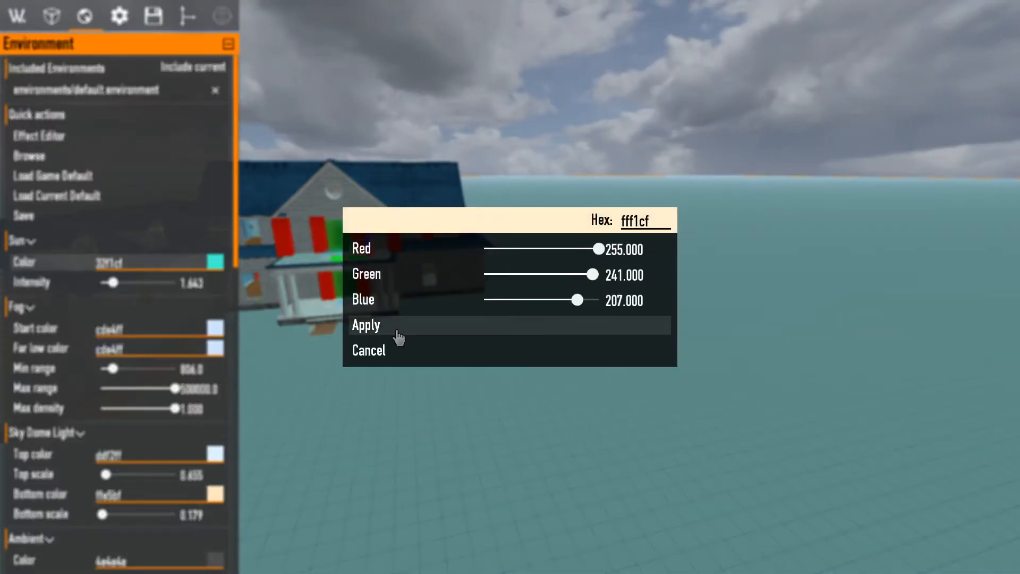
click(399, 337)
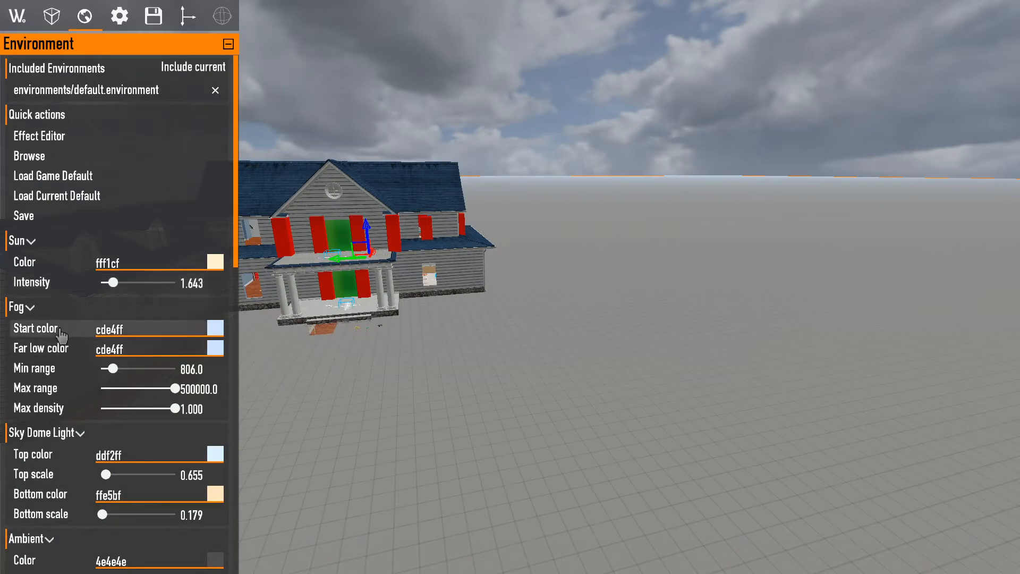
Lower the fog max range to 151941.4 and set the fog start color to cd00ff.
drag(175, 388, 123, 389)
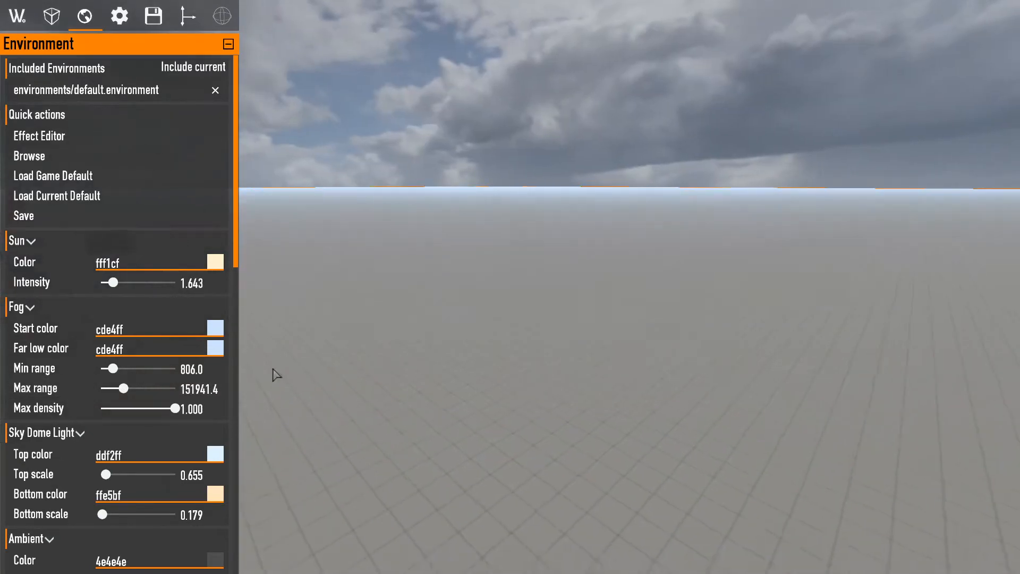
click(61, 333)
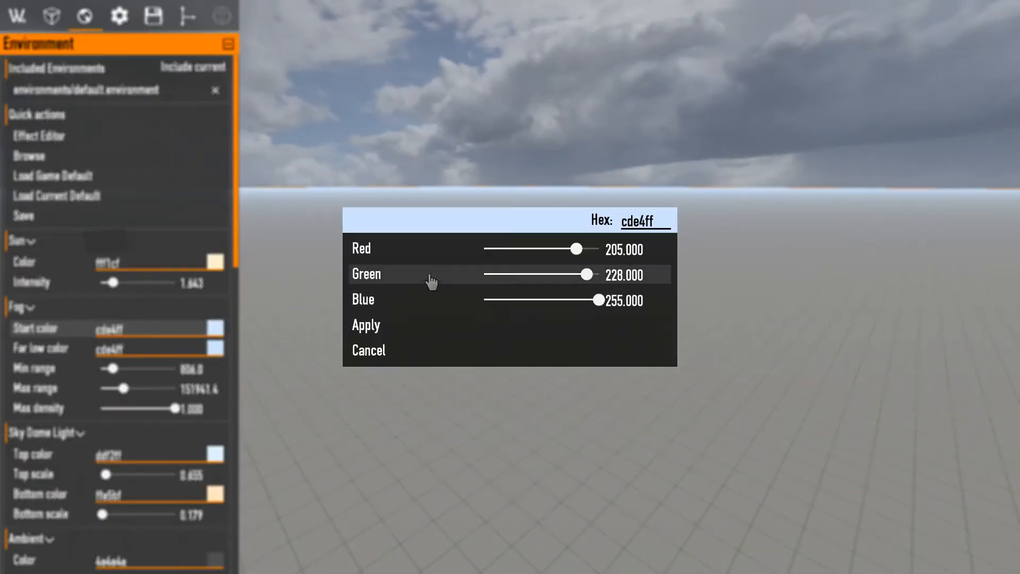
drag(585, 274, 393, 275)
click(367, 331)
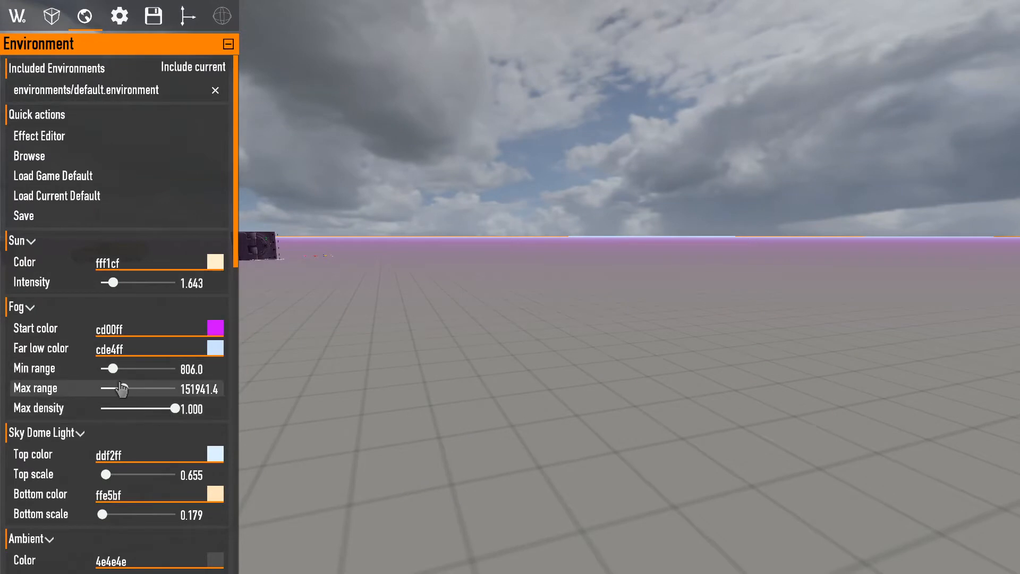
Reduce the fog min range to 0.0 and the max range to 6979.6.
key(q)
right_drag(250, 394, 135, 400)
key(w)
key(e)
key(s)
drag(113, 368, 101, 393)
Set the fog far low color to cd00ff.
click(62, 350)
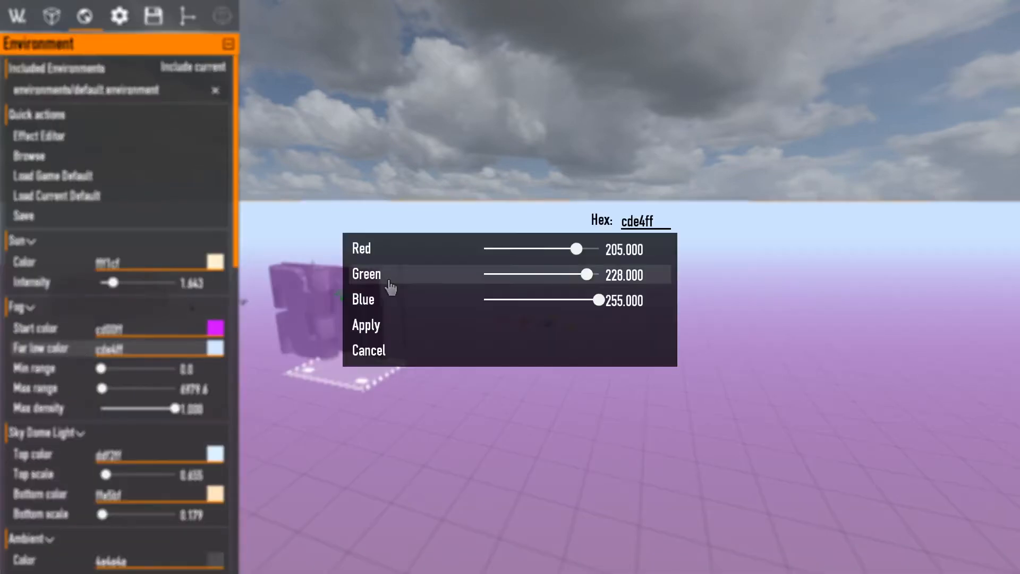
drag(528, 276, 484, 275)
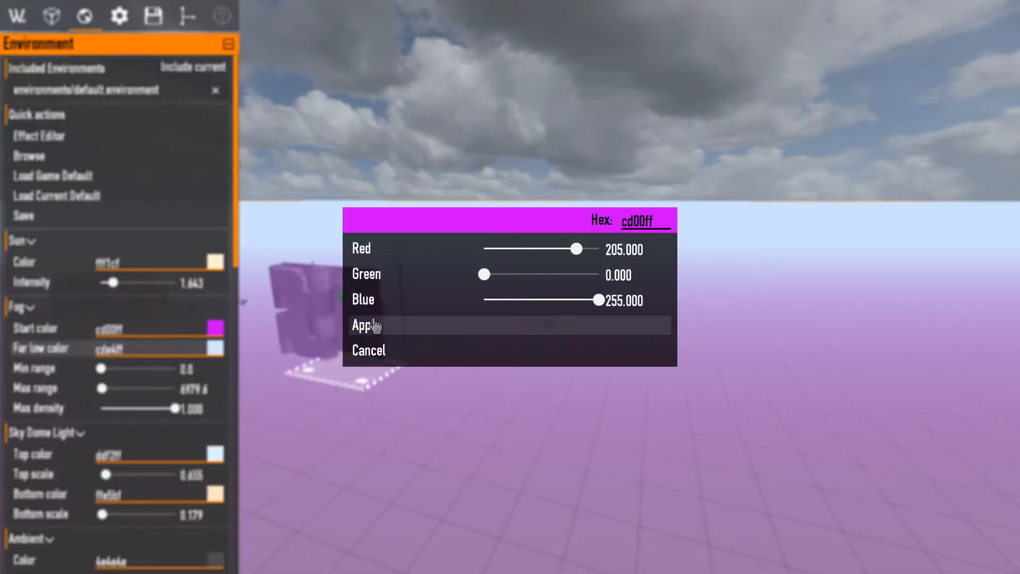
click(366, 325)
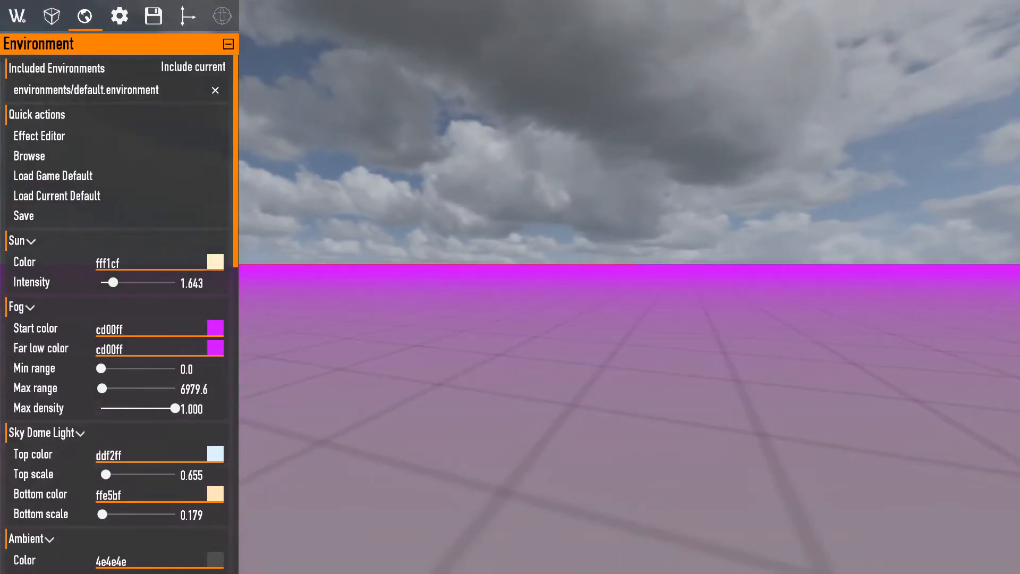
Set the fog min range to 0.0 and the max range to 500000.0.
key(s)
drag(111, 368, 175, 368)
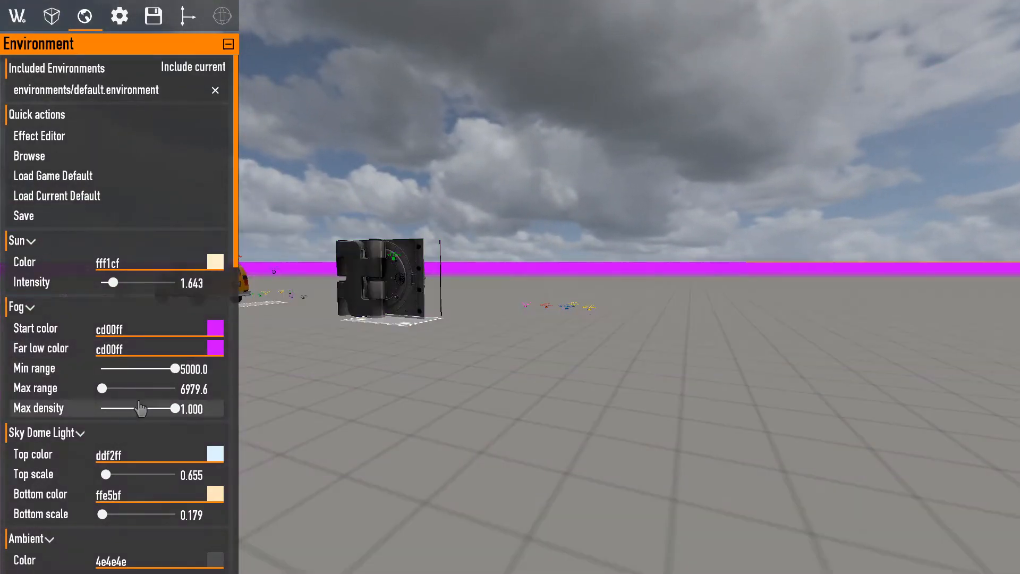
drag(102, 388, 176, 378)
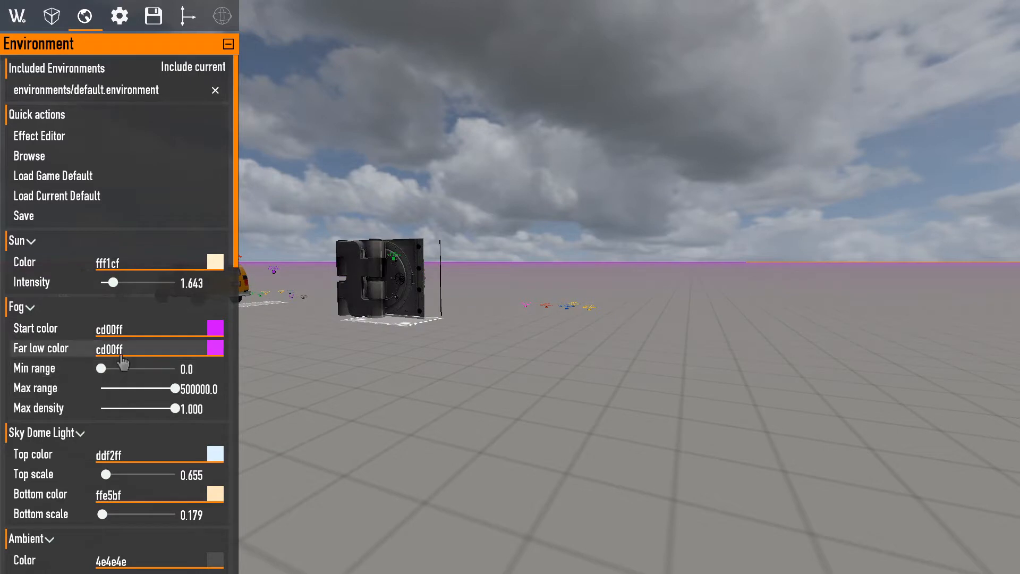
Set both the far low color and the start color of the fog to cdffff.
click(55, 351)
drag(484, 276, 599, 276)
click(402, 324)
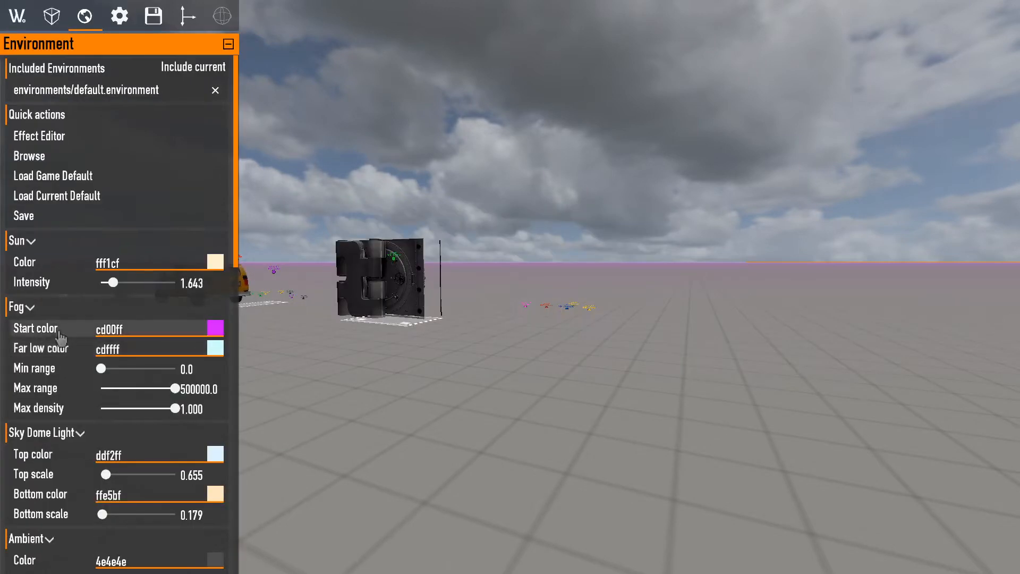
click(53, 330)
drag(484, 275, 599, 275)
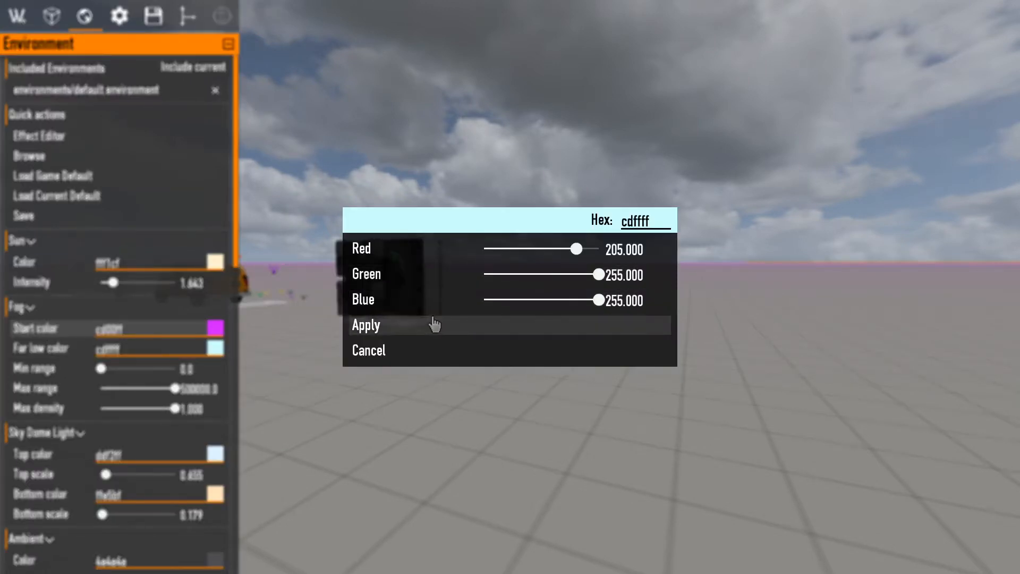
click(432, 326)
Set the sky dome light's top color to 00f2ff.
scroll(40, 362, down, 4)
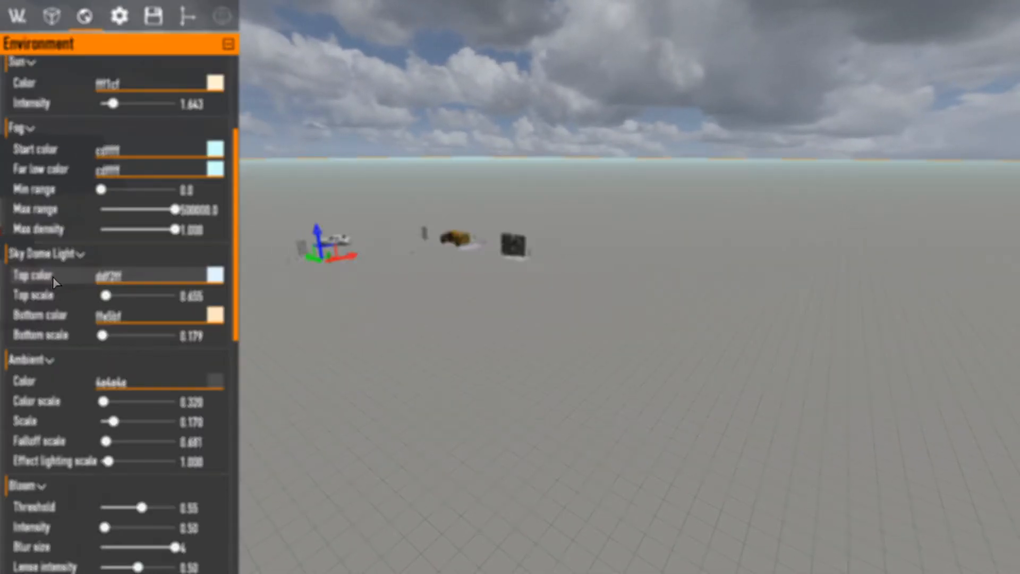
click(53, 277)
drag(538, 257, 481, 247)
click(401, 324)
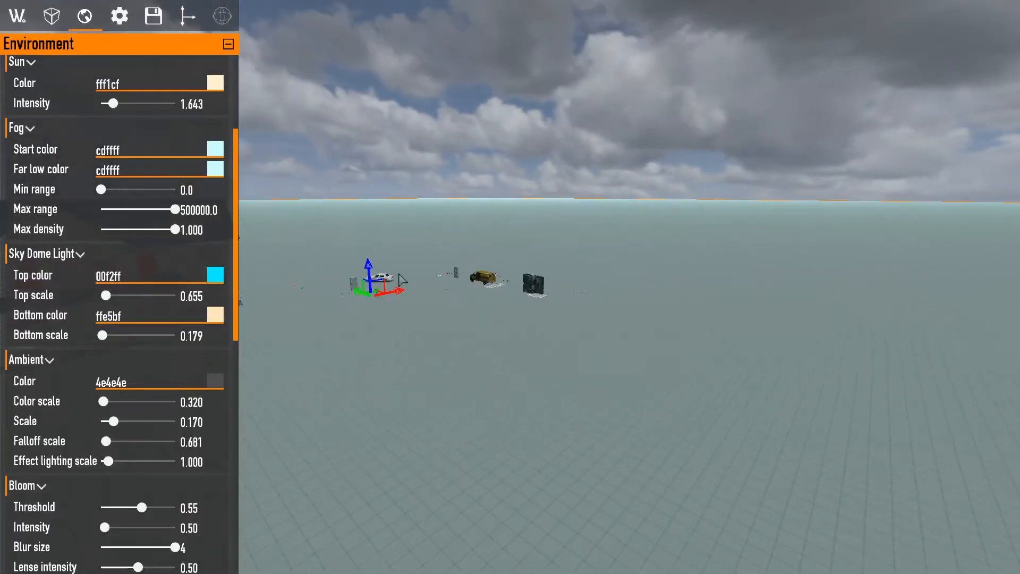
right_drag(399, 274, 461, 93)
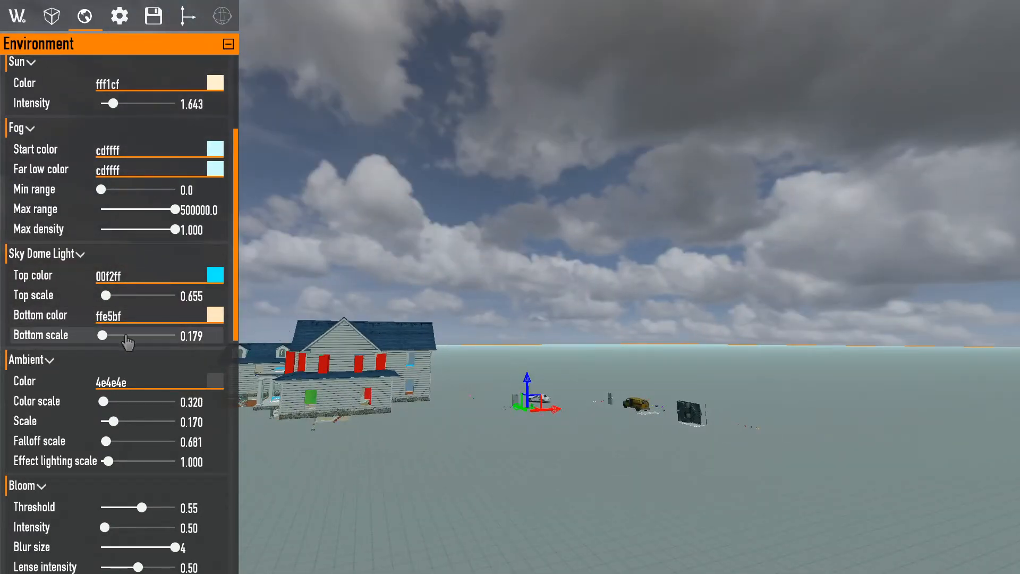
Set the sky dome light's bottom color to ff00bf.
click(53, 316)
drag(539, 275, 484, 274)
click(397, 325)
right_drag(397, 324, 422, 381)
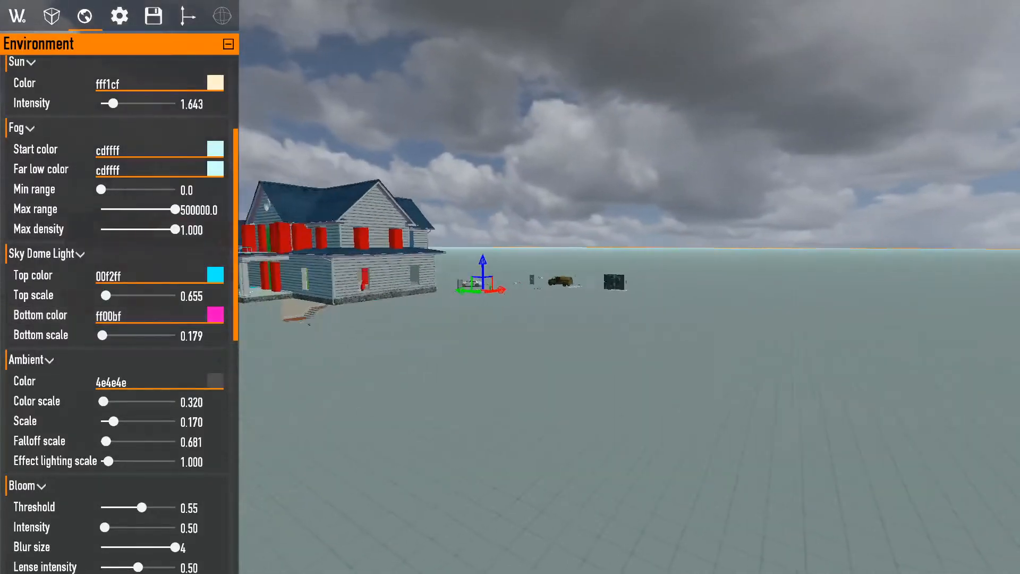
Examine how the sky dome light colors affect the house, vehicles and ground from several viewpoints.
mouse_move(398, 321)
right_down()
mouse_move(387, 353)
mouse_move(406, 326)
right_up()
key(w)
key(s)
right_drag(481, 141, 479, 185)
mouse_move(518, 307)
right_down()
mouse_move(518, 404)
mouse_move(518, 307)
right_up()
key(w)
key(s)
key(w)
right_drag(556, 108, 504, 101)
key(s)
right_drag(75, 271, 51, 302)
key(w)
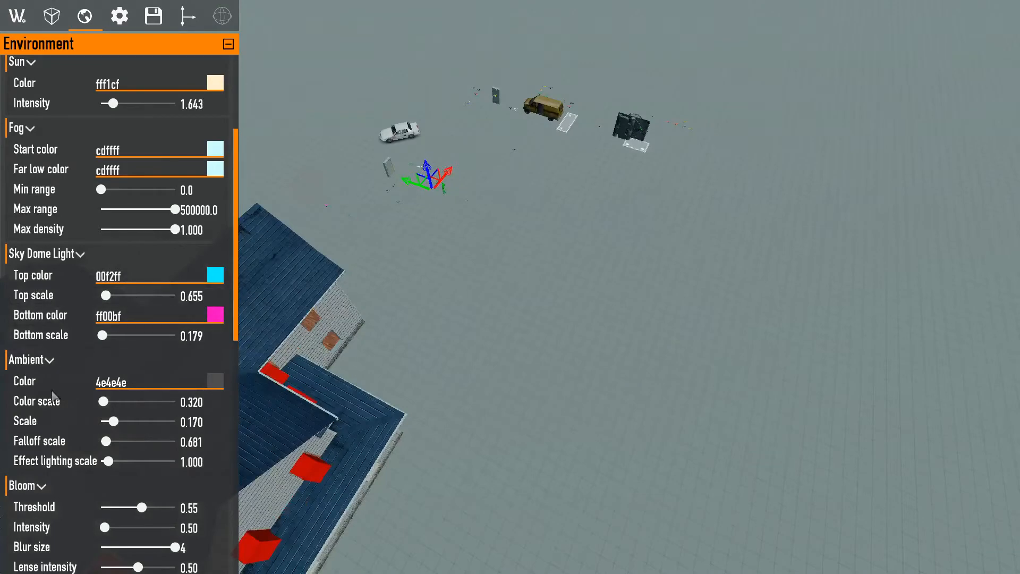
Set the ambient color to ff4e4e and check its effect on the scene.
scroll(112, 291, down, 3)
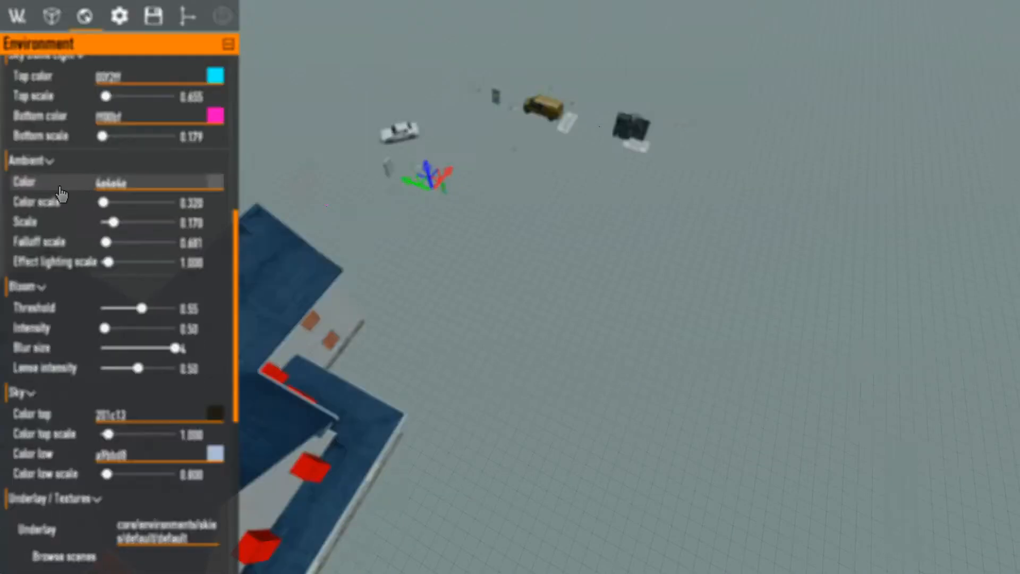
click(58, 184)
drag(518, 249, 601, 255)
click(425, 334)
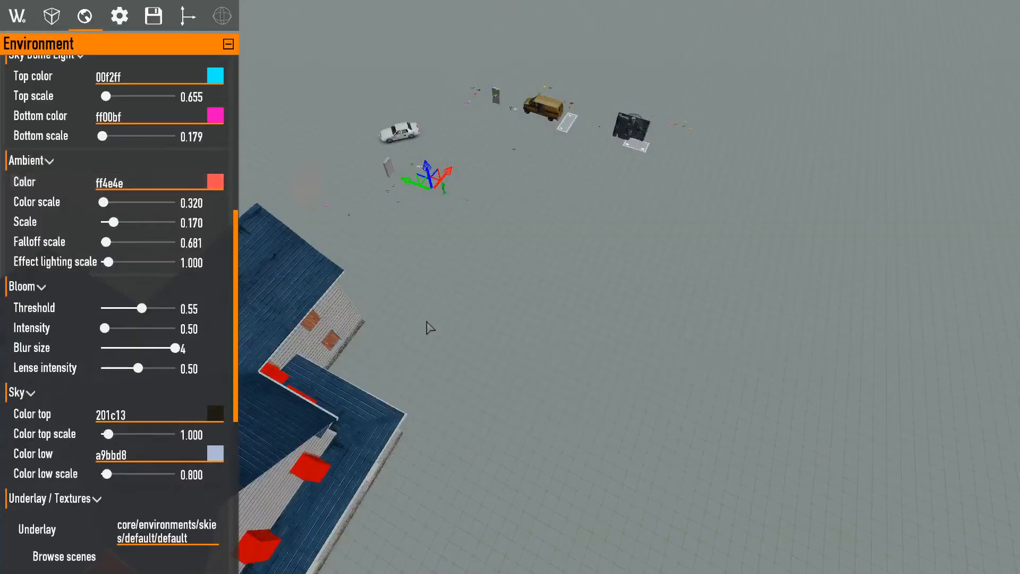
mouse_move(426, 328)
right_down()
mouse_move(411, 220)
mouse_move(410, 322)
right_up()
key(s)
key(w)
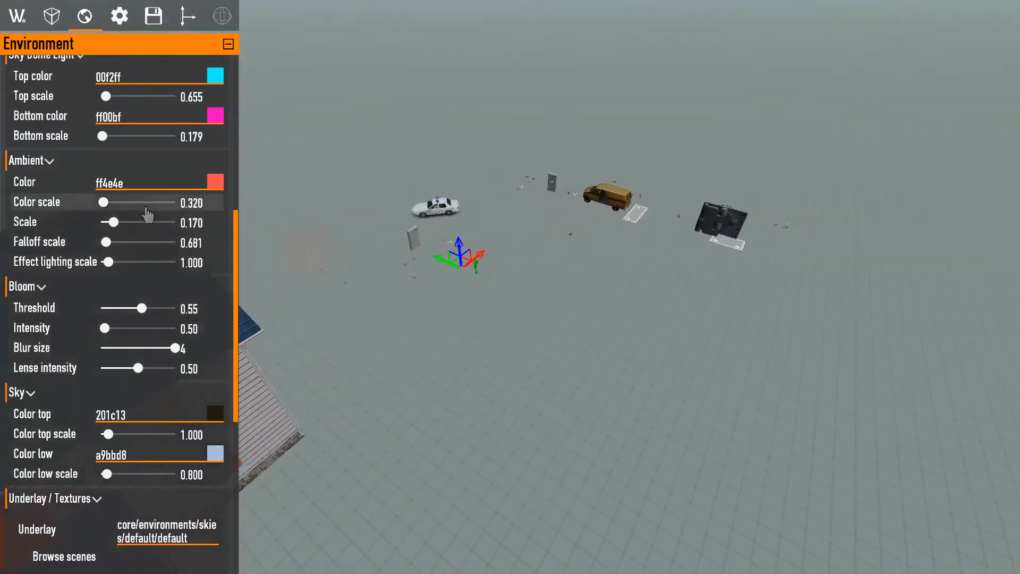
Set the ambient color to 064e4e.
click(83, 187)
drag(598, 249, 488, 248)
click(397, 327)
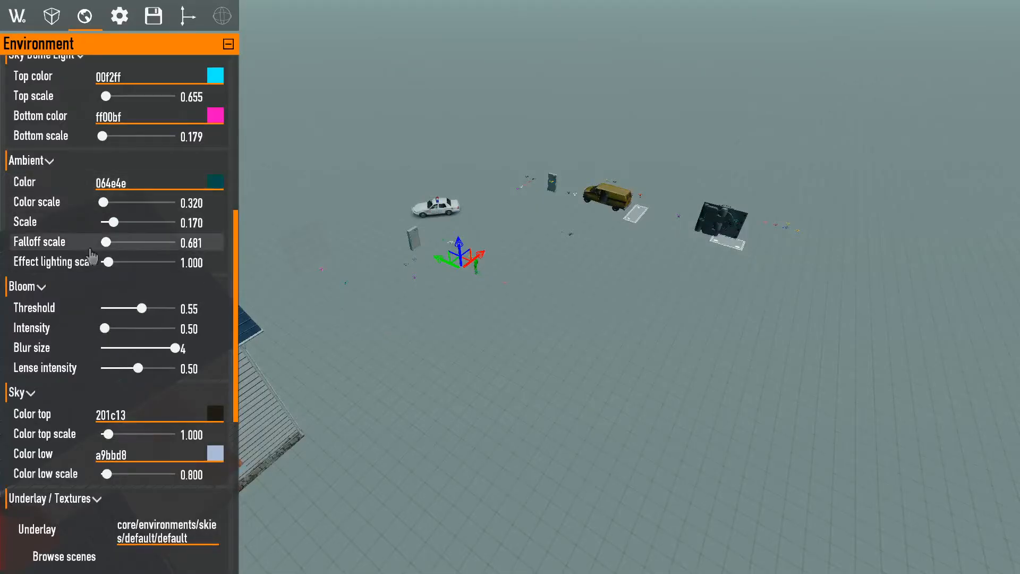
Look through the Bloom, Sky and Underlay / Textures settings of the environment.
scroll(104, 233, down, 5)
scroll(103, 230, up, 3)
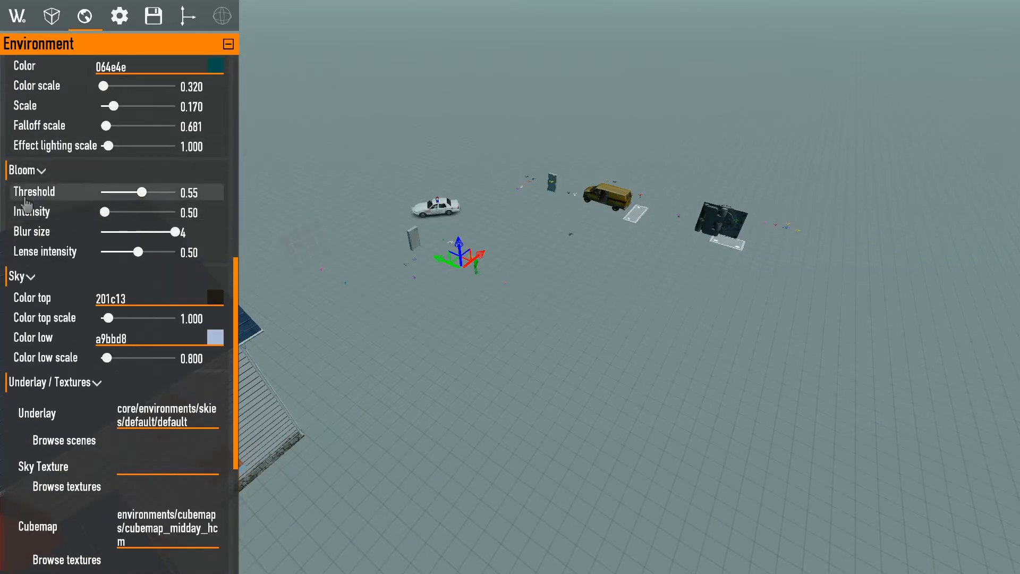
scroll(80, 292, down, 1)
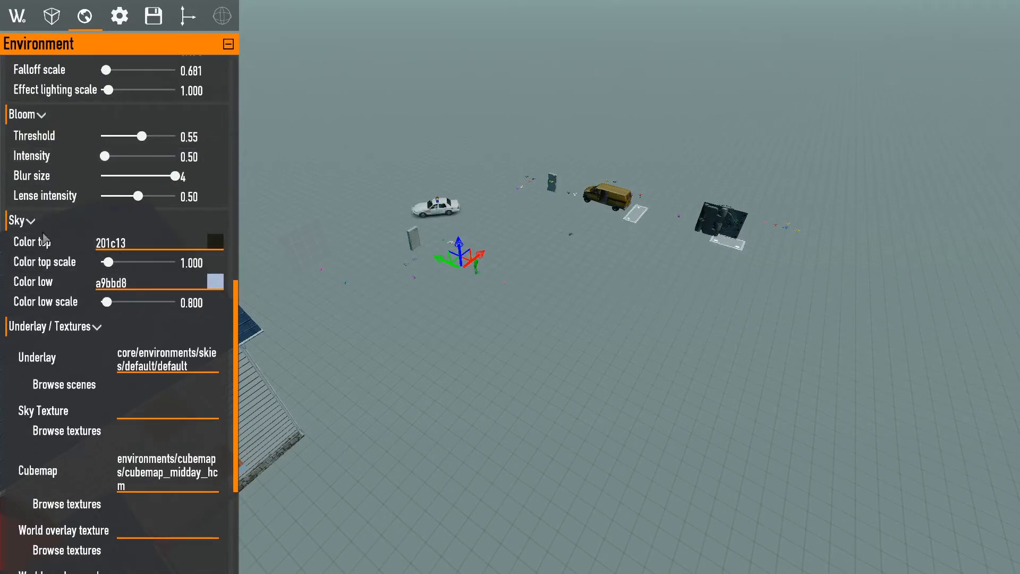
Set the Sky section's Color top to 2095cc and look at the recolored sky from several angles.
right_drag(45, 236, 180, 131)
right_drag(590, 361, 591, 319)
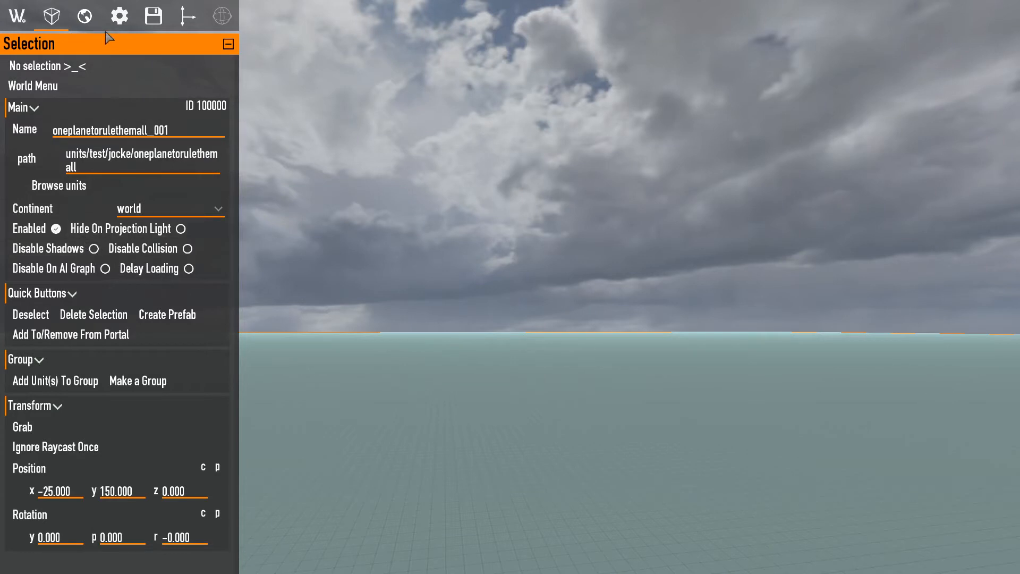
click(84, 16)
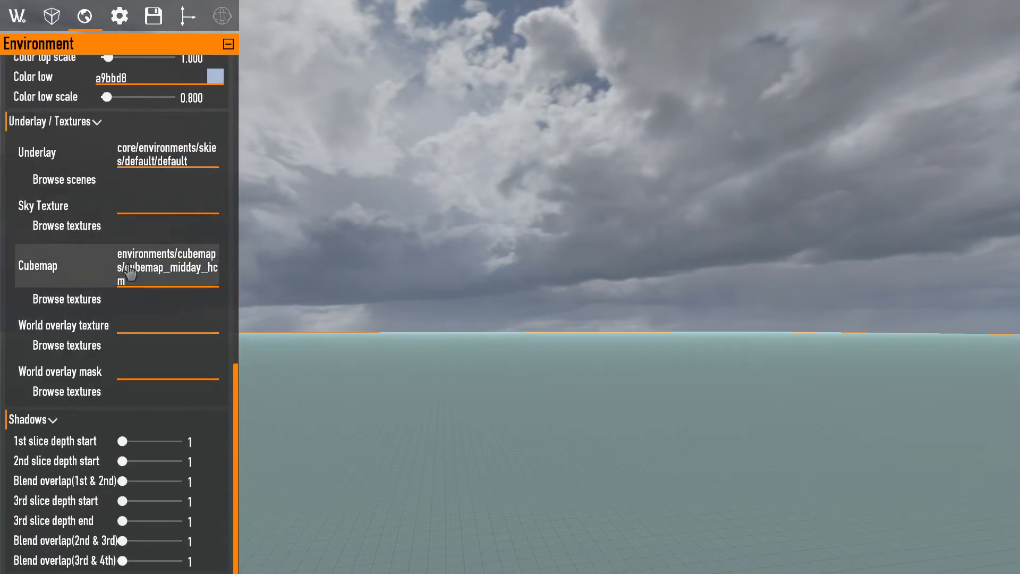
scroll(130, 272, up, 5)
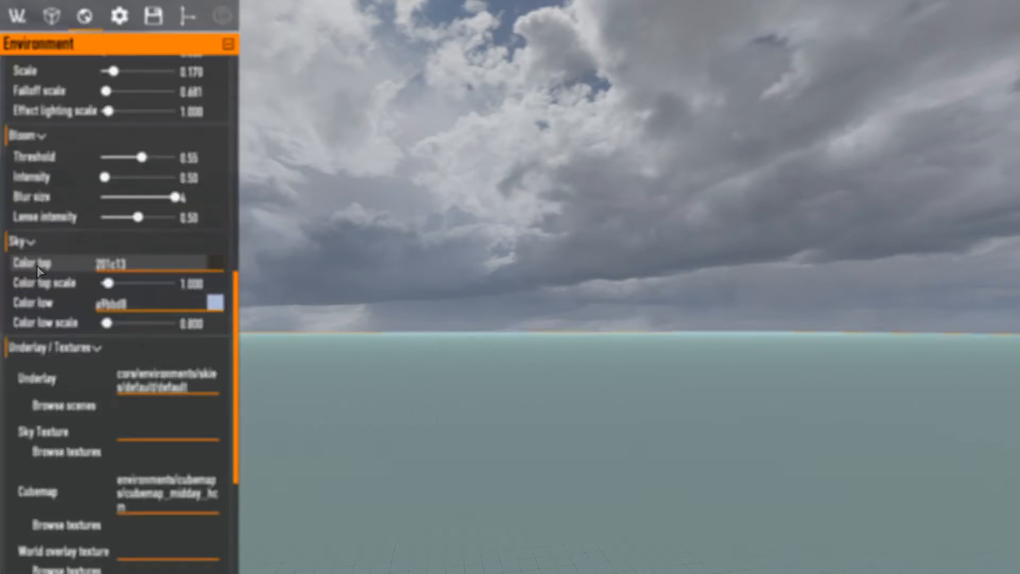
click(39, 271)
drag(497, 274, 550, 301)
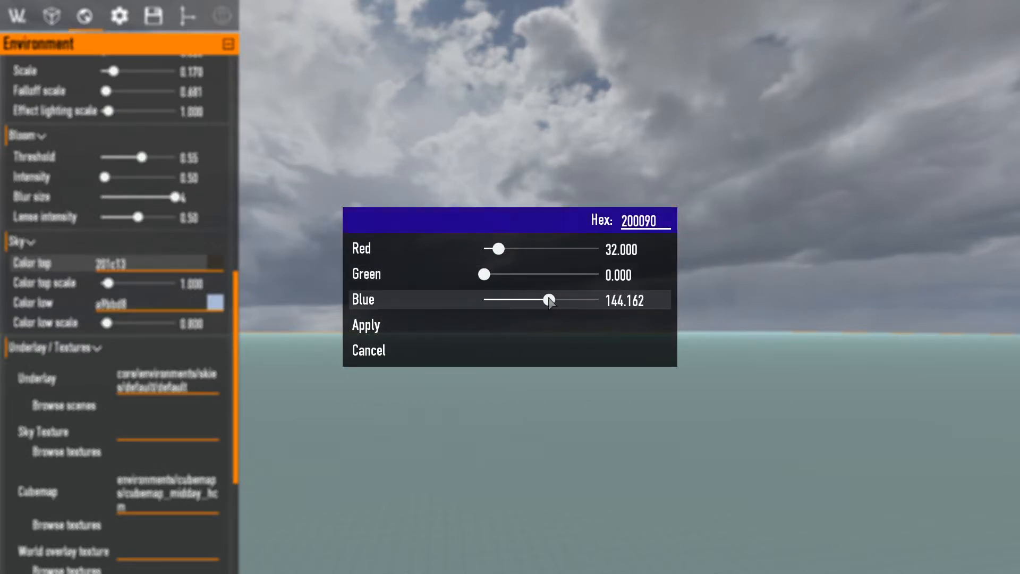
drag(484, 274, 551, 274)
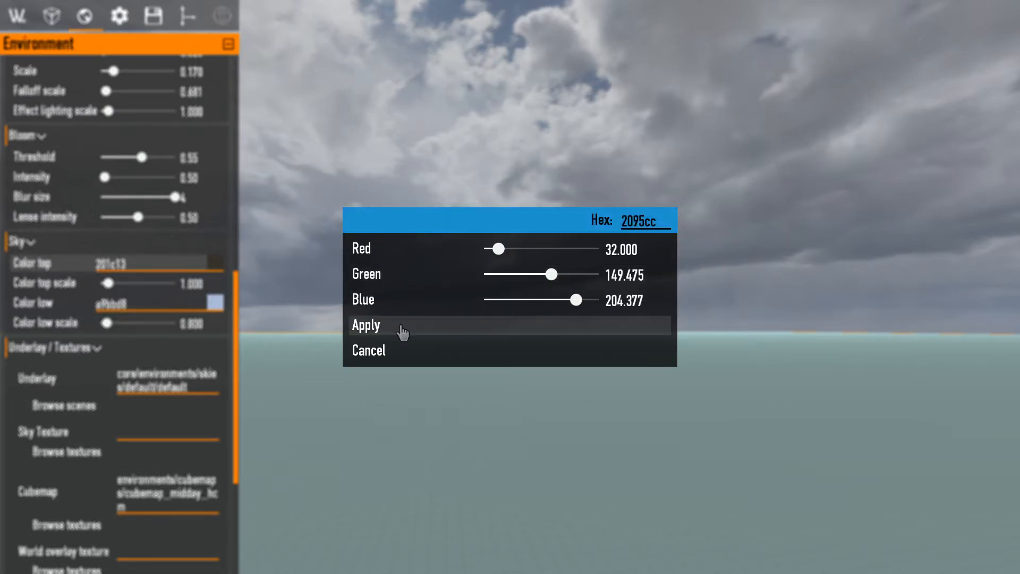
click(404, 332)
right_drag(510, 287, 510, 249)
right_drag(510, 287, 804, 134)
right_drag(543, 383, 543, 166)
right_drag(409, 132, 264, 262)
Set the Sky section's Color low to 0069d8 and check the sky near the horizon.
click(46, 303)
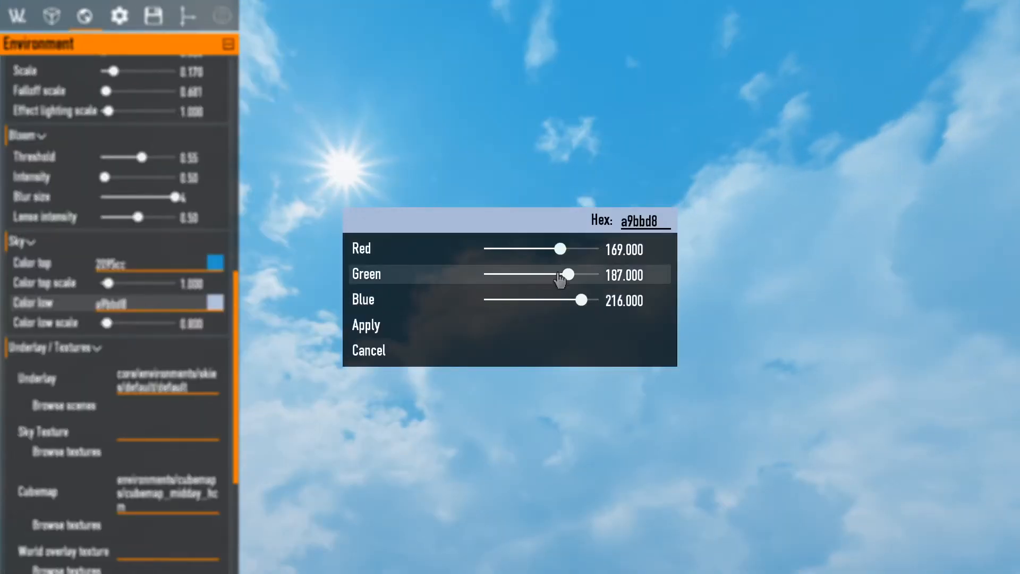
drag(568, 274, 531, 275)
click(366, 325)
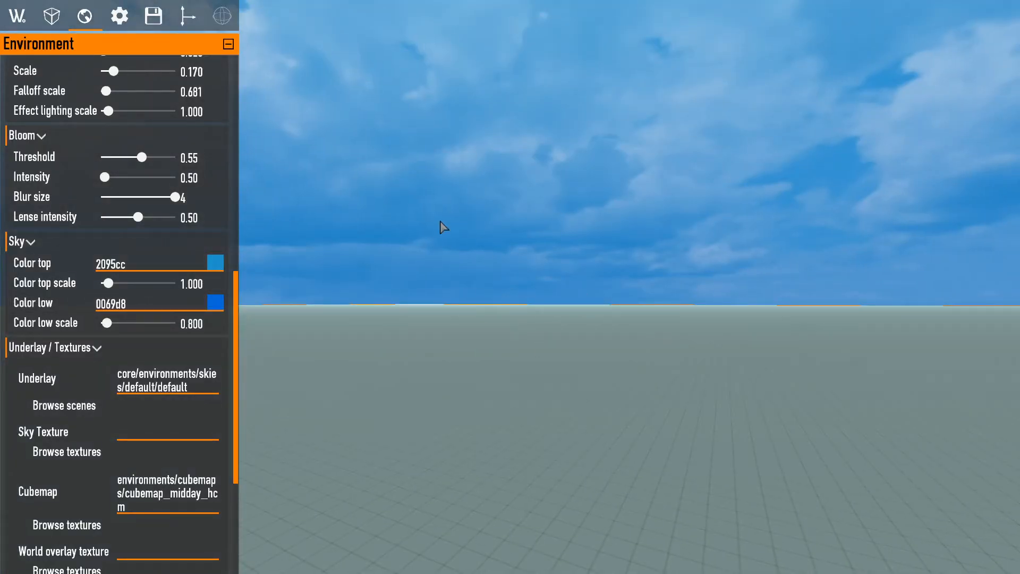
right_drag(376, 216, 797, 255)
Browse the scenes available for the environment's underlay.
scroll(15, 244, down, 4)
right_drag(437, 279, 297, 159)
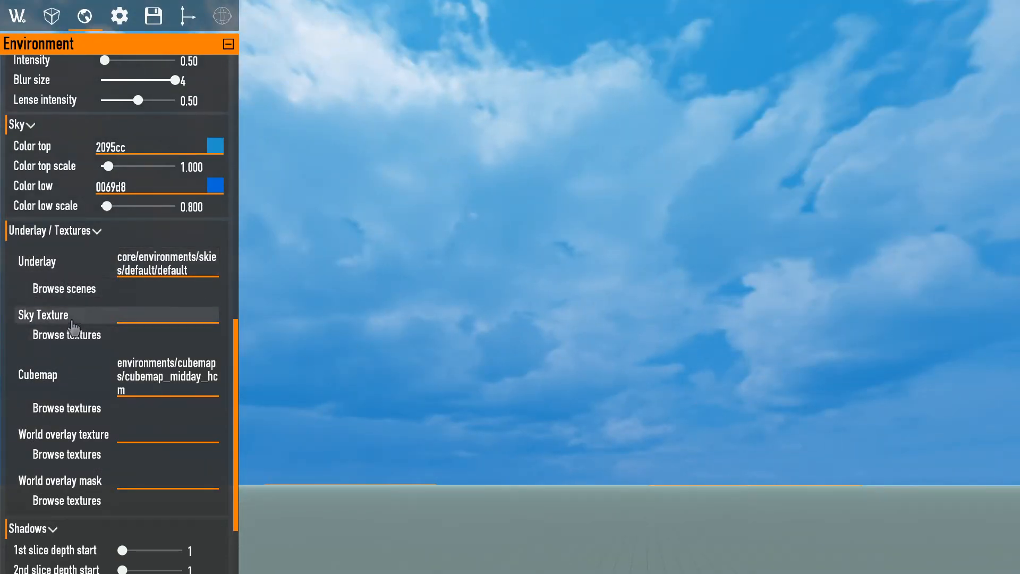
click(69, 292)
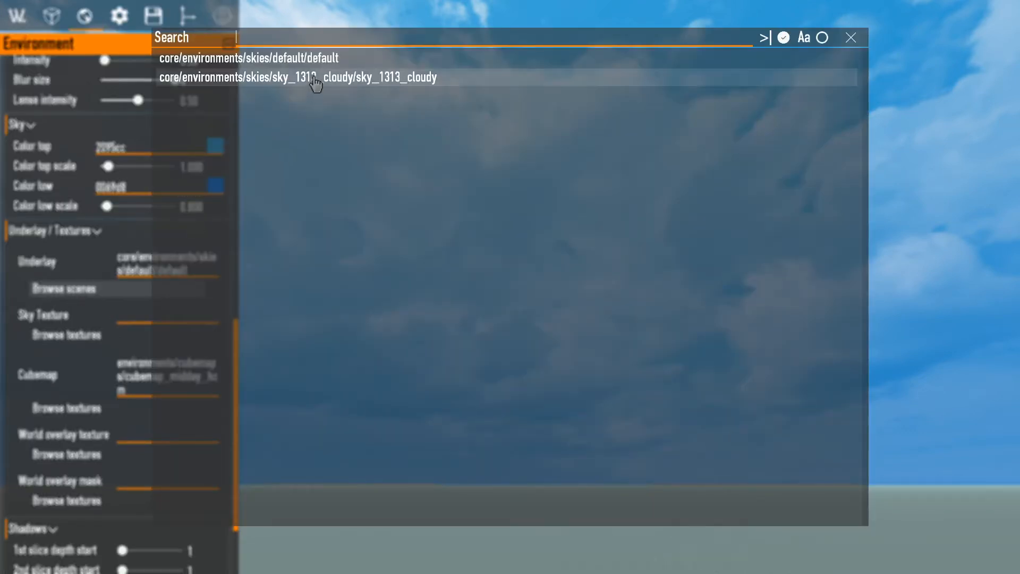
click(247, 185)
click(101, 292)
click(402, 92)
Reload the included environments/default.environment to discard the custom color settings.
scroll(143, 287, up, 15)
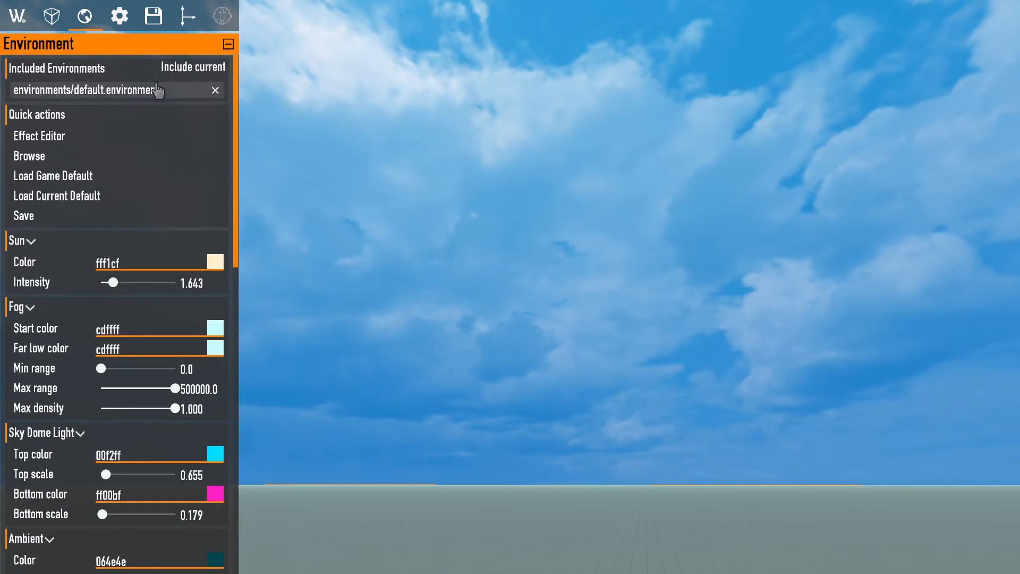
click(158, 90)
click(378, 327)
Set the underlay to the core/environments/skies/sky_1313_cloudy/sky_1313_cloudy scene and look at the sky above the house.
scroll(101, 318, down, 15)
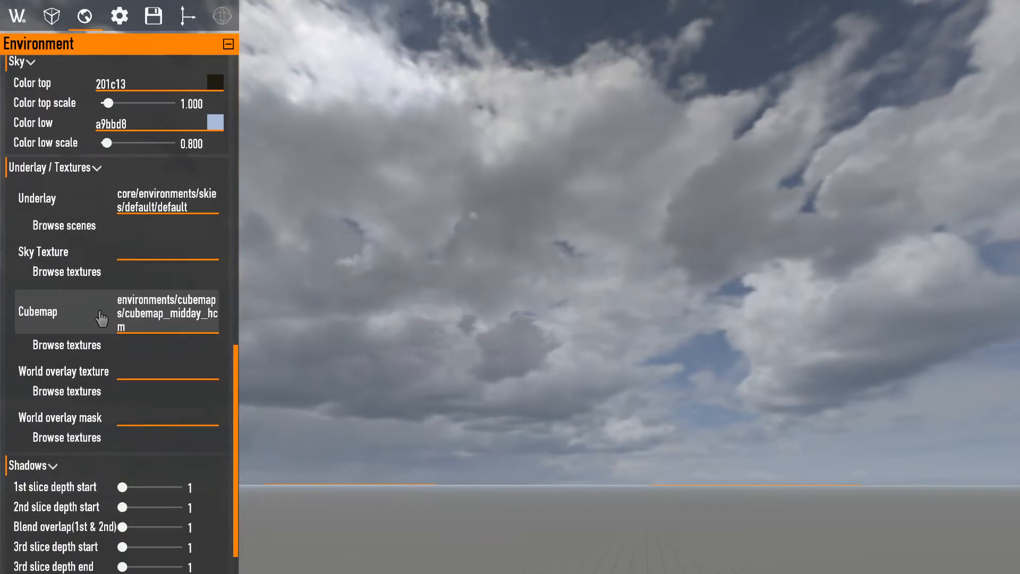
click(96, 229)
click(97, 229)
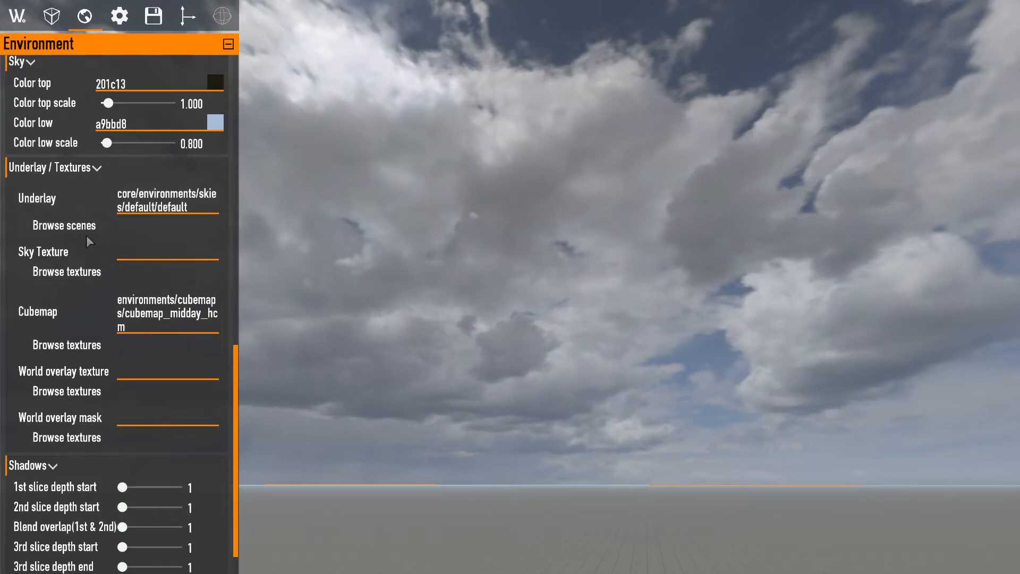
click(120, 208)
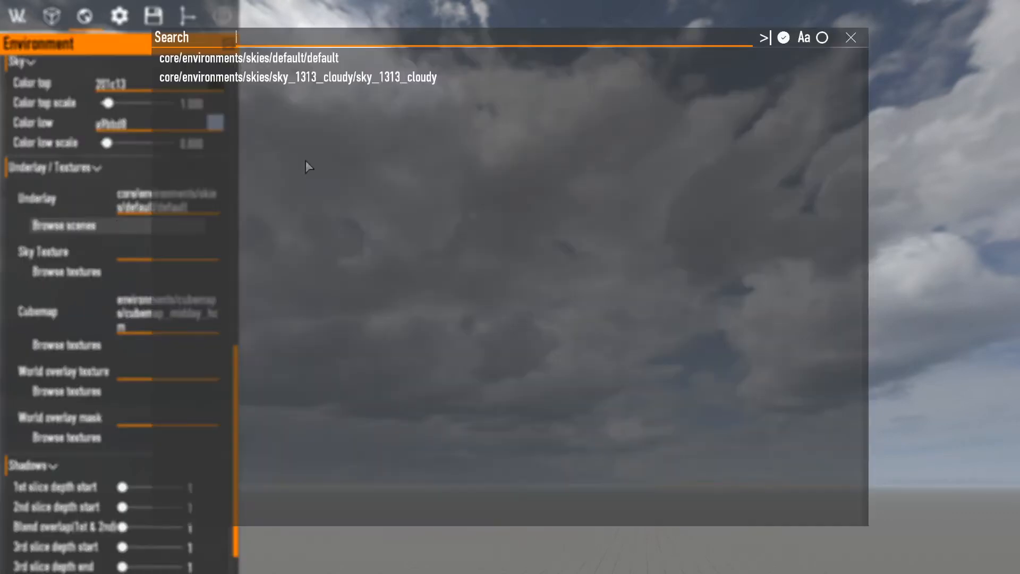
click(292, 84)
right_drag(772, 173, 250, 281)
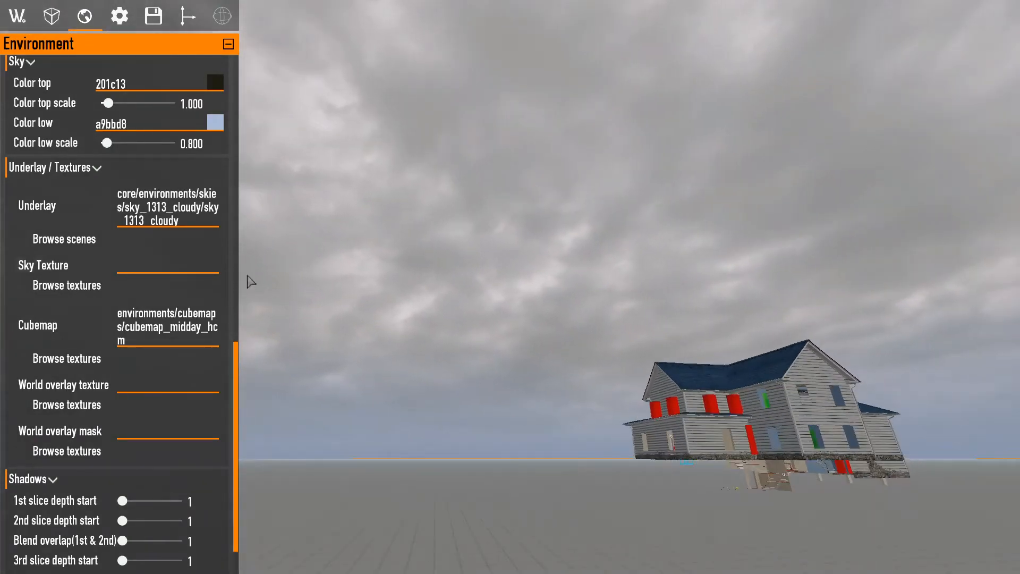
Set the sky texture to core/environments/skies/sky_1008_cloudy/sky_1008_cloudy.
click(66, 286)
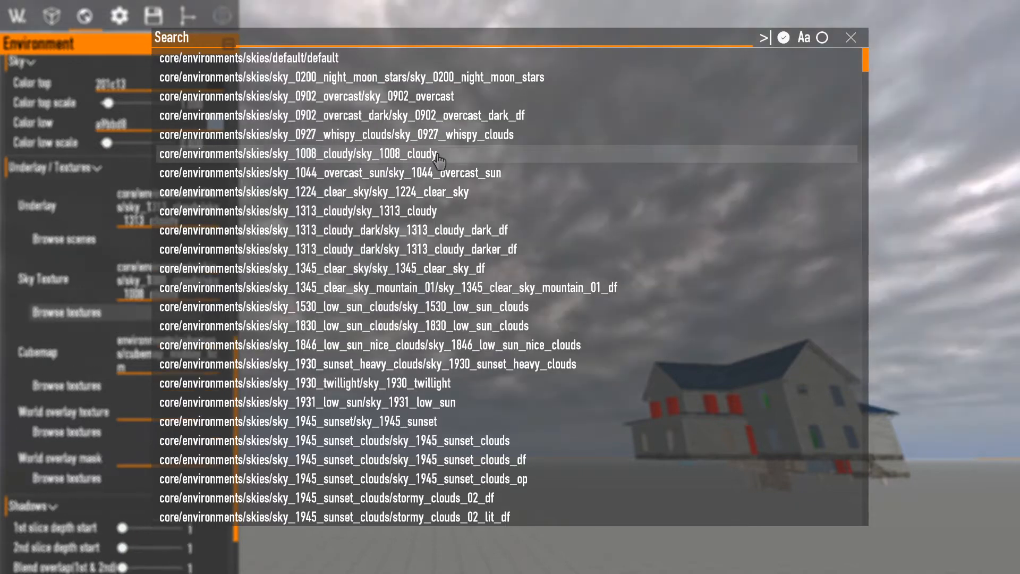
click(439, 154)
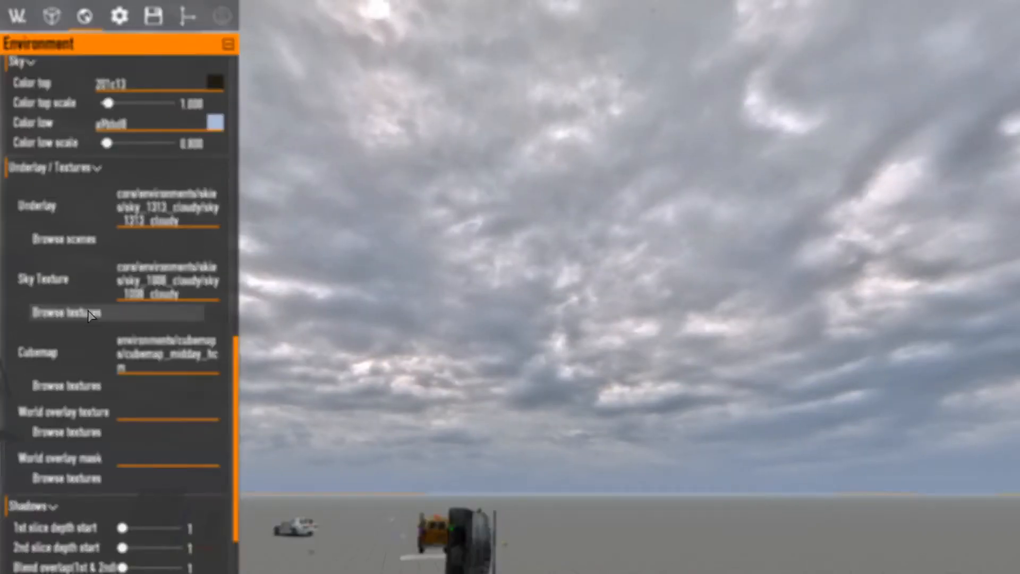
Search the textures for "dev" and set the sky texture to guis/dlcs/aru/textures/pd2/dev_diary.
click(91, 316)
scroll(396, 213, down, 13)
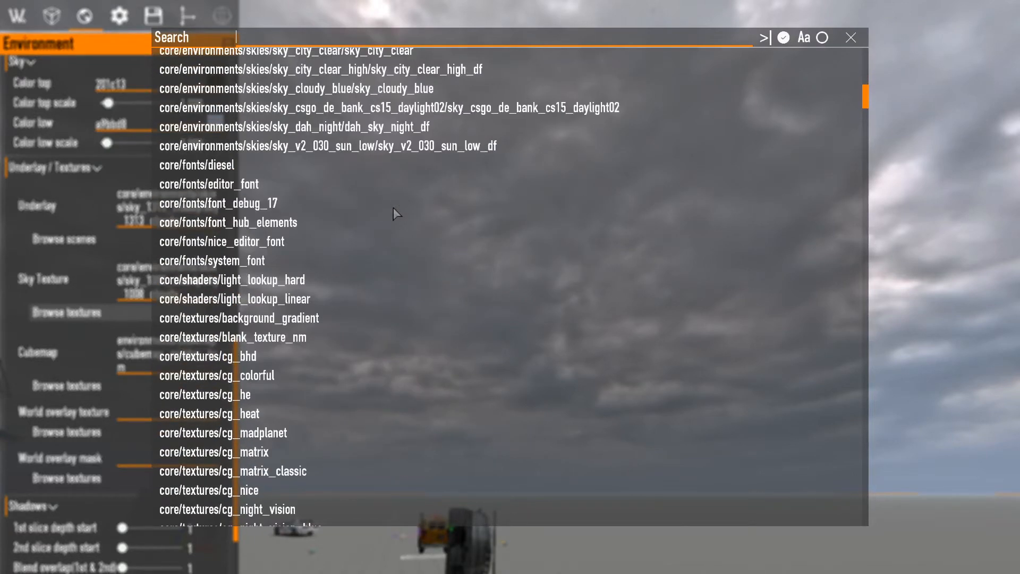
scroll(394, 210, down, 10)
scroll(393, 232, down, 7)
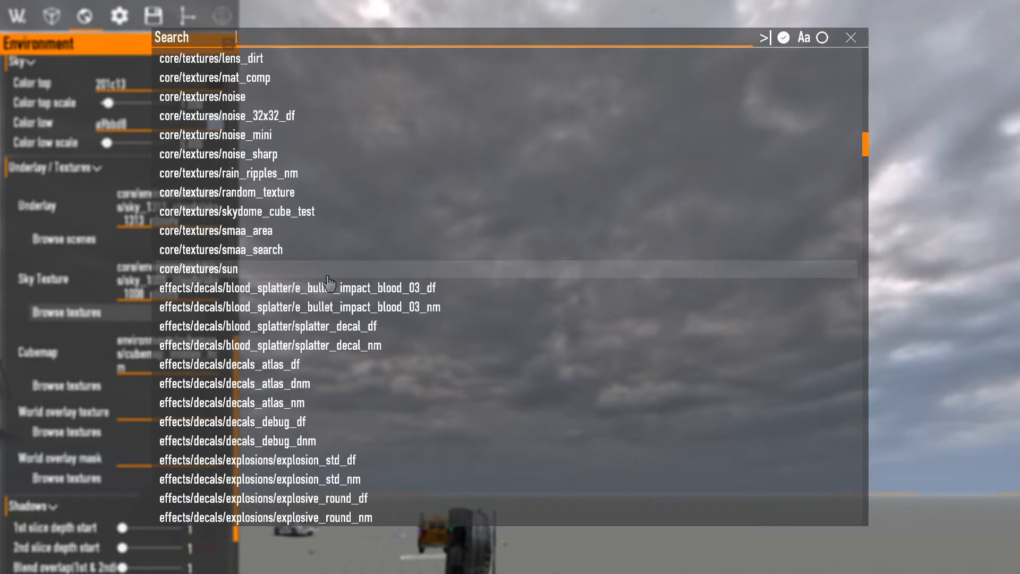
text(dev)
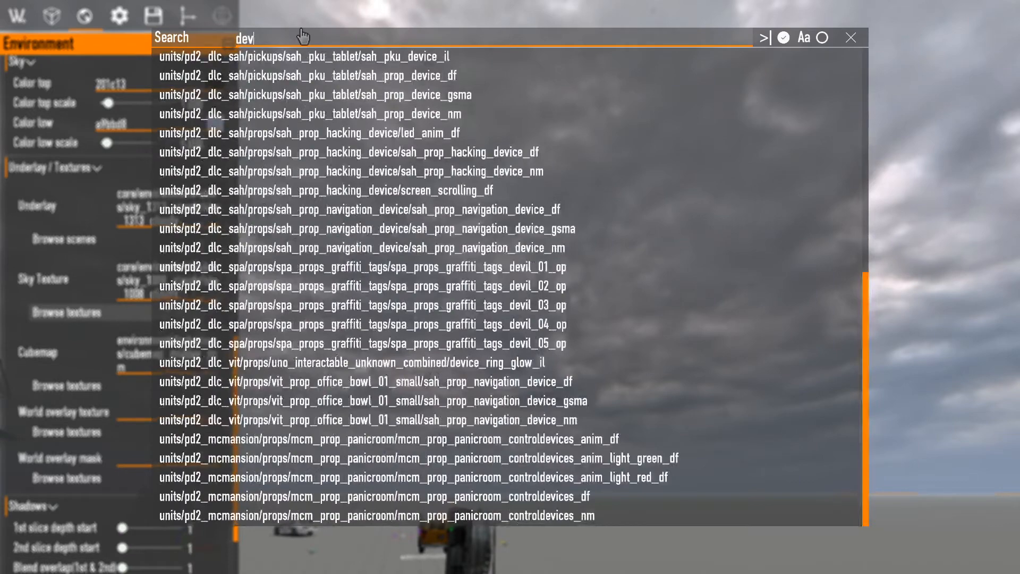
scroll(371, 141, up, 7)
click(309, 57)
key(Escape)
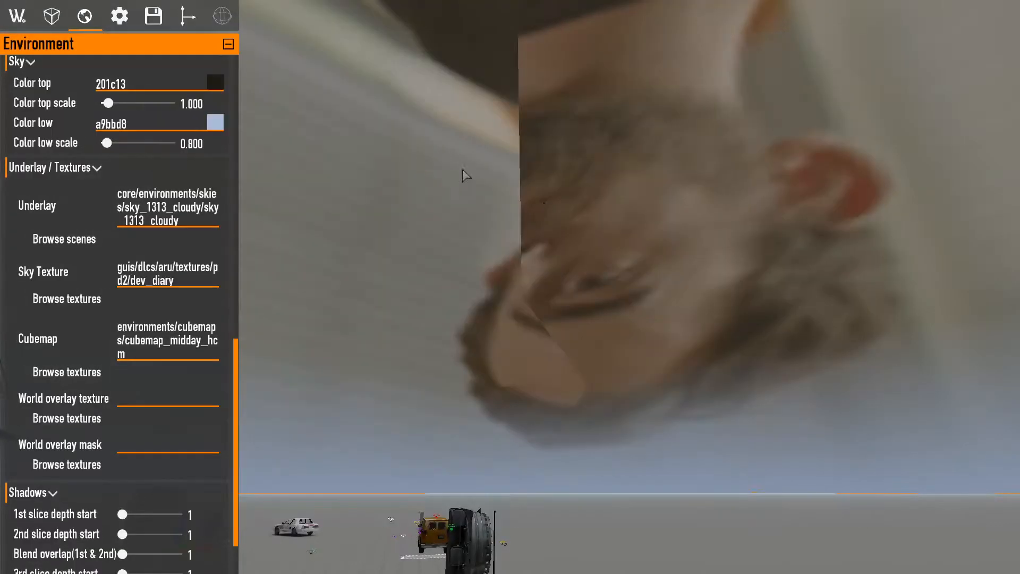
Examine the new sky texture around the map and the reflections on the van's windshield.
right_drag(462, 170, 552, 209)
key(s)
key(a)
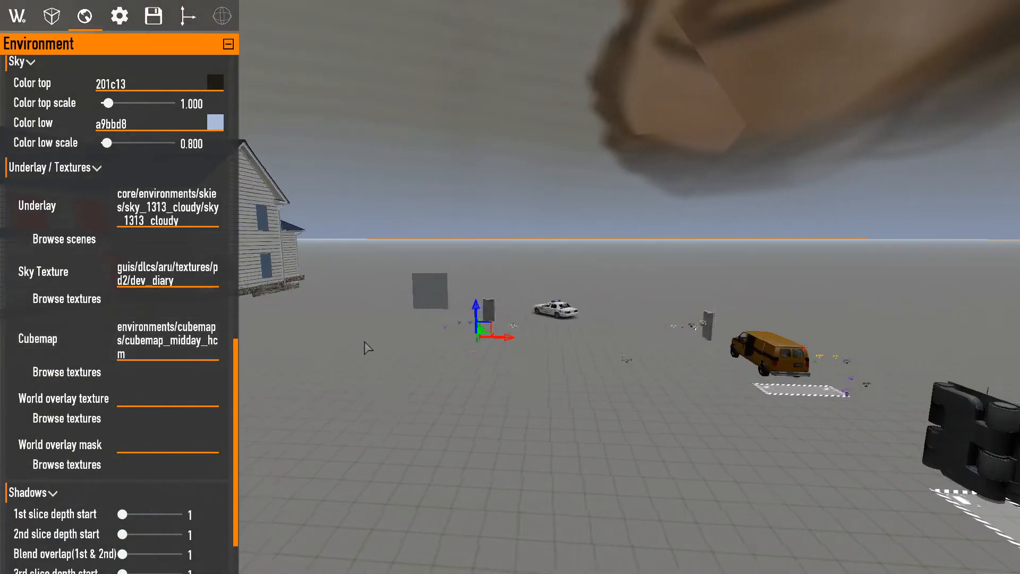
key(a)
right_drag(364, 341, 479, 353)
key(w)
key(s)
key(w)
key(s)
key(w)
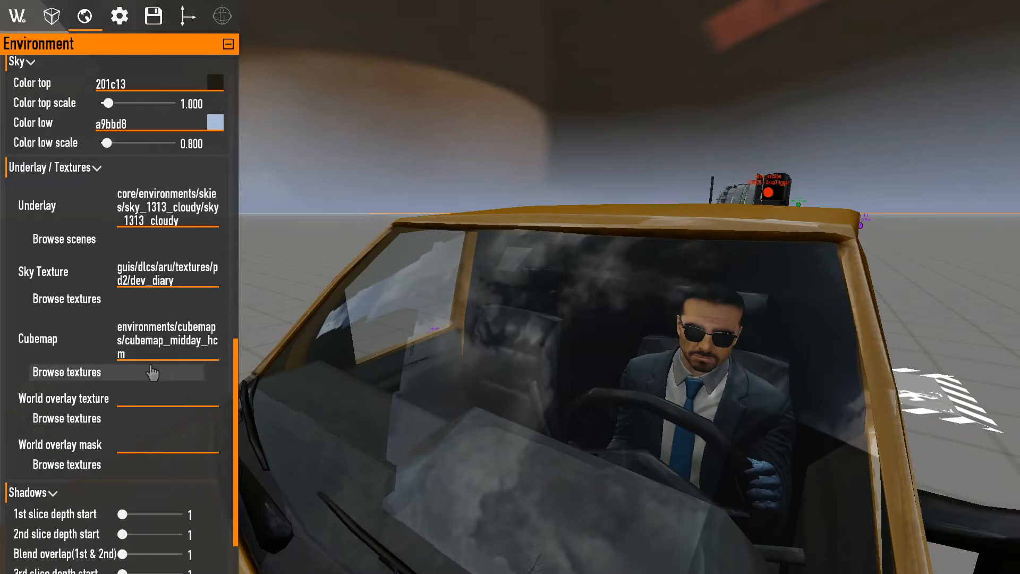
View the texture choices for the cubemap and the world overlay without picking any.
click(112, 374)
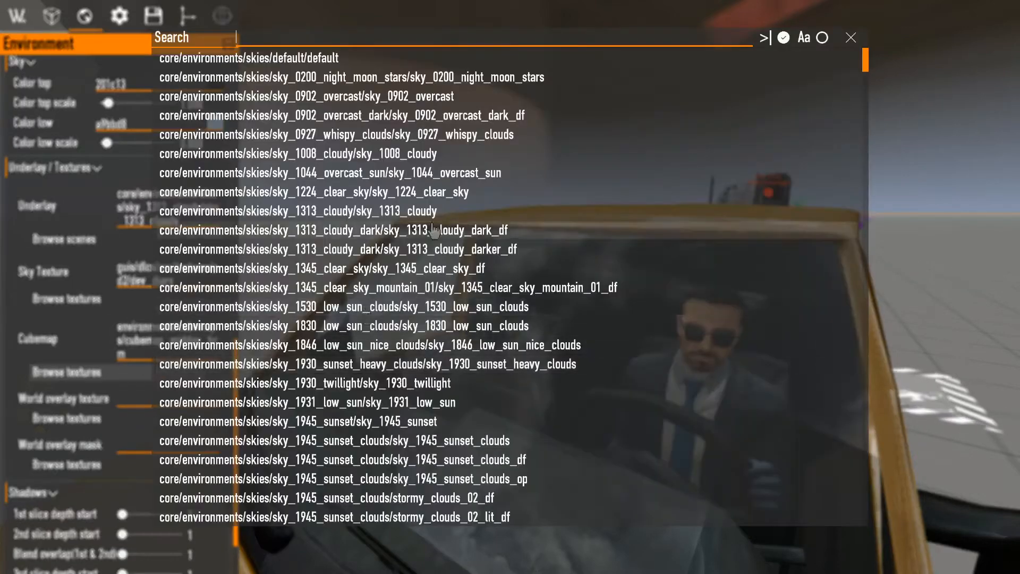
key(Escape)
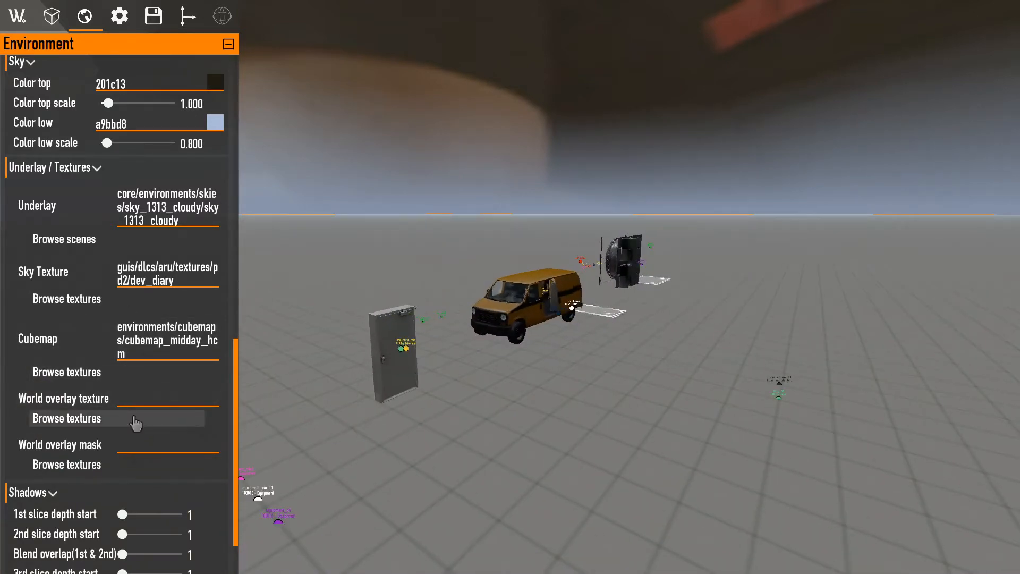
click(135, 419)
key(Escape)
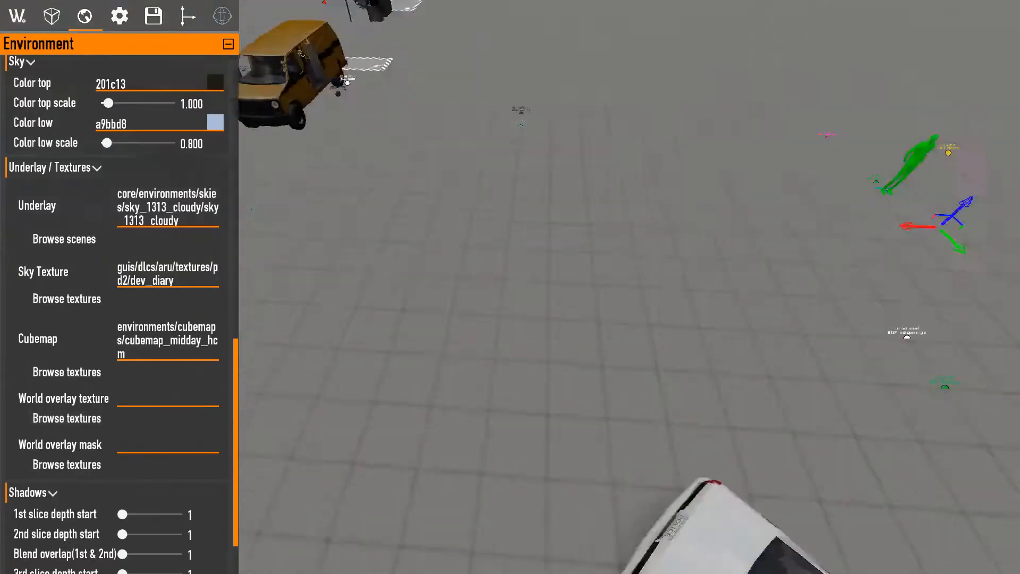
Inspect the police car, the van and the house from a distance and close up.
key(s)
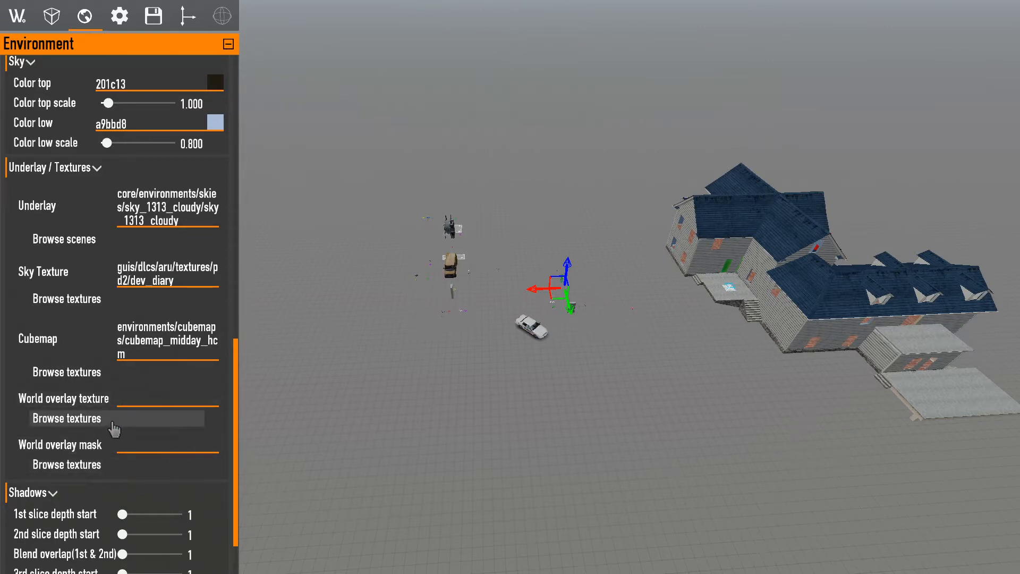
click(536, 326)
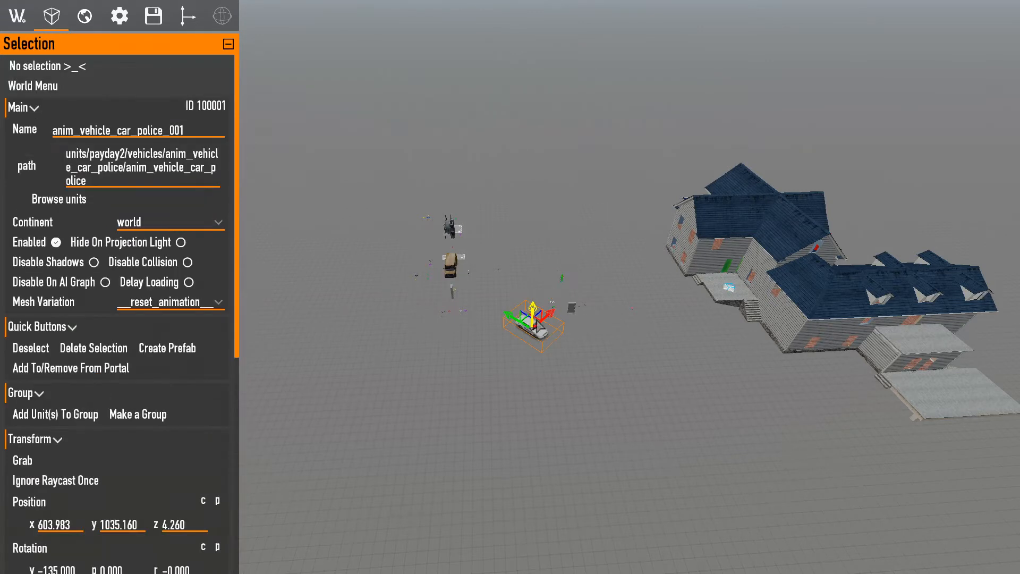
click(450, 265)
key(w)
right_drag(451, 265, 450, 197)
right_drag(451, 297, 447, 269)
key(s)
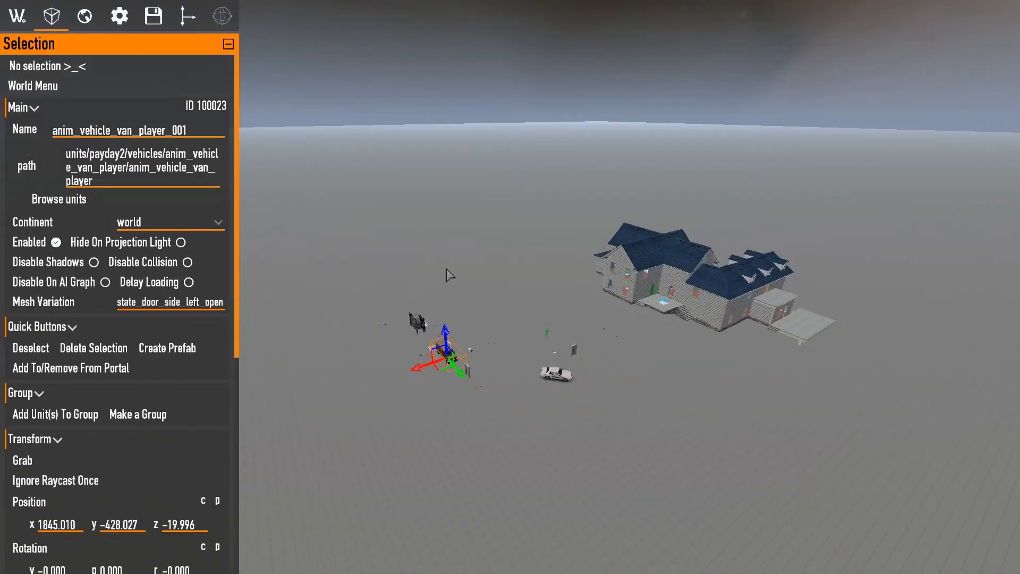
click(92, 7)
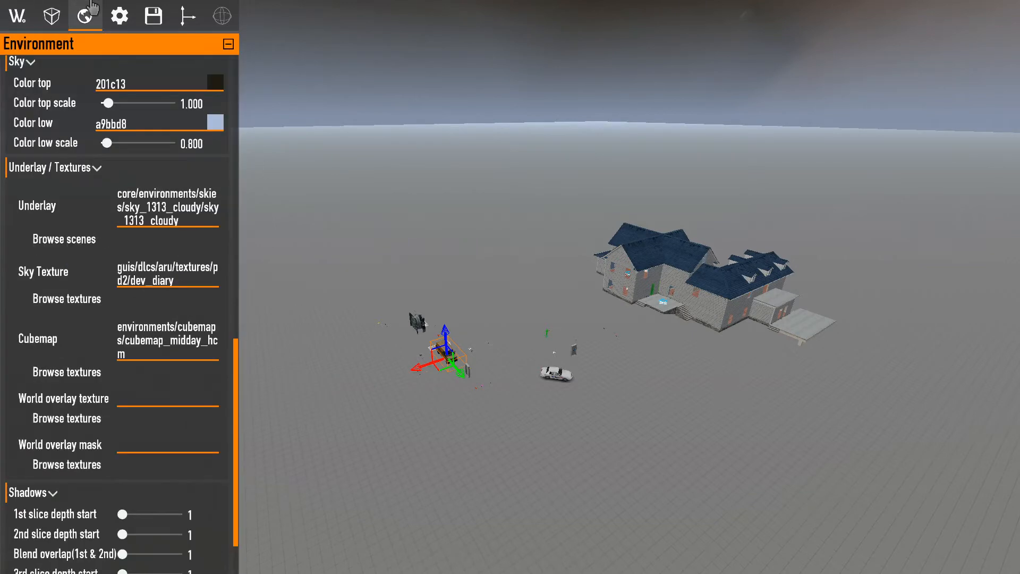
key(w)
right_drag(92, 6, 103, 30)
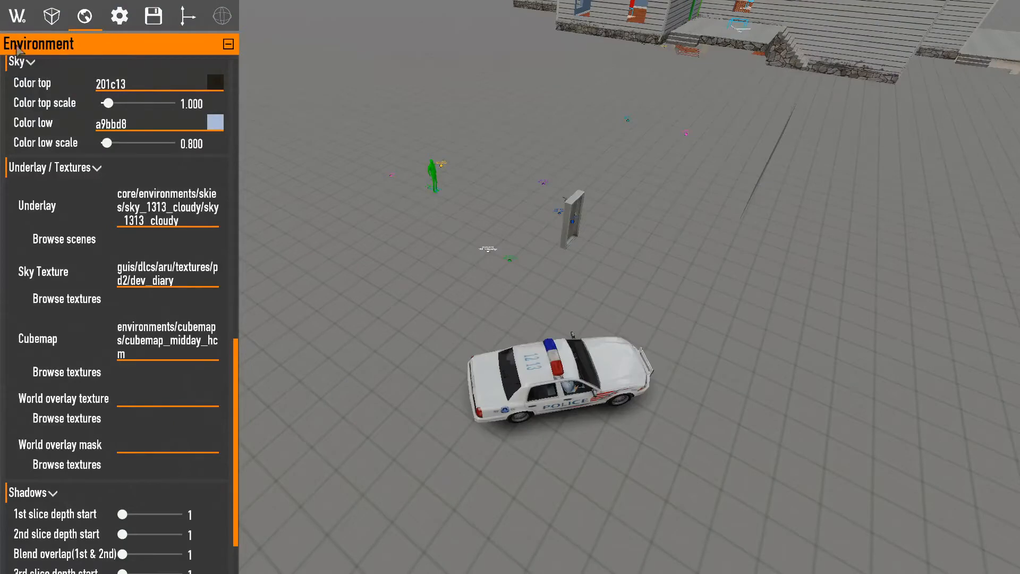
Set the Shadows values, from 1st slice depth start to the last blend overlap, to 894751, 762195, 669406, 642895, 391039, 629639 and 603128.
scroll(138, 300, down, 2)
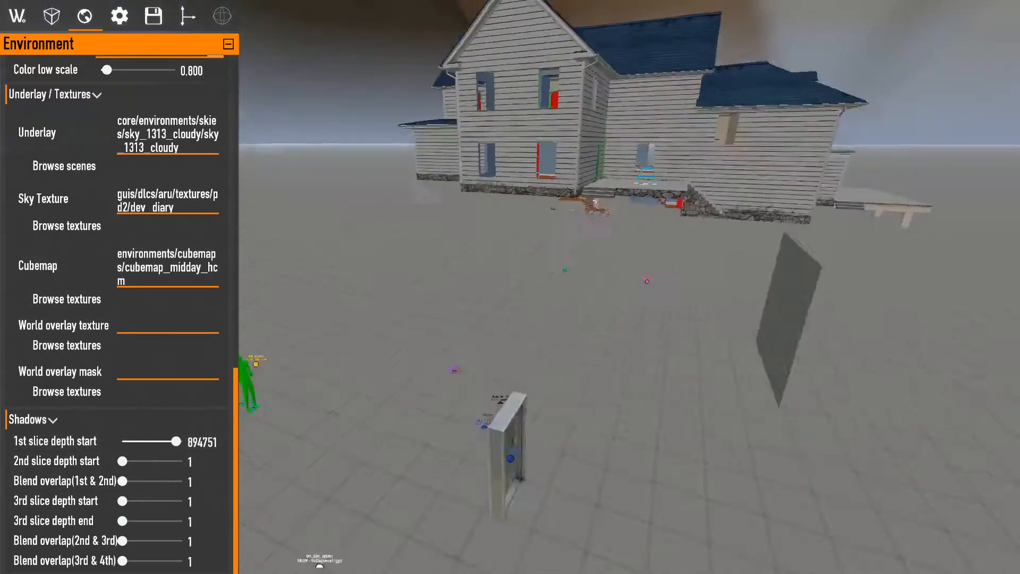
click(168, 461)
click(163, 481)
click(160, 501)
click(137, 521)
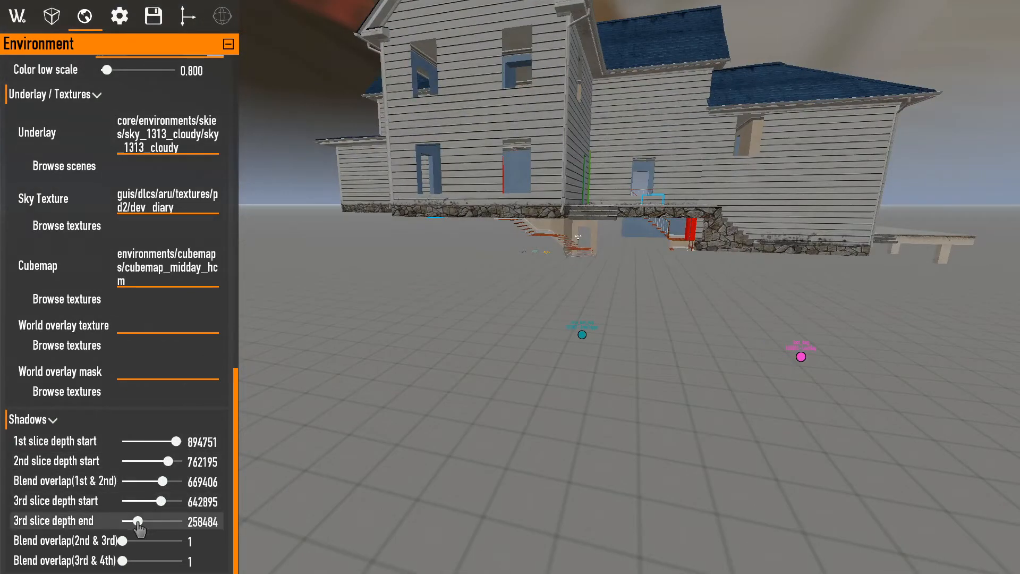
click(146, 521)
click(160, 540)
click(182, 561)
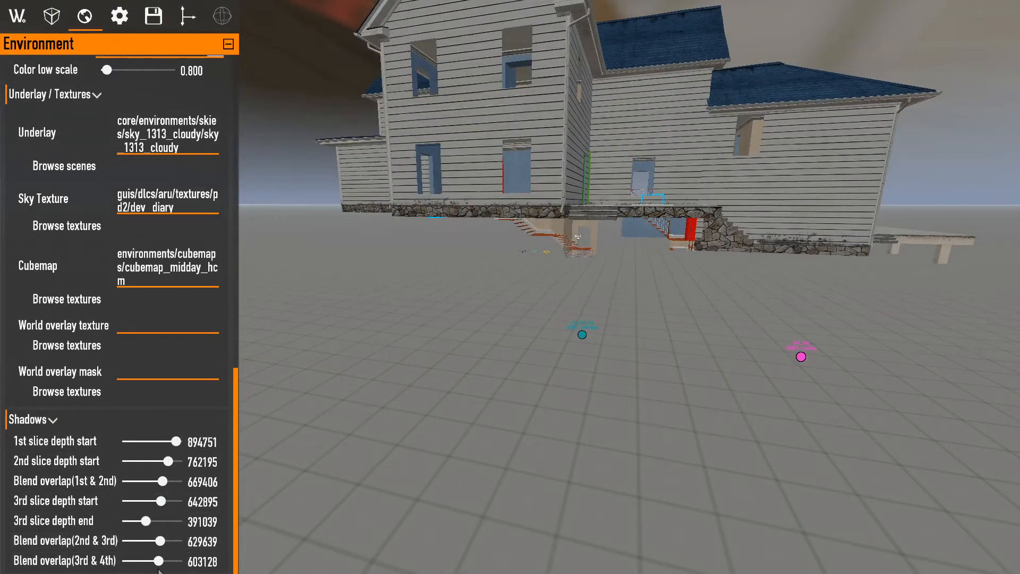
Reload the included environments/default.environment to discard the underlay, sky texture and shadow changes.
scroll(137, 481, up, 10)
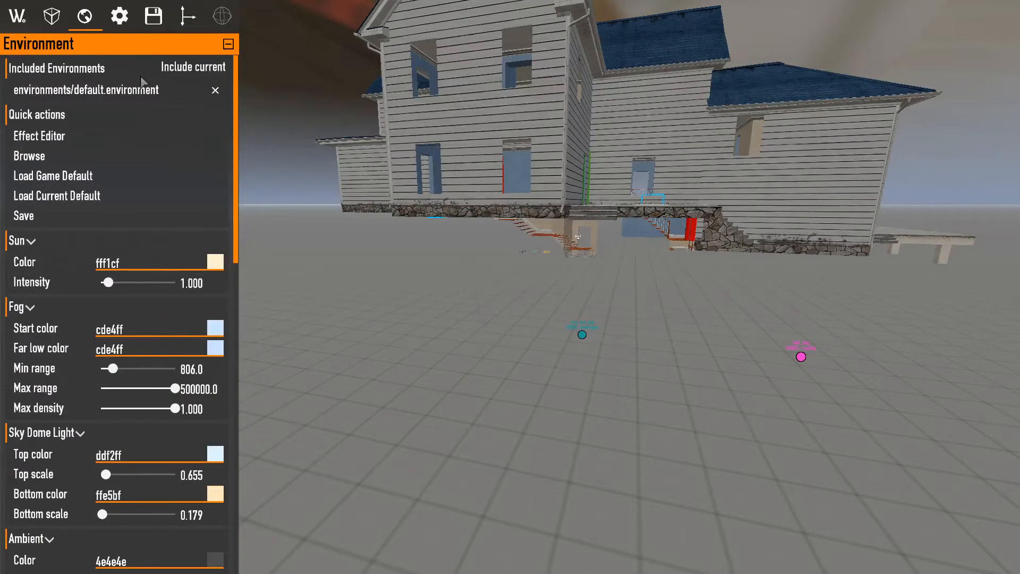
click(84, 95)
click(394, 328)
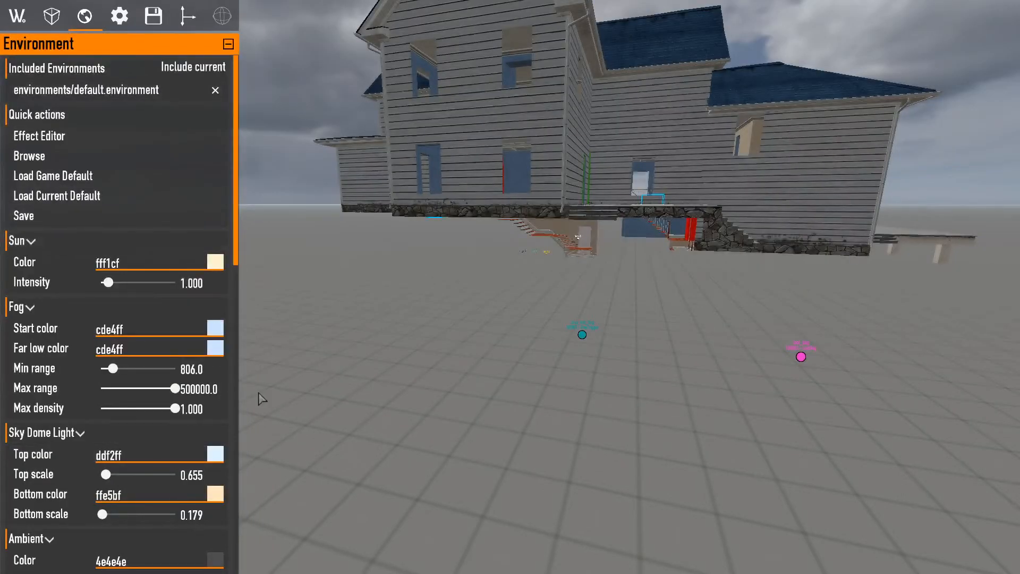
Set the Sun intensity to 7.119, the Fog max range to 189524.1 and the Fog max density to 0.368.
key(s)
right_drag(258, 394, 340, 394)
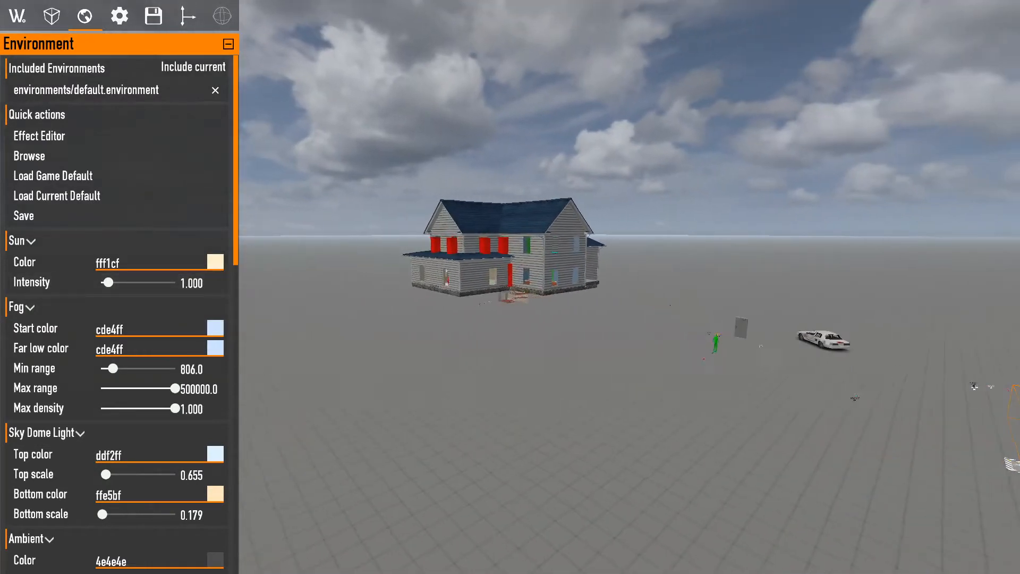
click(130, 283)
drag(130, 283, 154, 283)
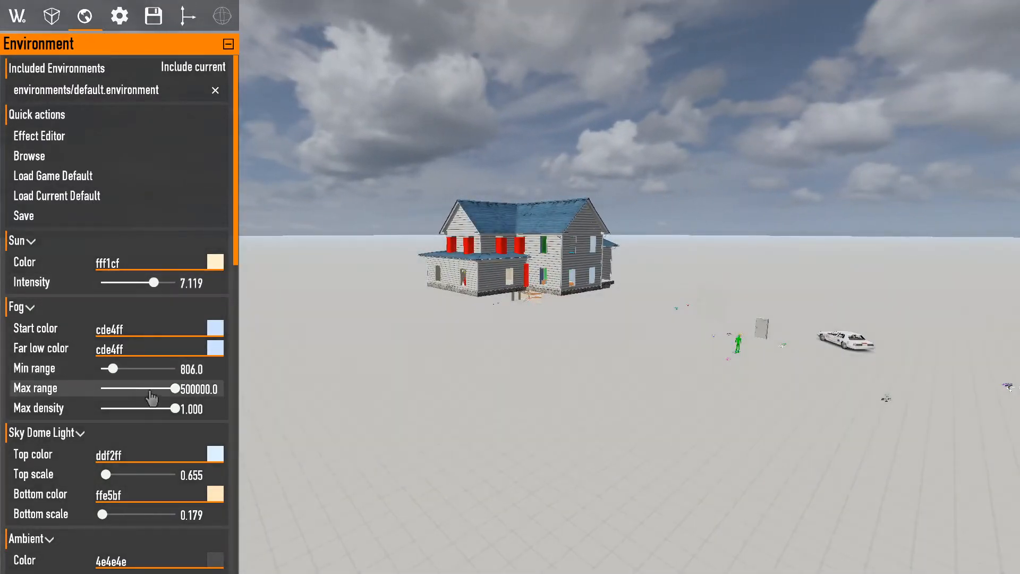
click(129, 388)
click(129, 409)
Adjust the Sky Dome Light, ending with a top scale of 3.361 and a bottom scale of 3.254.
click(148, 474)
click(138, 515)
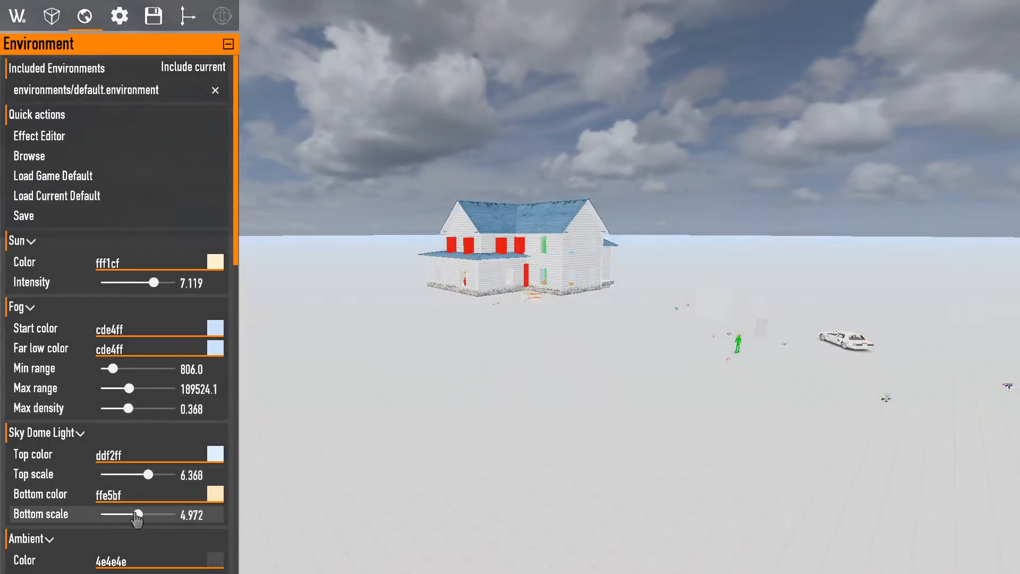
scroll(138, 319, down, 5)
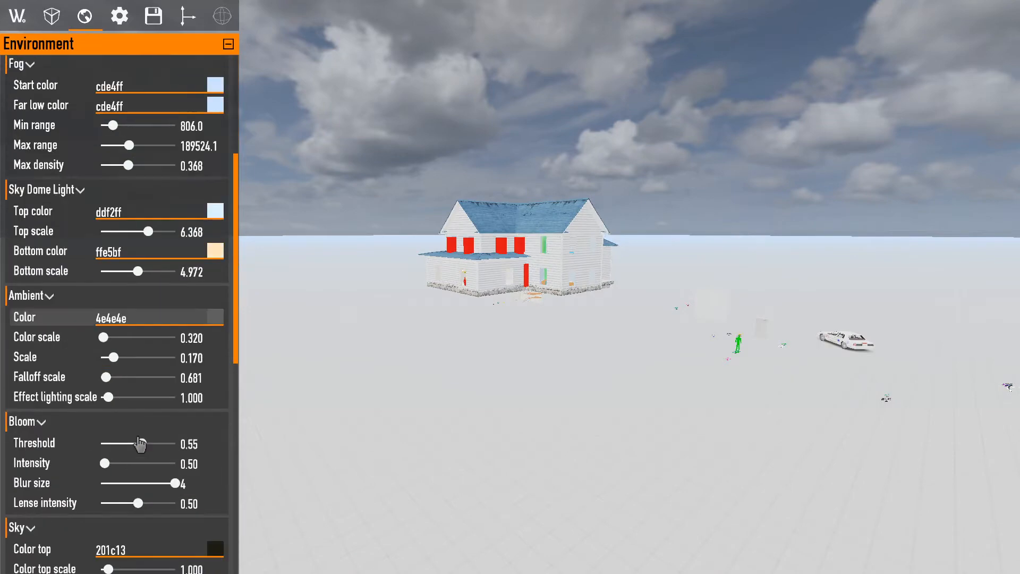
click(125, 271)
drag(148, 232, 126, 232)
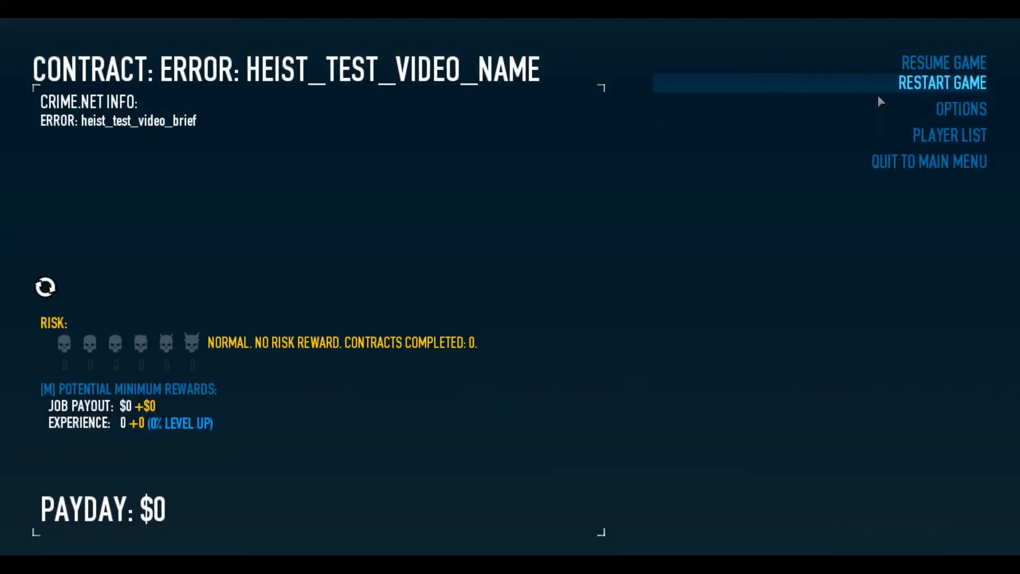
Open the sound volume options from the in-game pause menu and return to the level.
click(879, 109)
click(797, 102)
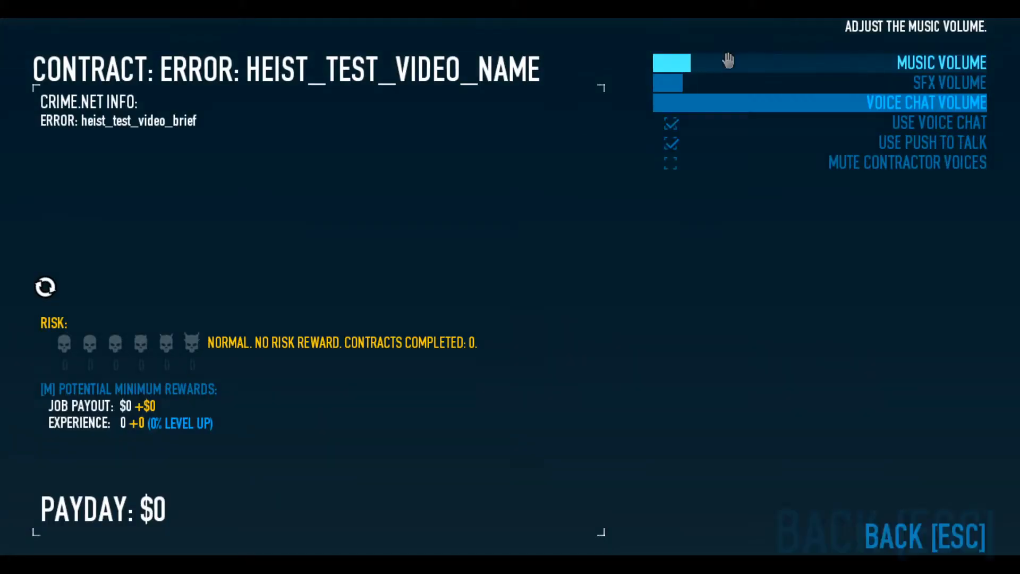
key(Escape)
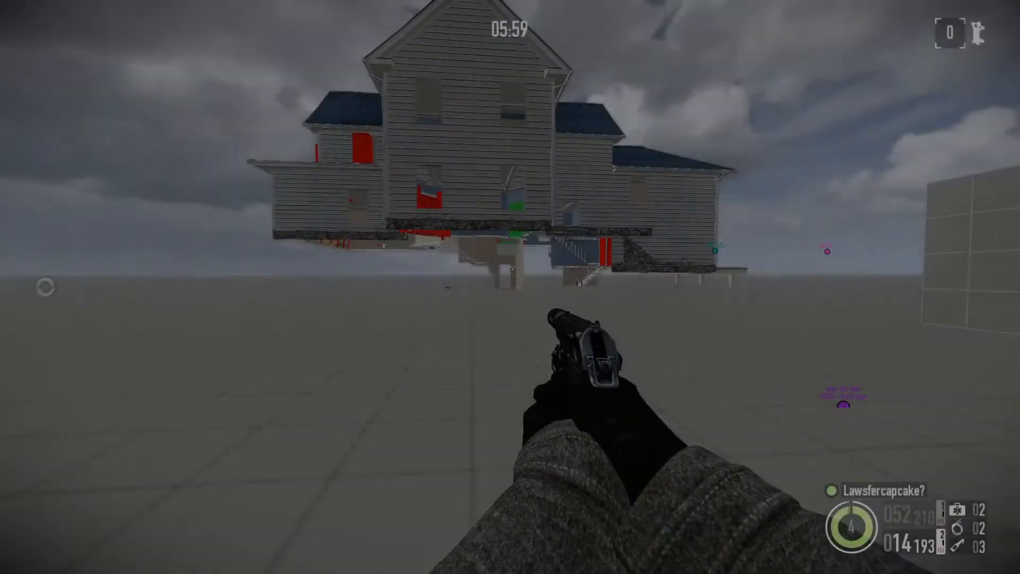
Playtest the level by running toward the floating house while firing and reloading the pistol.
click(510, 287)
click(511, 287)
click(510, 287)
key(shift+w)
key(r)
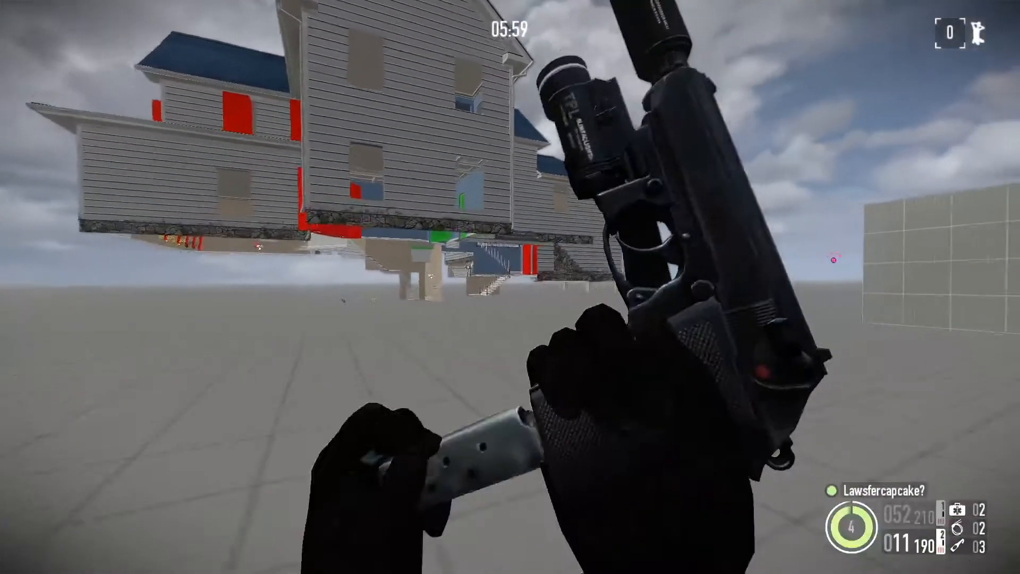
click(510, 287)
click(510, 287)
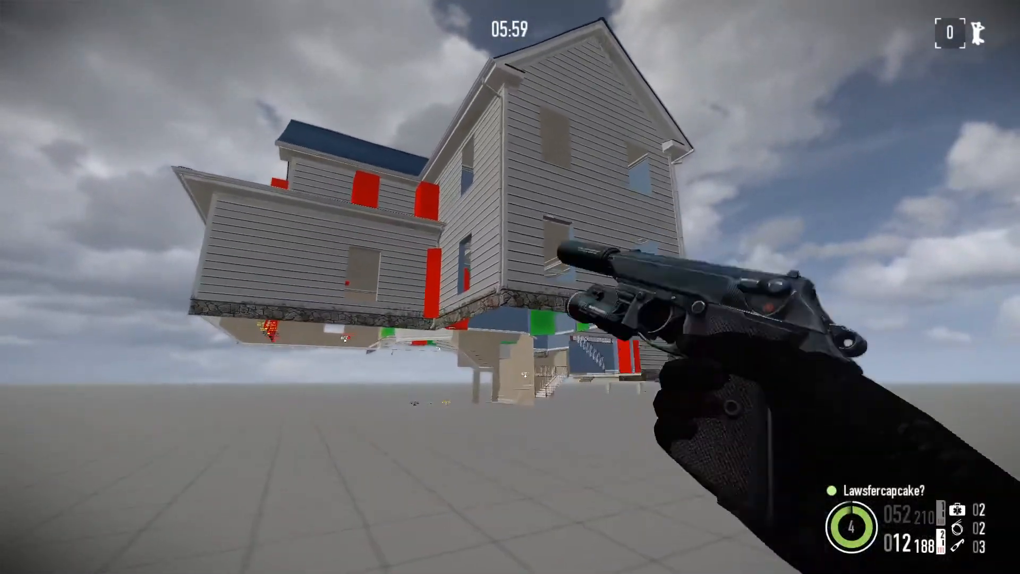
Set the sky texture to guis/dlcs/aru/textures/pd2/dev_diary in the level editor and return to playing the level.
key(F10)
right_drag(582, 57, 582, 32)
key(F10)
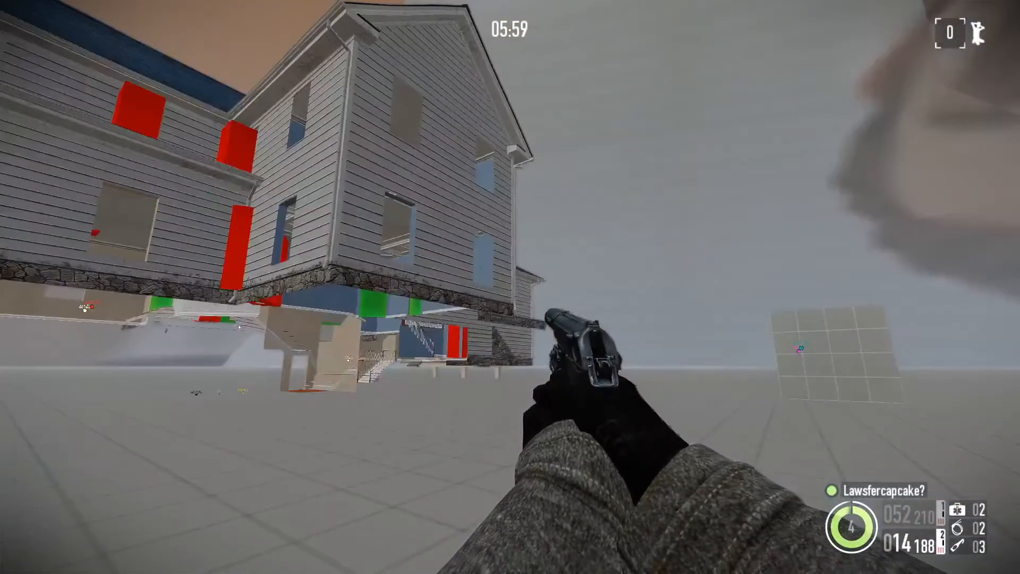
Playtest under the image-textured sky around the house, firing and reloading the pistol.
click(510, 287)
click(510, 287)
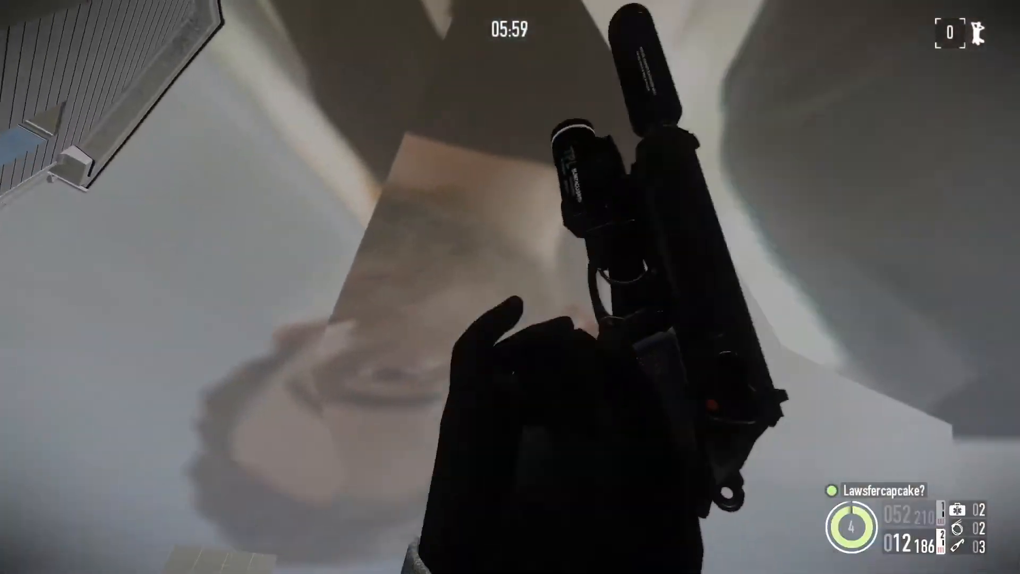
click(510, 287)
click(510, 287)
key(r)
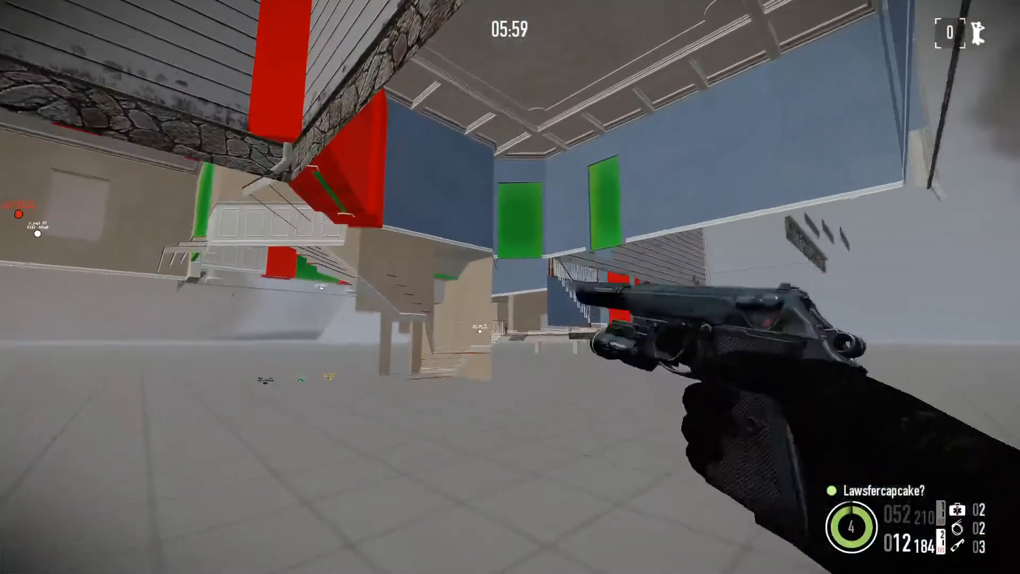
View the Sky Texture choices in the level editor without picking any and return to playing the level.
key(F10)
scroll(74, 314, down, 10)
scroll(79, 321, up, 3)
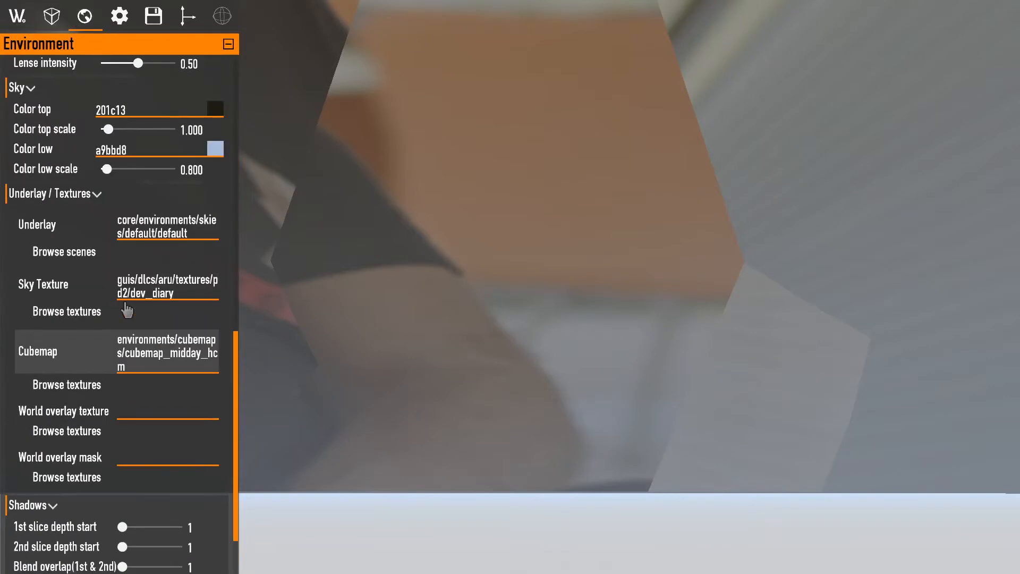
click(66, 311)
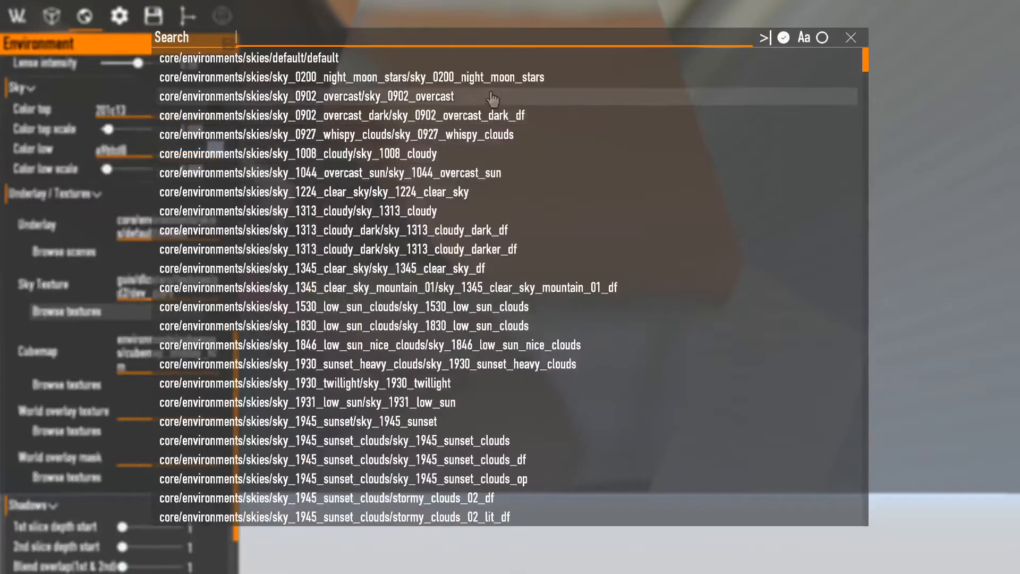
click(850, 38)
key(F10)
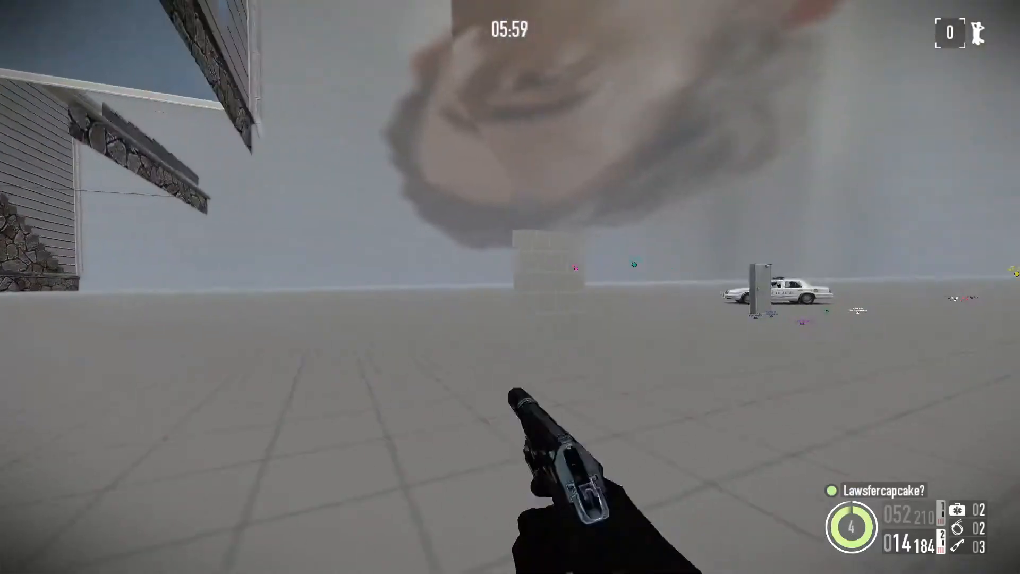
Fire and reload the pistol under the textured sky, pause the game and resume it.
click(510, 287)
click(510, 286)
click(510, 287)
key(r)
key(Escape)
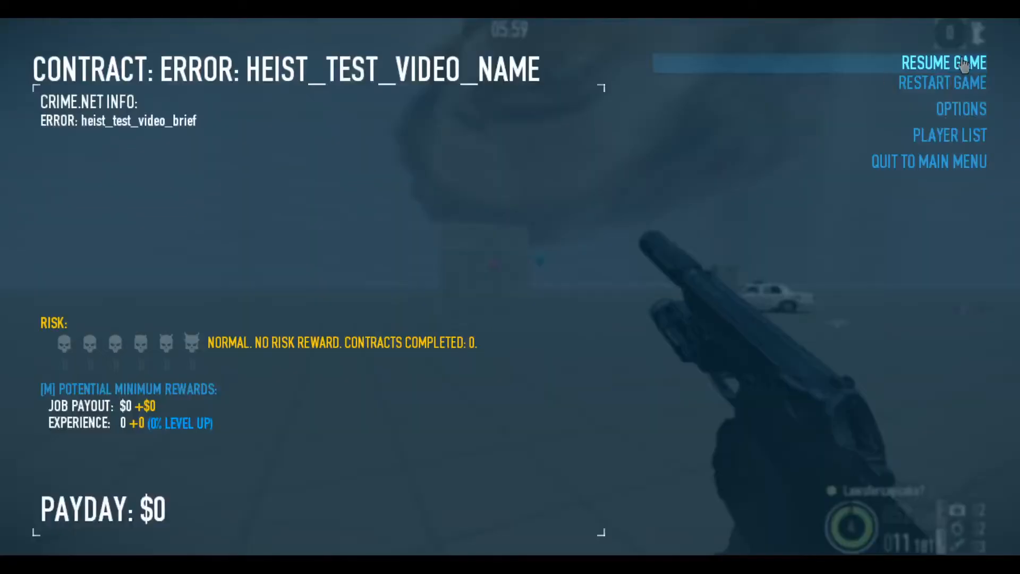
click(892, 68)
Include the current environment settings in the map as an environment named test_environment.
key(F10)
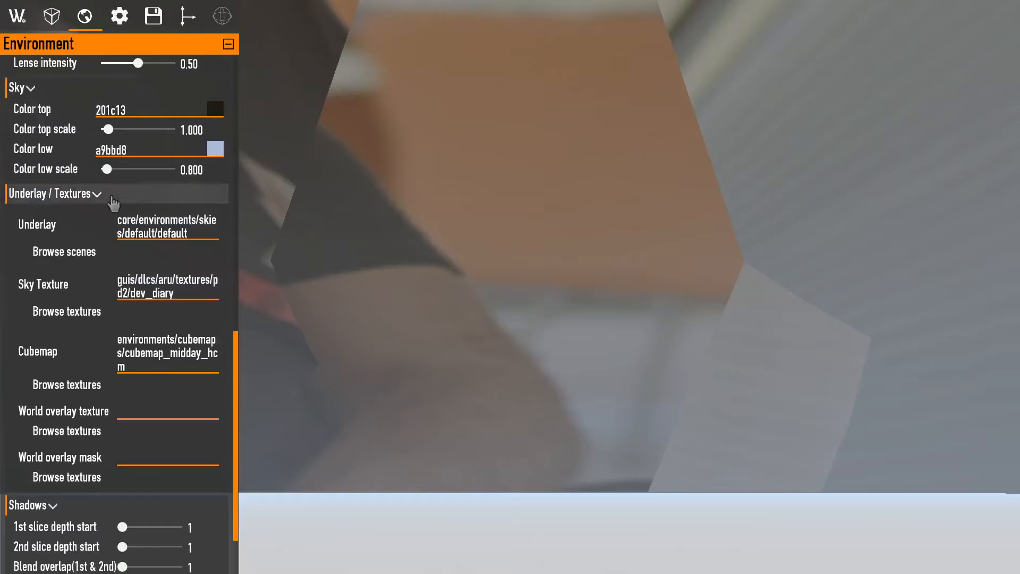
scroll(112, 205, up, 10)
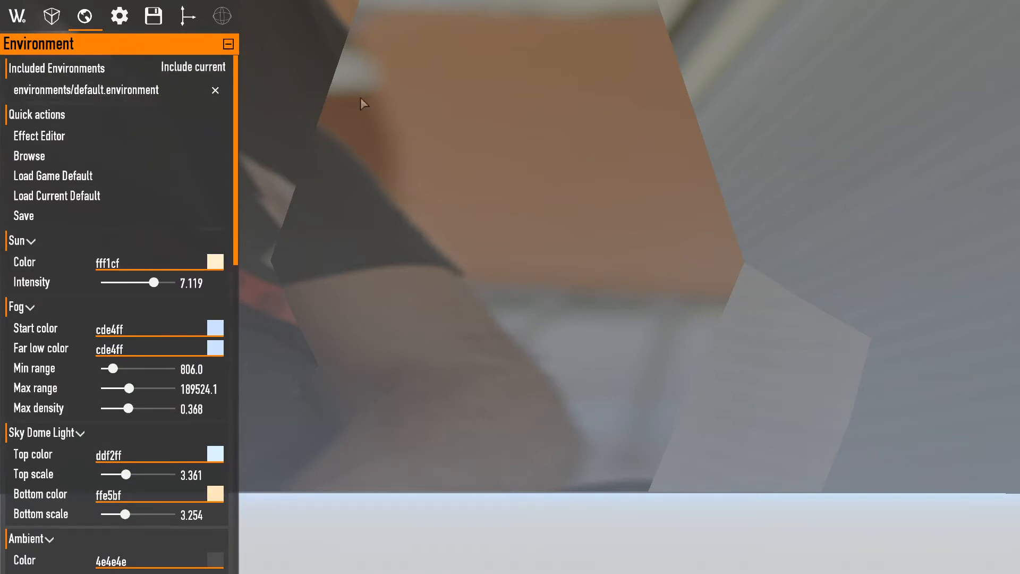
right_drag(360, 97, 288, 58)
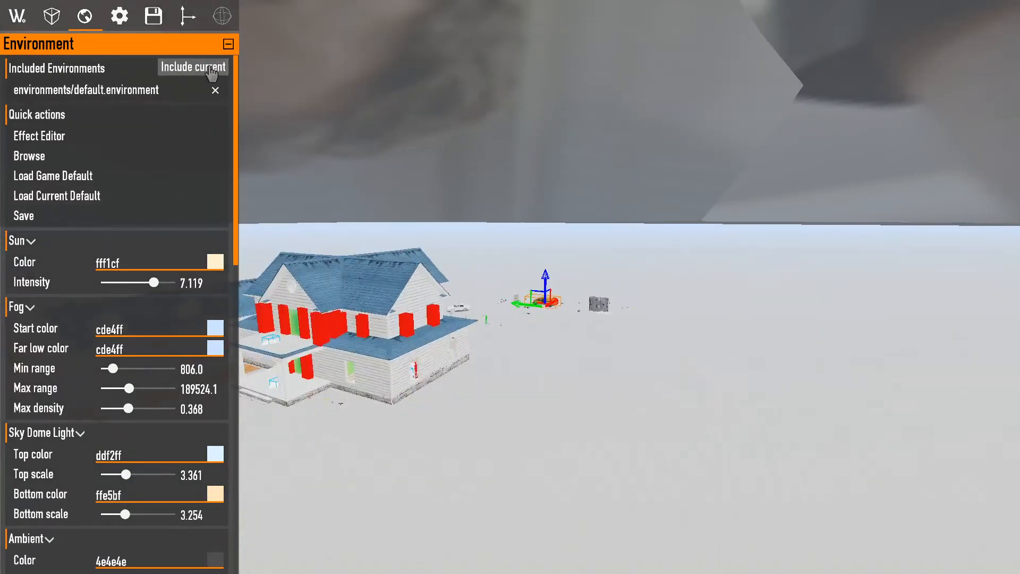
click(193, 67)
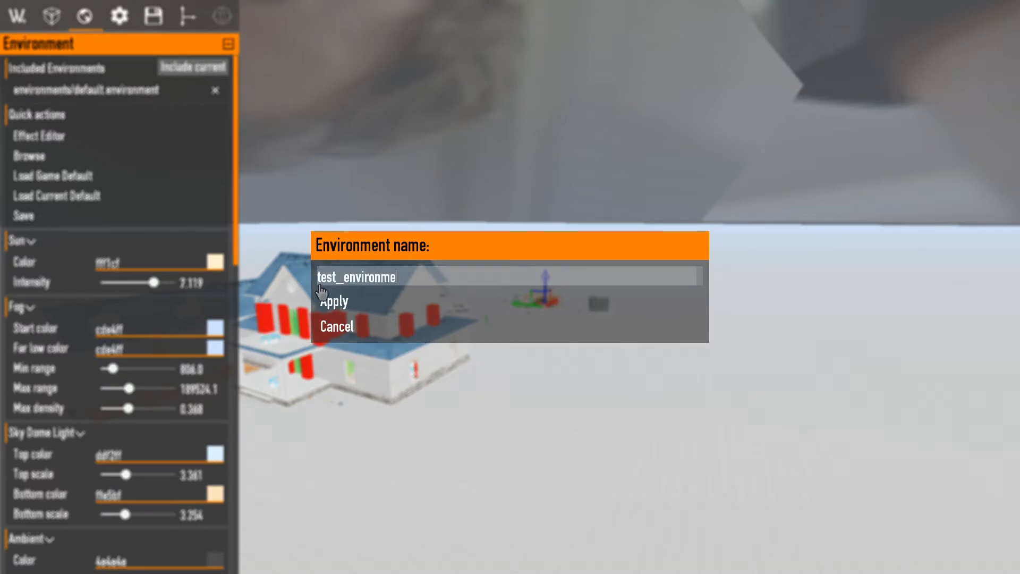
click(392, 302)
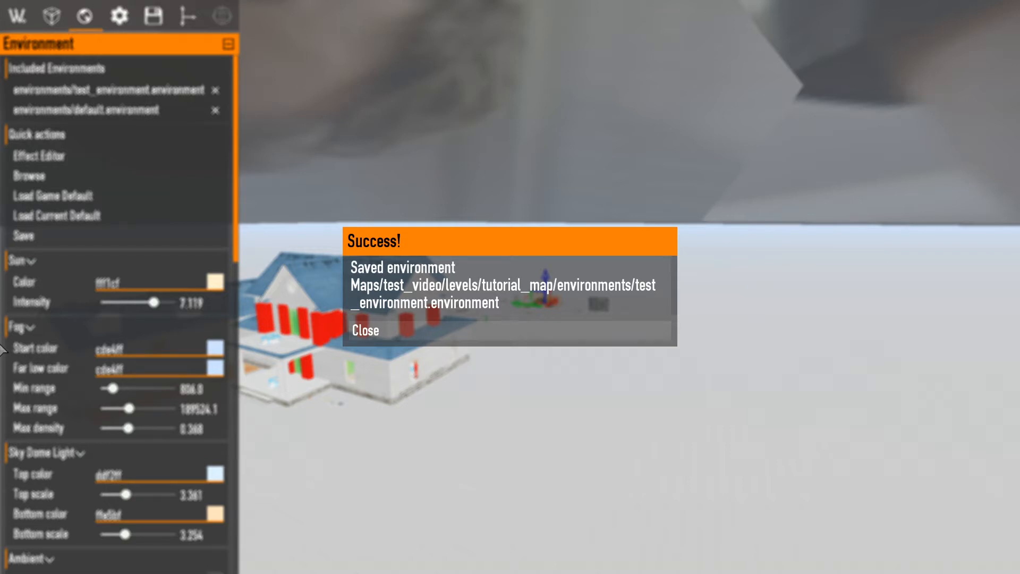
click(380, 339)
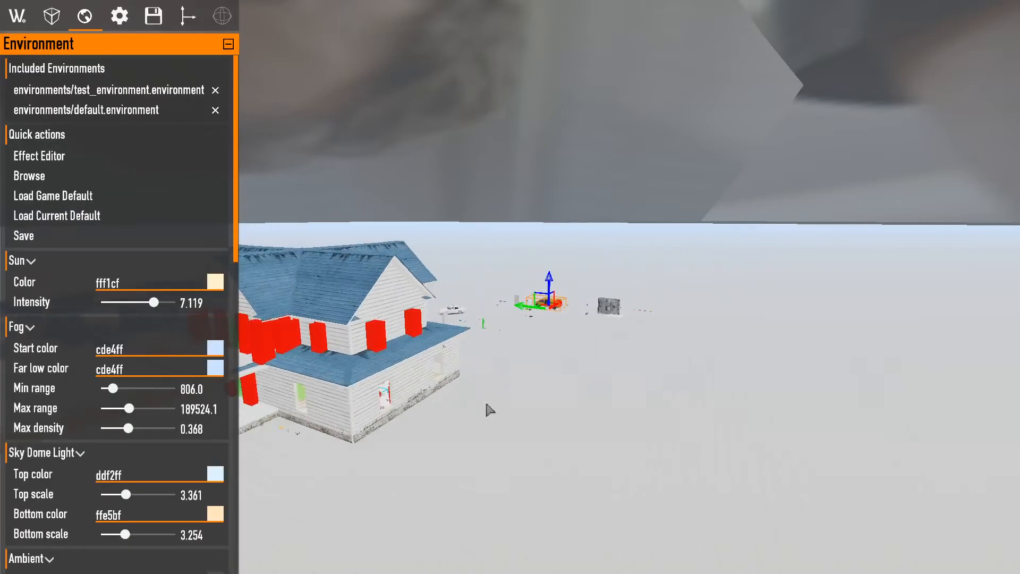
Set the world's environment path to levels/mods/tutorial_map/environments/test_environment.
click(11, 16)
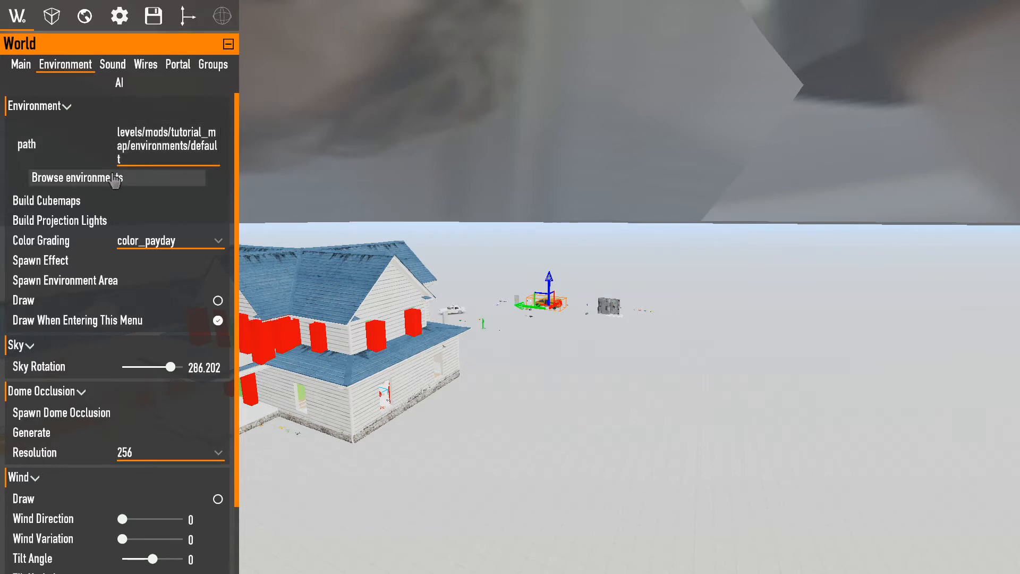
click(113, 180)
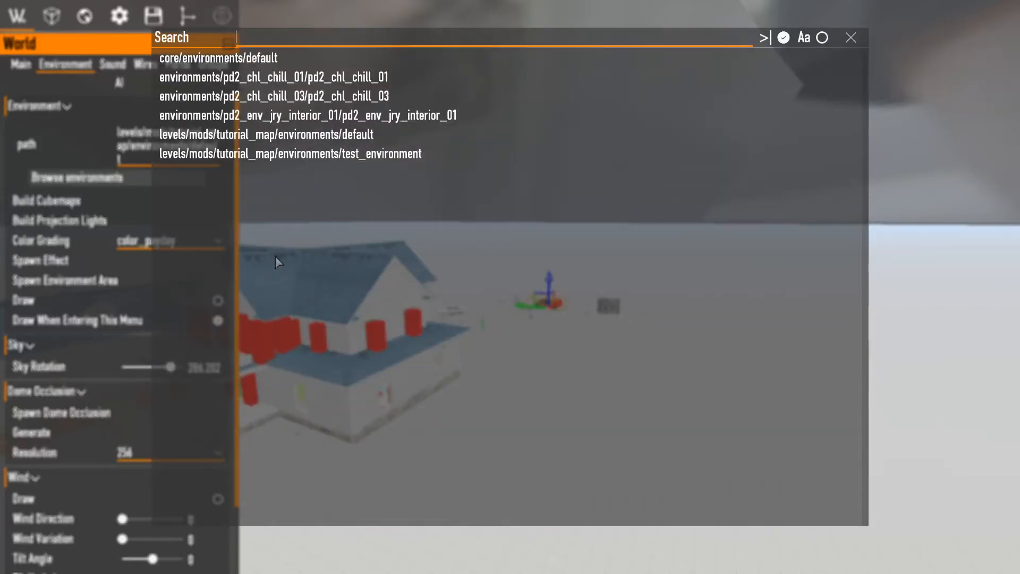
click(368, 154)
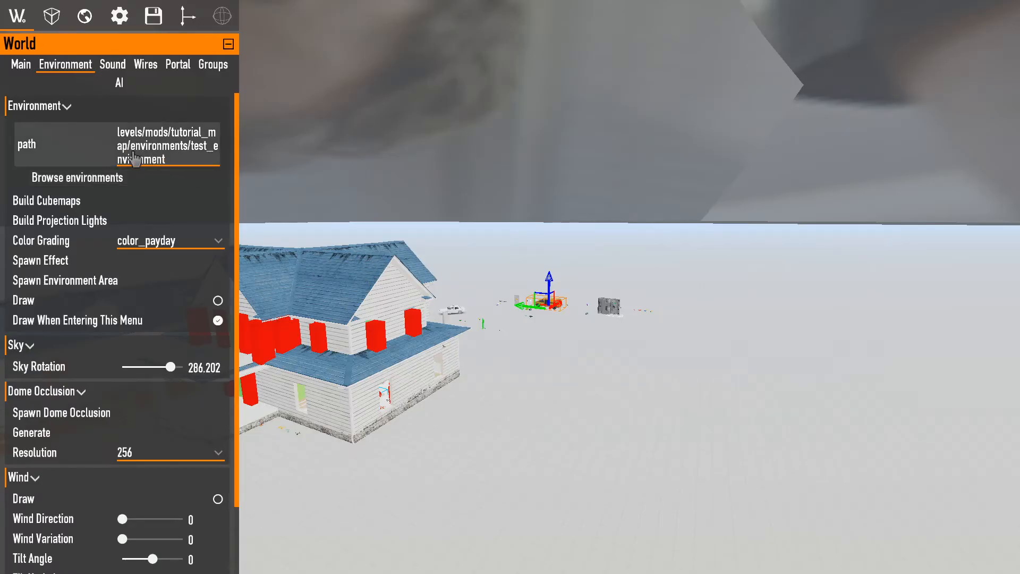
Inspect the sky above the vehicles and view the world's available environments without picking one.
key(w)
right_drag(424, 244, 511, 253)
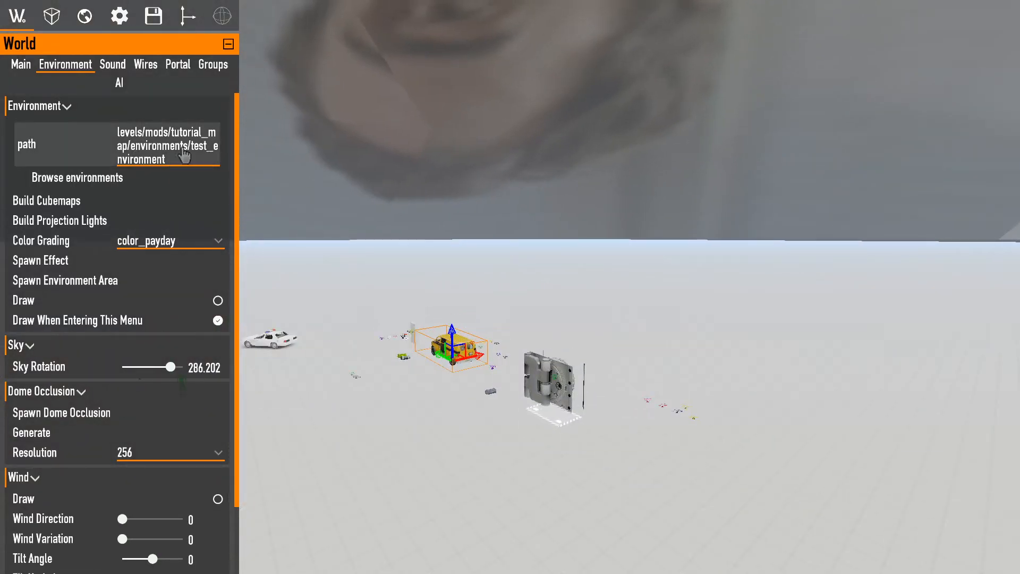
click(112, 185)
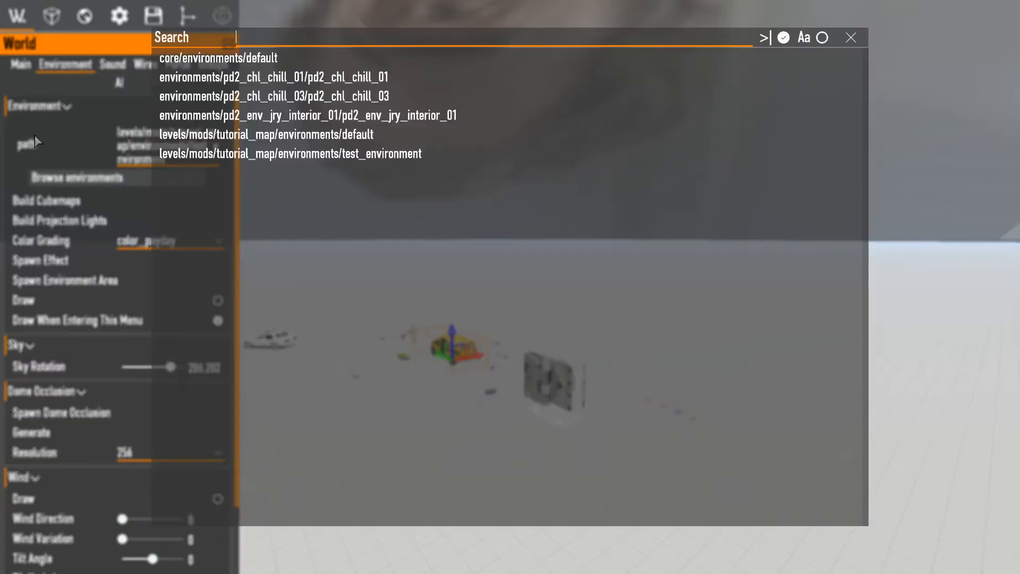
key(Escape)
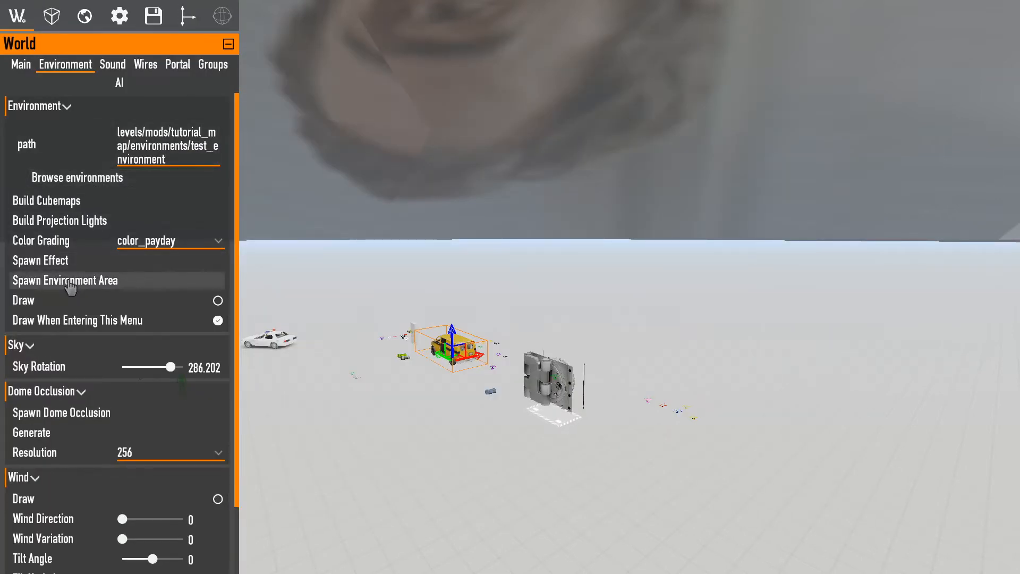
Spawn one environment area on the ground between the house and the vehicles, and finish placing.
click(74, 280)
click(456, 330)
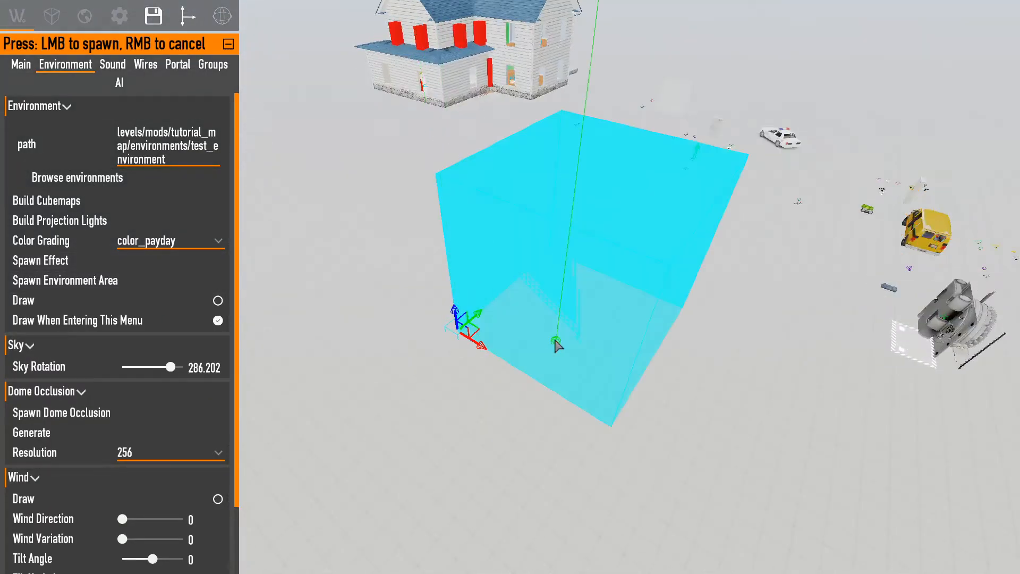
right_click(555, 344)
click(17, 15)
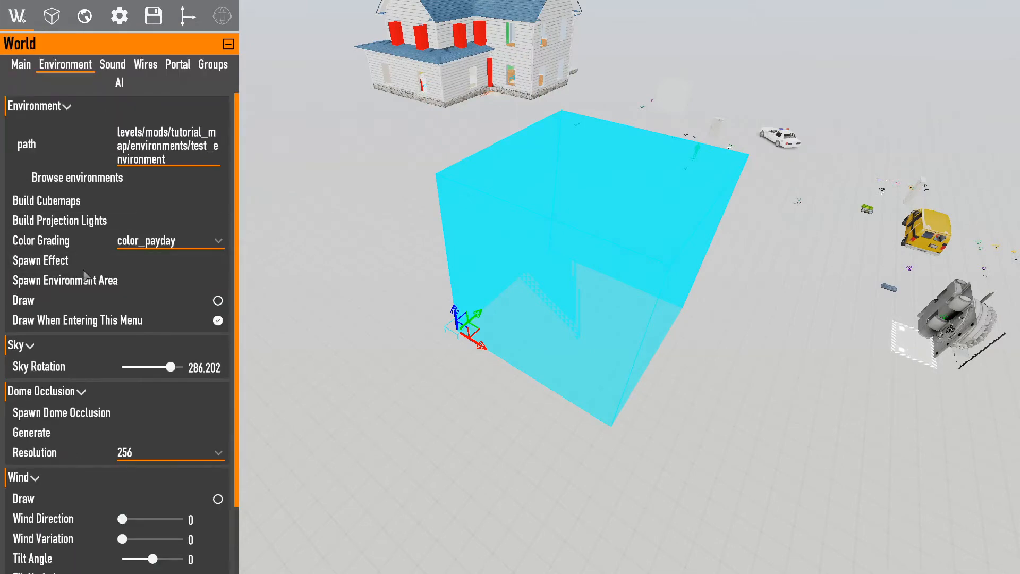
Select the environment area and assign it levels/mods/tutorial_map/environments/test_environment.
click(460, 323)
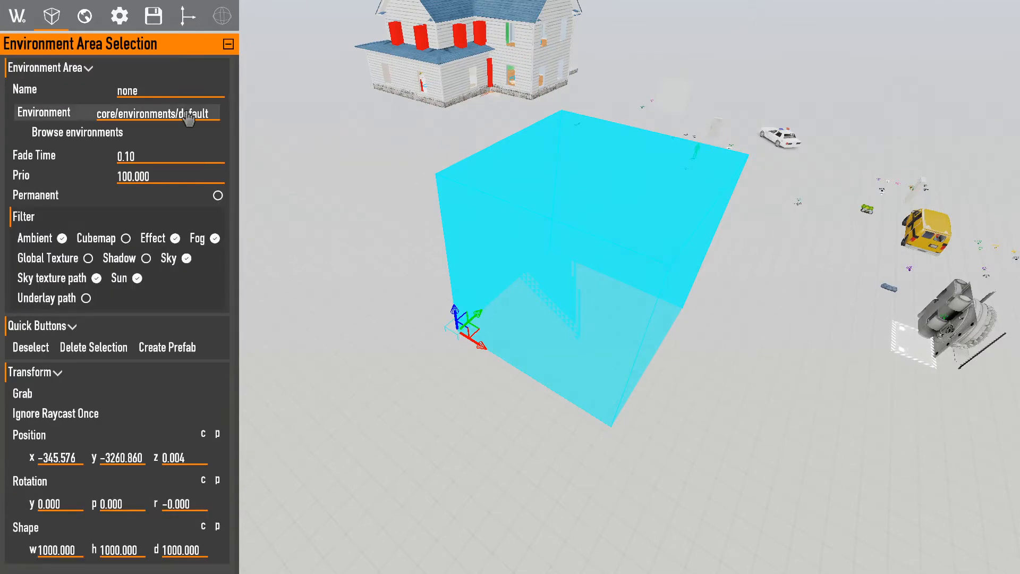
click(92, 132)
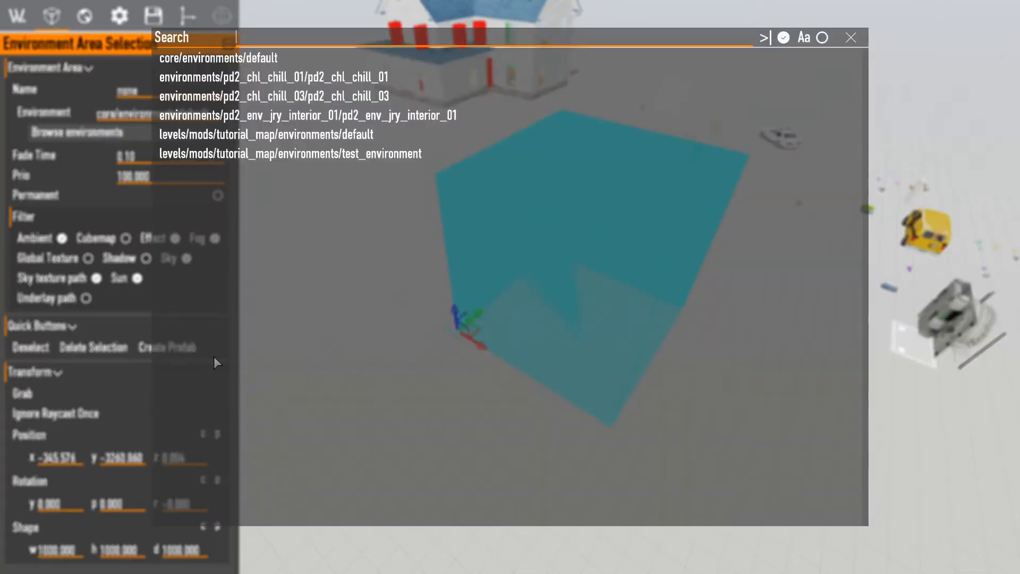
click(372, 155)
Return to the World environment settings and view the environment area up close.
click(17, 16)
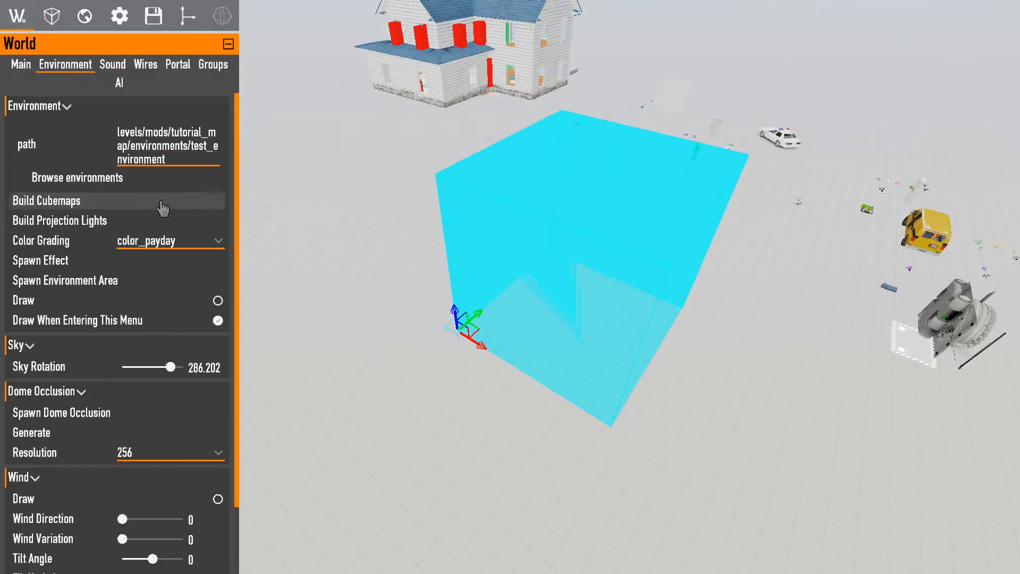
click(127, 138)
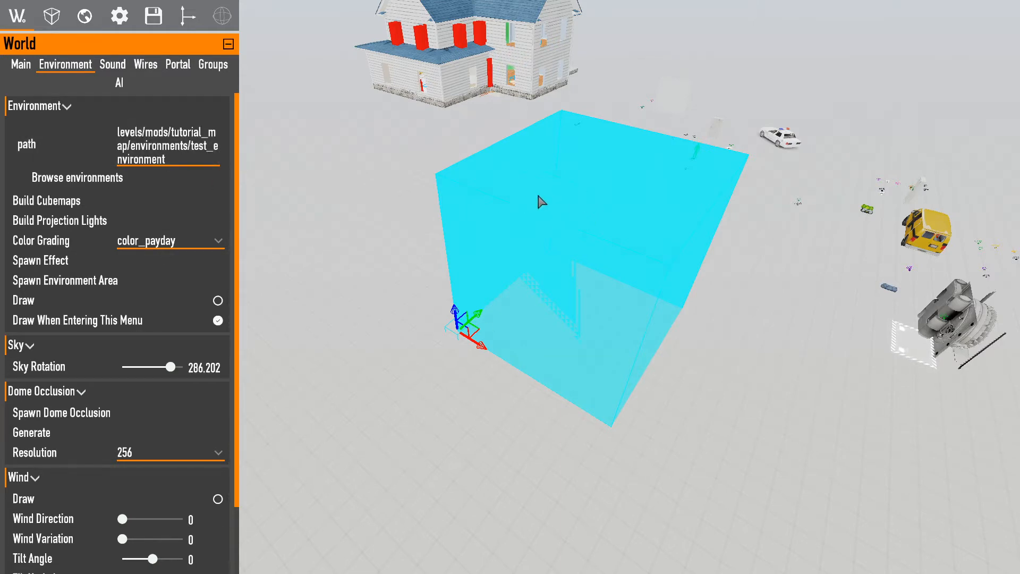
key(w)
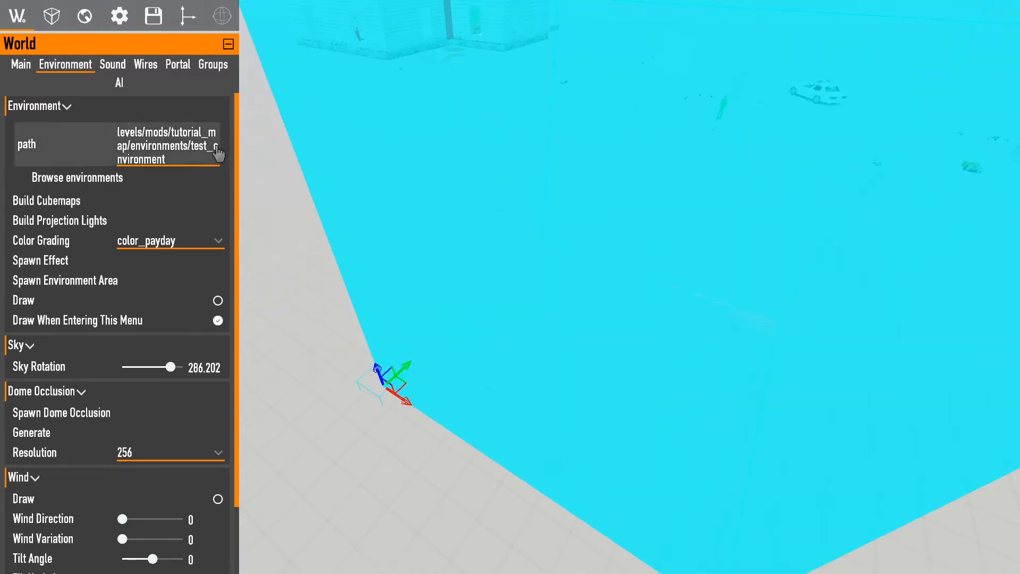
View the environment area from farther away and browse the environments available for the world.
right_drag(425, 272, 425, 159)
key(s)
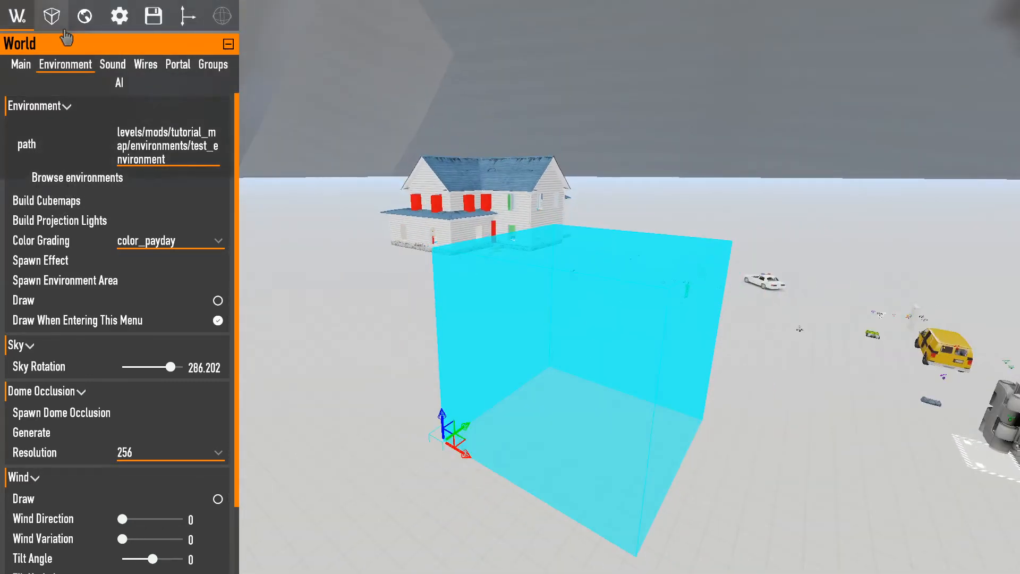
click(64, 180)
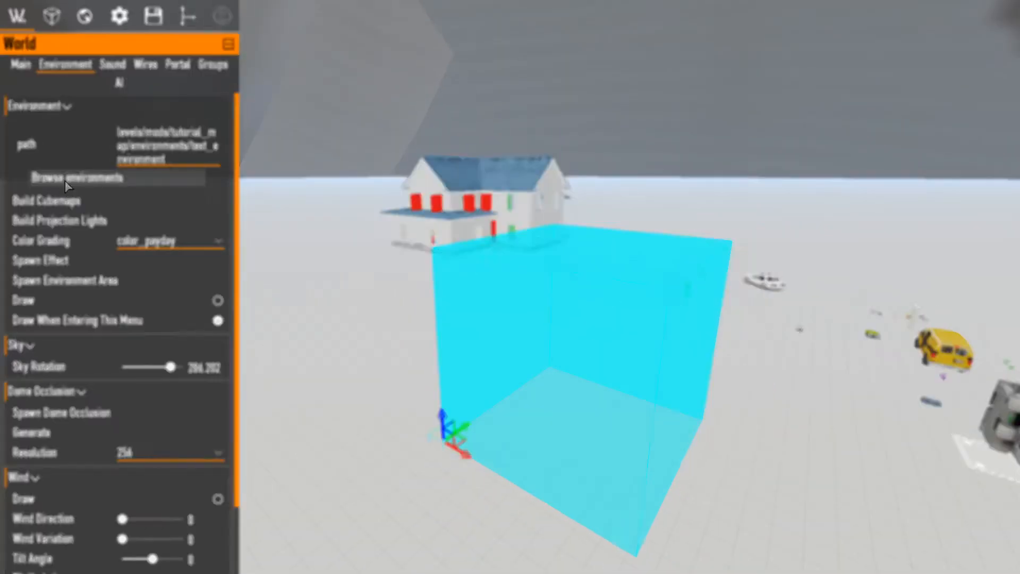
click(242, 155)
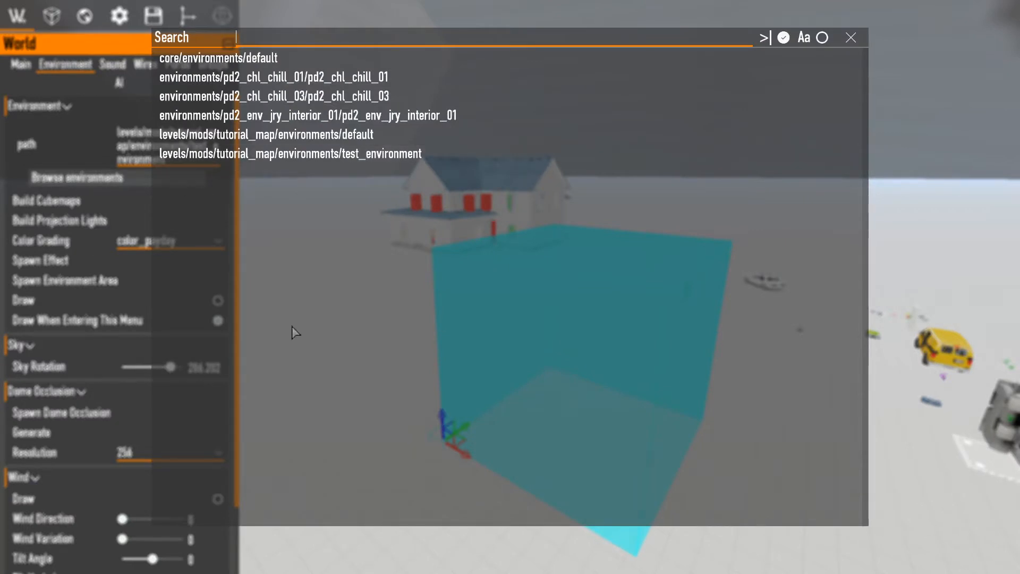
Select the environment area to view its settings, and return to the World environment settings.
click(449, 462)
click(452, 460)
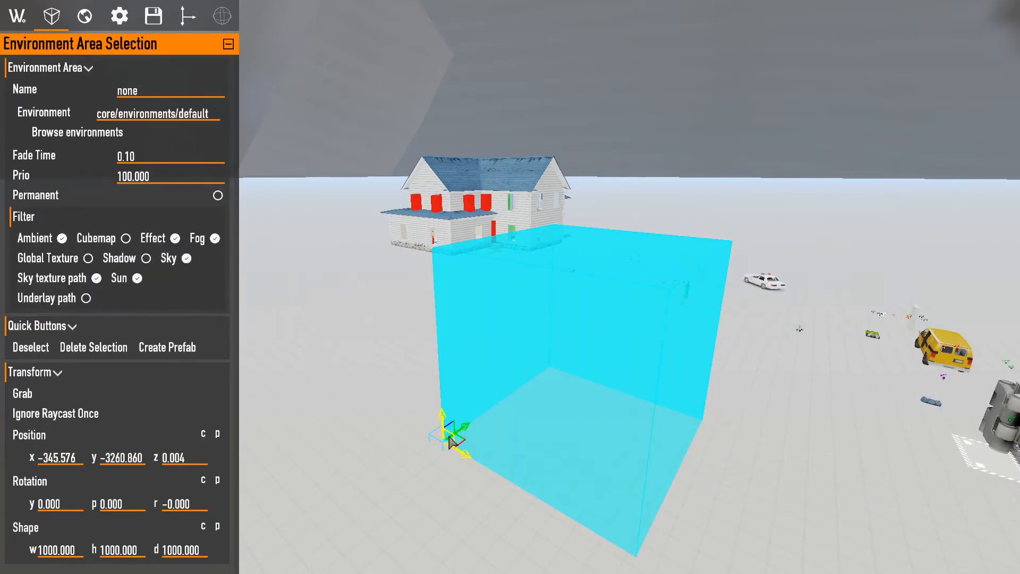
click(20, 16)
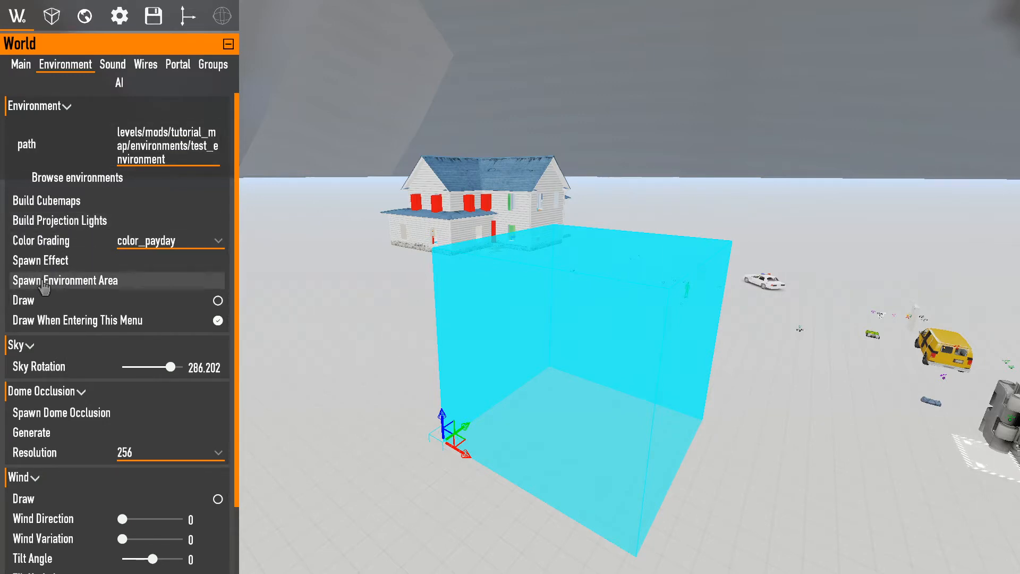
Select the environment area and assign it levels/mods/tutorial_map/environments/default.
click(446, 445)
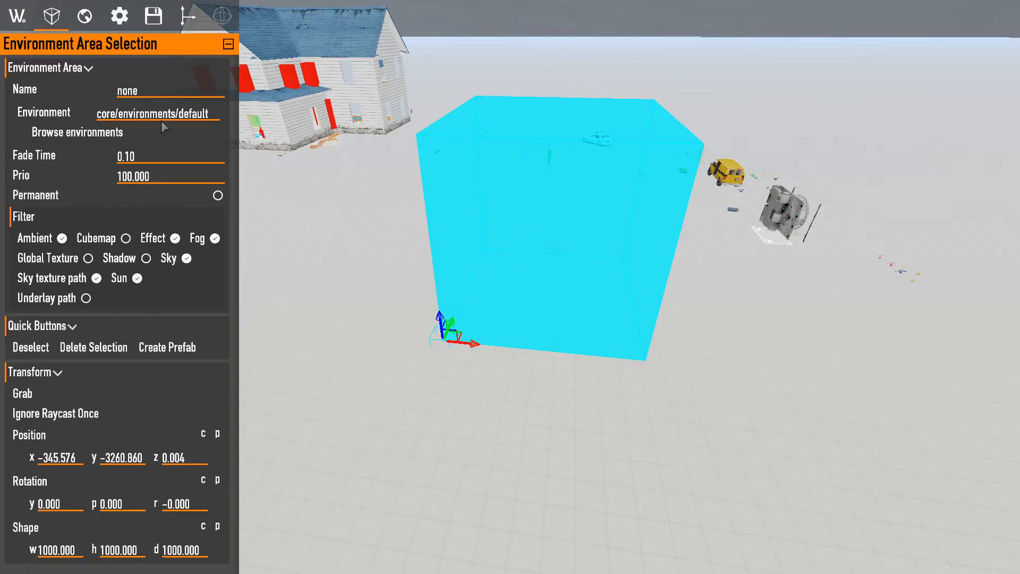
click(161, 131)
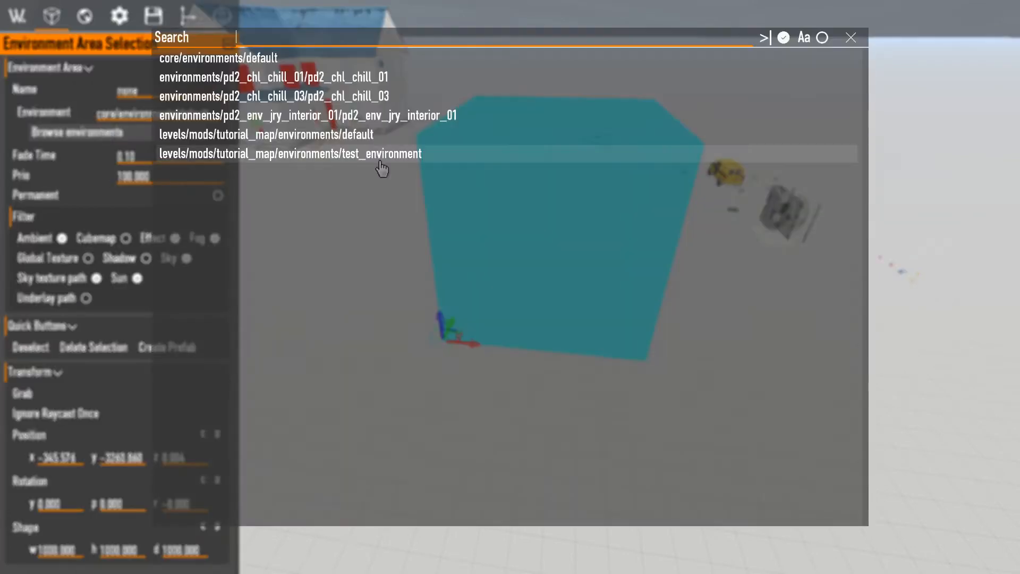
click(343, 140)
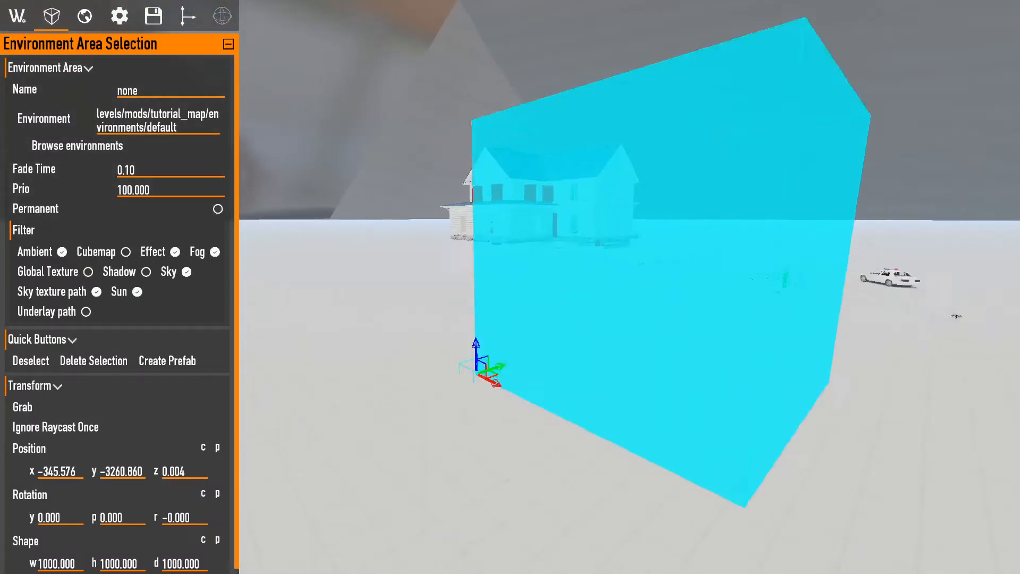
Examine the environment area's filter options and compare the area, the sky and the house from several viewpoints.
right_drag(454, 327, 574, 399)
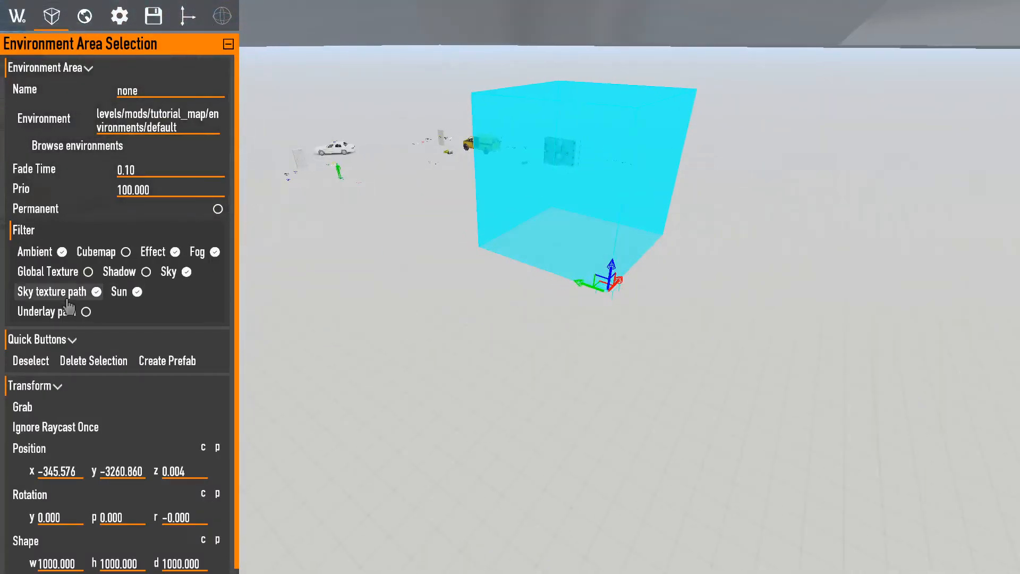
scroll(69, 304, down, 1)
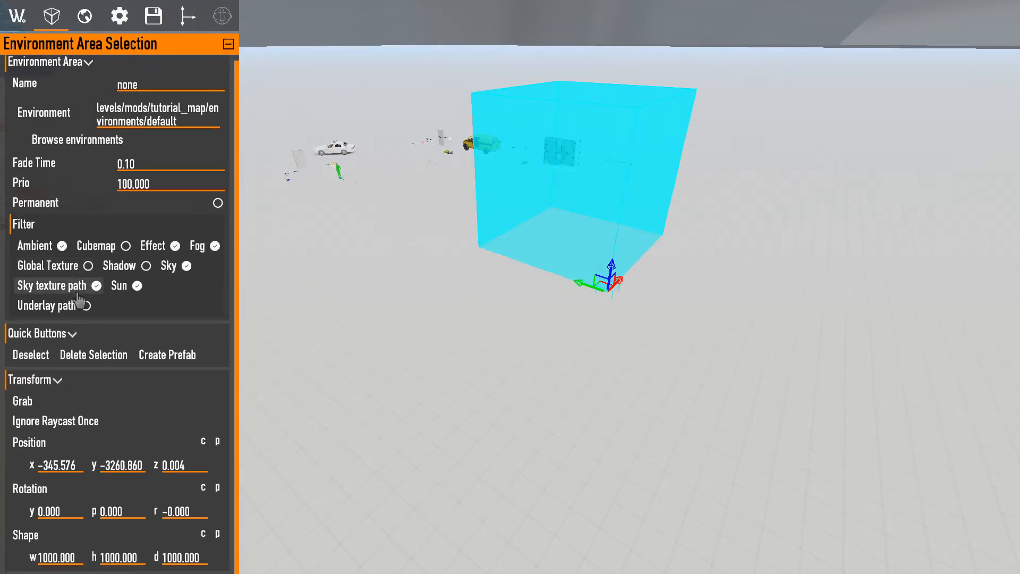
key(w)
key(d)
mouse_move(154, 276)
right_down()
mouse_move(128, 228)
mouse_move(111, 250)
mouse_move(80, 231)
mouse_move(152, 266)
right_up()
key(s)
key(d)
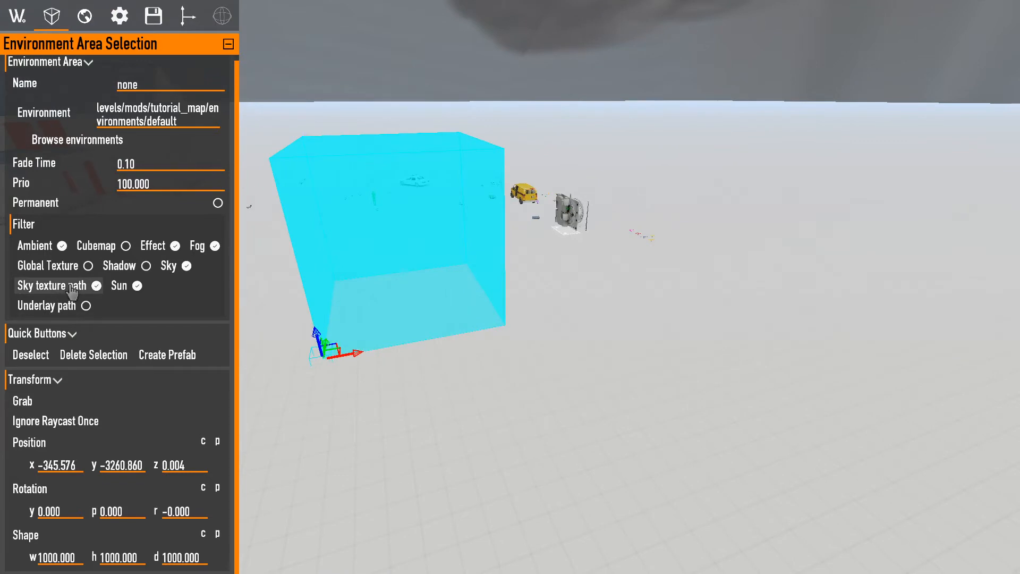
right_drag(95, 287, 540, 182)
key(s)
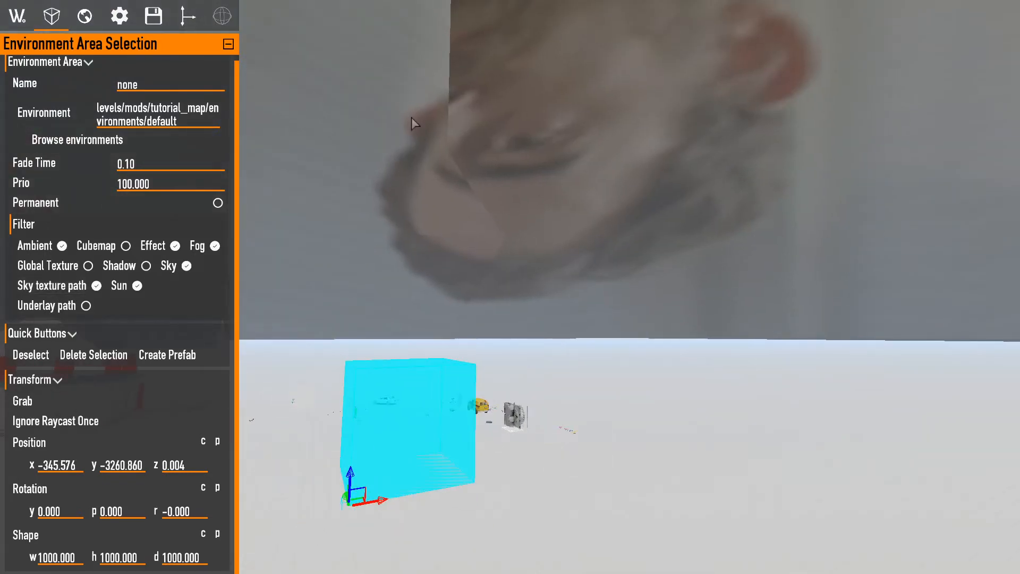
right_drag(412, 117, 468, 135)
key(w)
right_drag(572, 352, 442, 276)
right_drag(446, 171, 341, 137)
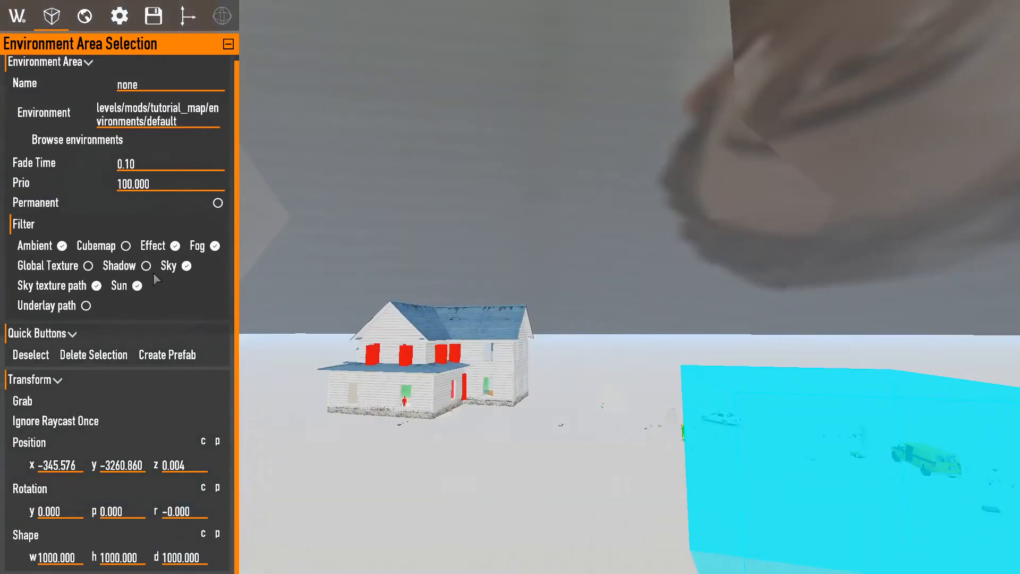
Disable the environment area's Sun, Sky, Fog, Effect and Ambient filters so that only Sky texture path stays enabled.
click(137, 286)
click(186, 266)
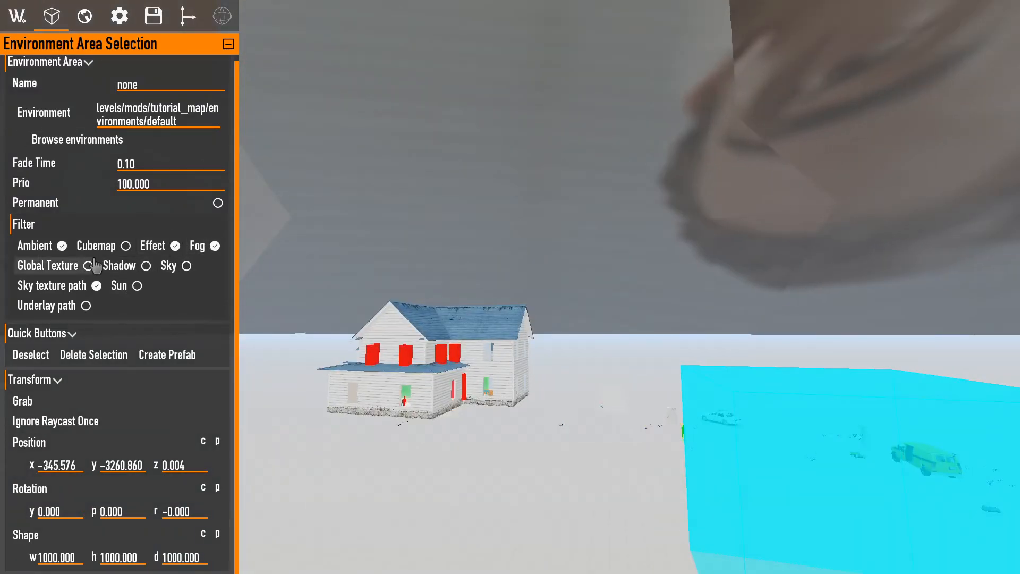
click(215, 245)
click(175, 245)
click(125, 245)
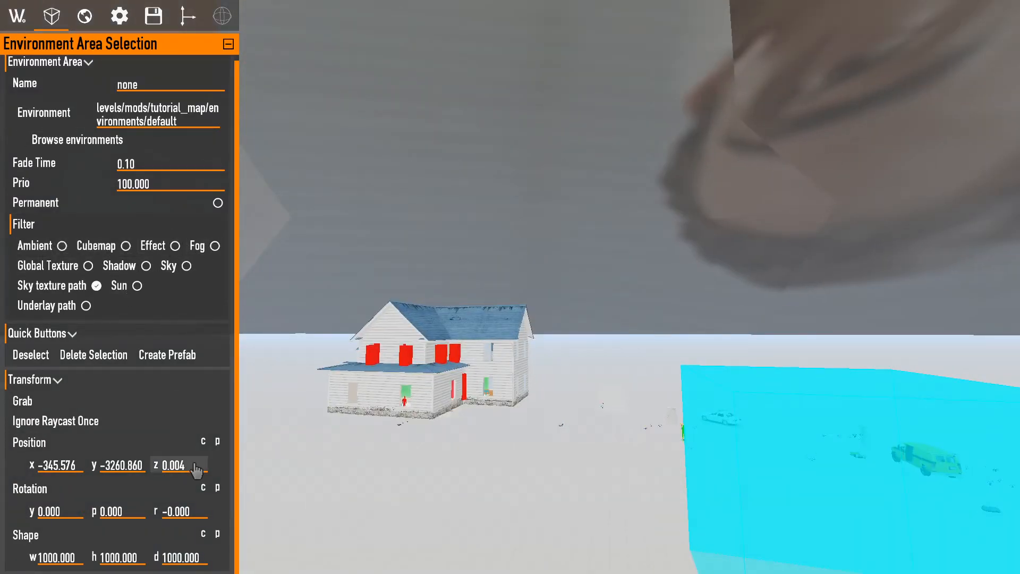
Re-enable the environment area's Sun, Effect, Sky, Fog and Ambient filters.
click(137, 286)
click(174, 245)
click(186, 266)
click(215, 245)
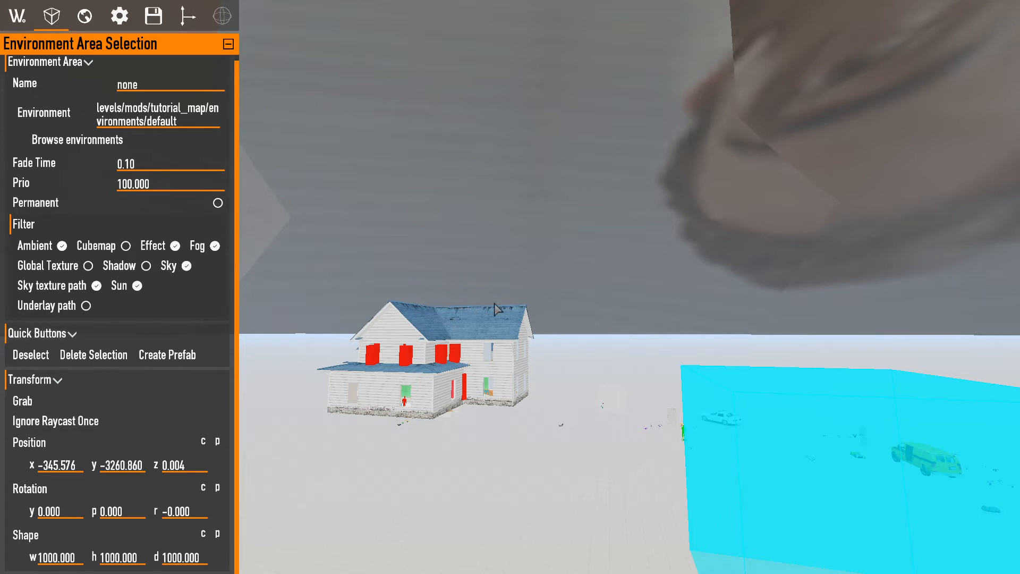
Set the environment area's shape to 2000 for width, height and depth.
right_drag(495, 306, 701, 481)
key(s)
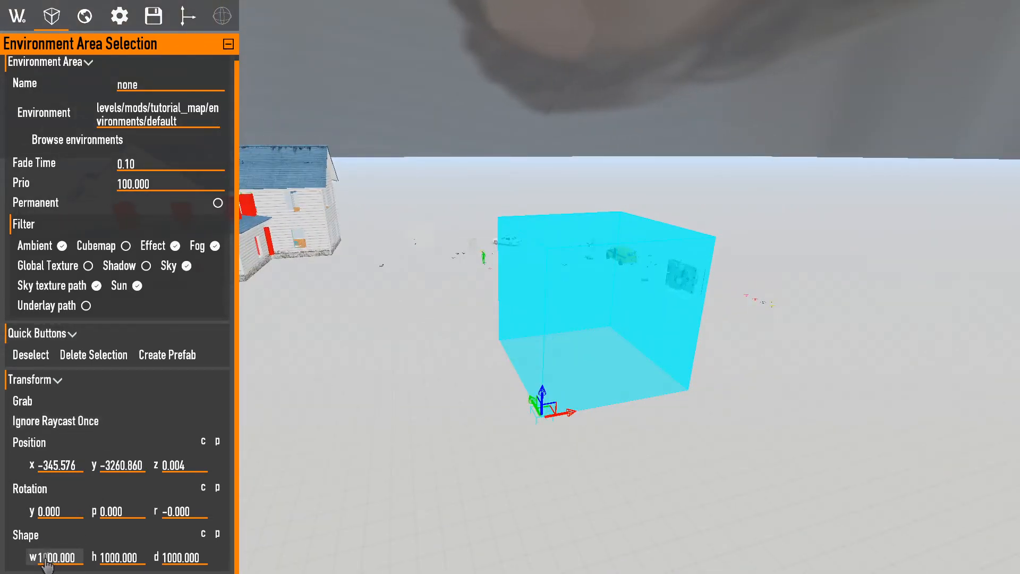
key(BackSpace)
text(2)
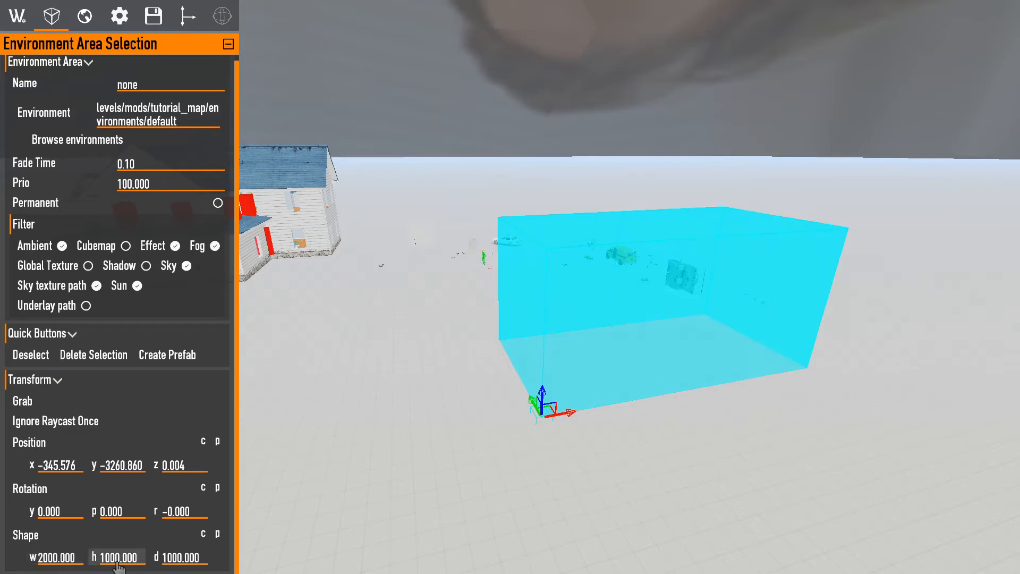
key(BackSpace)
text(2)
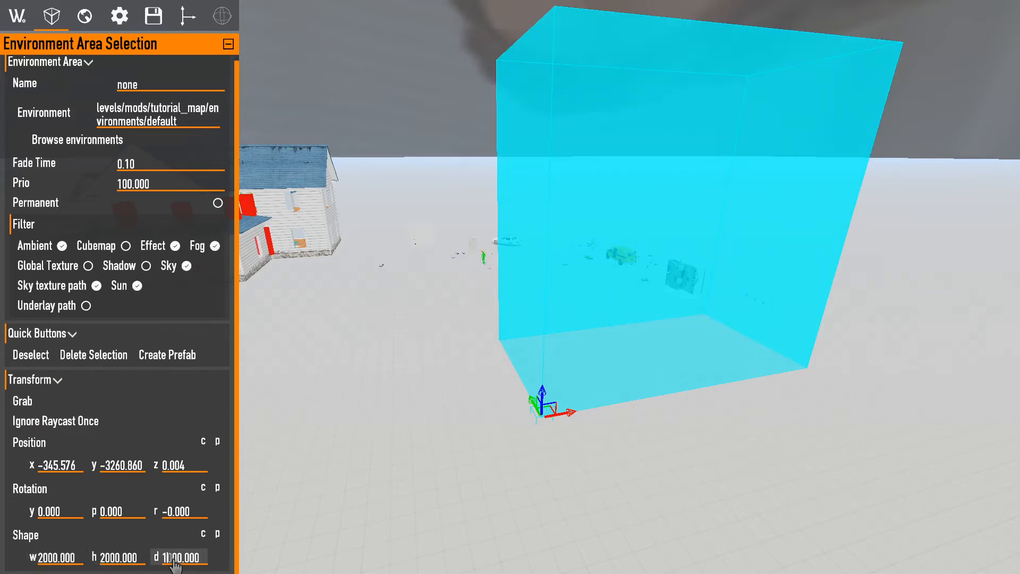
key(BackSpace)
text(2)
Move the environment area over the police car, to about x -20.576, y 839.140, z -124.996.
right_drag(616, 160, 617, 255)
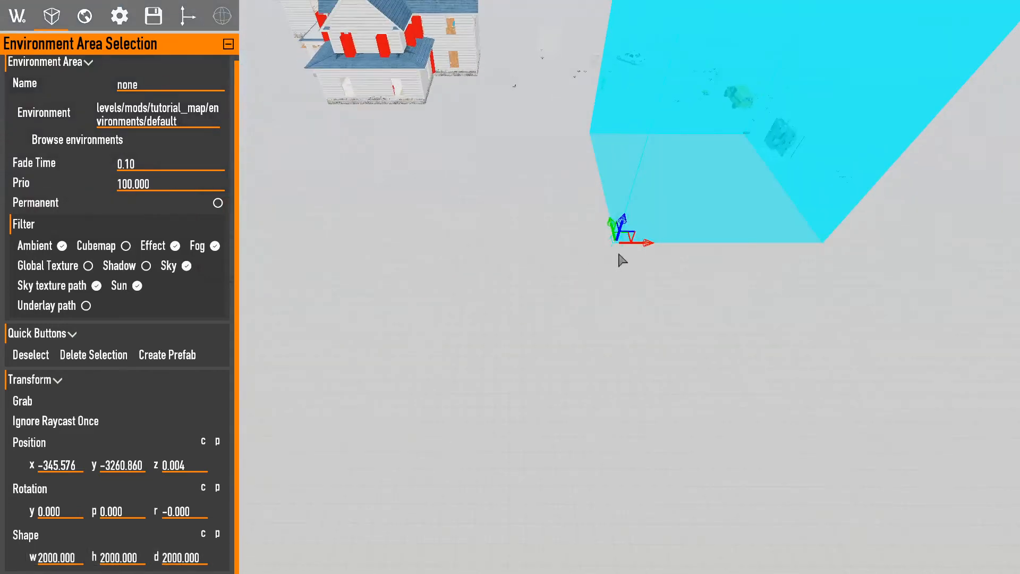
drag(643, 242, 540, 239)
right_drag(540, 239, 525, 240)
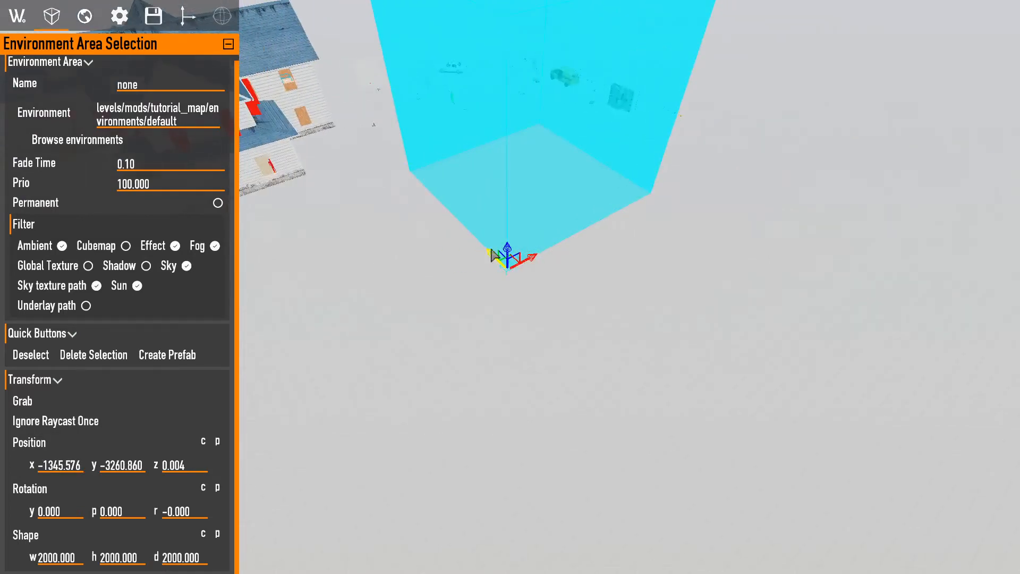
drag(494, 253, 588, 284)
right_drag(407, 270, 641, 335)
drag(731, 367, 369, 253)
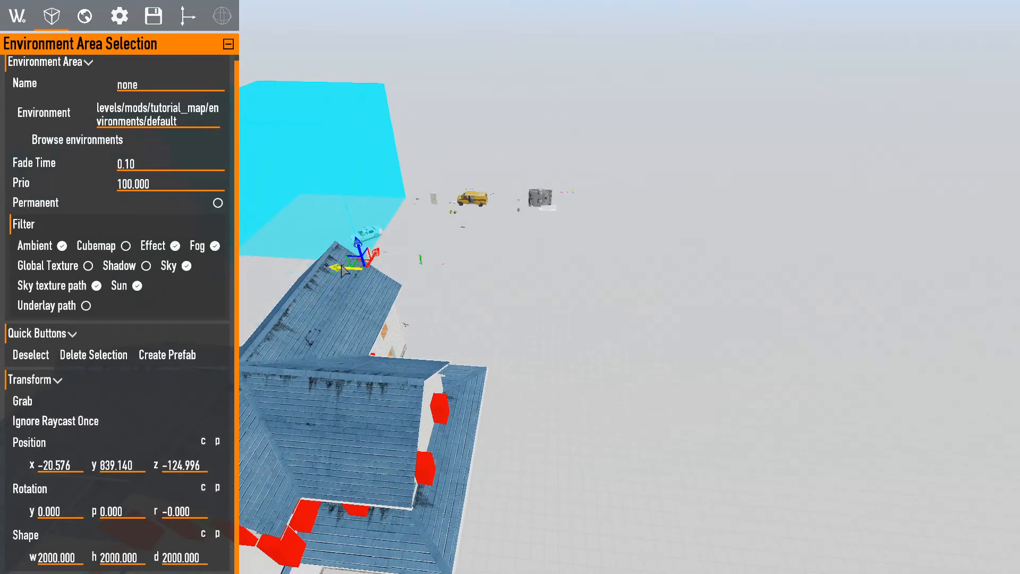
Raise the environment area beside the standing door to z -24.996 and check its placement around the police car.
right_drag(369, 254, 297, 199)
key(w)
right_drag(510, 287, 329, 282)
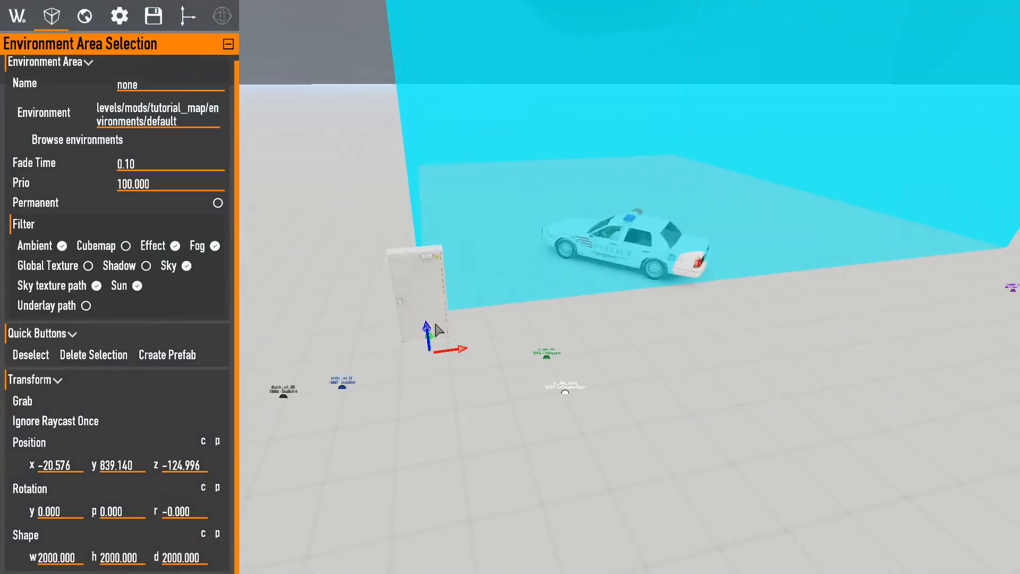
drag(428, 329, 427, 298)
right_drag(423, 291, 432, 298)
key(a)
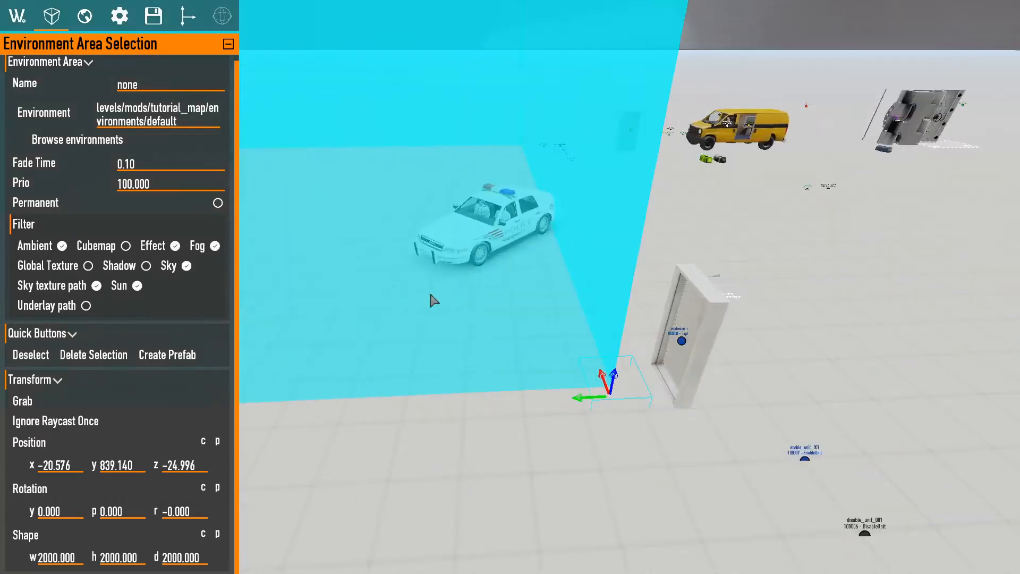
key(d)
right_drag(583, 399, 480, 384)
key(s)
key(w)
key(w)
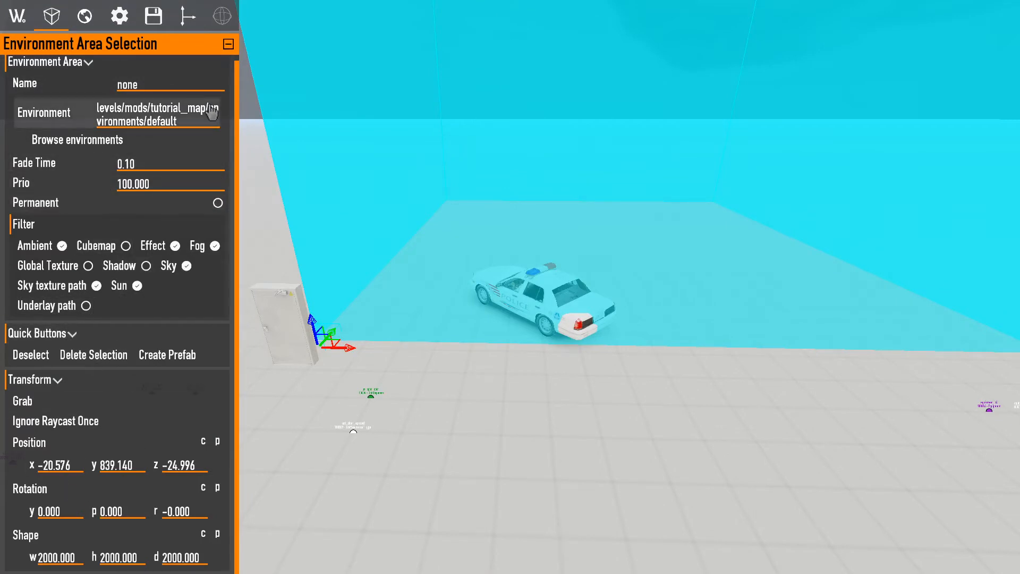
Set the environment area's fade time to 0.50.
click(128, 88)
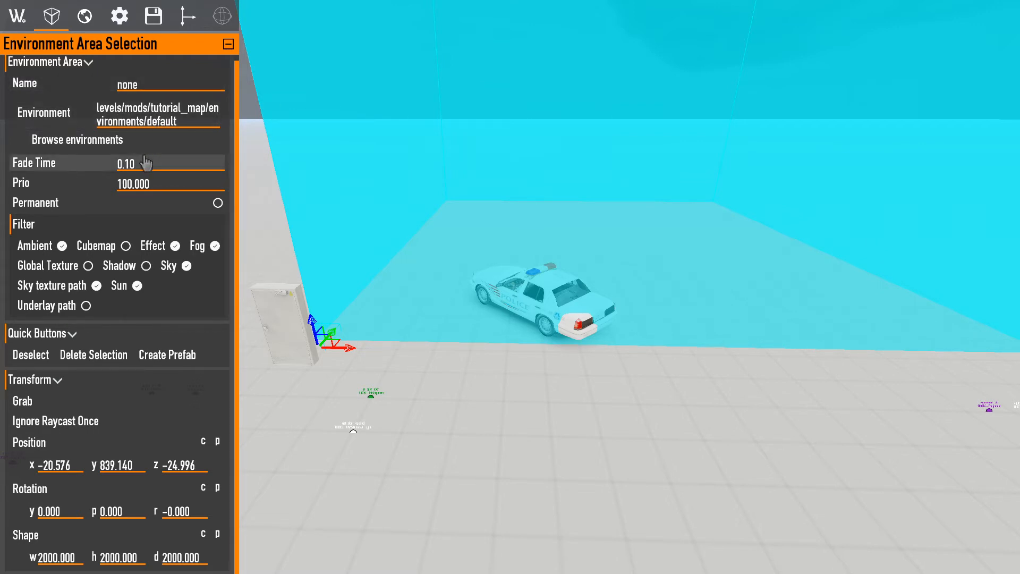
key(d)
right_drag(411, 259, 433, 265)
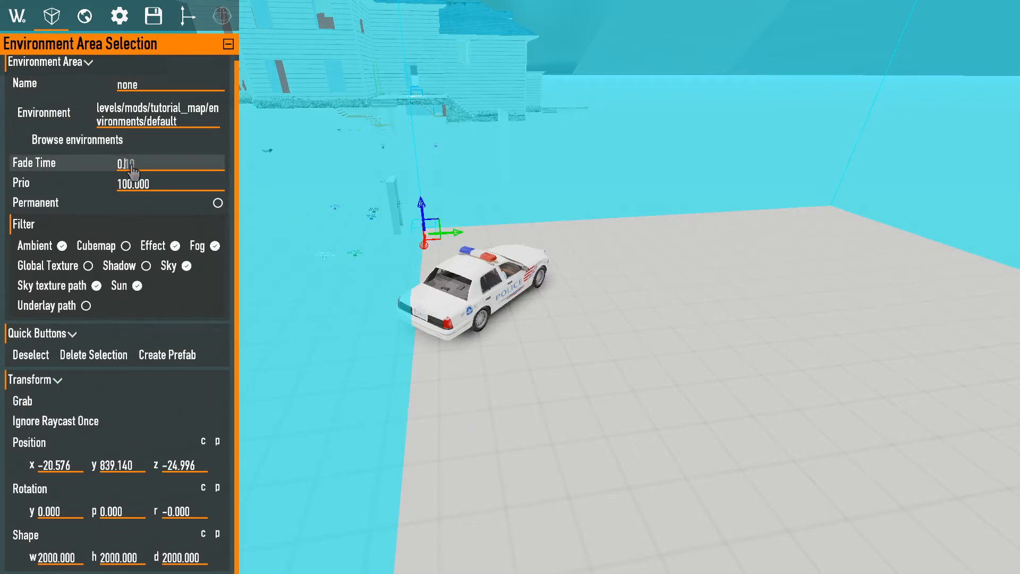
key(Delete)
text(5)
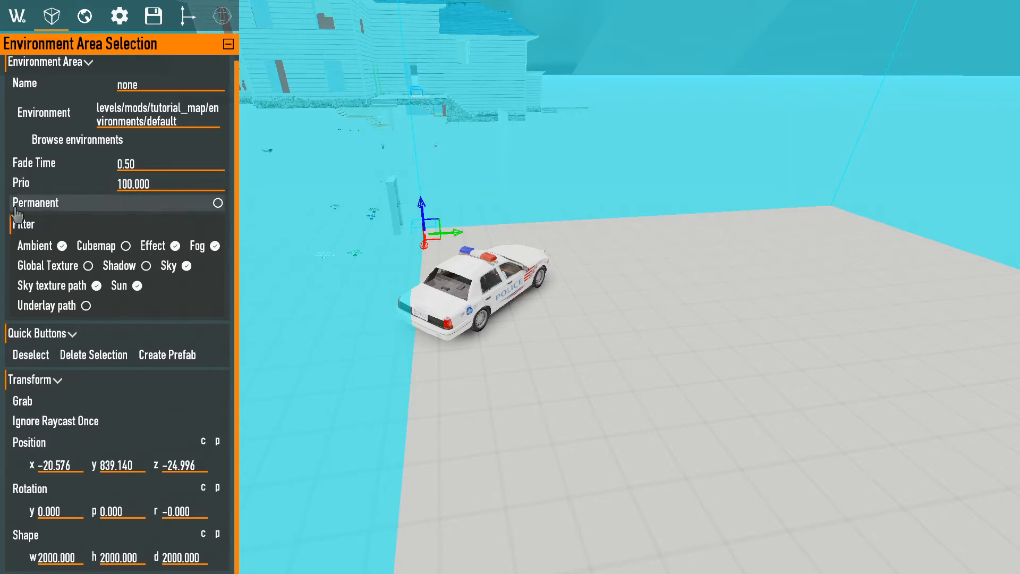
Select the ground plane in front of the house, open the World menu and start playing the level from there.
key(s)
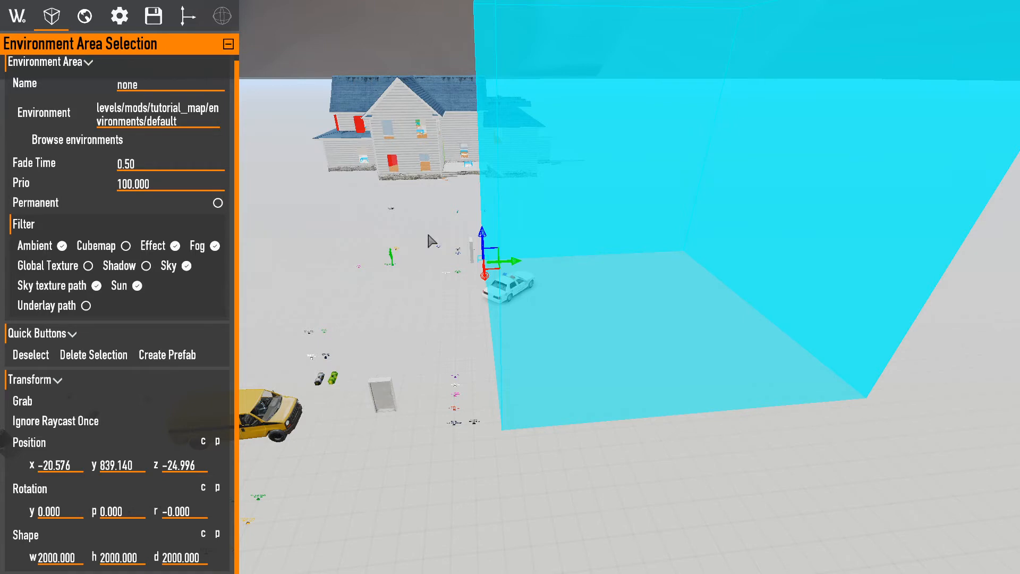
key(w)
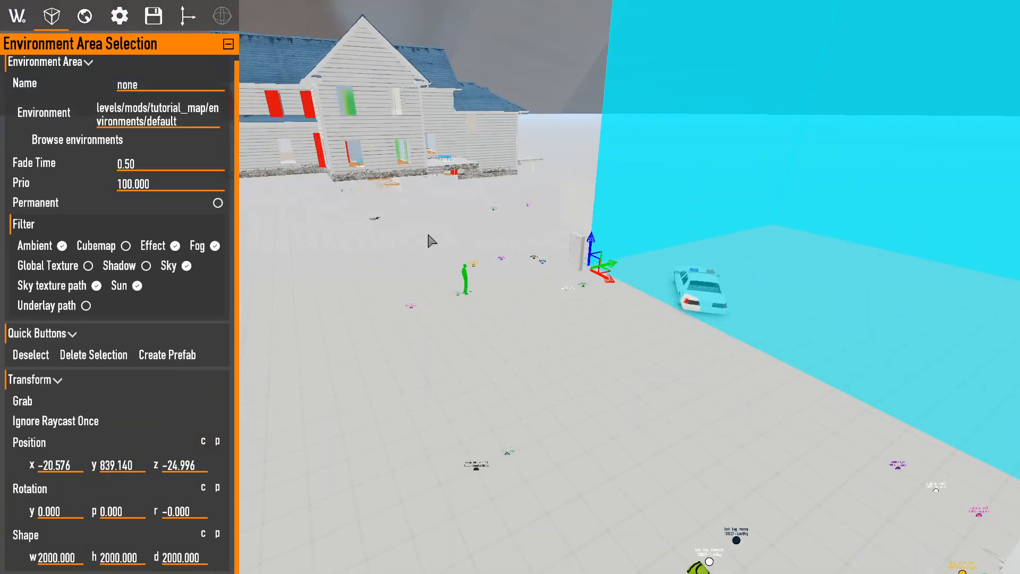
click(514, 226)
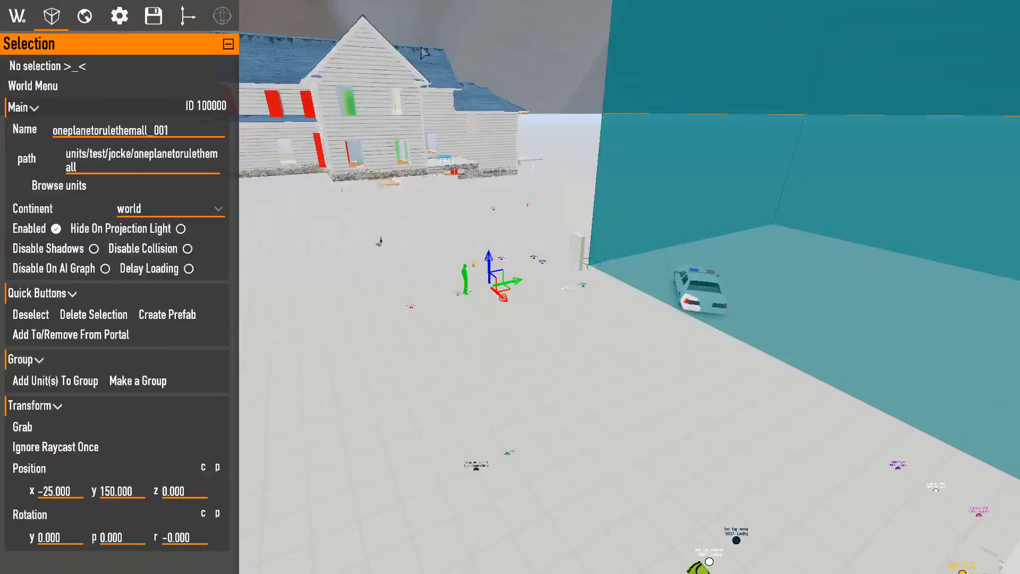
click(17, 15)
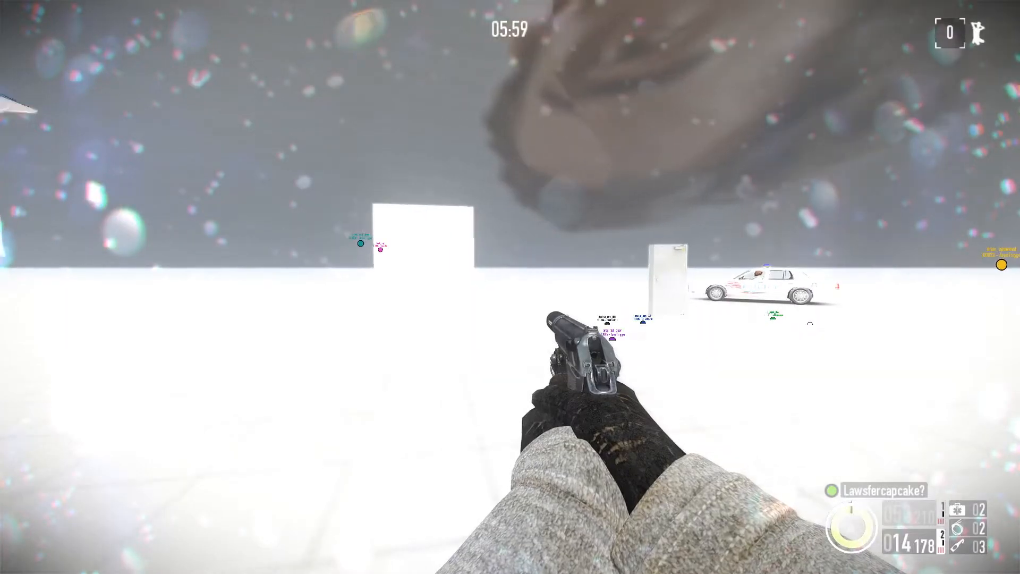
Walk into the environment area by the police car to check the sky and lighting in play, firing and reloading the pistol.
key(w)
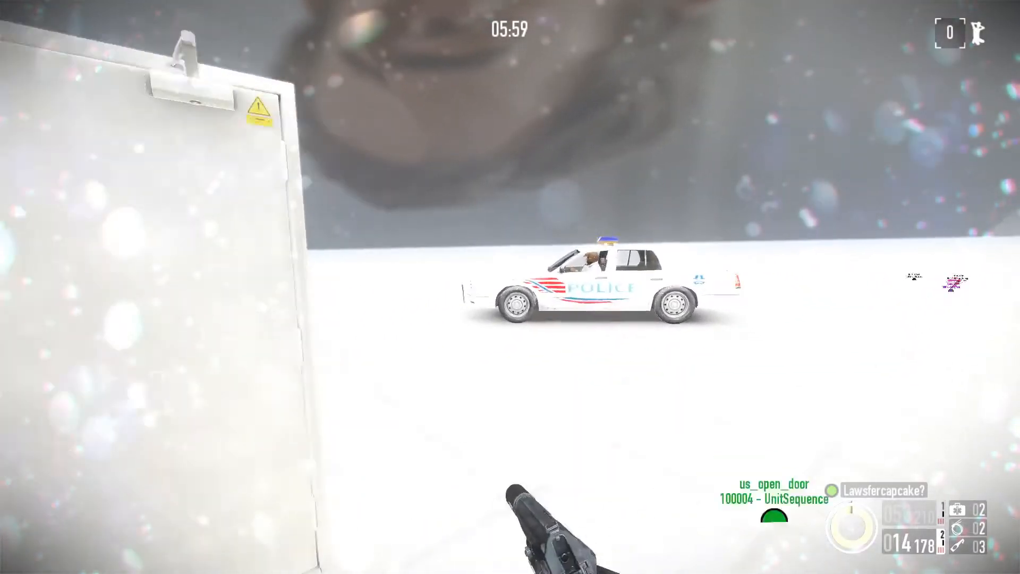
key(a)
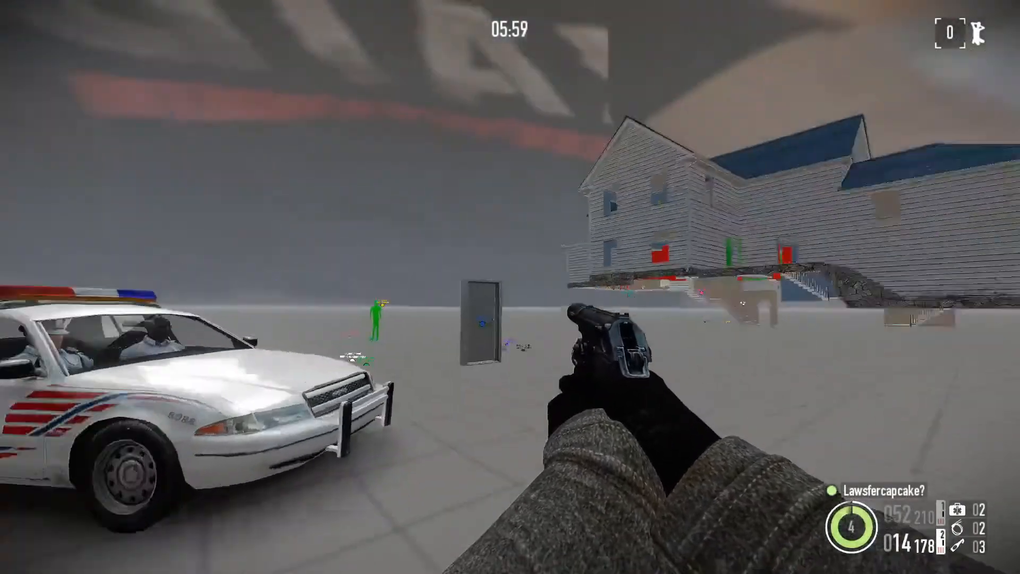
click(510, 287)
click(510, 287)
click(510, 287)
key(r)
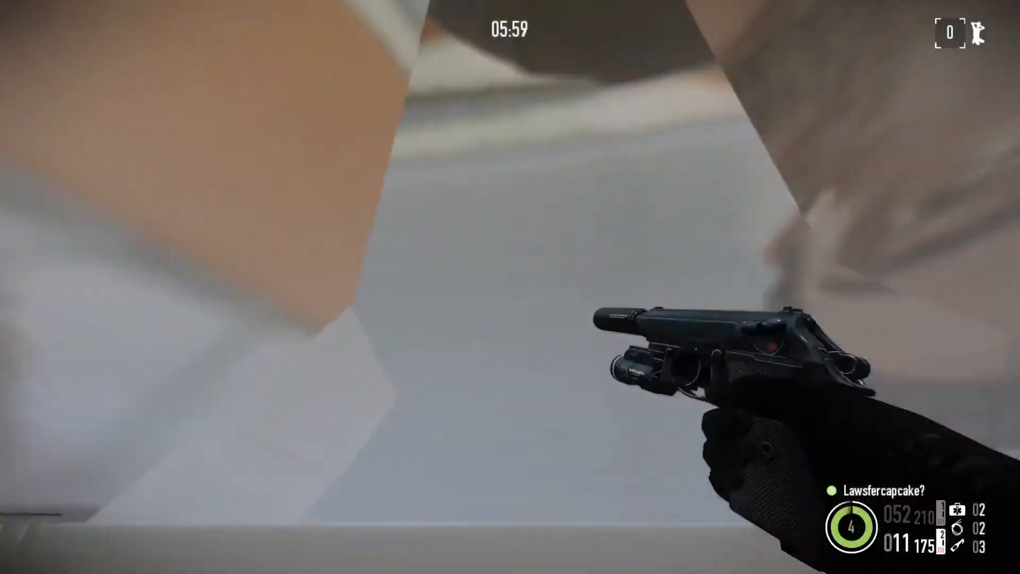
Select the environment area by the police car and enable its Cubemap, Global Texture, Shadow and Underlay path filters.
key(F10)
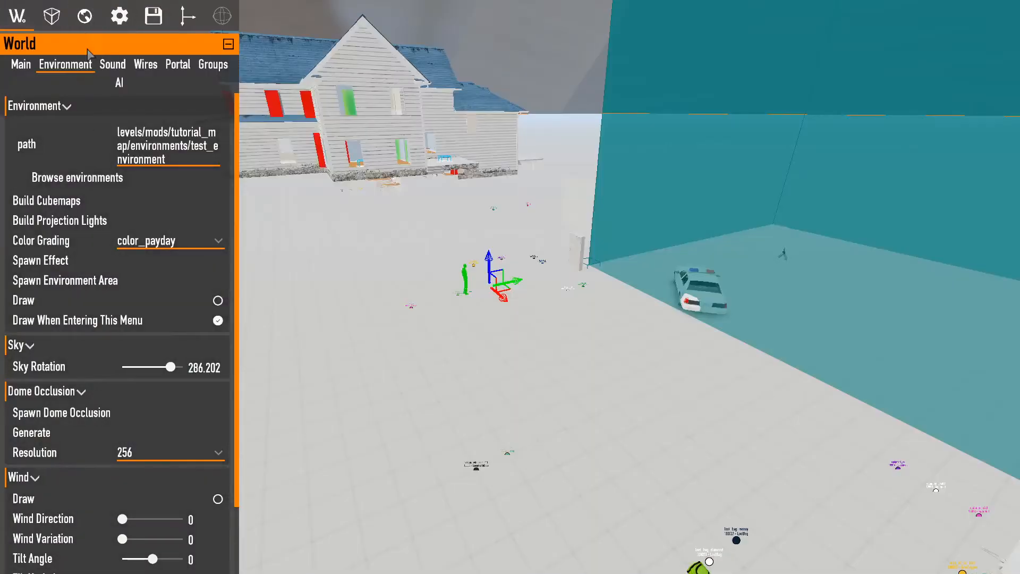
click(592, 269)
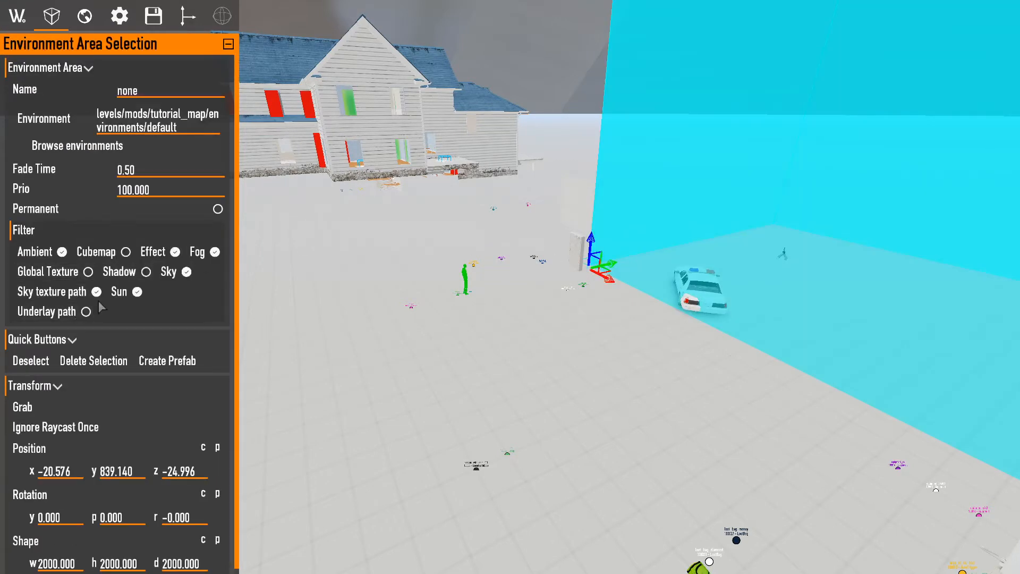
key(F10)
key(w)
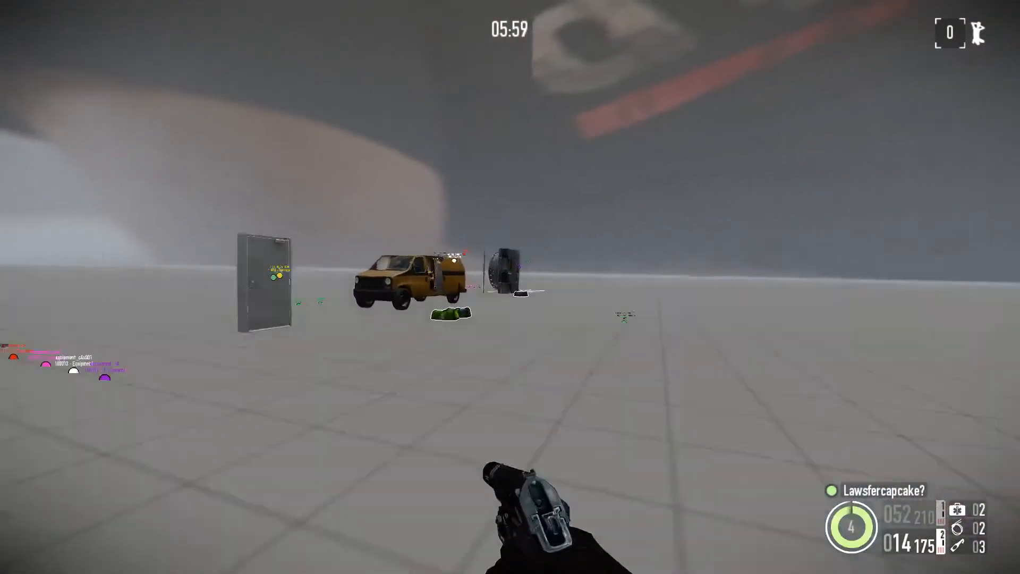
key(F10)
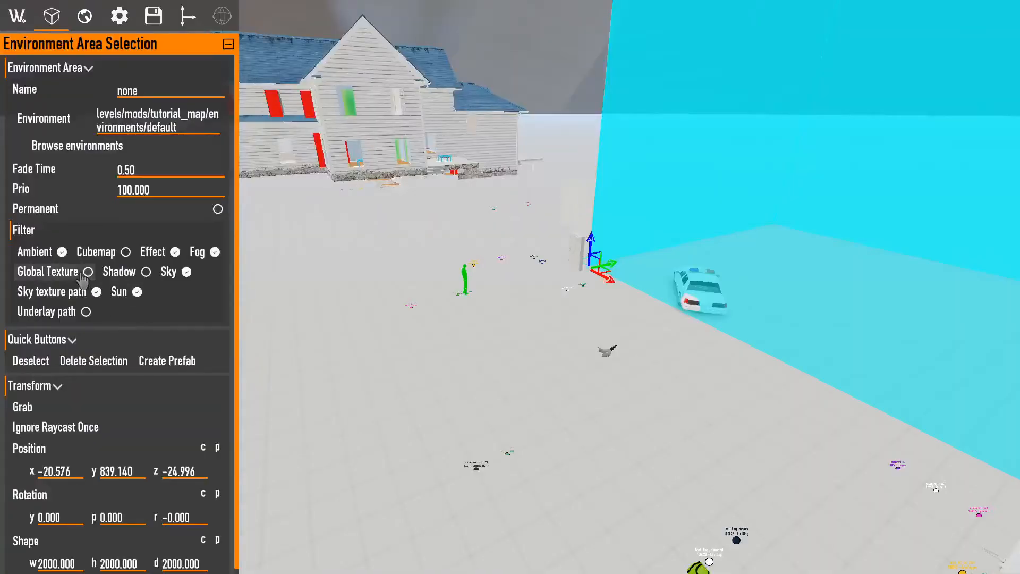
click(85, 312)
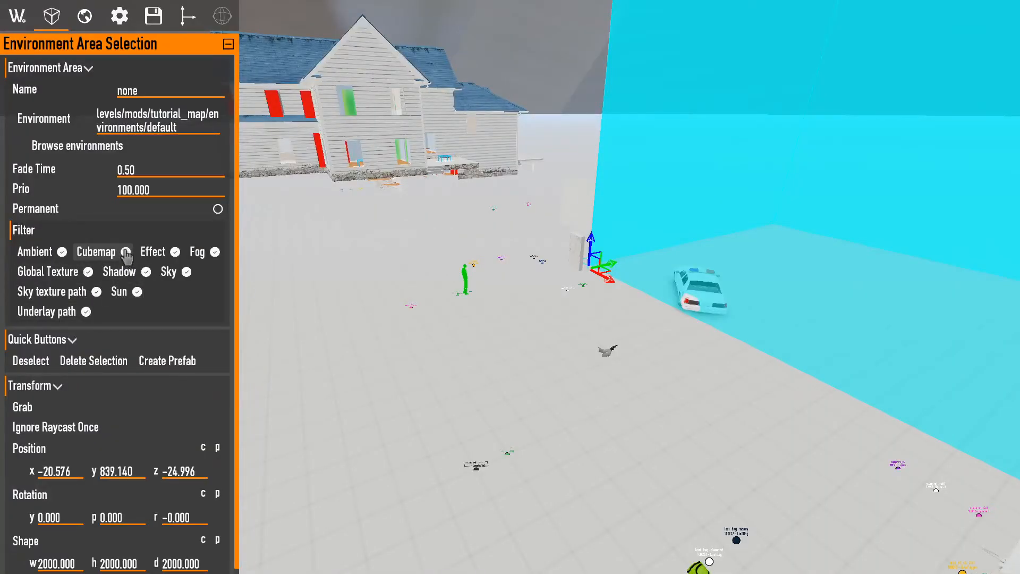
Walk around the police car in play to check the environment area with all filters enabled, firing and reloading the pistol.
key(F10)
key(w)
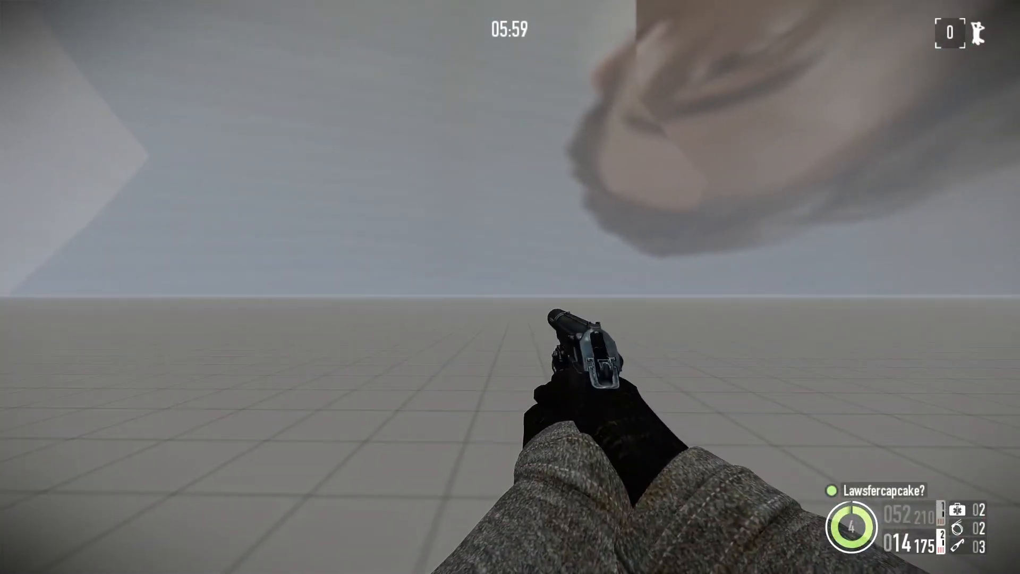
click(510, 287)
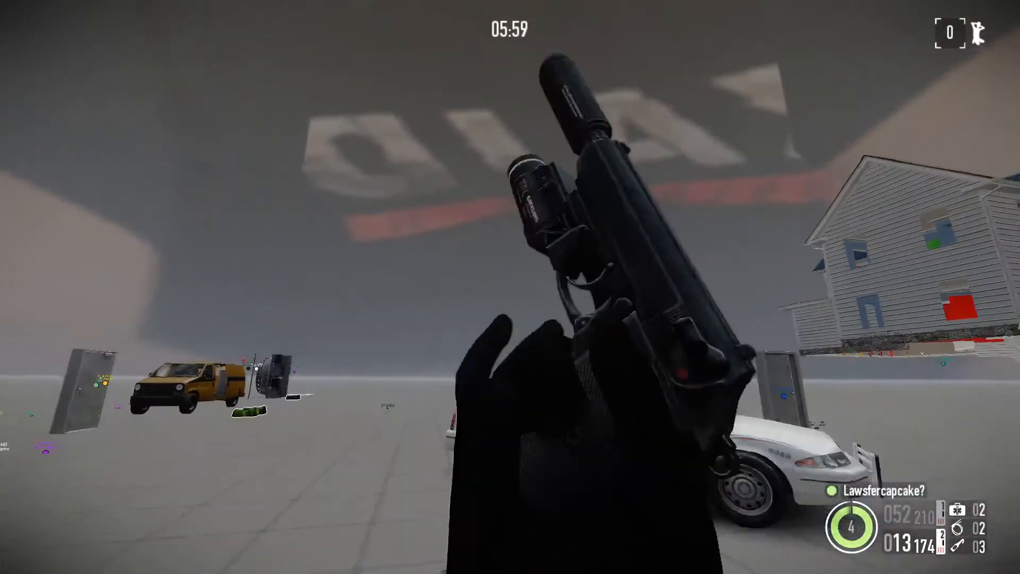
click(510, 287)
click(510, 287)
key(r)
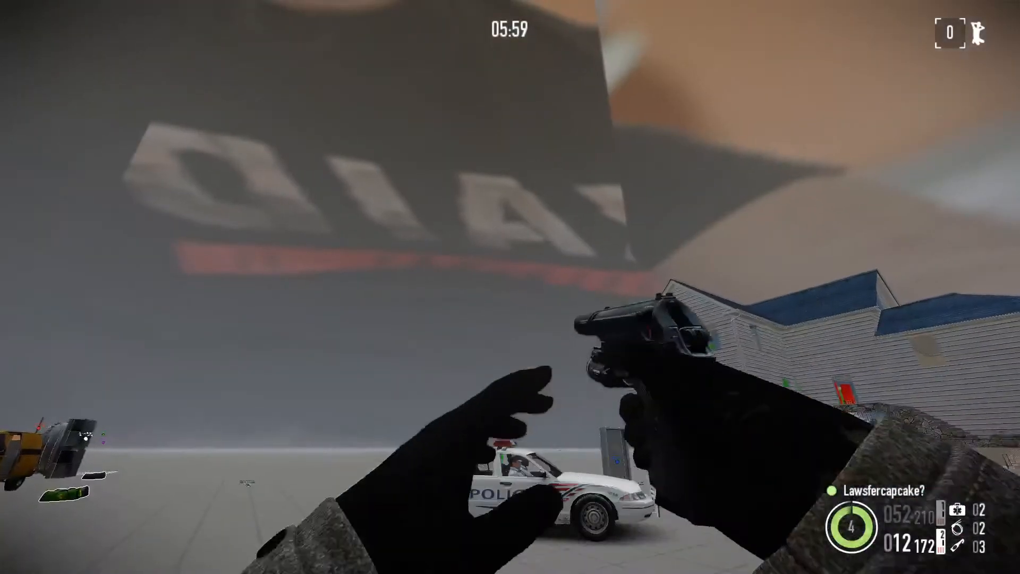
Return to the editor and examine the full extent of the environment area from above and outside.
key(F10)
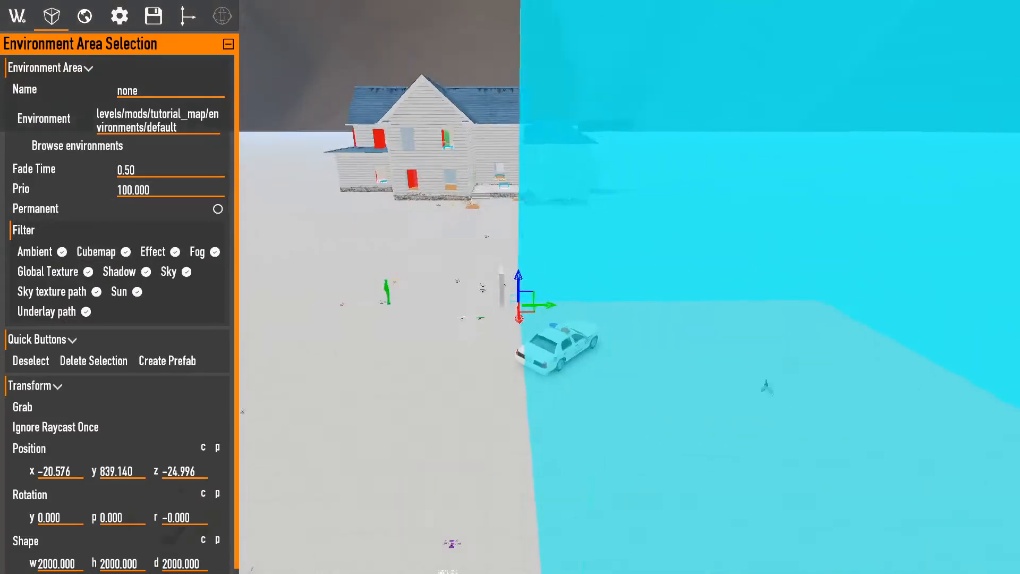
right_drag(510, 287, 616, 232)
key(s)
key(w)
right_drag(550, 304, 279, 290)
key(s)
right_drag(527, 291, 507, 292)
key(d)
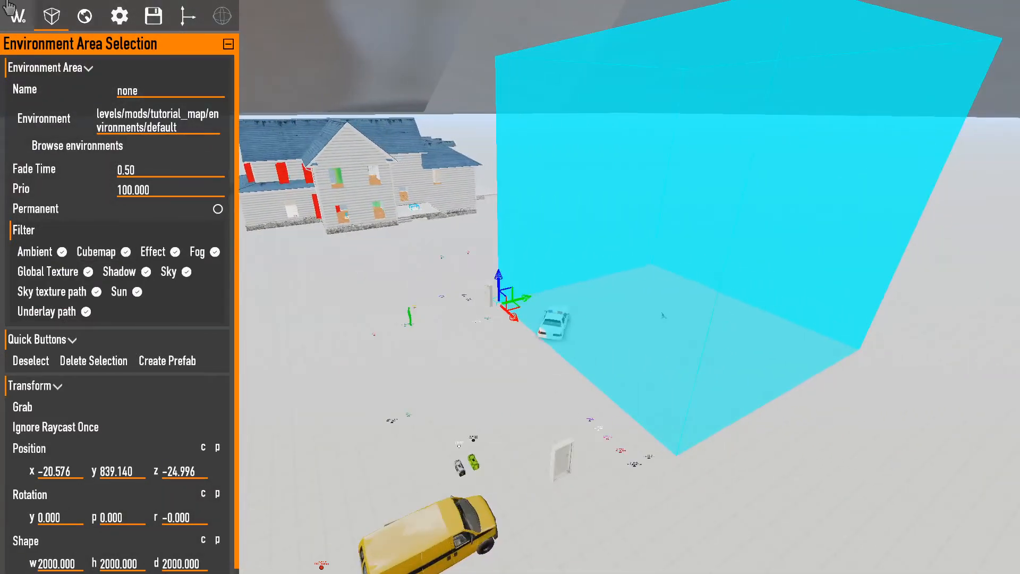
Open the environment settings and set the fog's Min range to 1251.0.
click(16, 16)
click(95, 181)
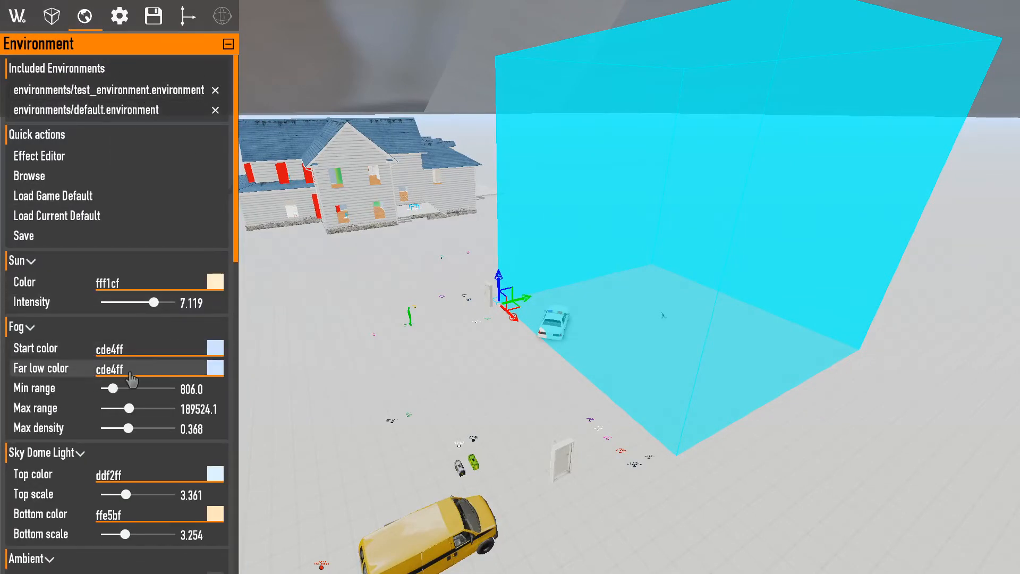
drag(113, 388, 120, 389)
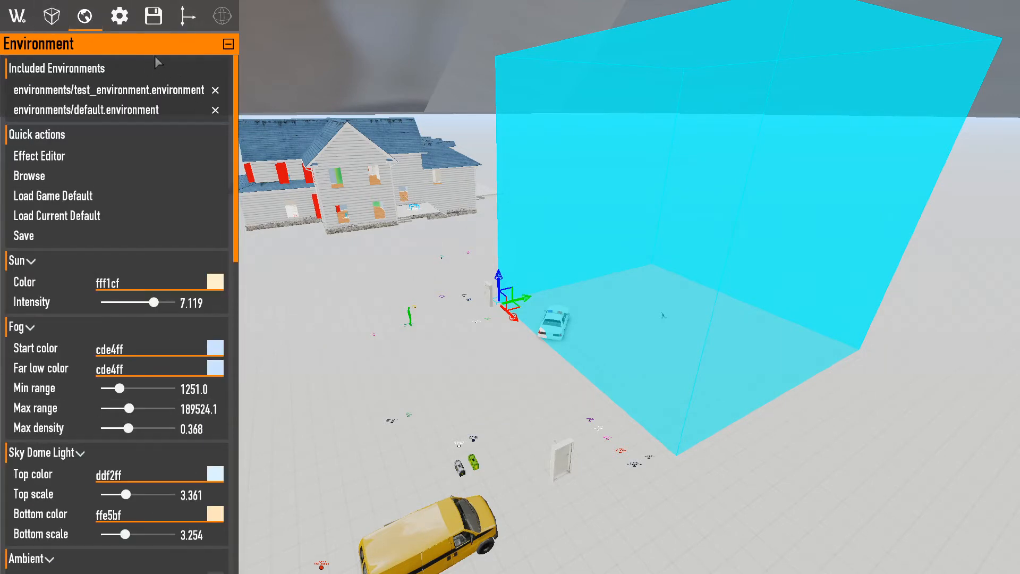
Go back into play beside the police car and restart the game to reload the level.
click(17, 16)
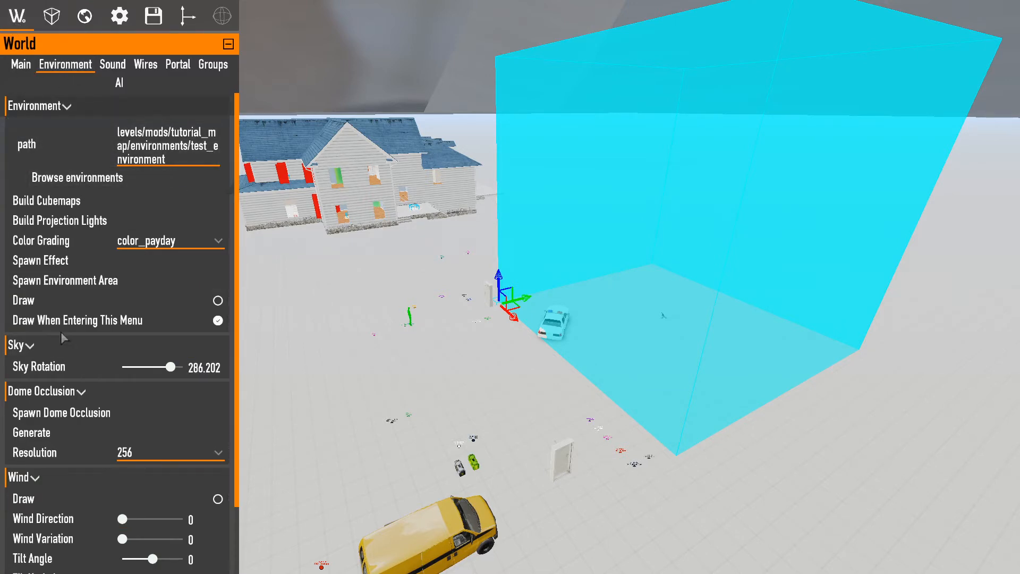
click(500, 320)
click(504, 307)
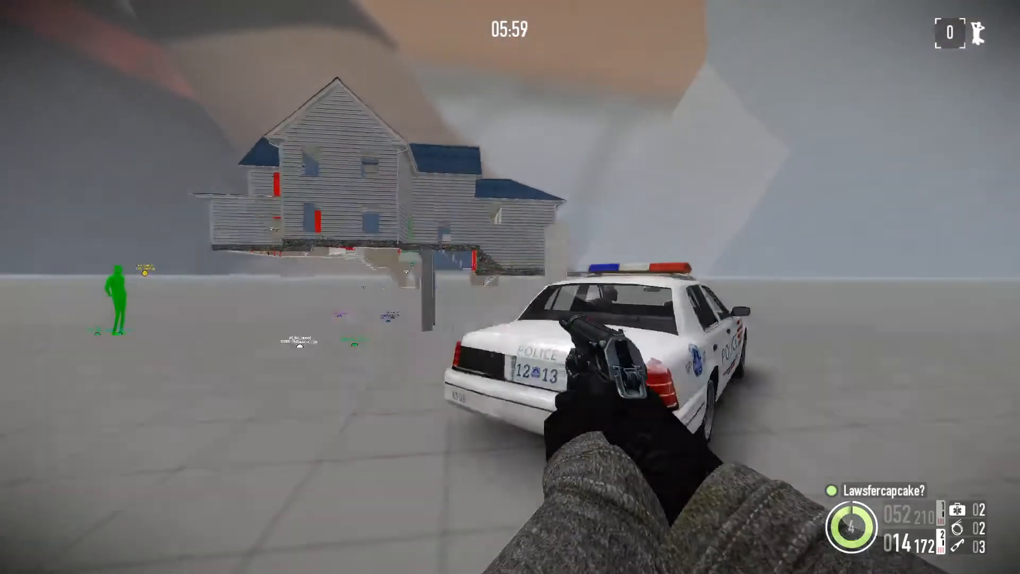
key(Escape)
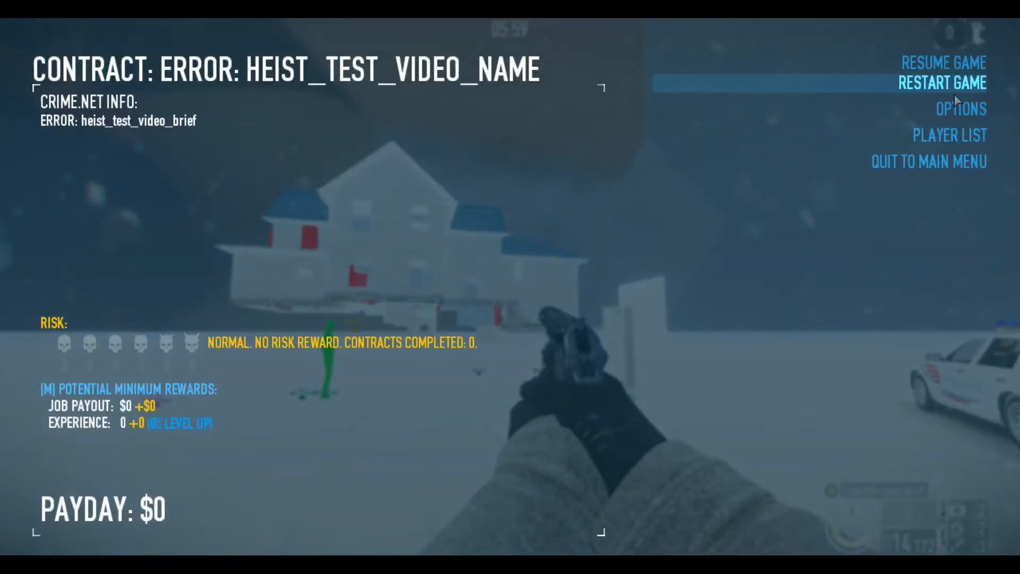
click(942, 83)
click(680, 301)
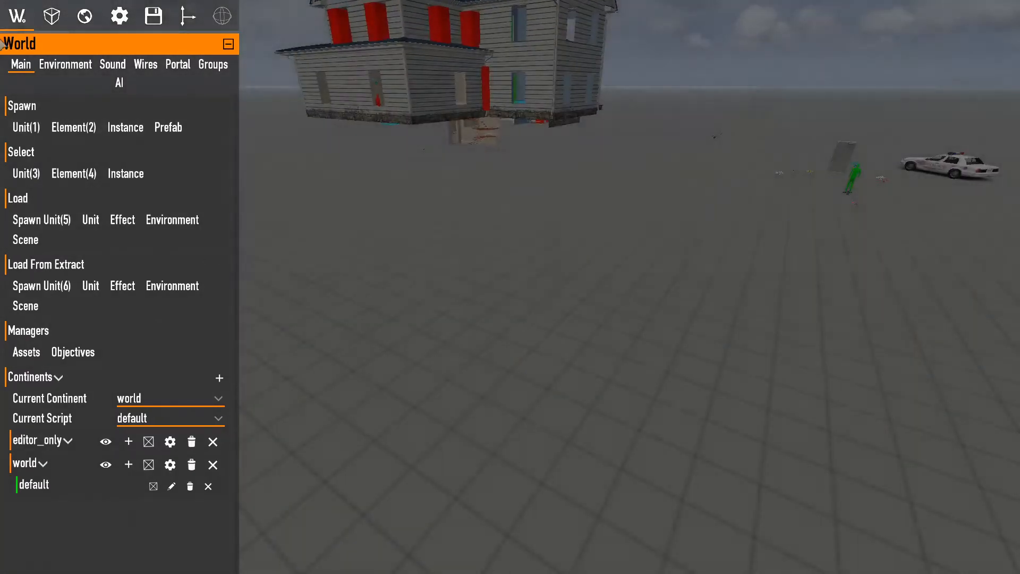
Open the world's environment options and spawn an effect on the open ground away from the house.
click(51, 16)
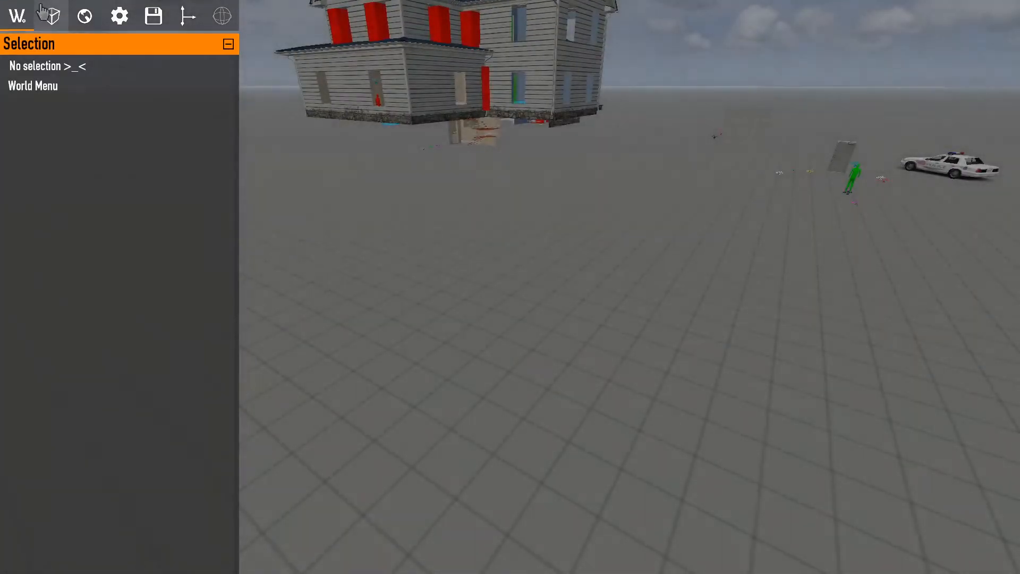
click(88, 16)
click(119, 14)
click(16, 9)
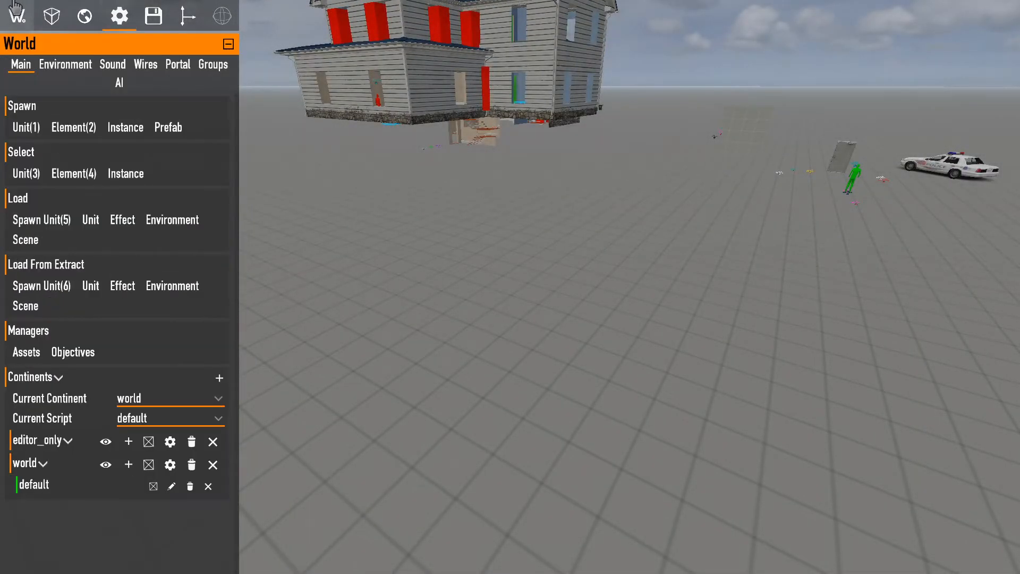
click(61, 63)
key(s)
right_drag(520, 409, 691, 447)
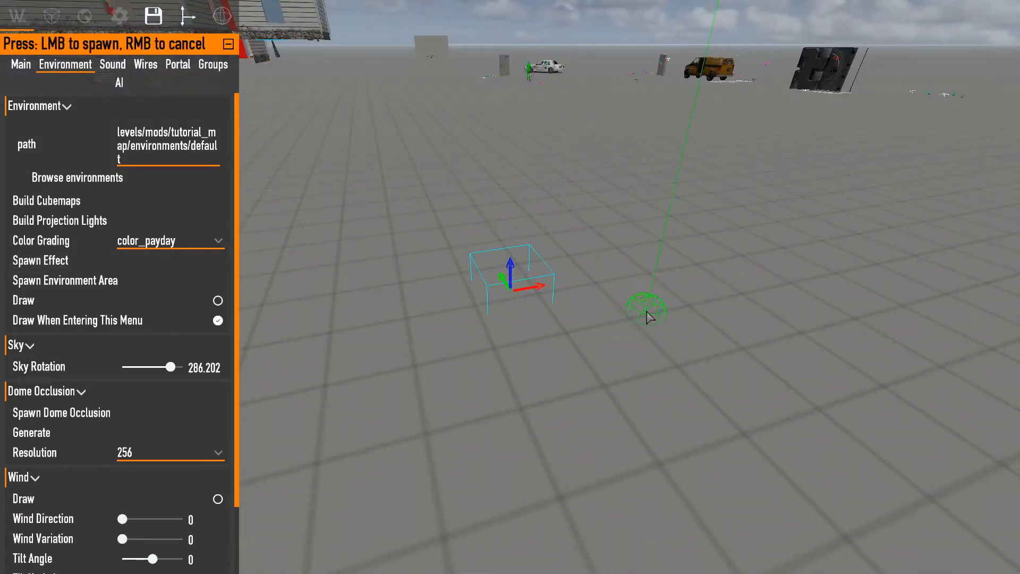
click(650, 317)
Assign effects/particles/snow/snow_01 to the spawned effect.
click(165, 138)
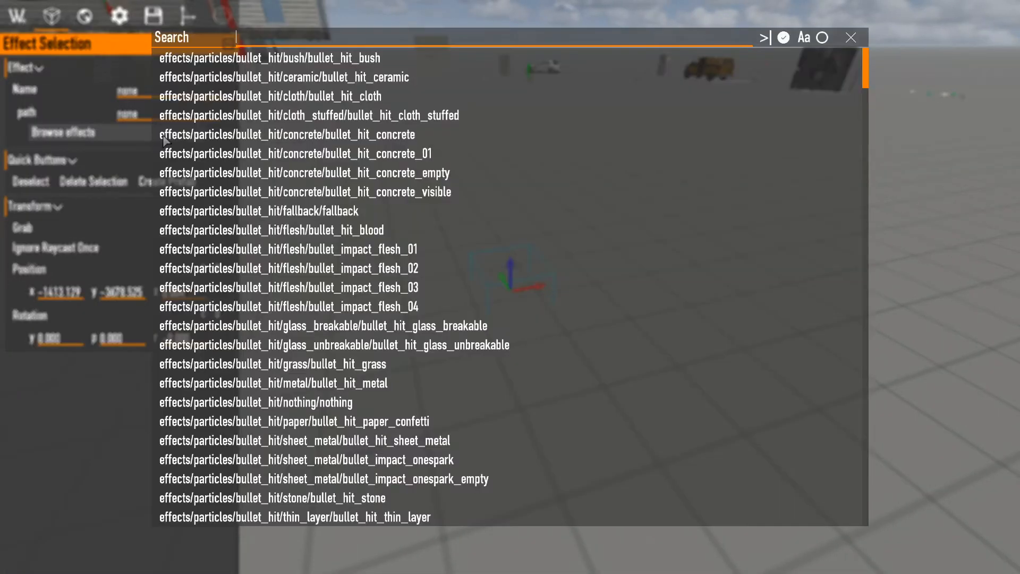
scroll(401, 270, down, 4)
scroll(401, 269, down, 5)
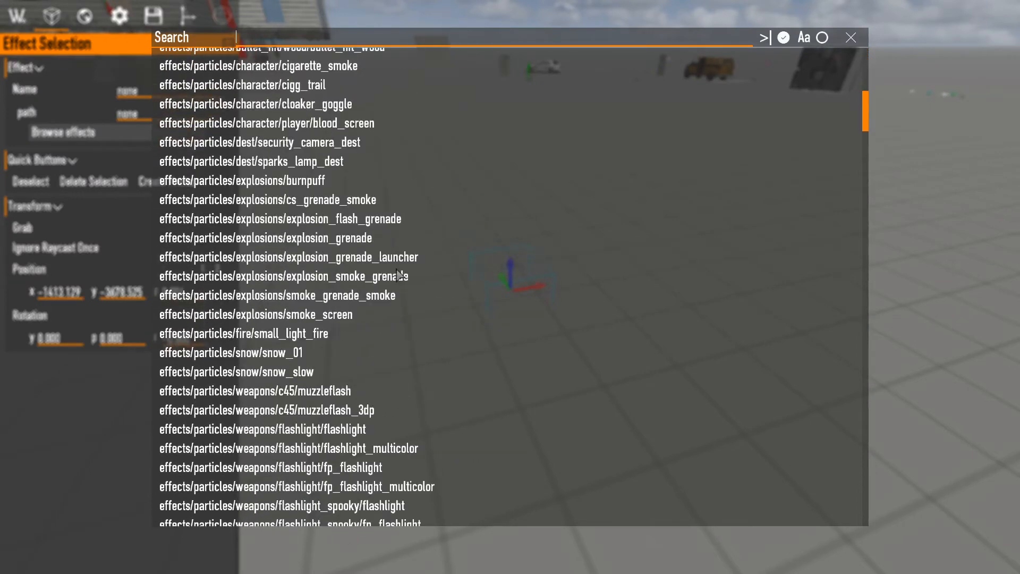
scroll(399, 273, down, 2)
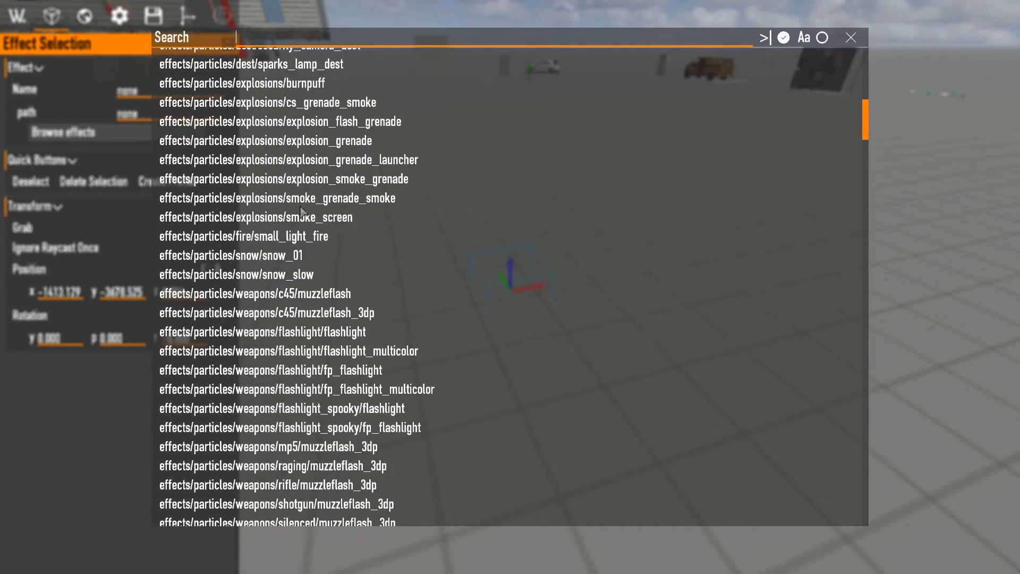
click(295, 258)
Move the snow effect along the ground to y -6778.525 and view the falling snow around it.
key(s)
right_drag(292, 258, 552, 303)
key(s)
key(w)
key(a)
key(d)
key(s)
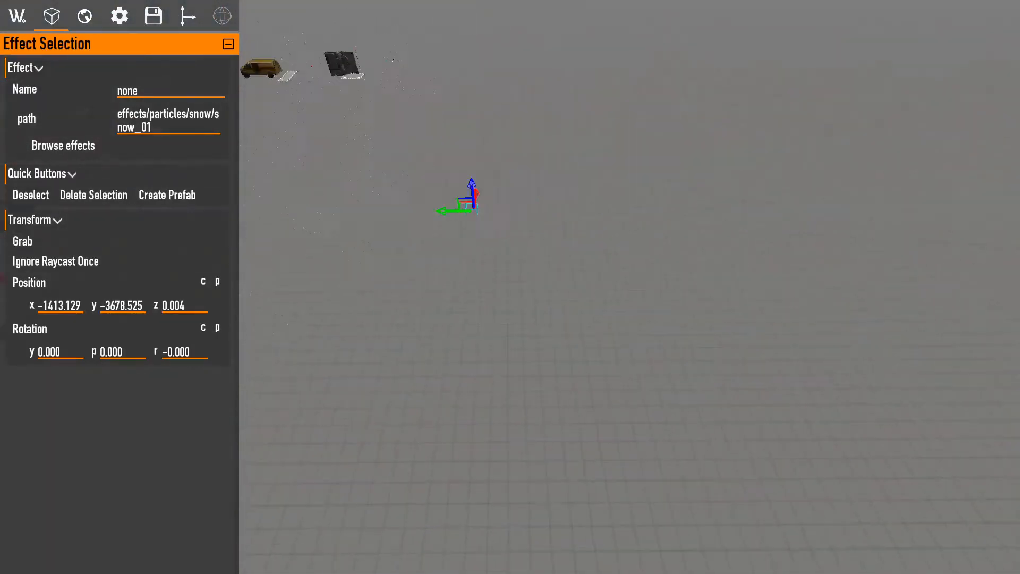
right_drag(667, 210, 797, 69)
key(w)
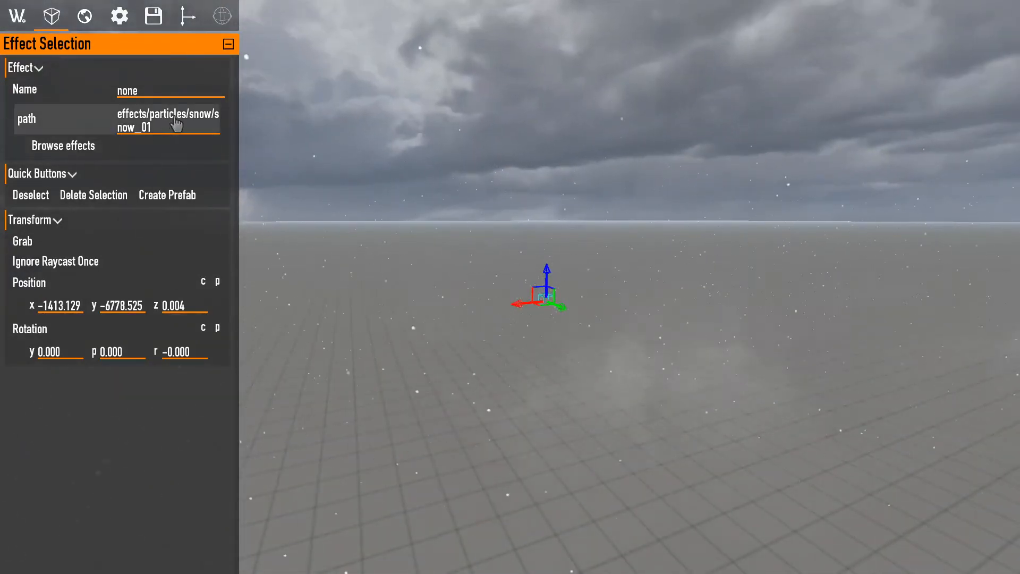
Search the effects for snow and switch the effect to effects/particles/snow/snow_slow.
click(117, 144)
text(snow)
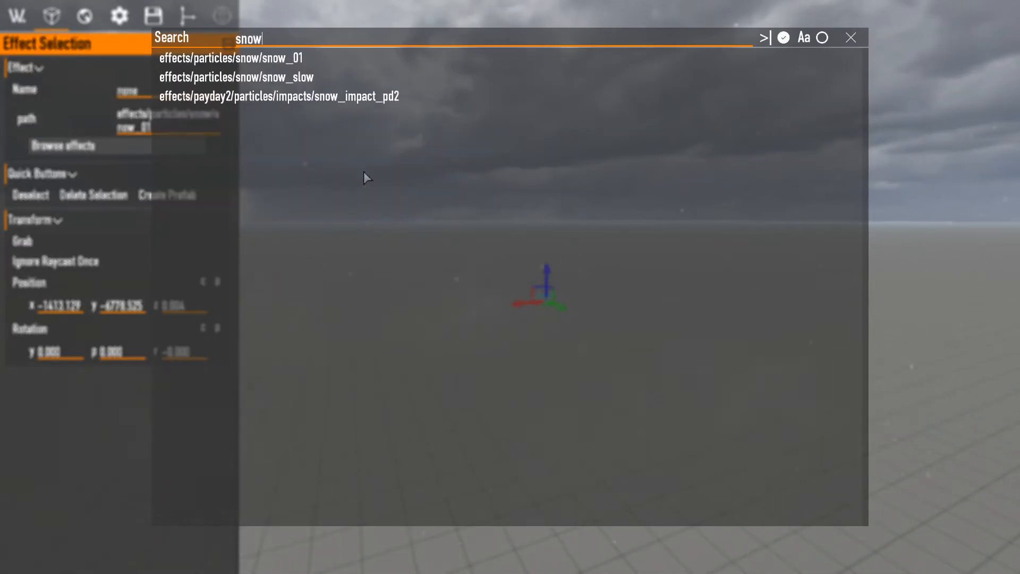
click(317, 81)
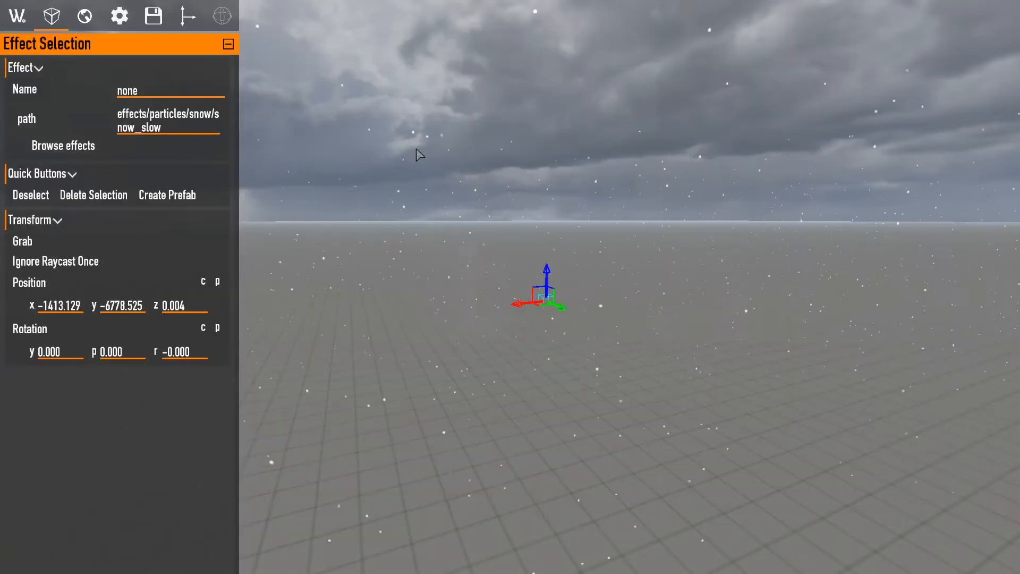
Switch the effect to effects/payday2/particles/impacts/snow_impact_pd2 and check it up close.
click(138, 147)
text(snow)
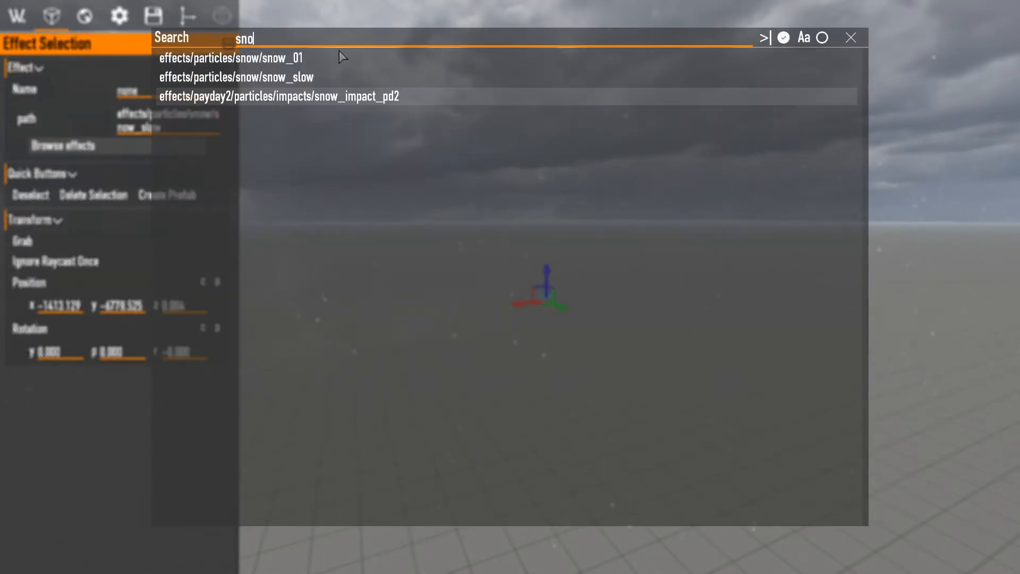
click(359, 105)
key(w)
right_drag(359, 105, 454, 124)
Browse the particle effects, assign effects/particles/weapons/flashlight/fp_flashlight and look at its beam on the ground.
click(131, 171)
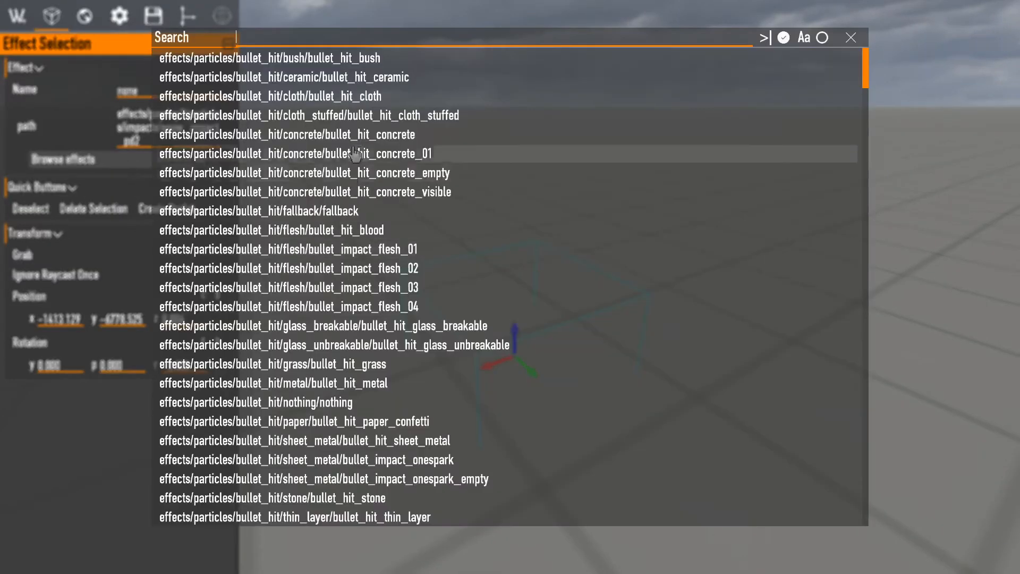
scroll(367, 281, down, 12)
scroll(401, 275, down, 4)
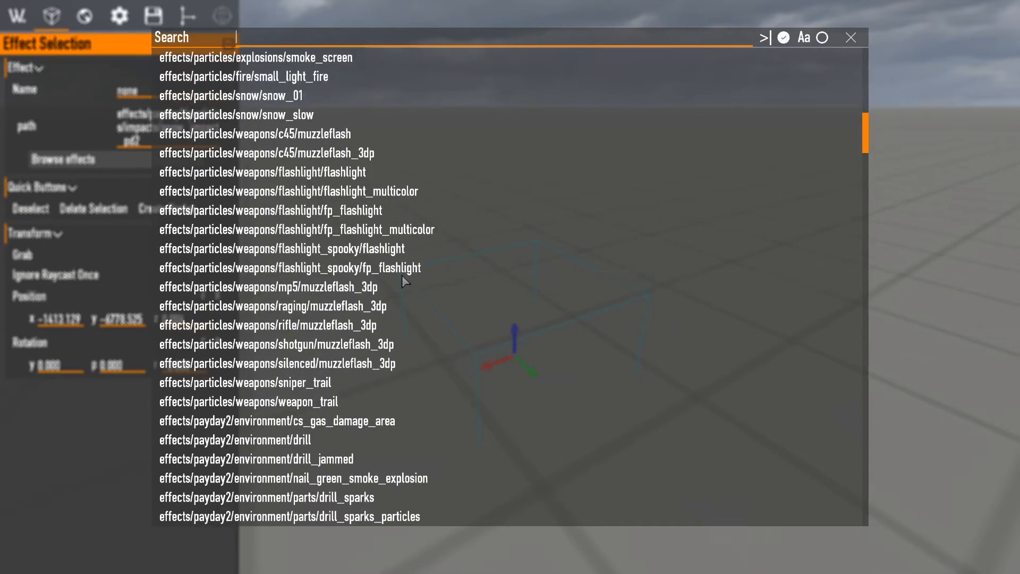
scroll(402, 275, up, 3)
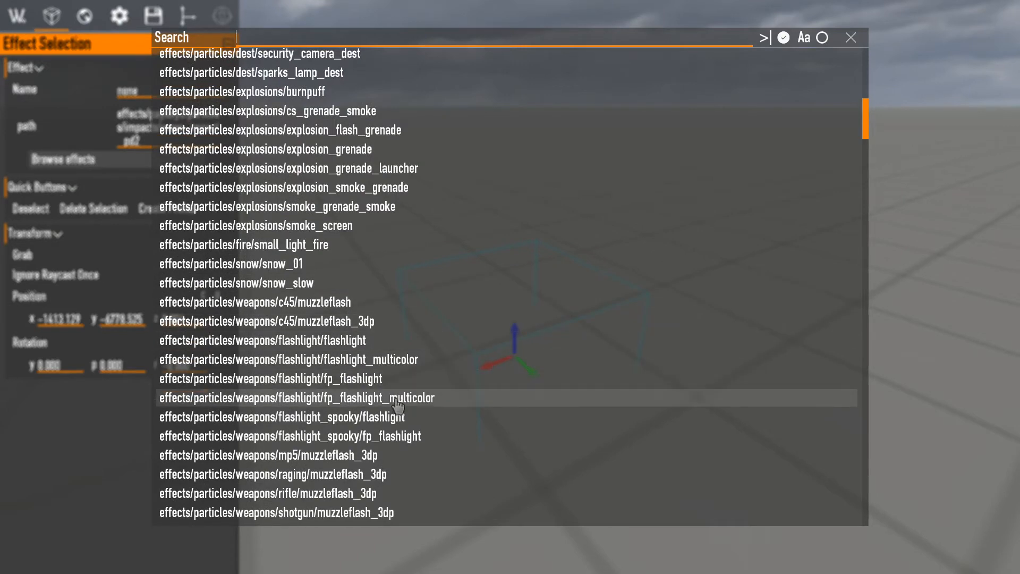
click(386, 380)
right_drag(490, 325, 489, 362)
key(w)
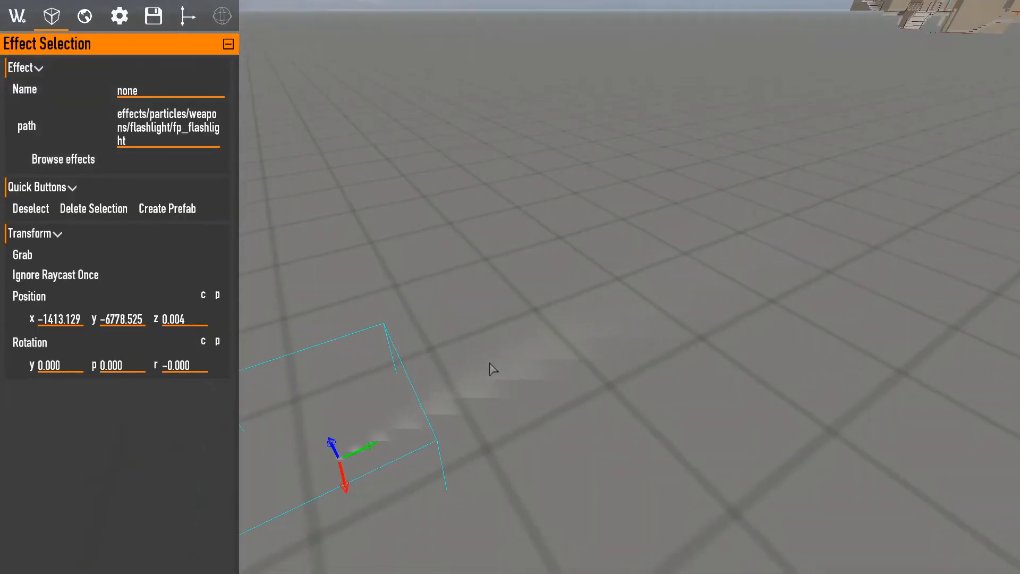
Switch the effect to effects/payday2/environment/drill_jammed and view it from close by.
click(122, 166)
scroll(588, 175, down, 20)
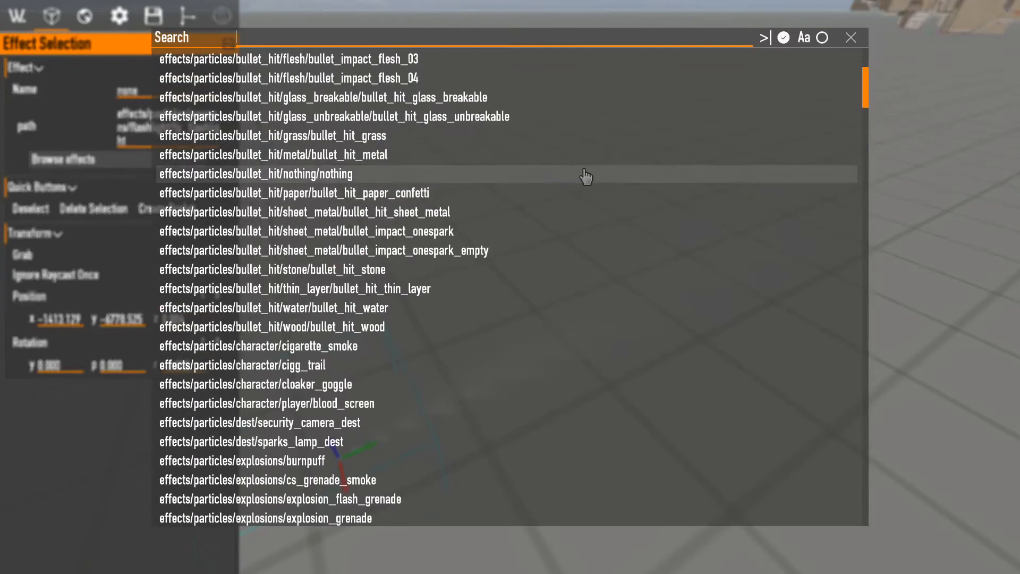
scroll(591, 176, up, 2)
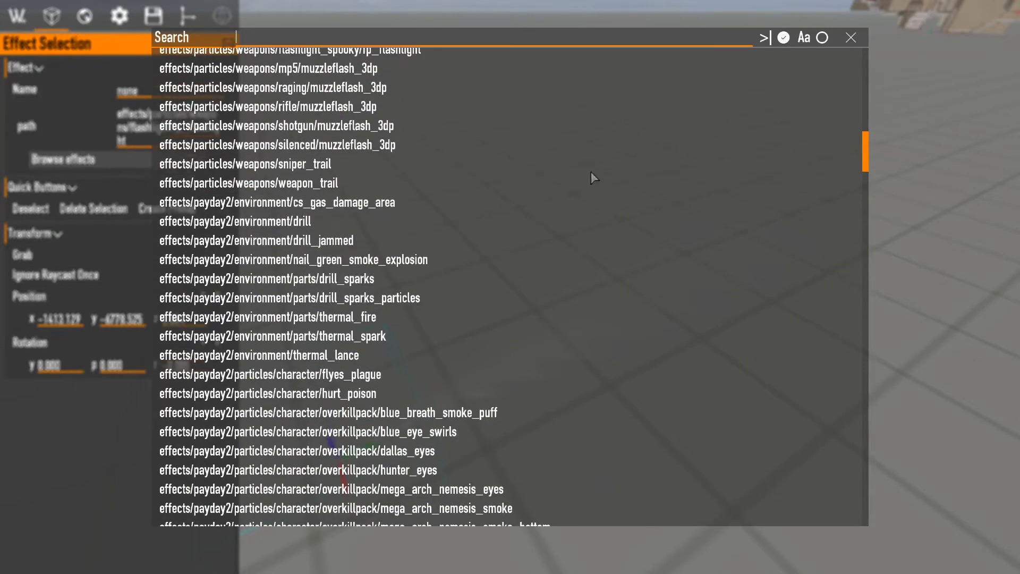
click(405, 239)
right_drag(456, 258, 456, 258)
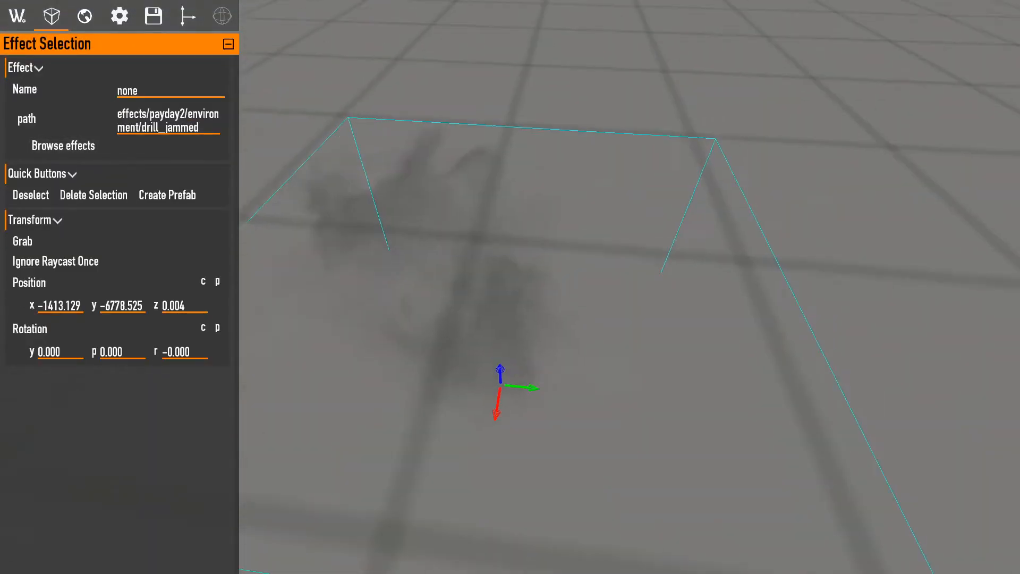
Browse the particle effects, search for fire, switch the effect to effects/particles/fire/small_light_fire and view it in the level.
click(63, 146)
scroll(464, 338, down, 20)
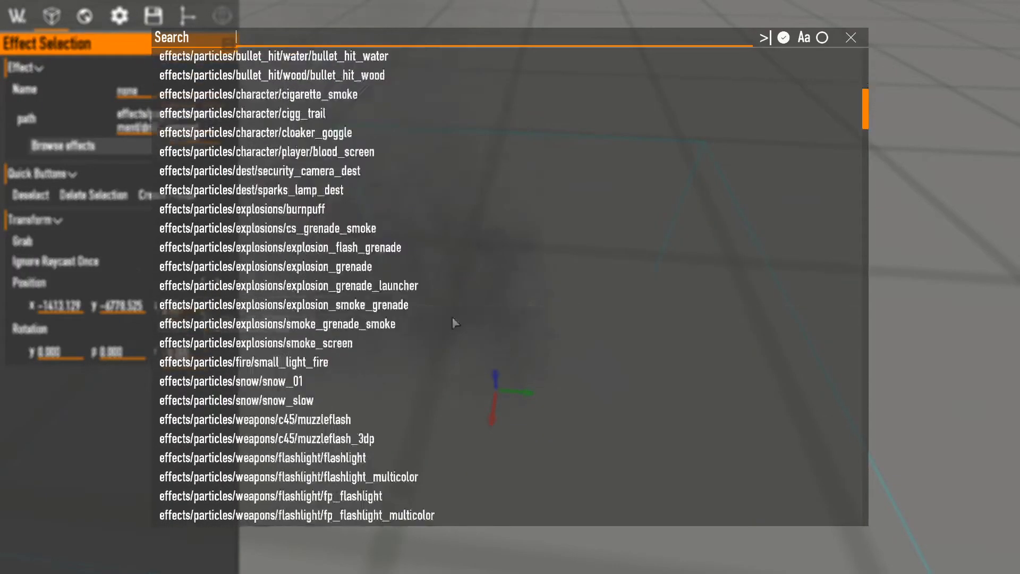
scroll(504, 330, down, 5)
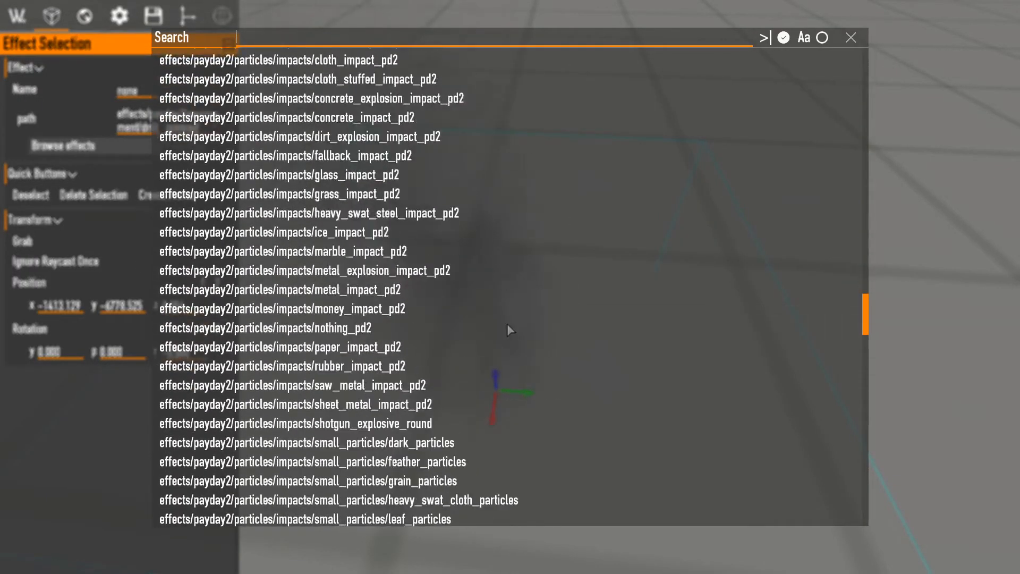
scroll(501, 304, up, 12)
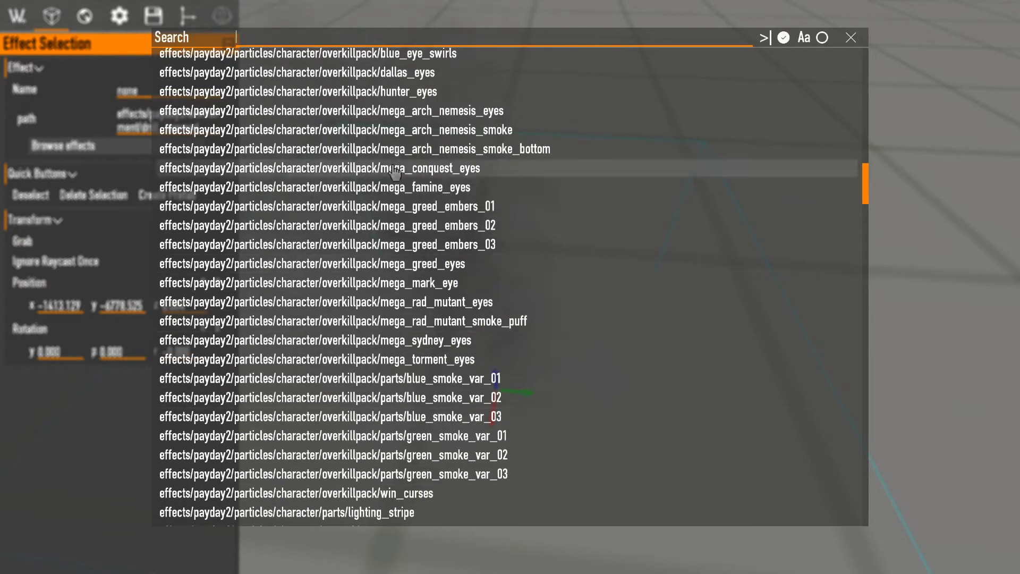
scroll(409, 287, up, 2)
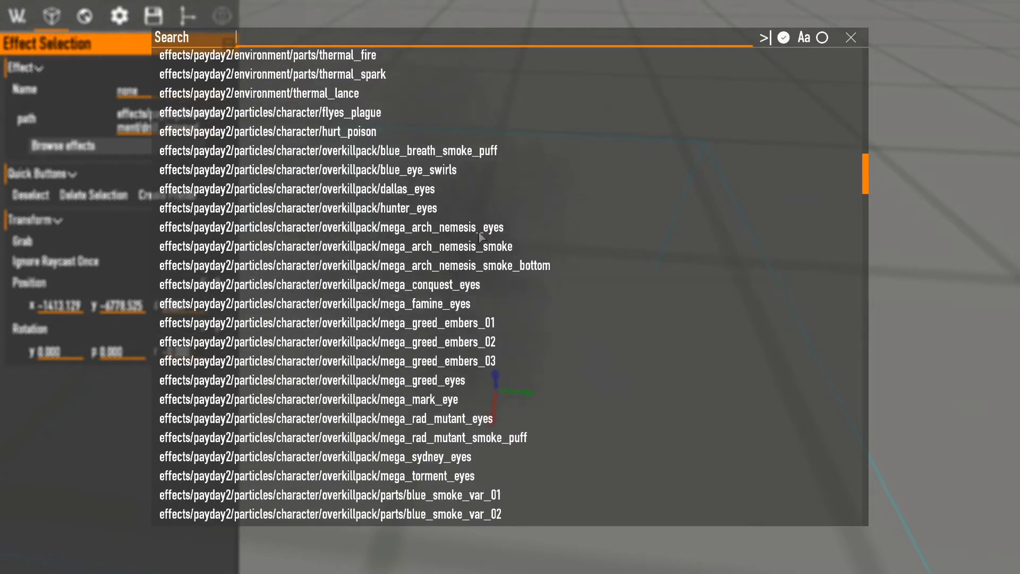
scroll(409, 286, down, 15)
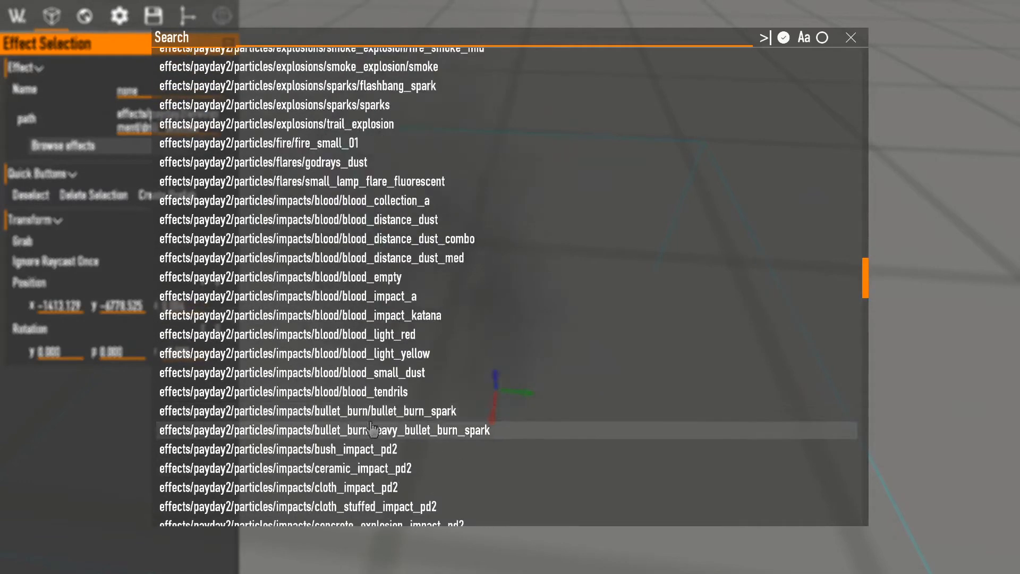
scroll(351, 346, up, 3)
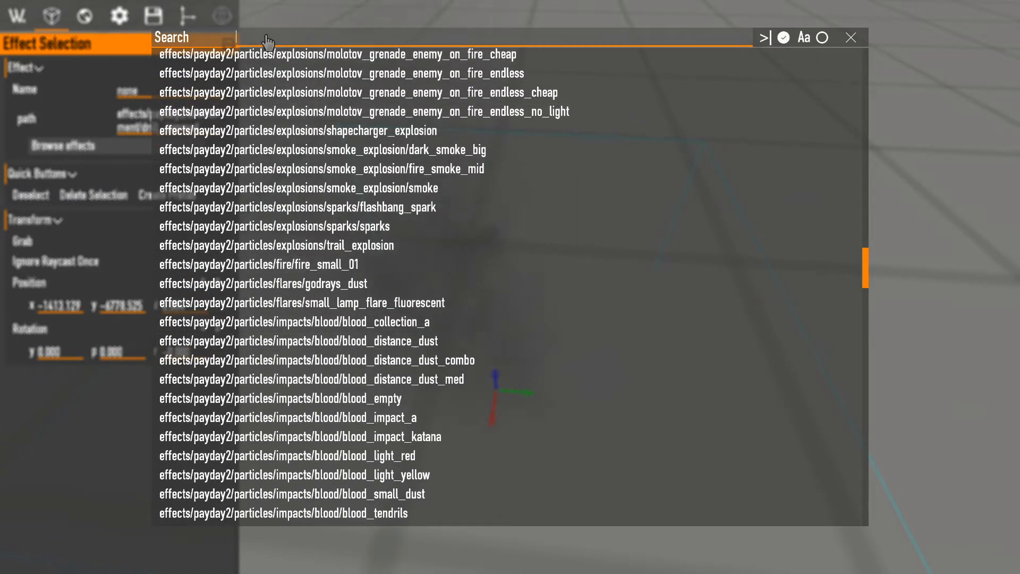
text(fire)
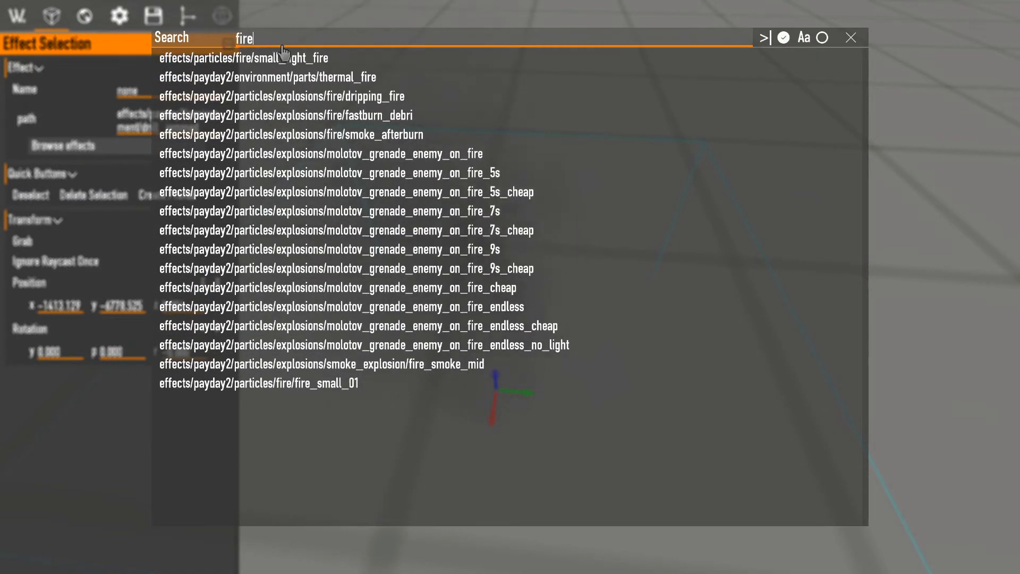
click(283, 57)
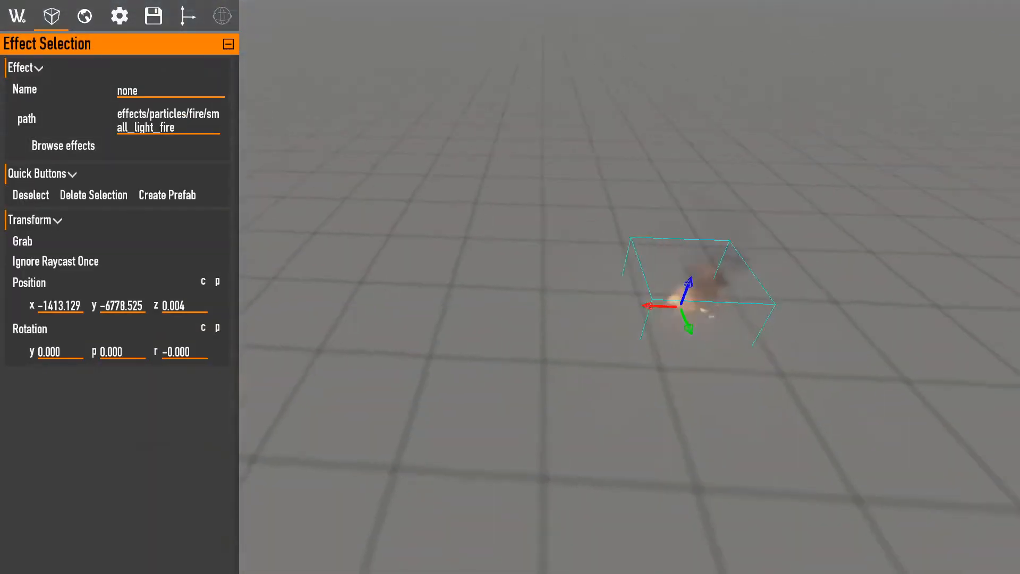
right_drag(329, 277, 496, 113)
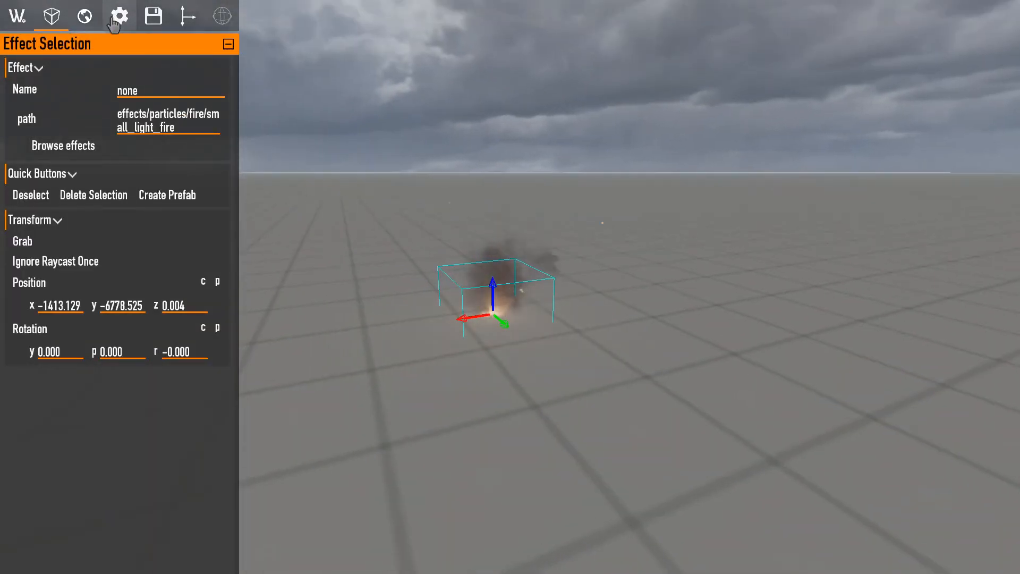
Spawn a PlayEffect element on the ground beside the fire effect.
click(16, 15)
click(22, 65)
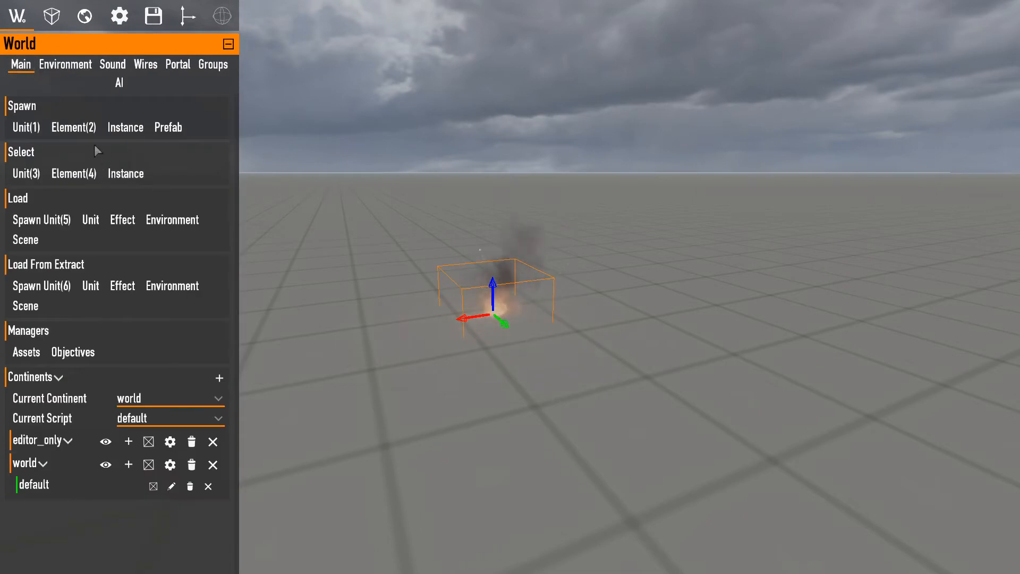
click(79, 126)
text(effl)
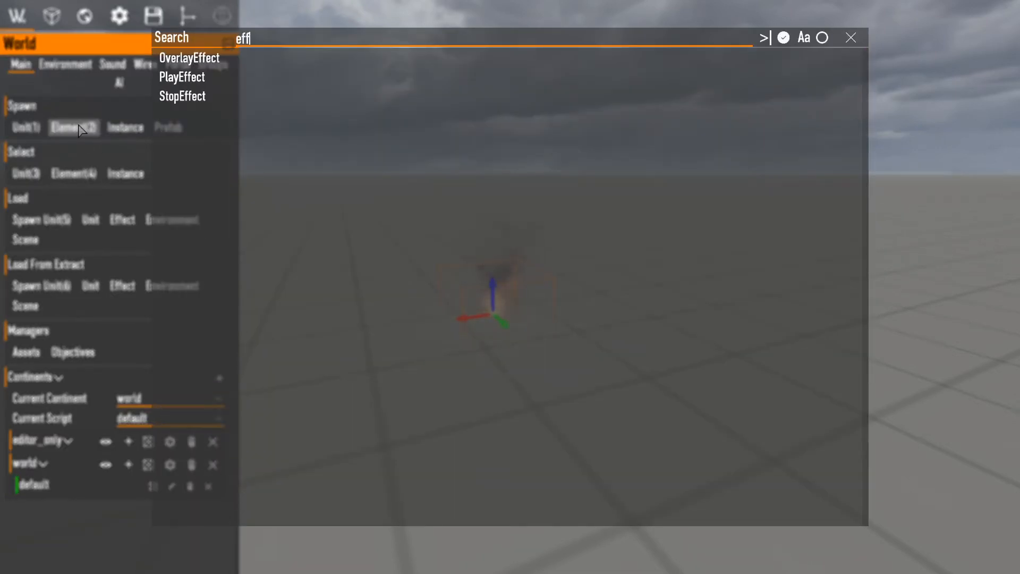
click(212, 80)
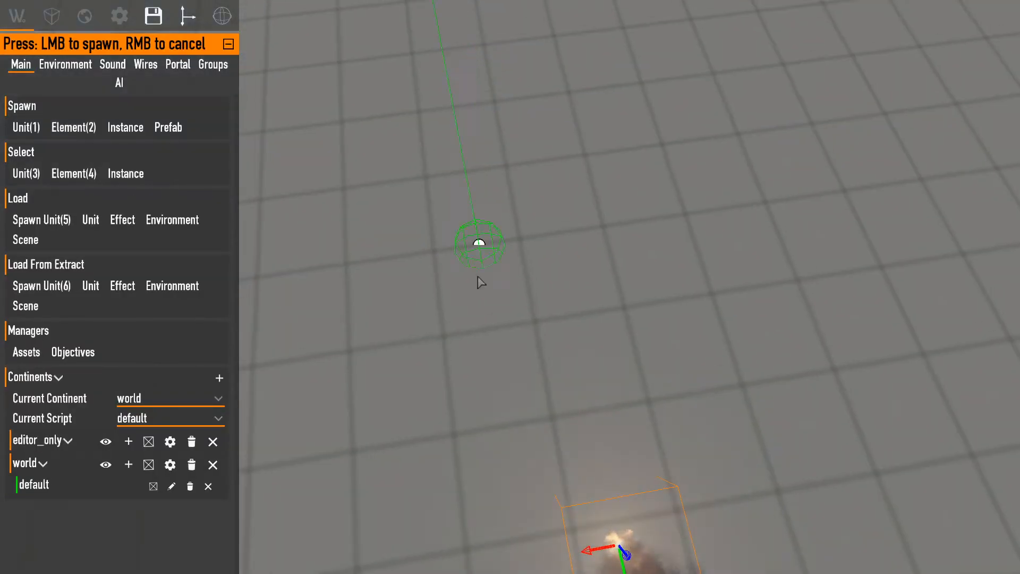
key(w)
key(s)
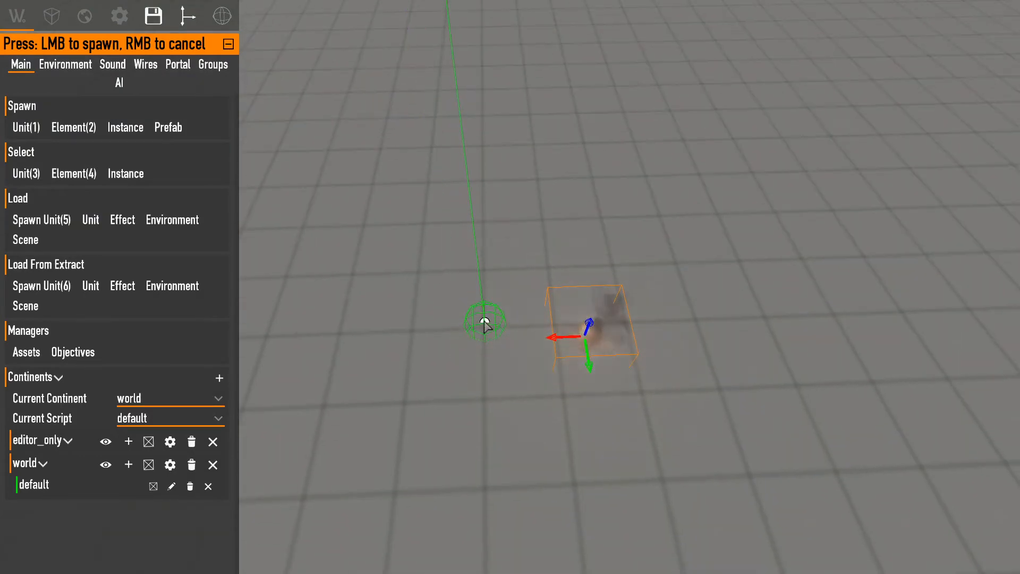
click(566, 342)
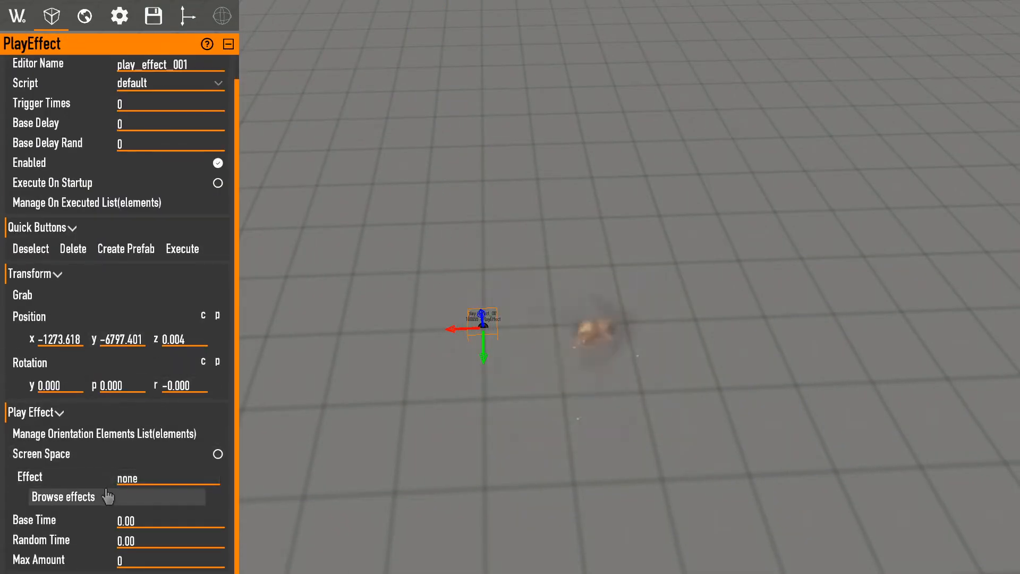
Set the PlayEffect element's effect to effects/particles/fire/small_light_fire and view the element up close.
click(108, 496)
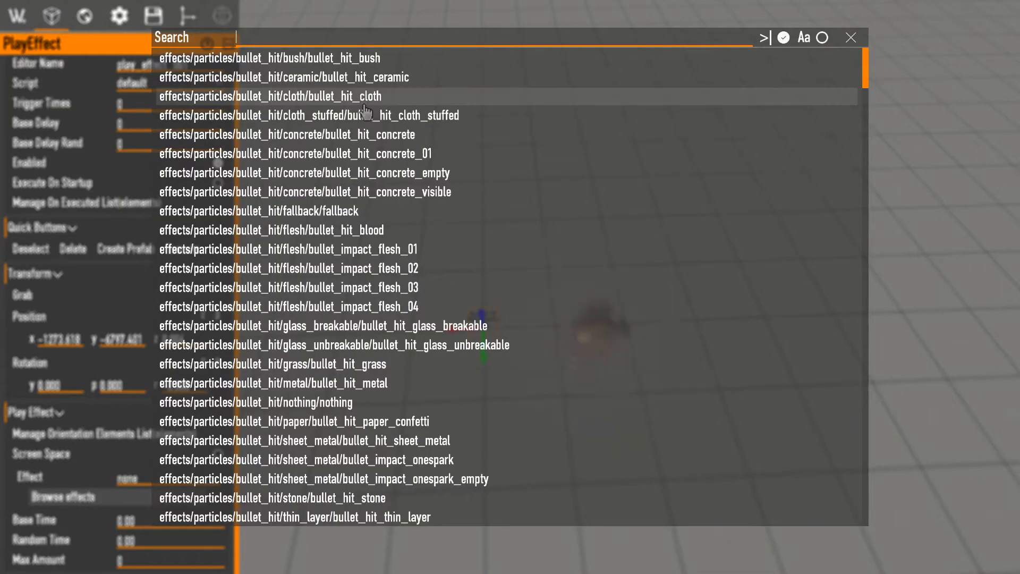
text(fire)
click(196, 66)
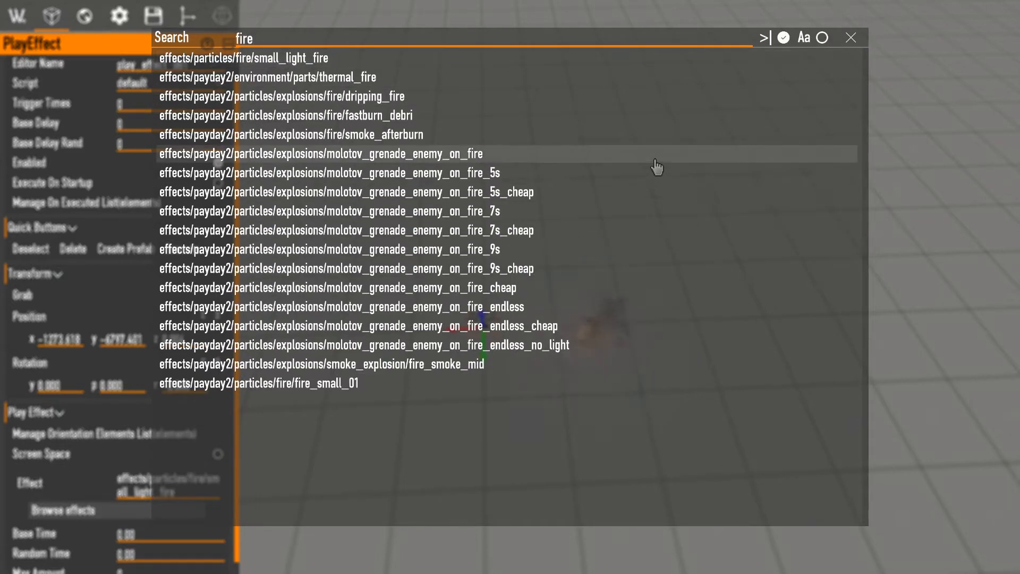
key(w)
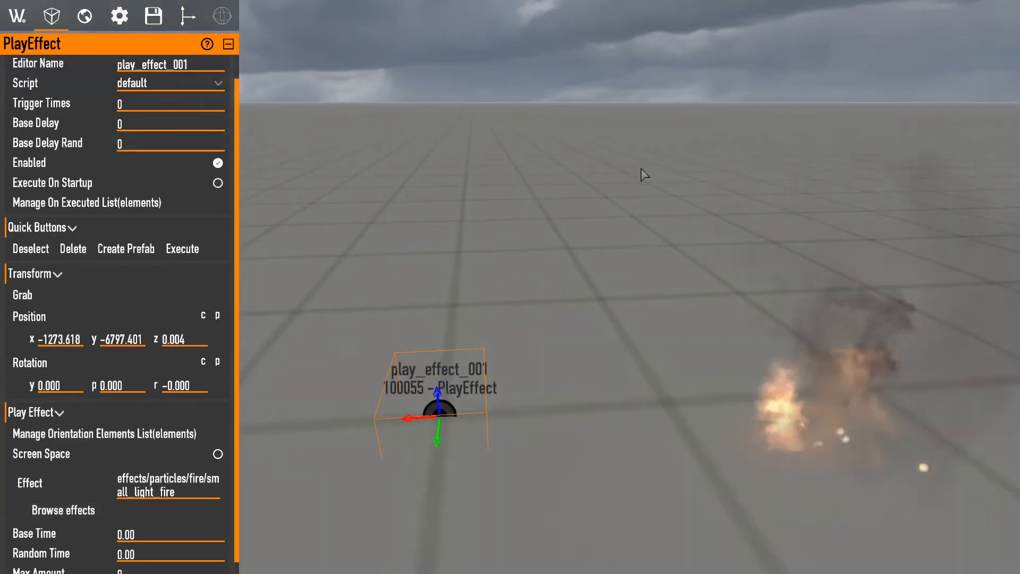
key(s)
key(w)
Select the spawned fire effect from the environment settings, and execute the play_effect_001 element to preview its fire.
click(694, 354)
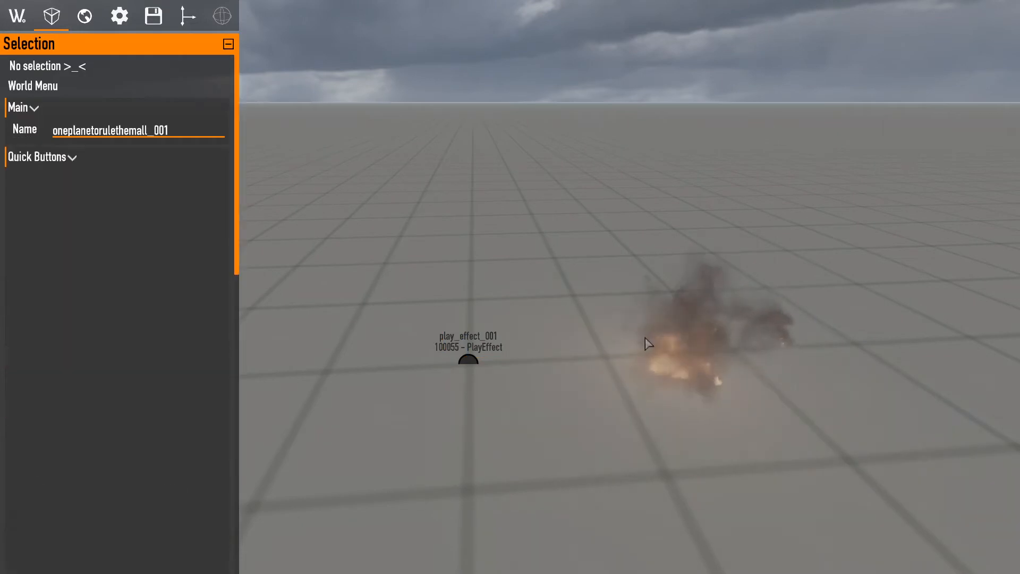
click(28, 85)
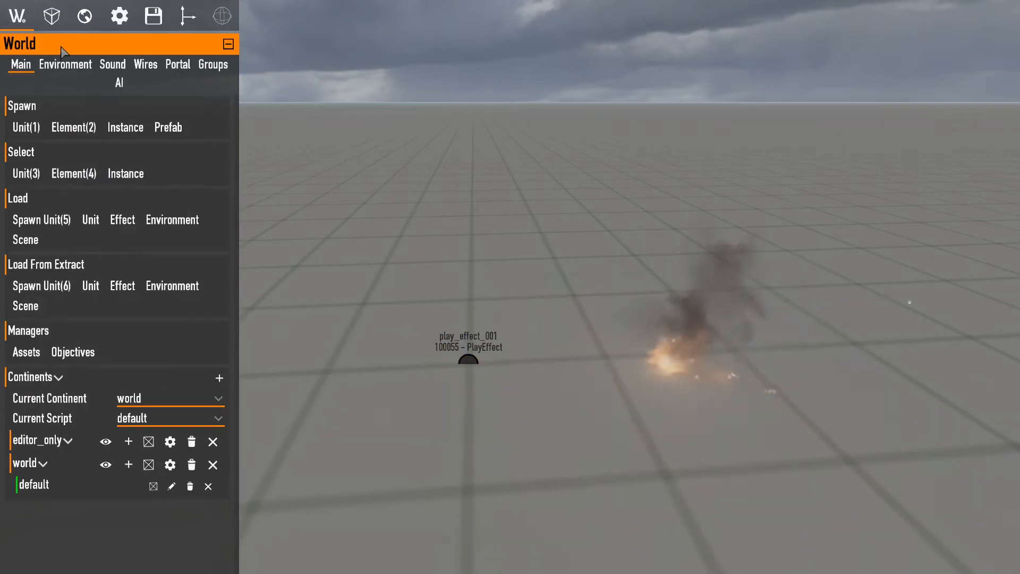
click(68, 66)
click(676, 328)
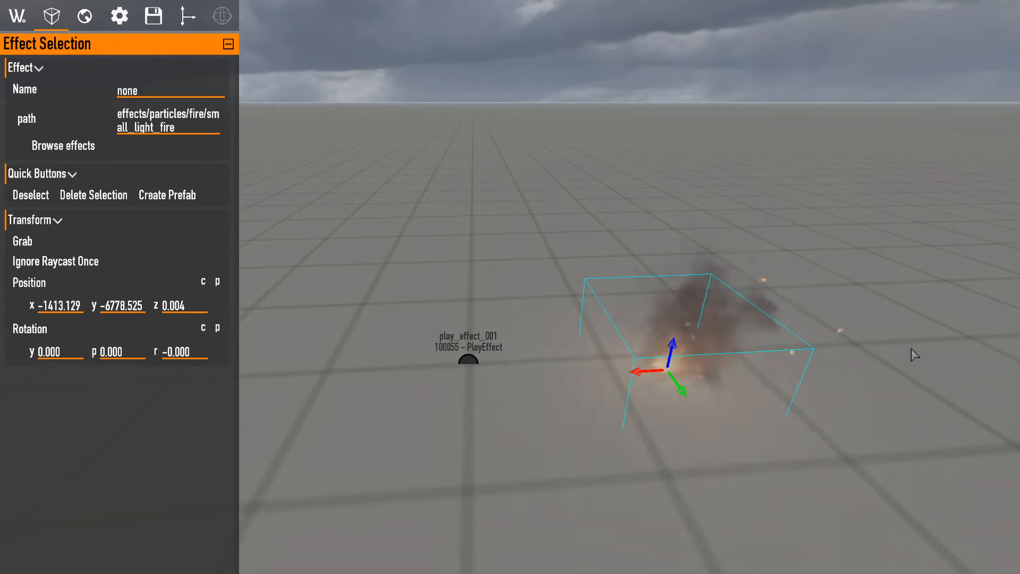
click(476, 359)
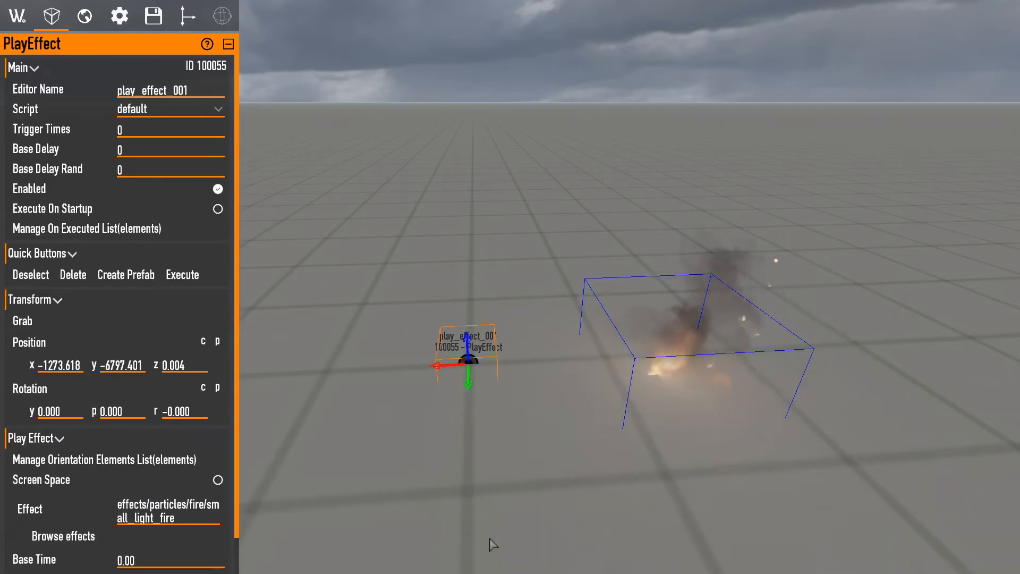
click(187, 277)
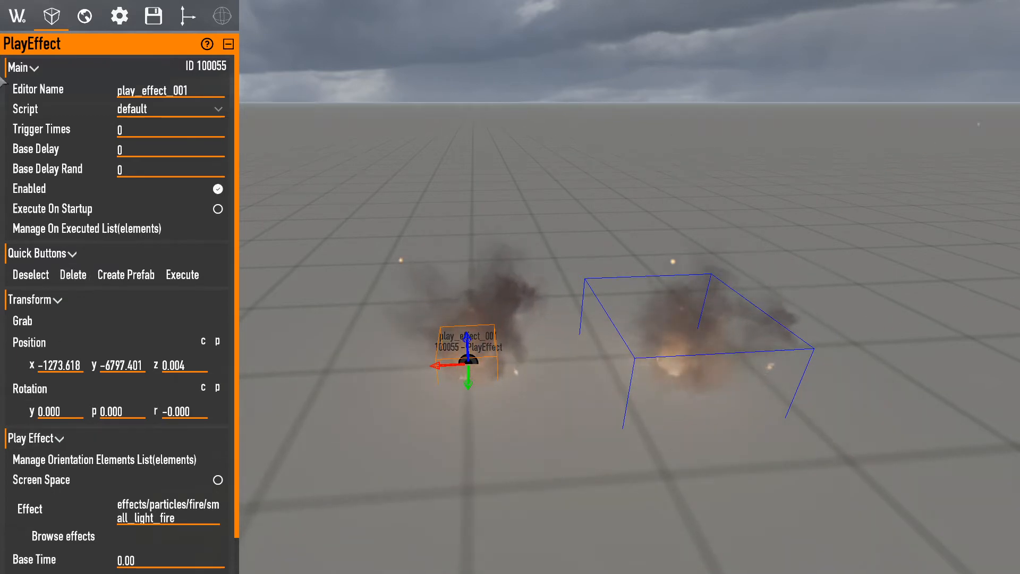
Spawn a StopEffect element on the ground beside play_effect_001 and select it.
click(18, 17)
click(21, 64)
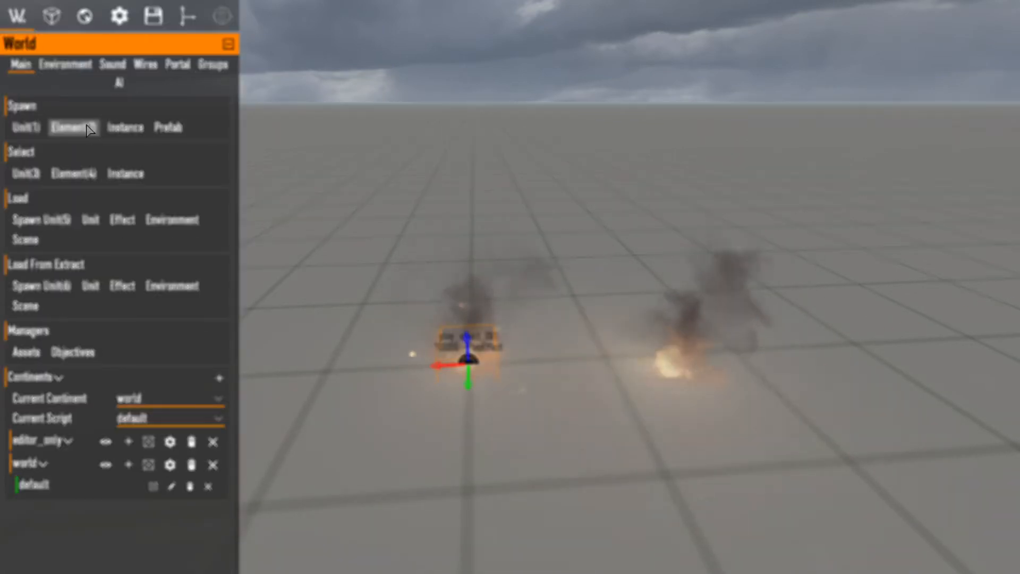
click(88, 128)
text(stopeff)
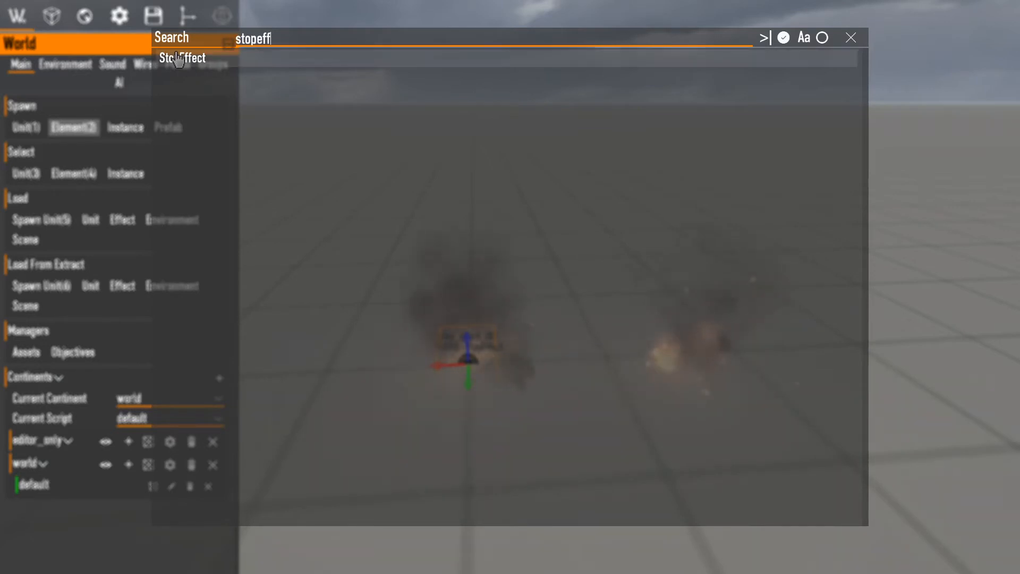
key(Return)
click(367, 346)
right_click(375, 350)
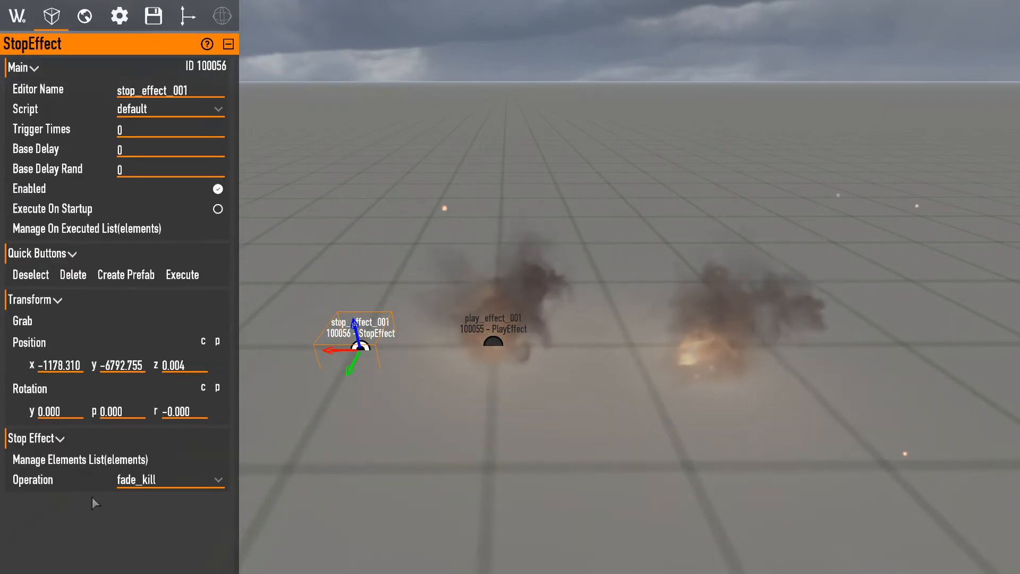
Add play_effect_001 to the StopEffect element's elements list and execute the StopEffect element.
click(132, 459)
click(264, 80)
key(Escape)
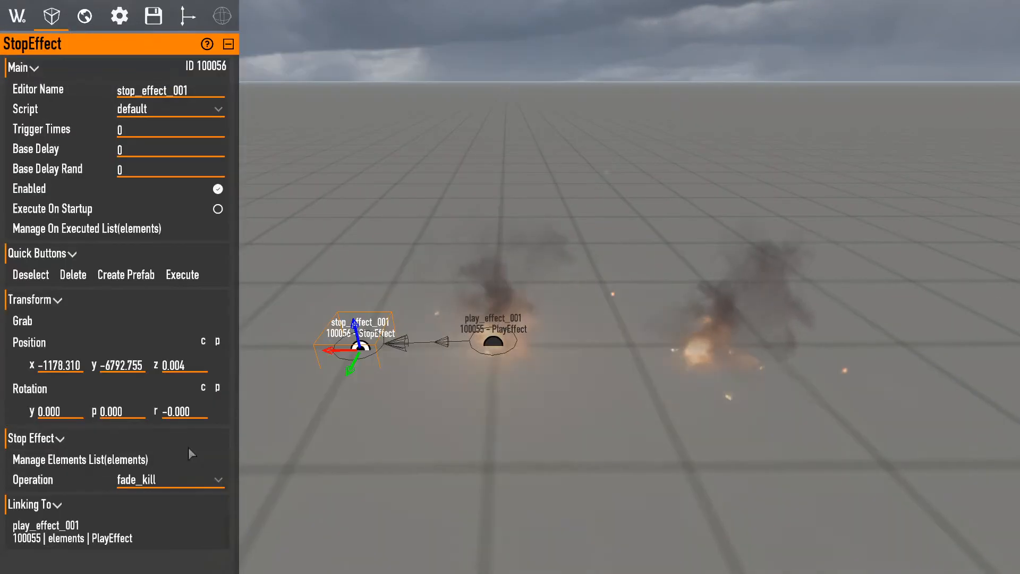
click(188, 273)
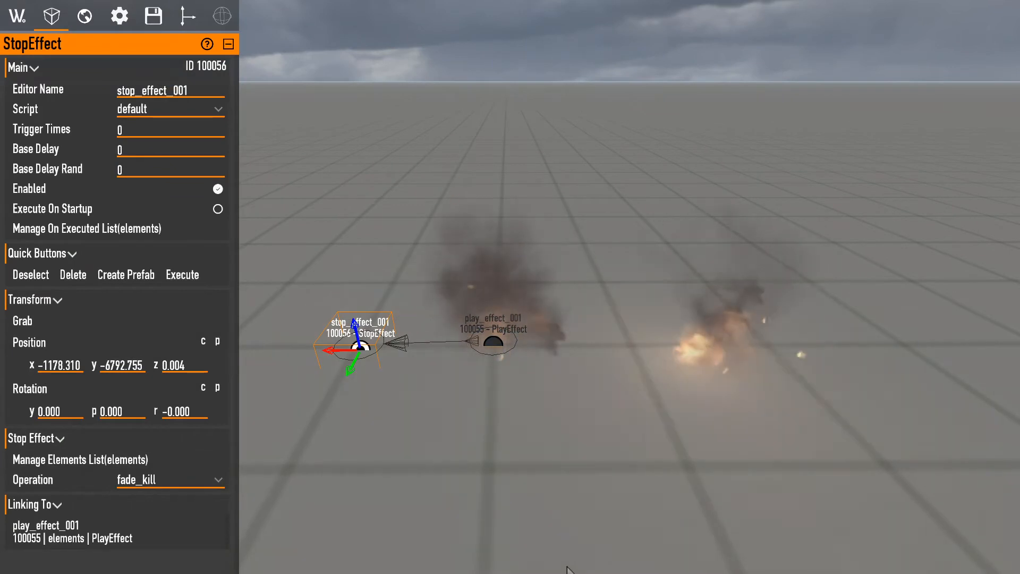
Compare the PlayEffect and StopEffect elements with the spawned fire effect, review the PlayEffect timing options and return to the environment settings.
right_click(490, 341)
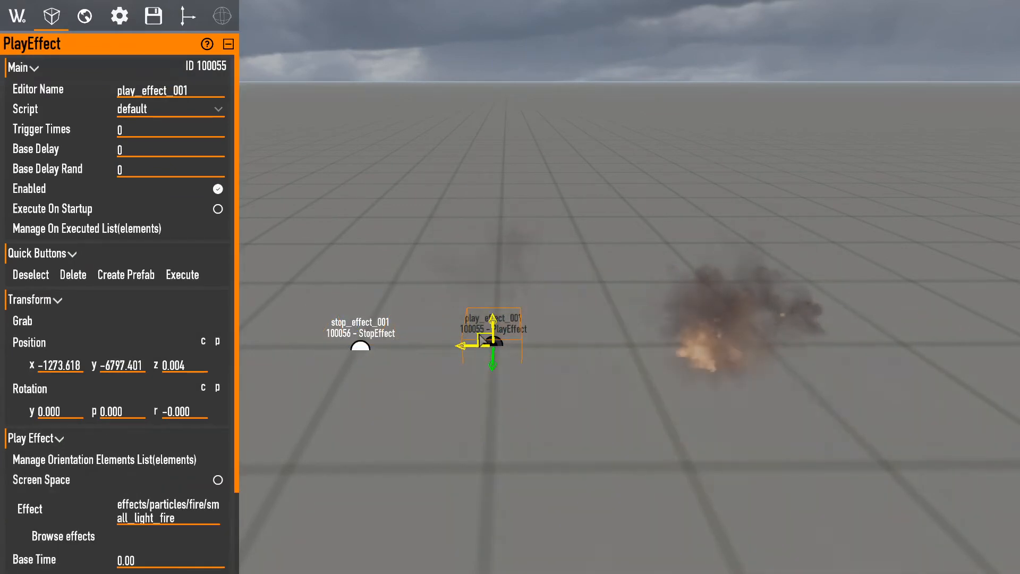
right_click(361, 344)
right_click(493, 339)
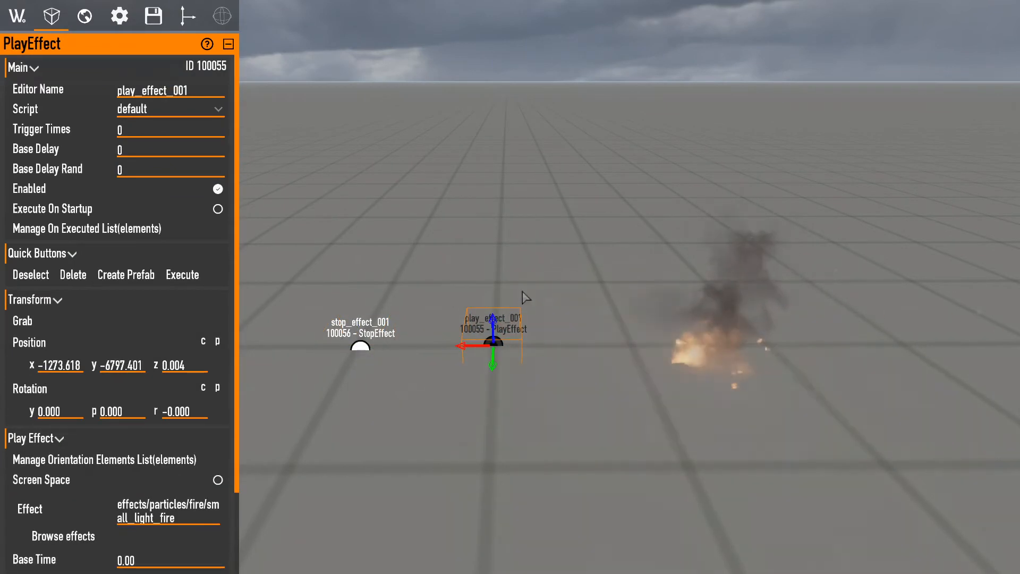
right_click(720, 335)
click(16, 15)
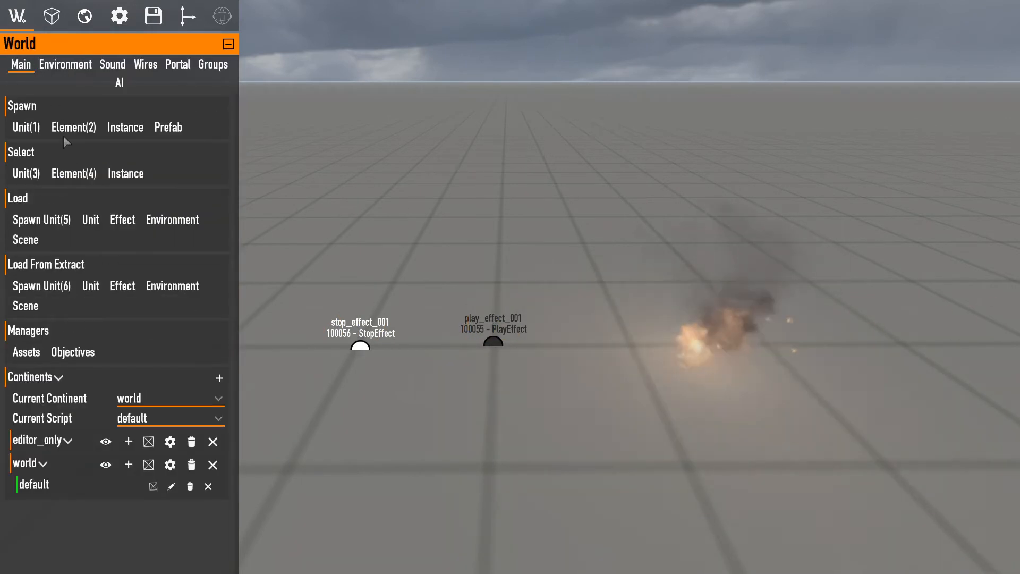
click(54, 67)
right_click(701, 353)
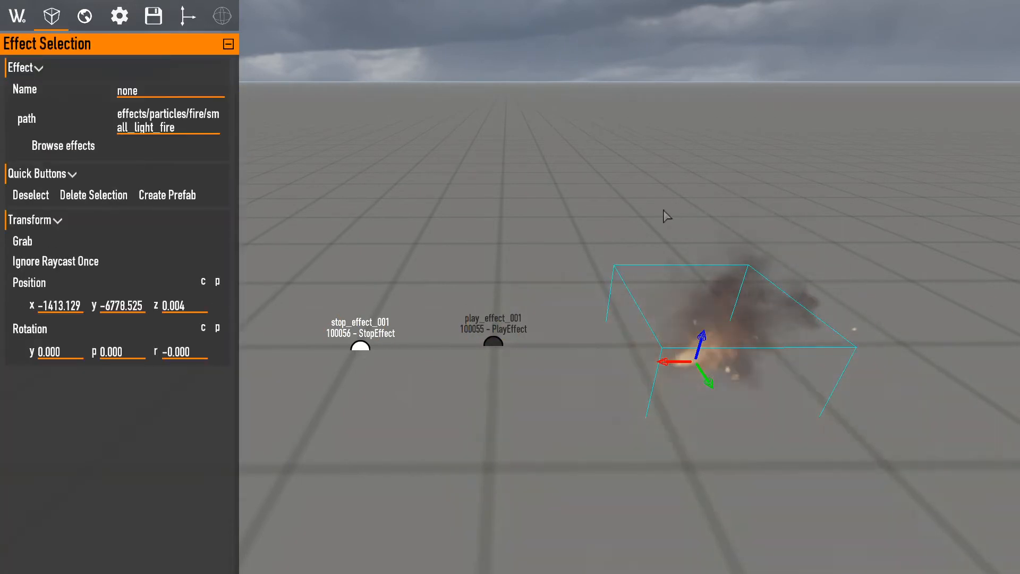
right_click(493, 340)
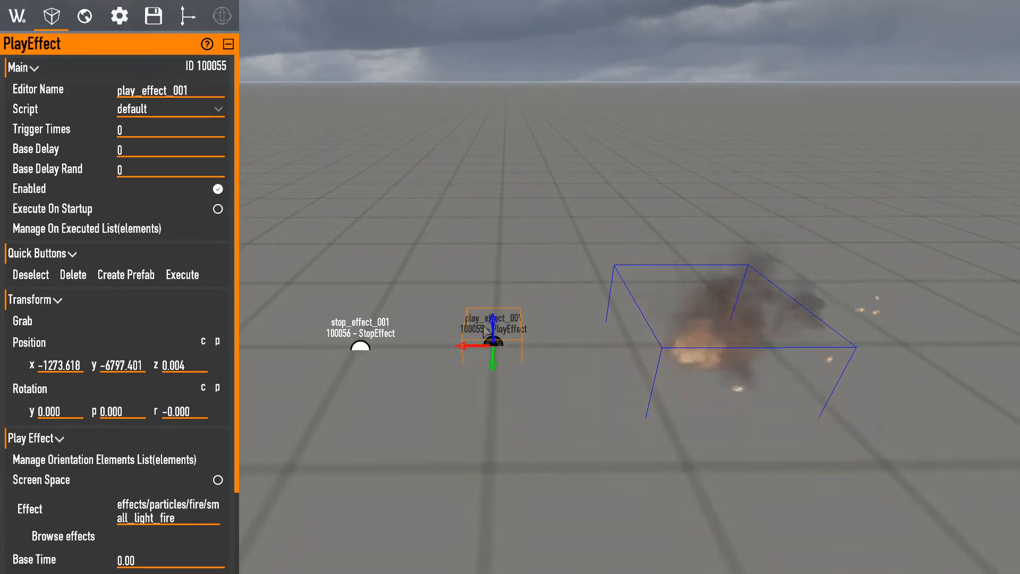
scroll(116, 496, down, 3)
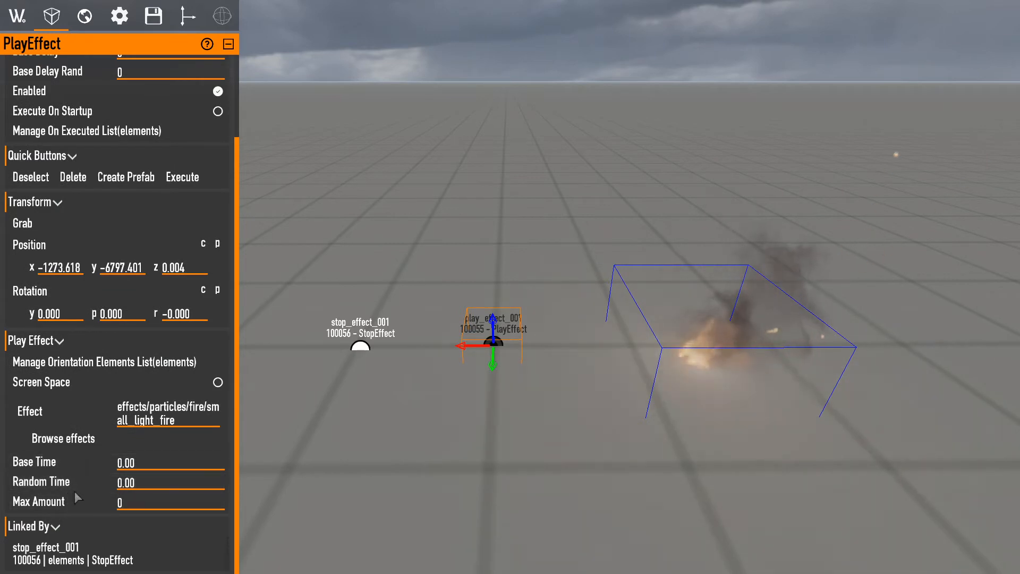
scroll(116, 232, up, 3)
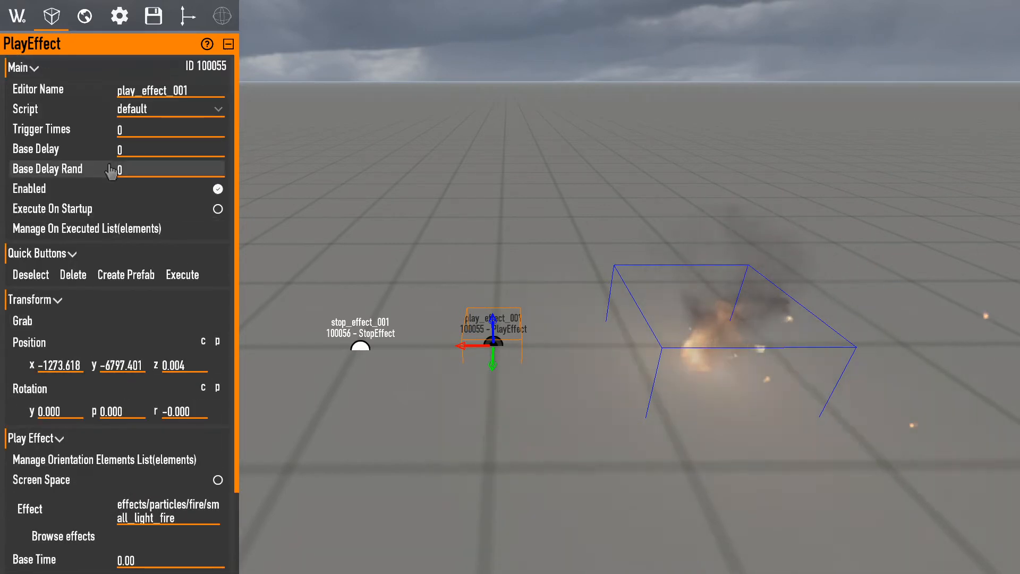
mouse_move(111, 172)
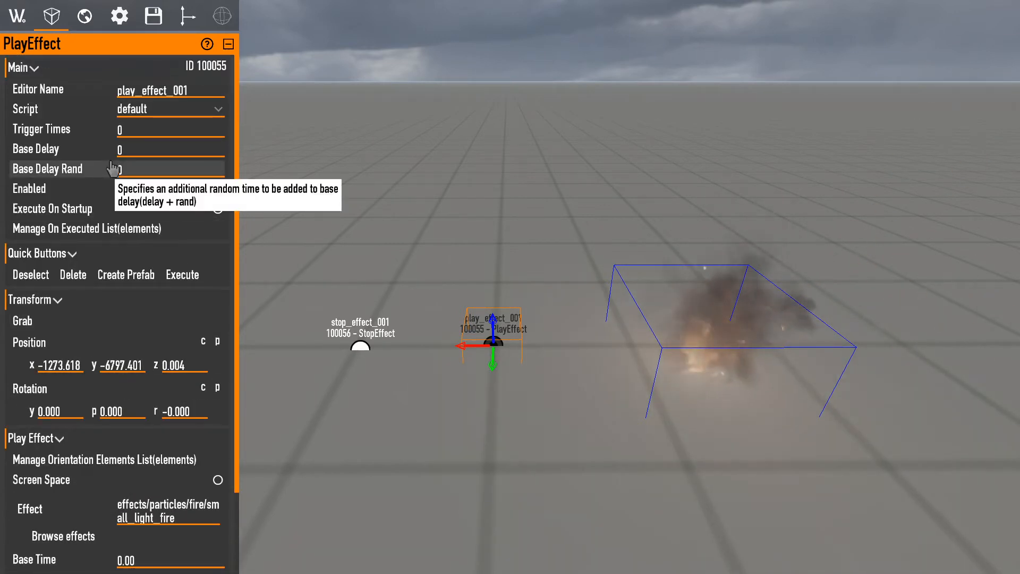
click(17, 16)
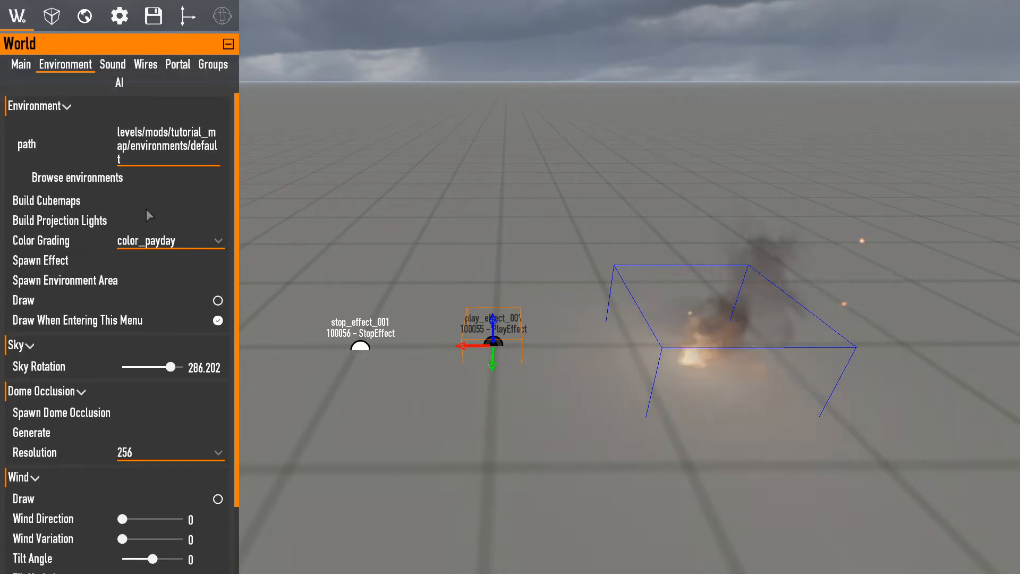
Spawn a sound environment from the world's sound settings on the empty ground away from the fire effect.
key(s)
right_drag(378, 264, 320, 259)
scroll(132, 312, down, 3)
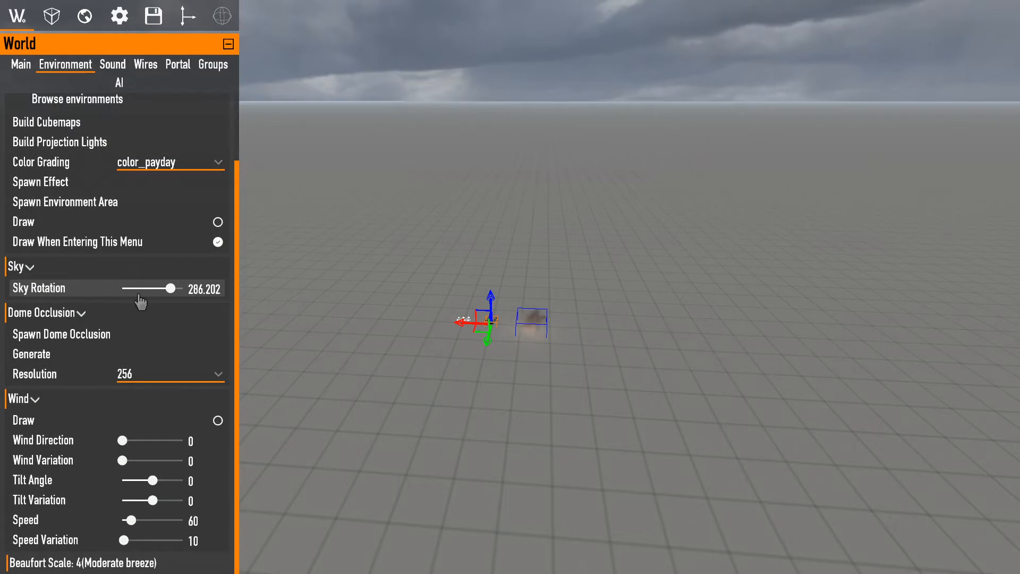
scroll(141, 302, up, 3)
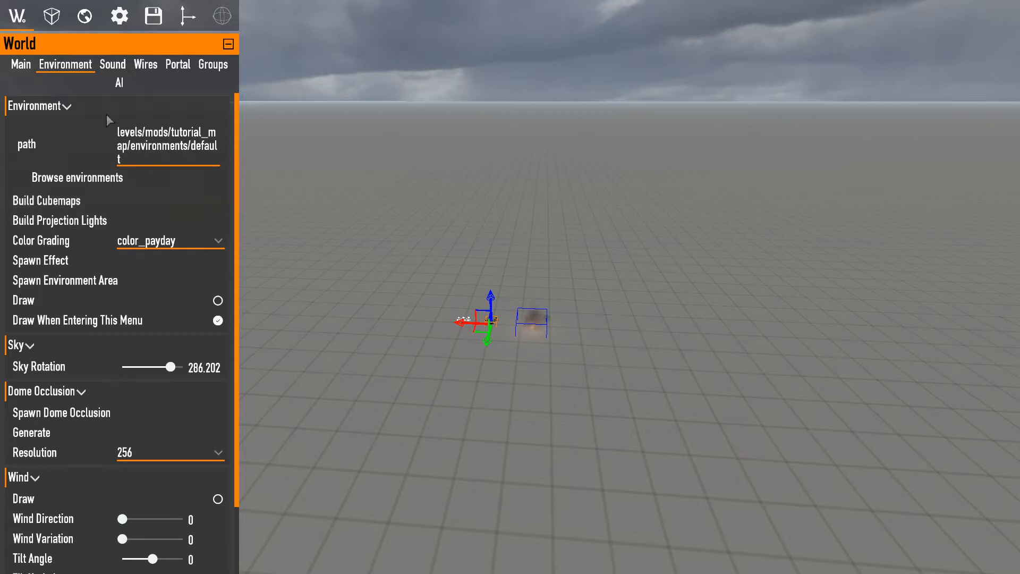
click(112, 64)
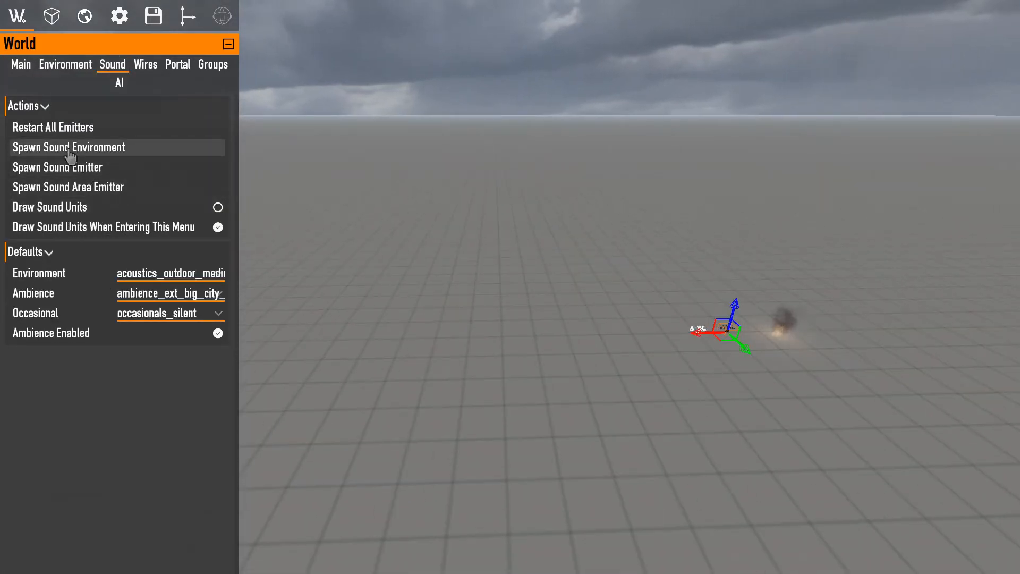
click(526, 320)
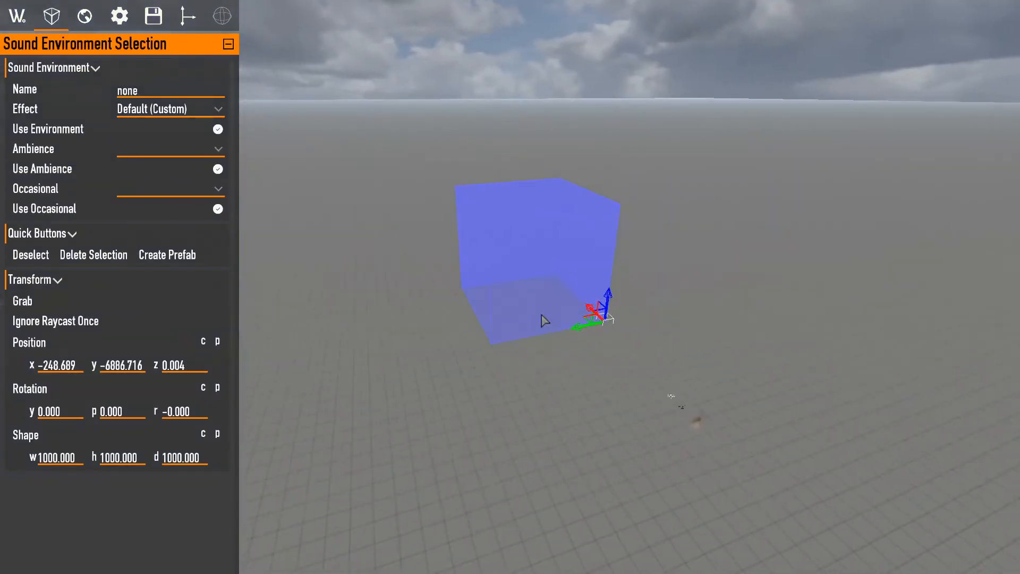
right_drag(496, 277, 496, 282)
key(w)
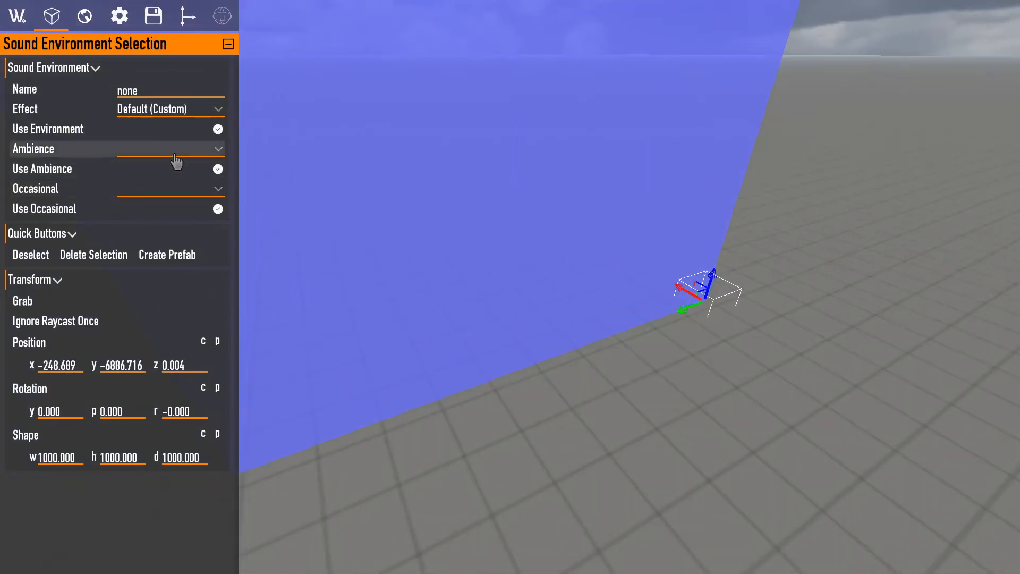
Examine the choices available for the world's default sound environment, ambience and occasional sounds.
click(19, 17)
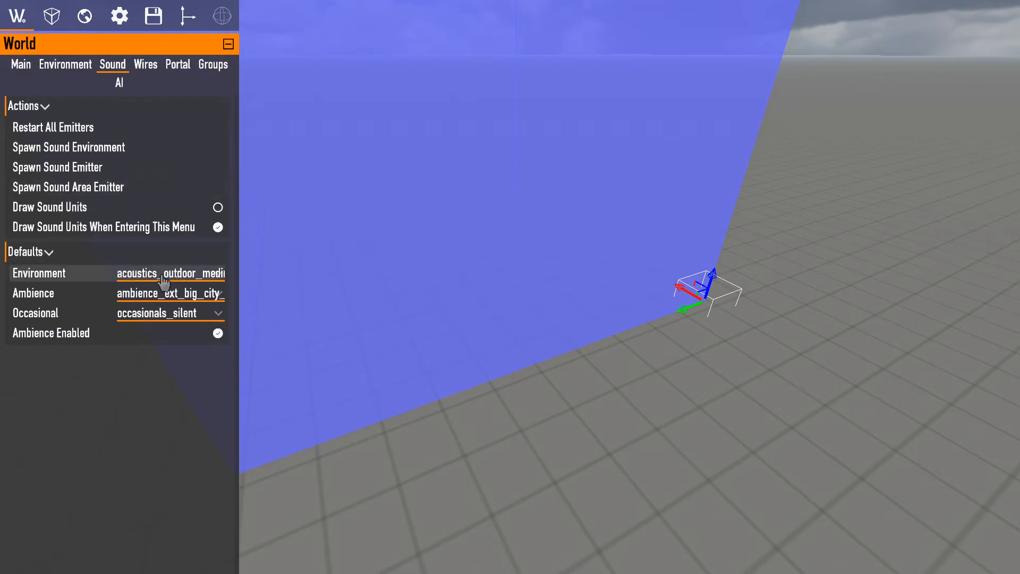
click(222, 274)
click(228, 279)
click(224, 291)
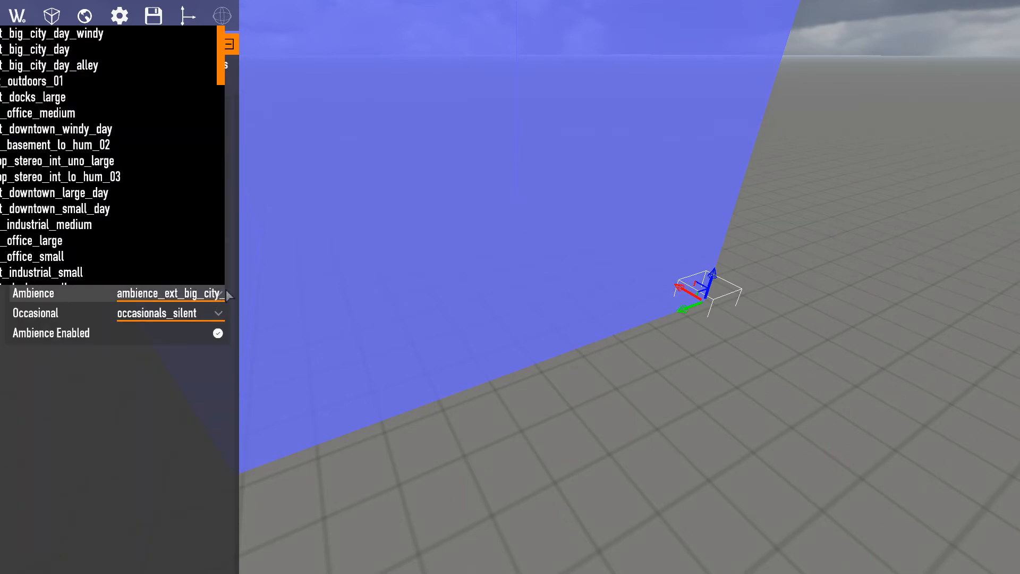
click(225, 290)
click(218, 316)
click(229, 308)
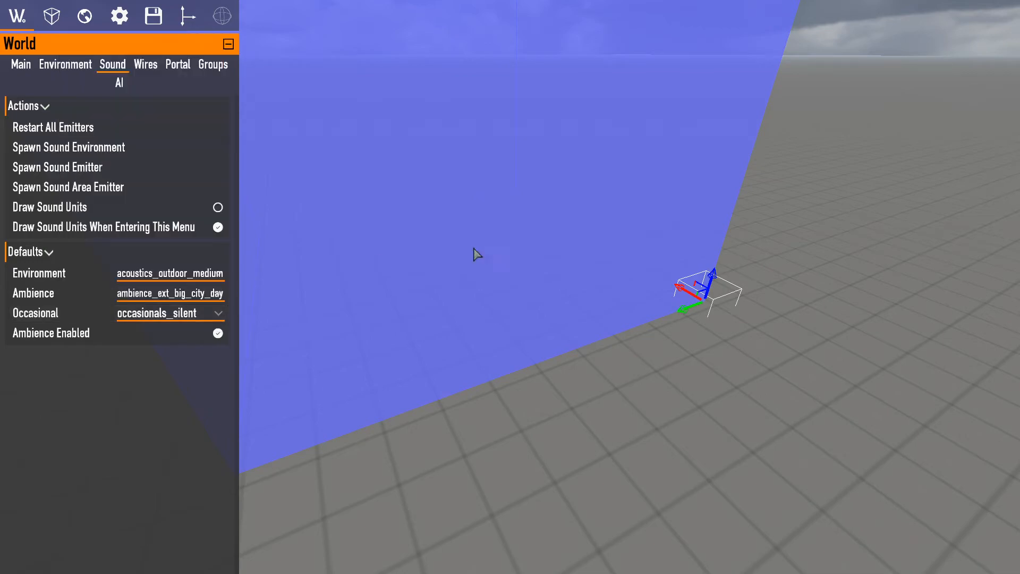
Set the SFX volume to a low level in the game's sound options and return to the editor.
key(Escape)
click(954, 110)
click(958, 104)
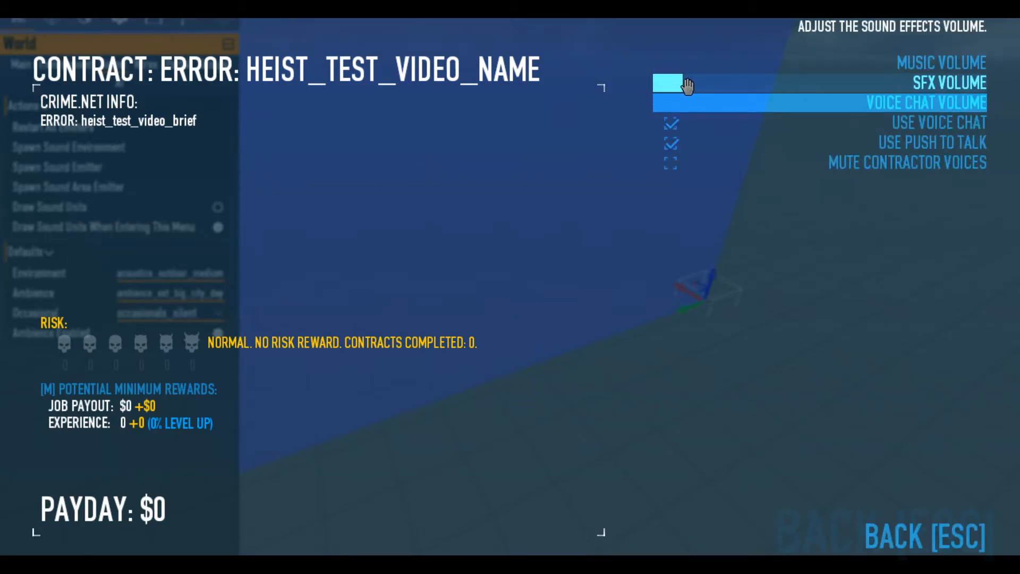
key(Escape)
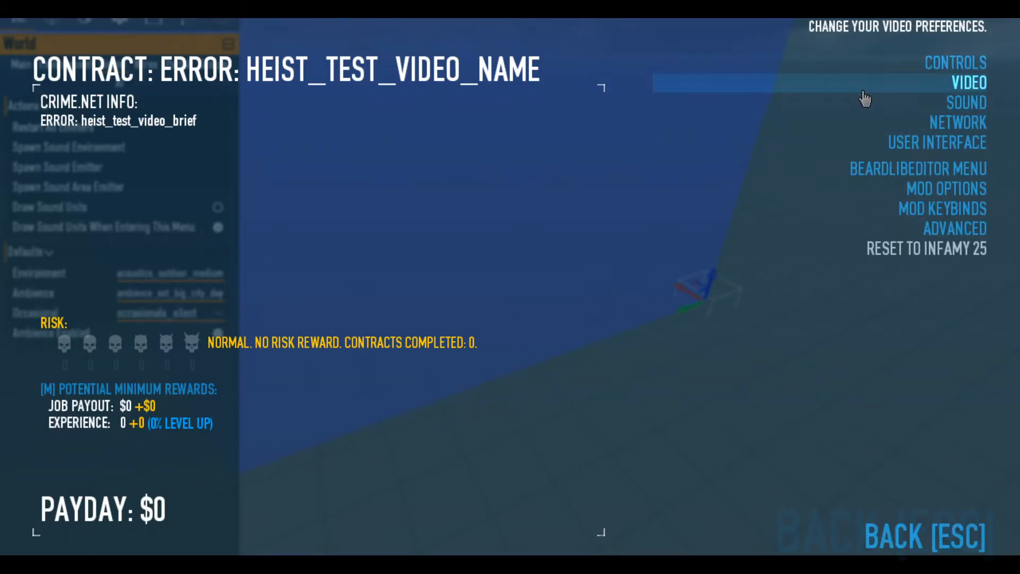
click(864, 92)
key(Escape)
click(890, 101)
key(Escape)
key(Escape)
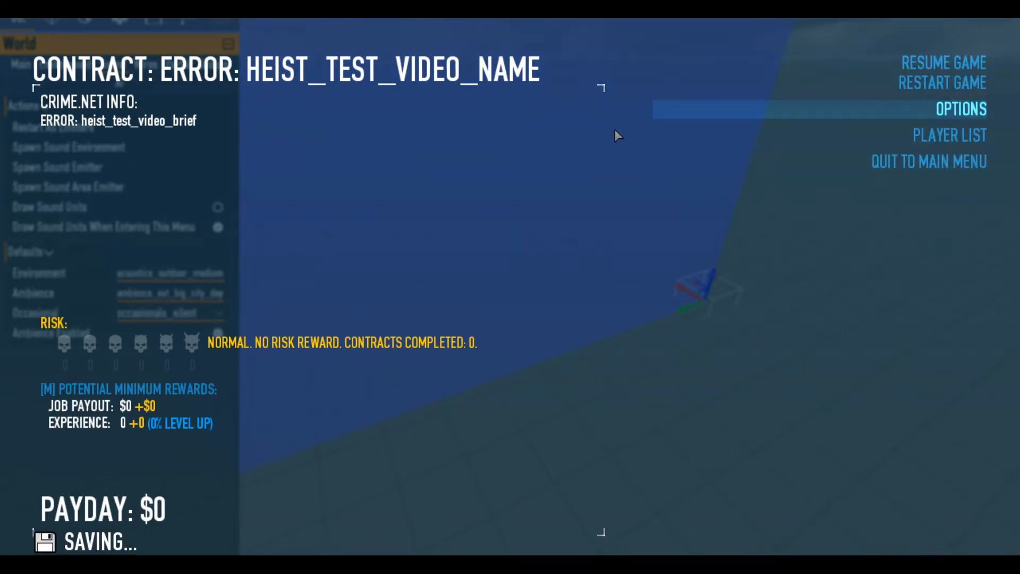
key(Escape)
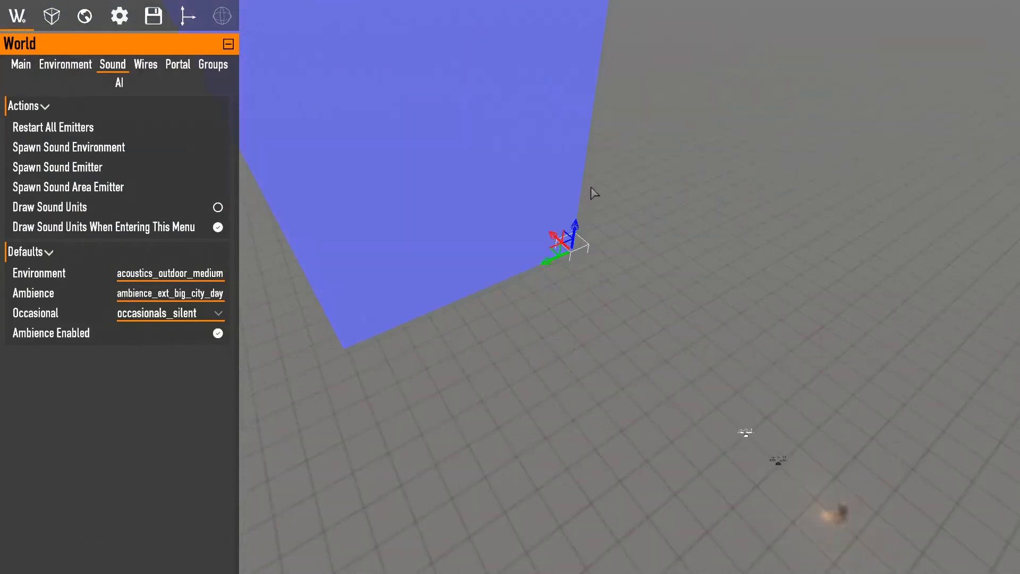
Set the world's default occasional sound to occasionals_storm, try it in play mode and return to the editor.
click(204, 317)
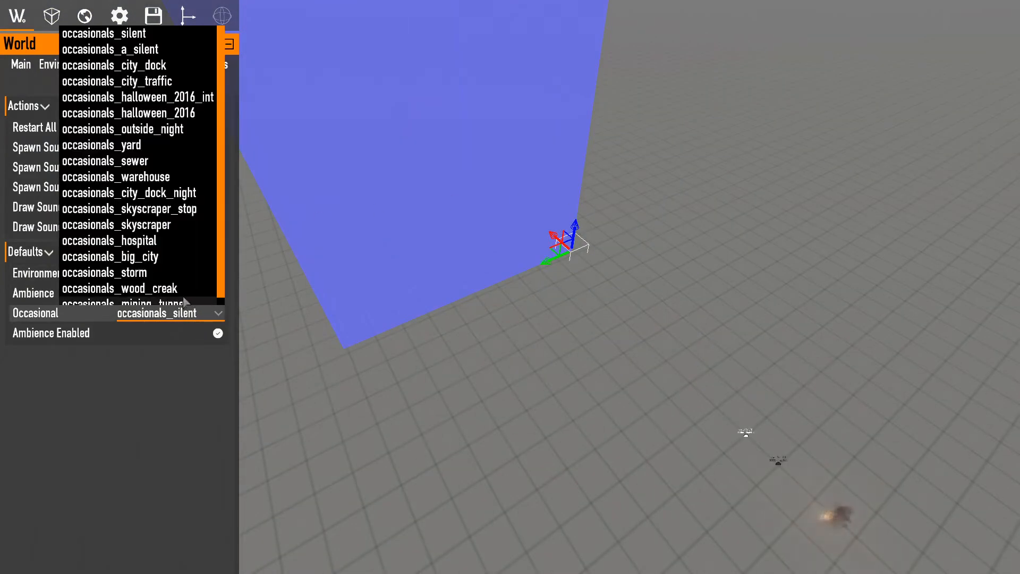
click(156, 273)
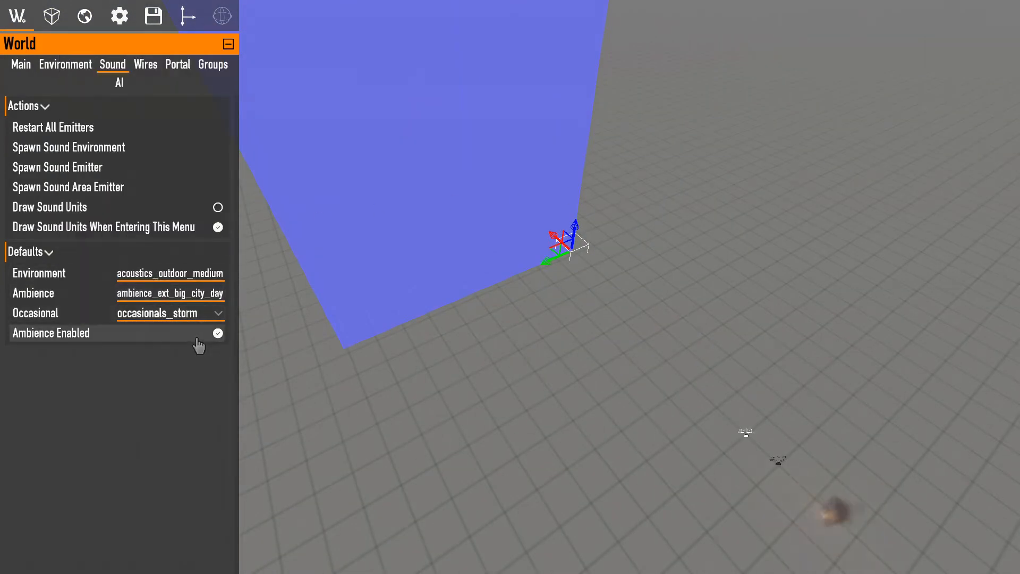
key(F10)
key(w)
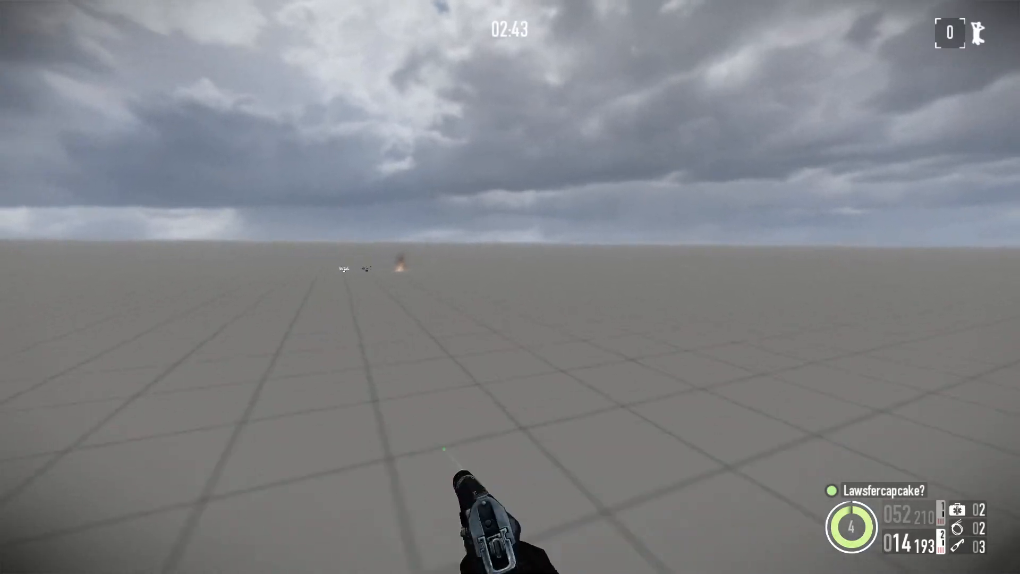
key(F10)
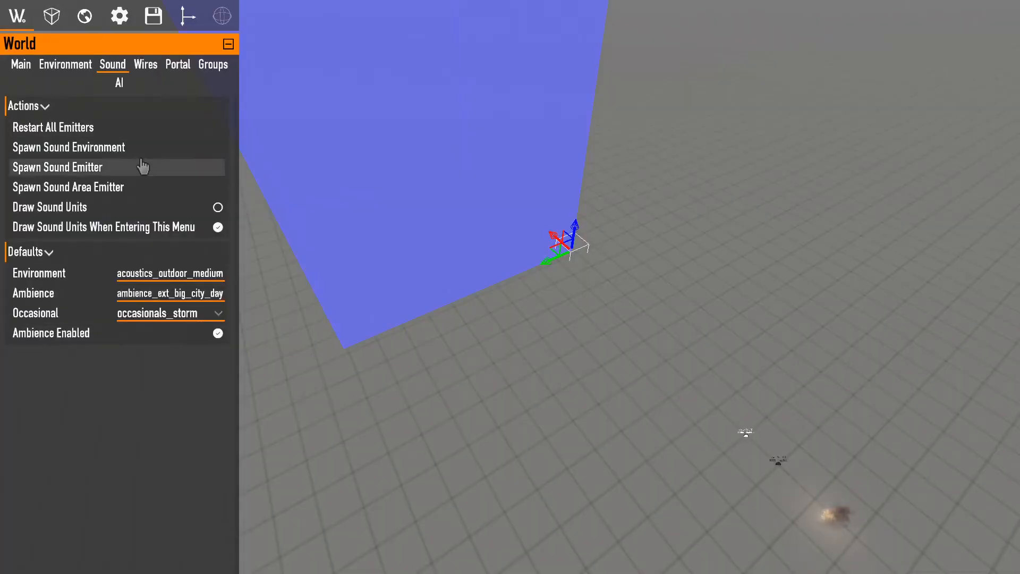
Set the sound environment's ambience to ambience_large_airplane and its occasional sound to occasionals_hospital, and check it in play mode.
click(564, 271)
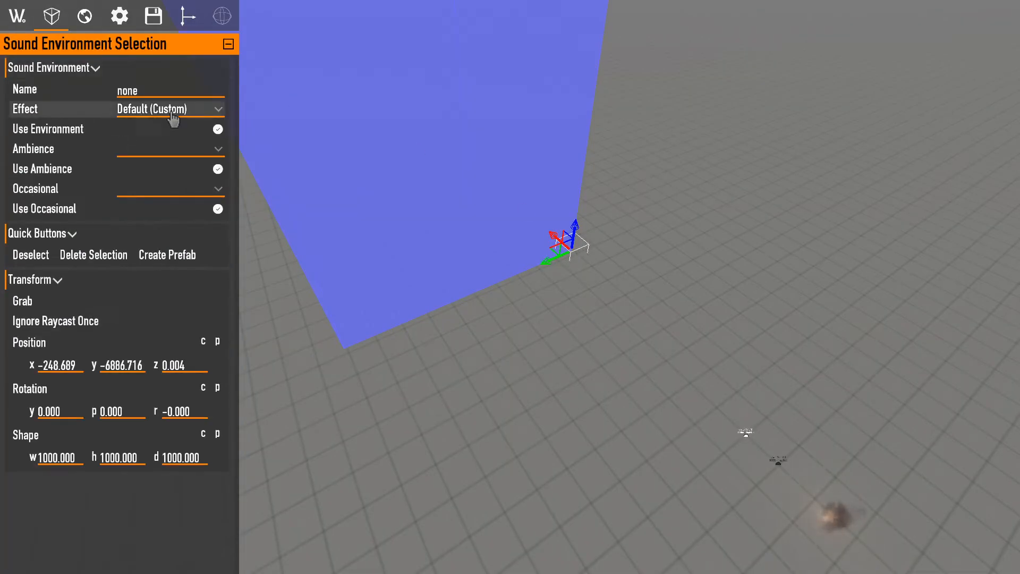
click(173, 150)
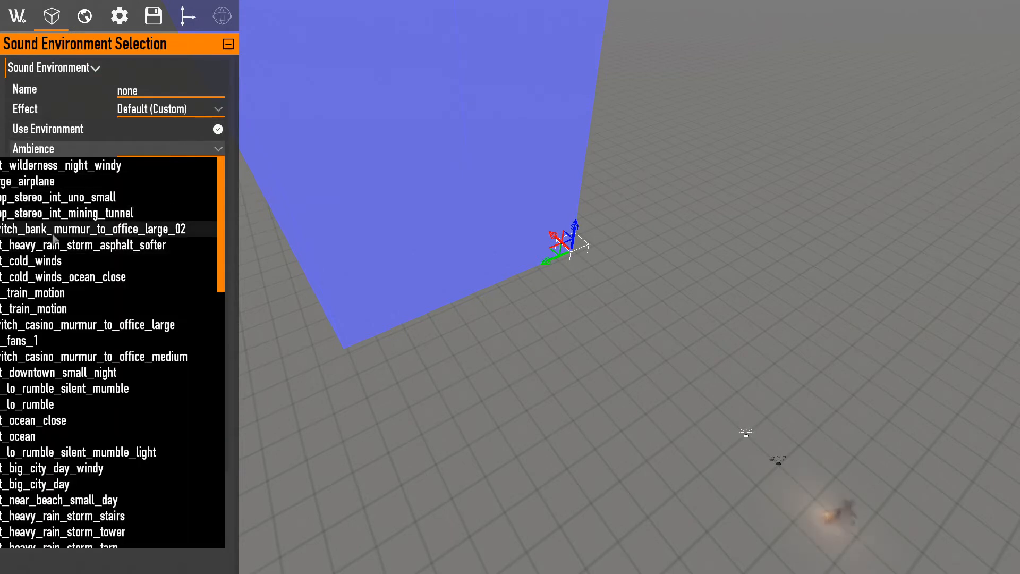
click(56, 184)
click(175, 191)
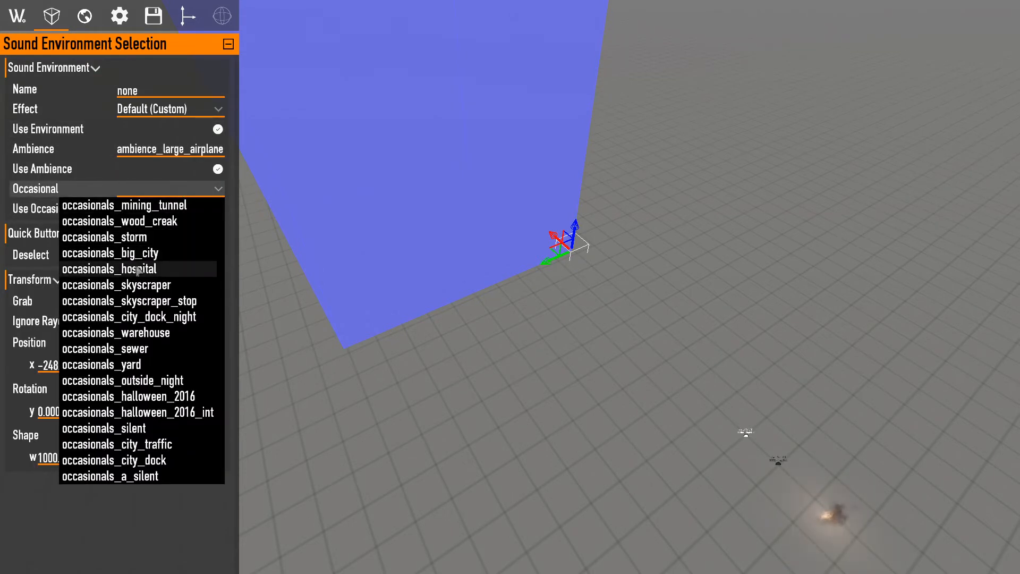
click(164, 269)
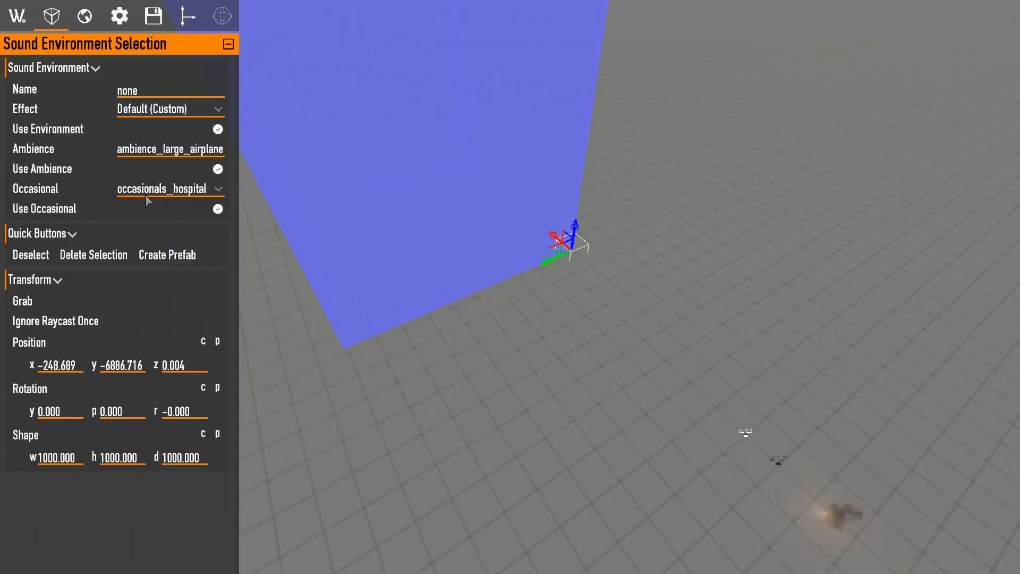
mouse_move(439, 230)
right_down()
mouse_move(372, 208)
mouse_move(425, 223)
right_up()
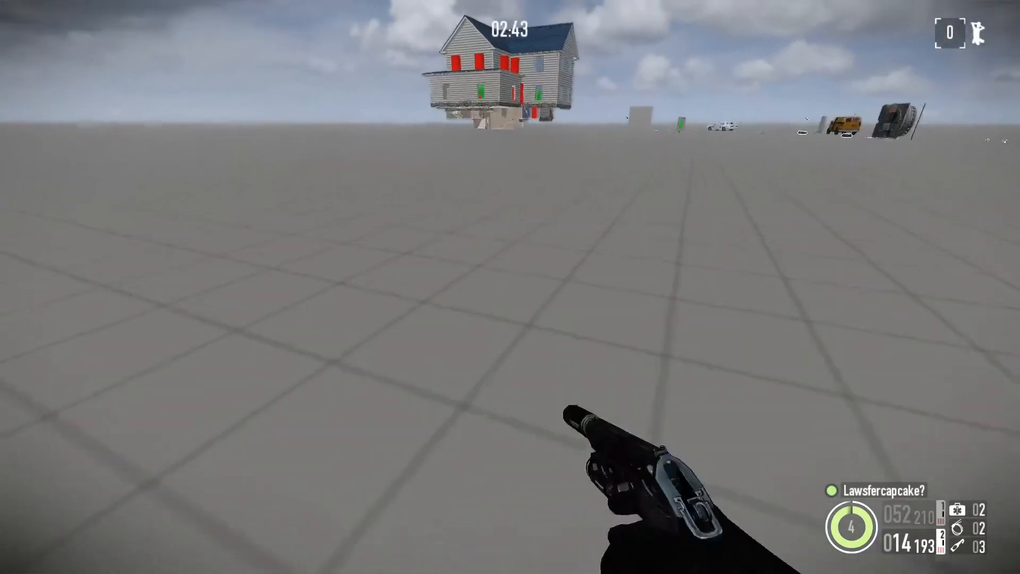
key(F10)
right_drag(866, 324, 866, 323)
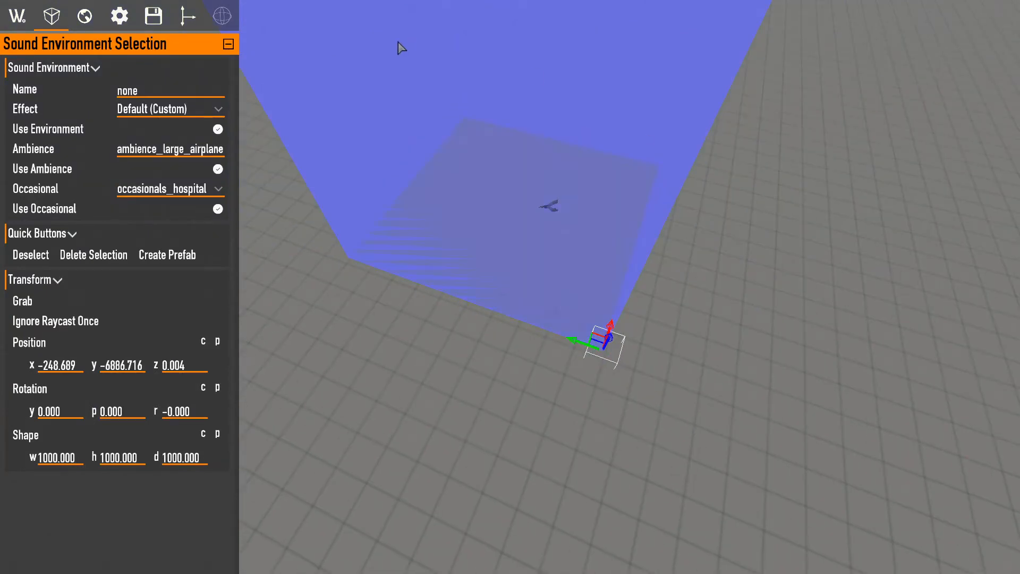
Set the sound environment's effect to pd2_acoustics_flat and try it in play mode.
click(199, 110)
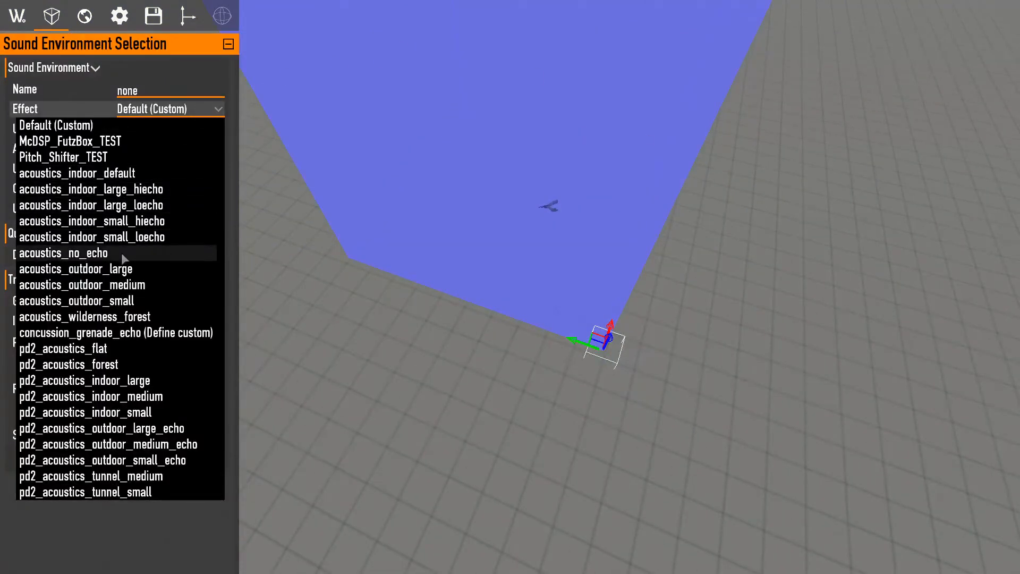
click(114, 353)
key(F10)
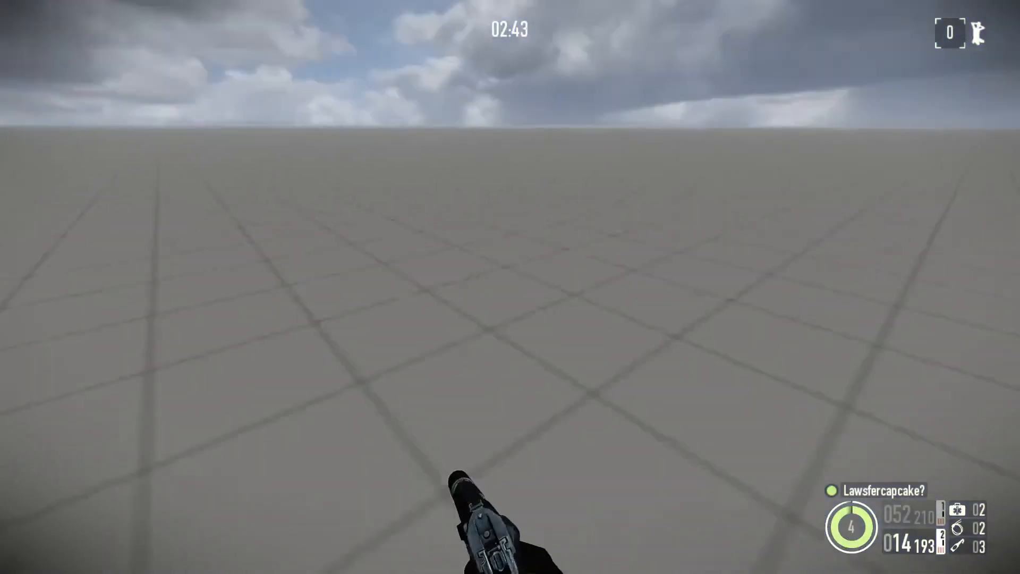
key(F10)
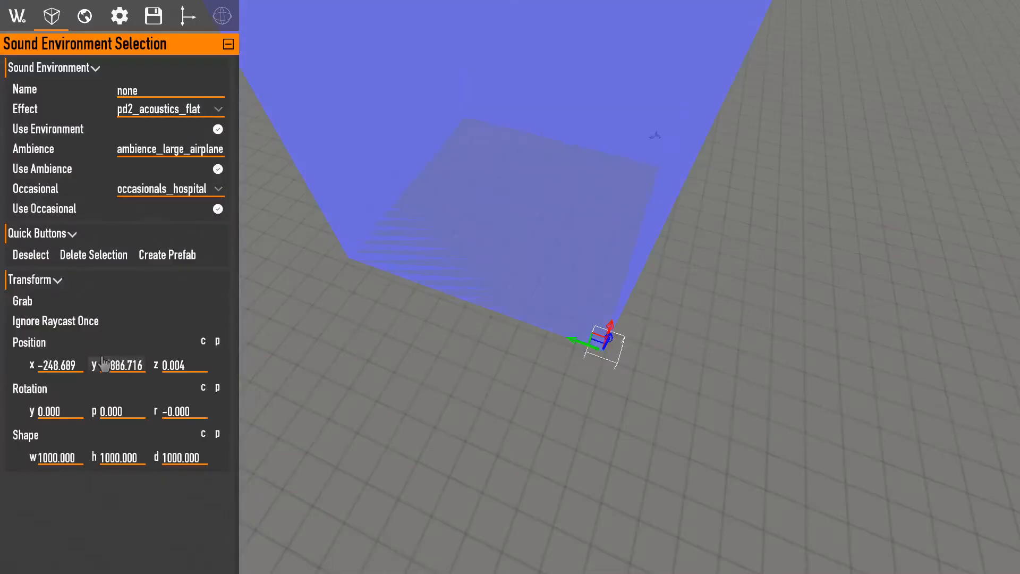
Set the sound environment's effect to acoustics_outdoor_small and test it in play mode.
click(217, 113)
click(142, 317)
key(F10)
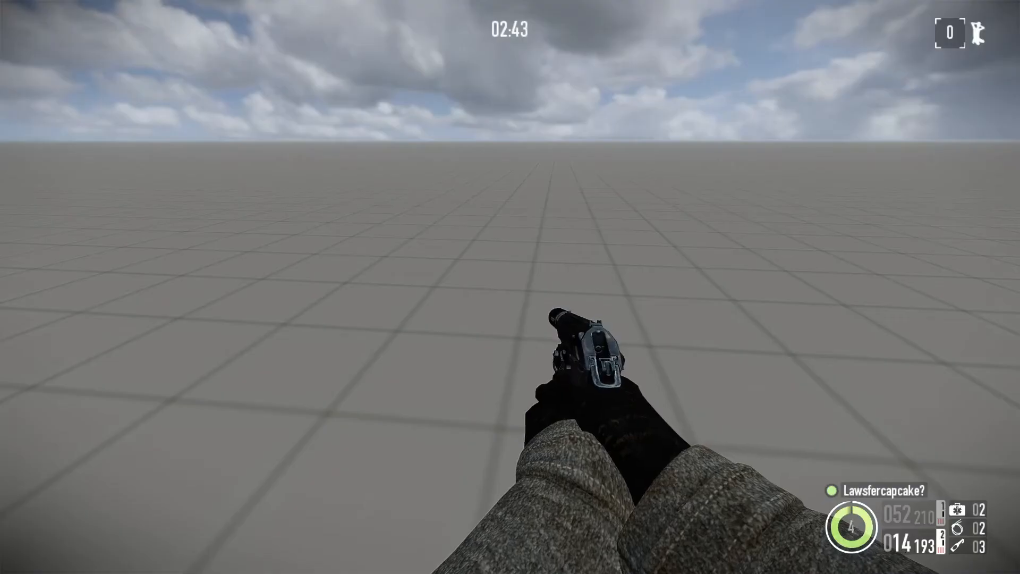
key(F10)
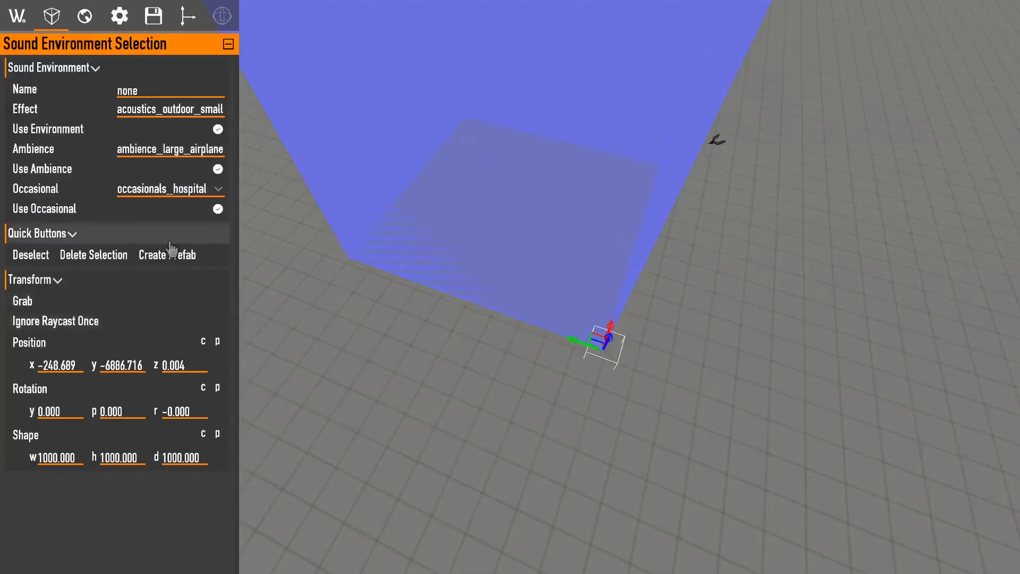
Set the sound environment's ambience to ambience_int_lo_rumble_silent and try it in play mode.
click(186, 153)
scroll(164, 320, down, 3)
scroll(164, 320, down, 7)
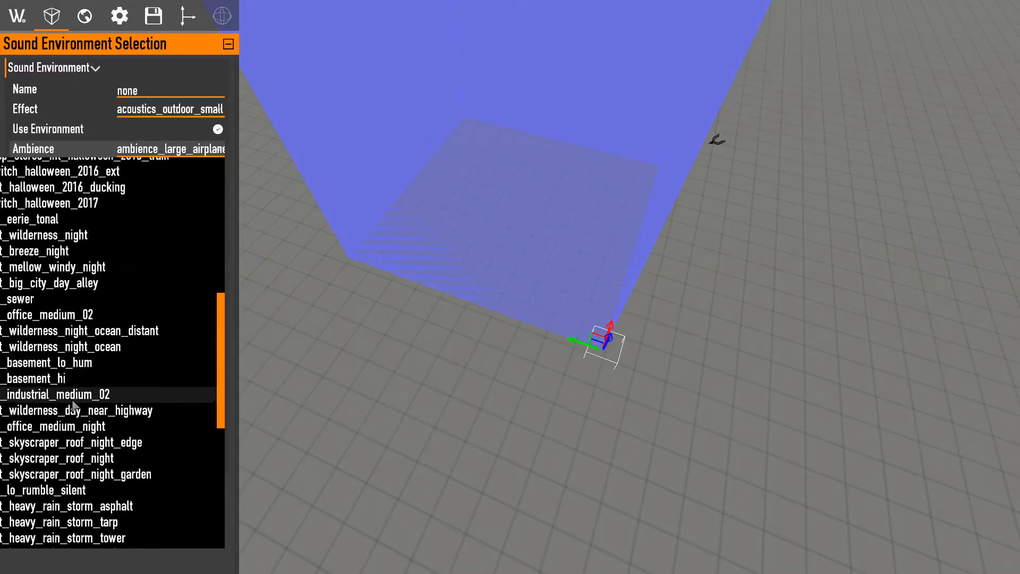
click(92, 464)
key(F10)
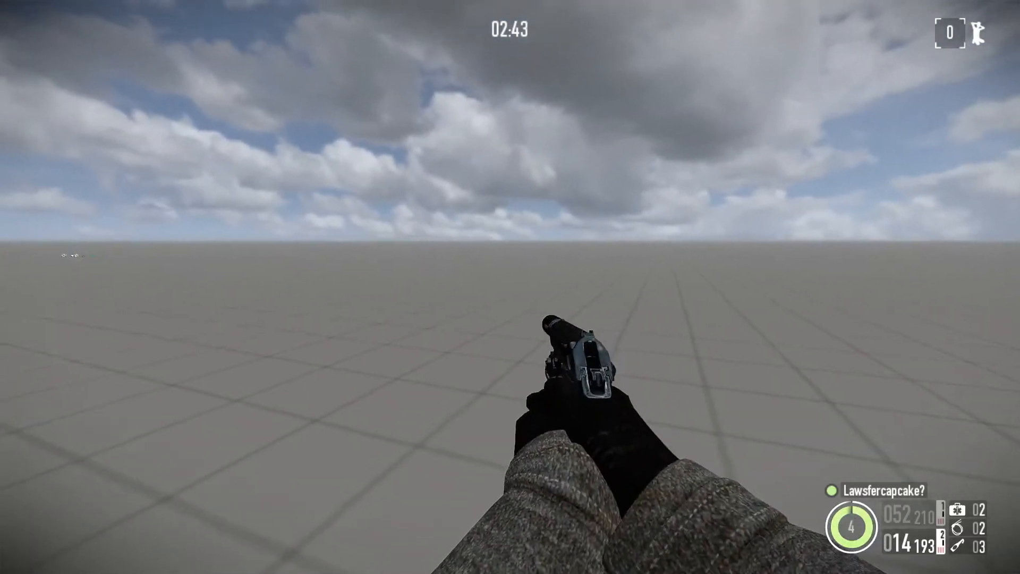
key(F10)
Set the sound environment's ambience to one of the heavy rain storm sounds and test it in play mode.
click(170, 149)
scroll(126, 419, down, 10)
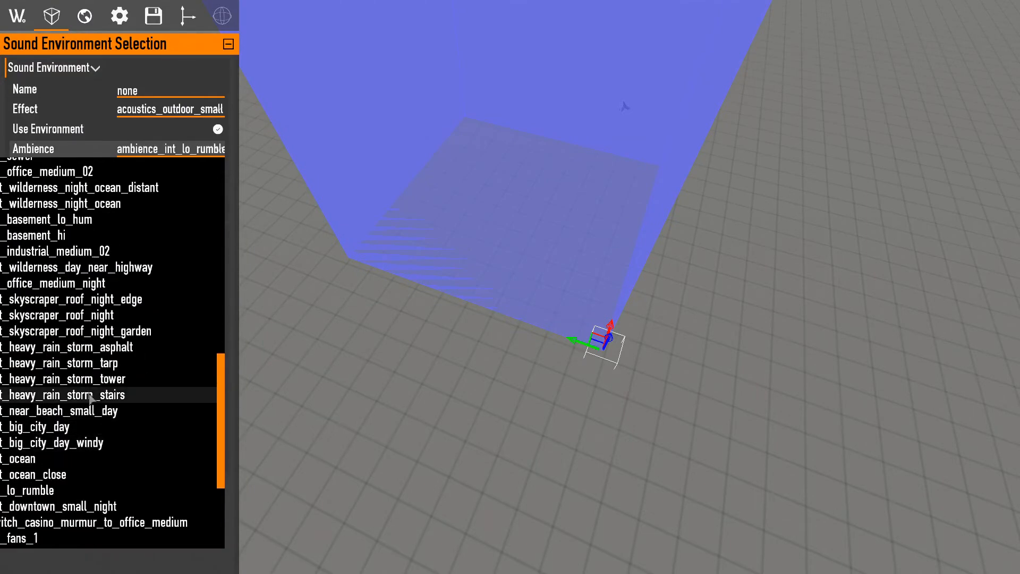
click(90, 379)
key(F10)
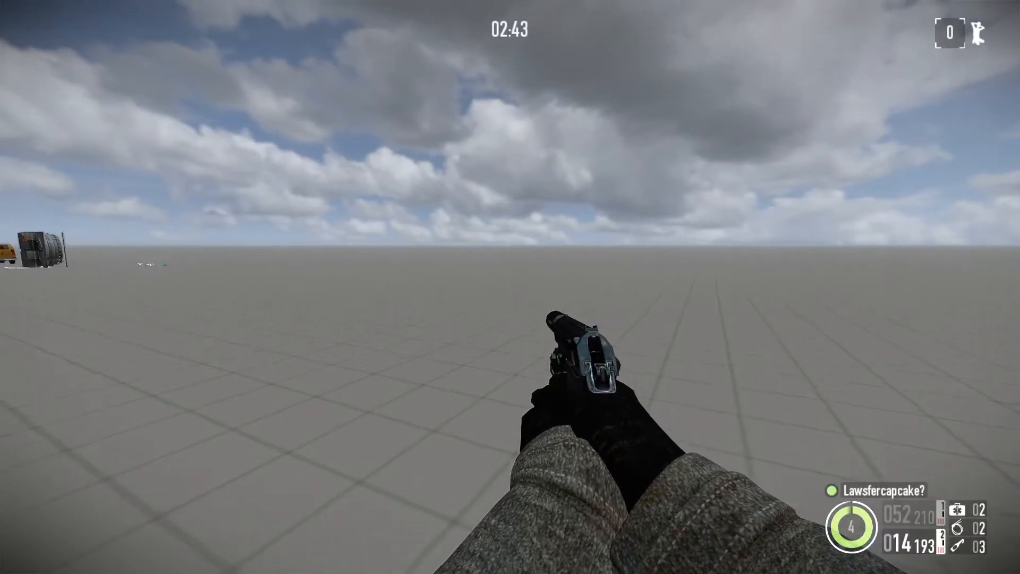
key(F10)
key(F10)
Lower the SFX volume to zero in the game's sound options.
key(Escape)
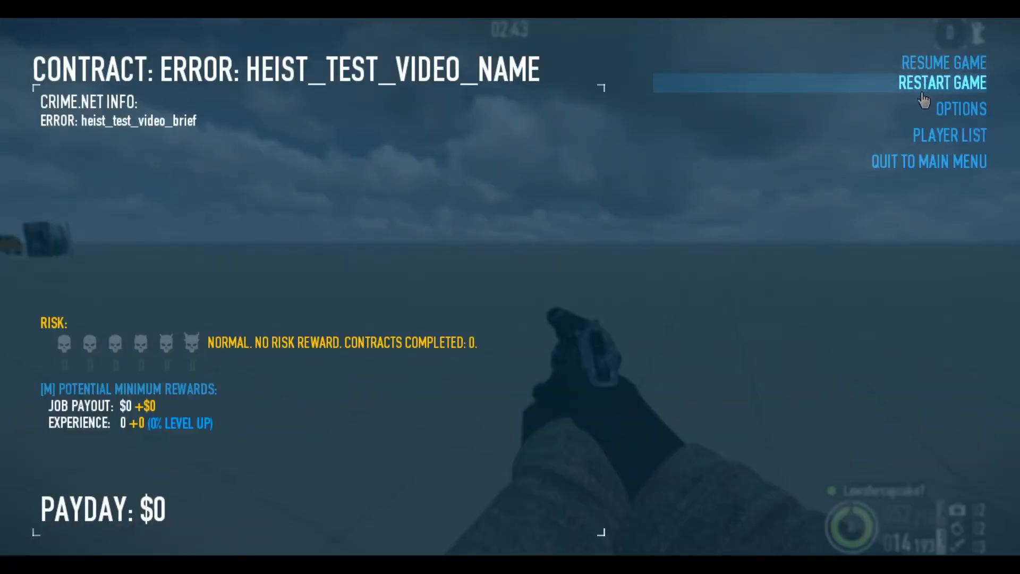
click(943, 108)
click(950, 105)
key(Escape)
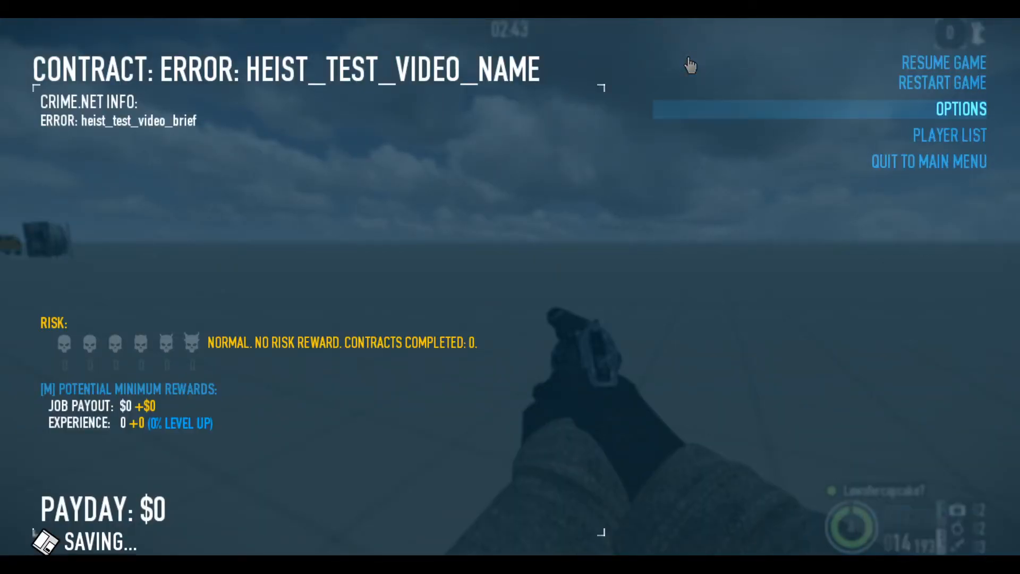
key(Escape)
key(Escape)
click(959, 108)
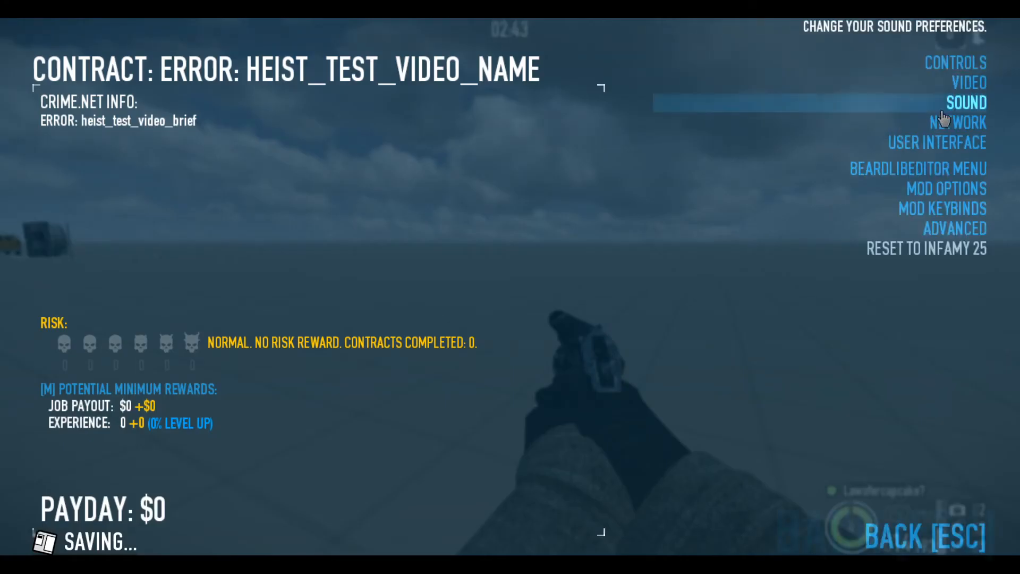
click(964, 103)
drag(700, 63, 531, 54)
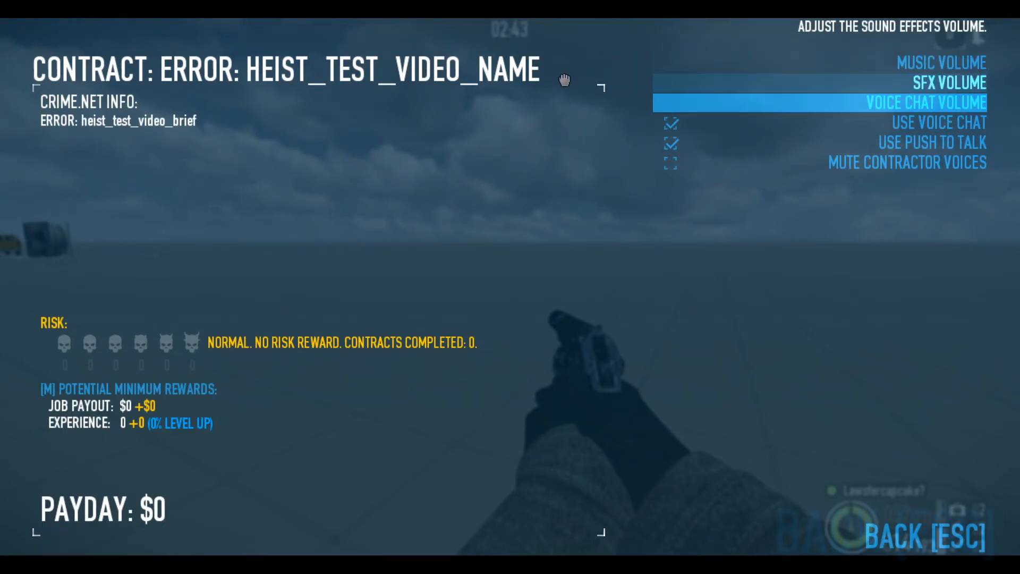
Raise the SFX volume to roughly a third in the sound options and return to the game.
drag(782, 89, 776, 88)
key(Escape)
key(Escape)
key(Escape)
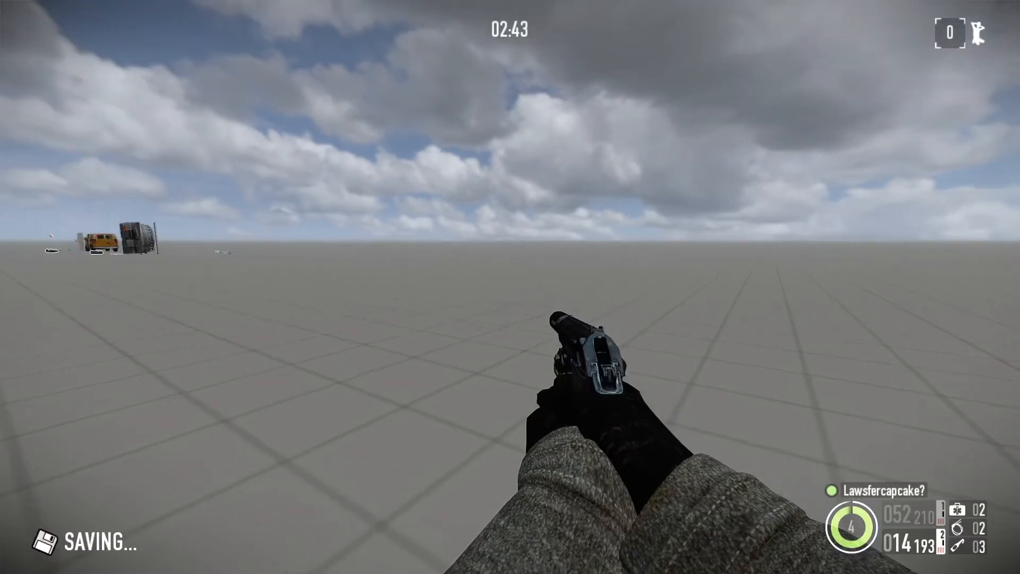
Set the sound environment's ambience to ambience_ext_industrial_small and test it in play mode.
key(F10)
click(215, 151)
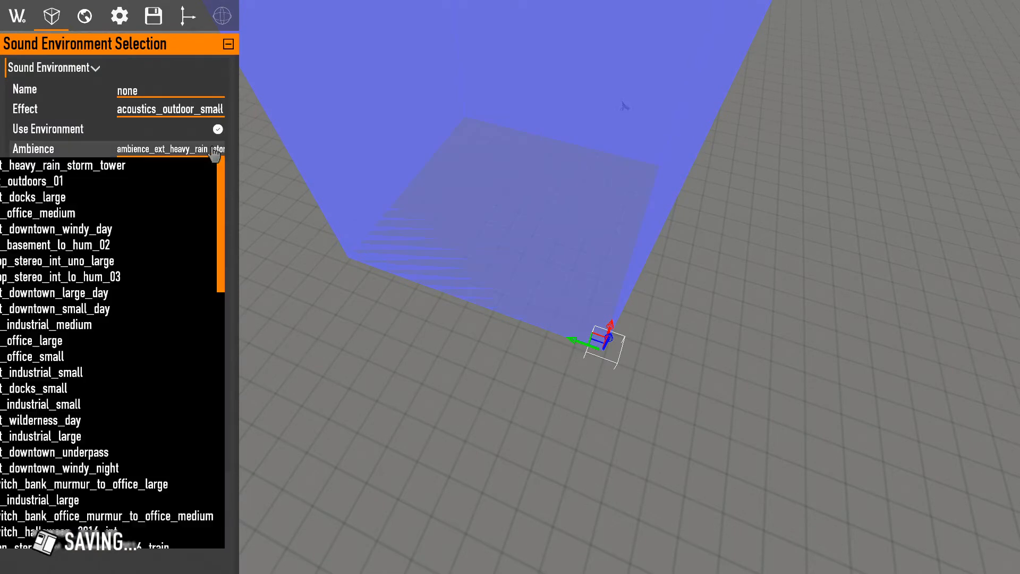
click(87, 376)
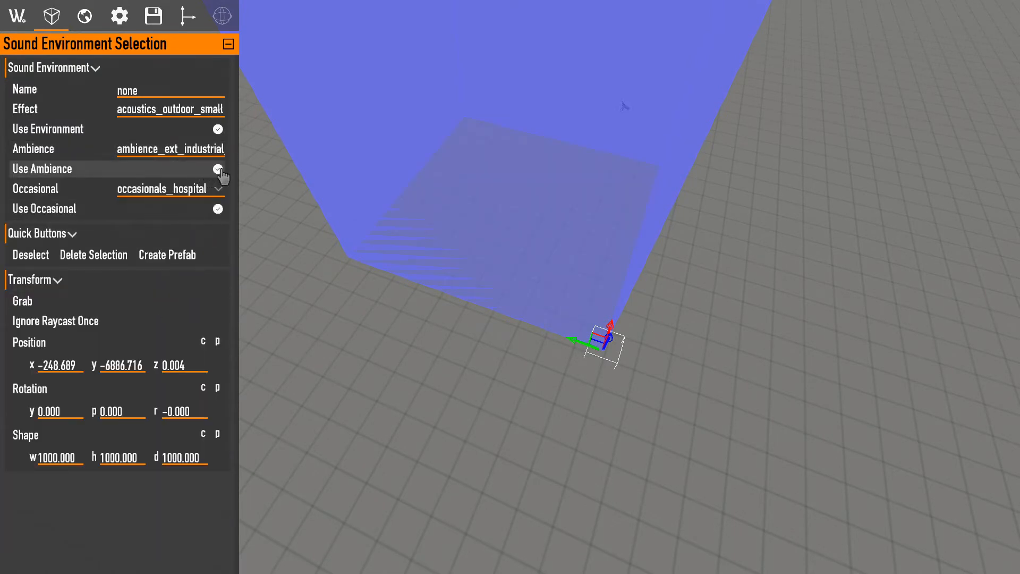
key(F10)
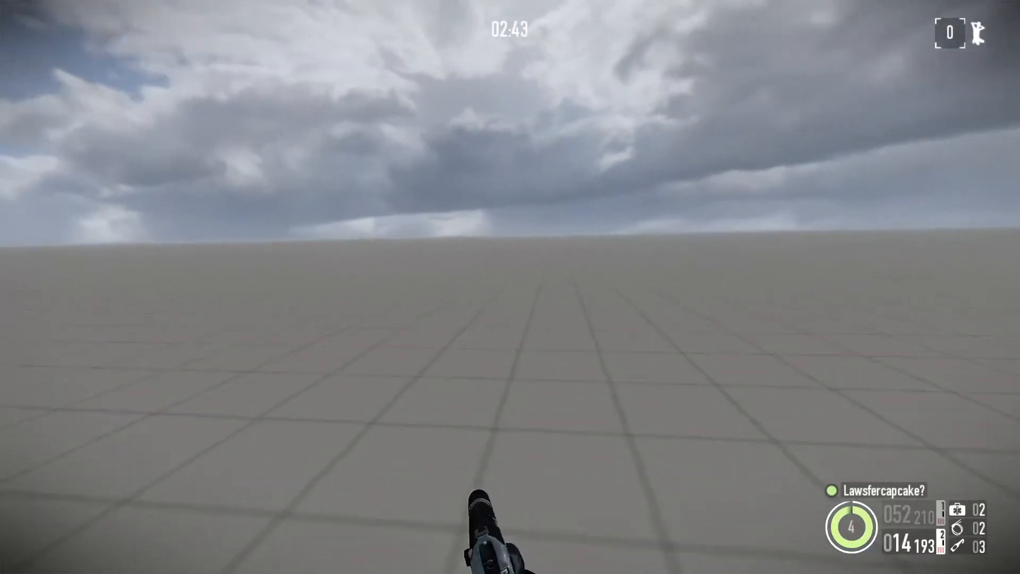
key(F10)
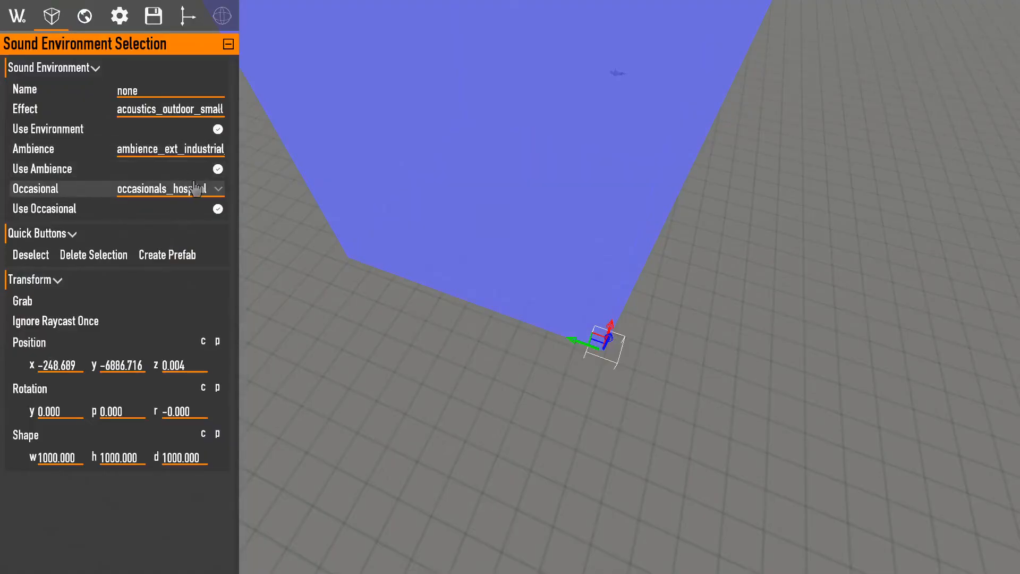
Fire and reload the pistol in play mode to hear the sound environment's acoustics.
key(F10)
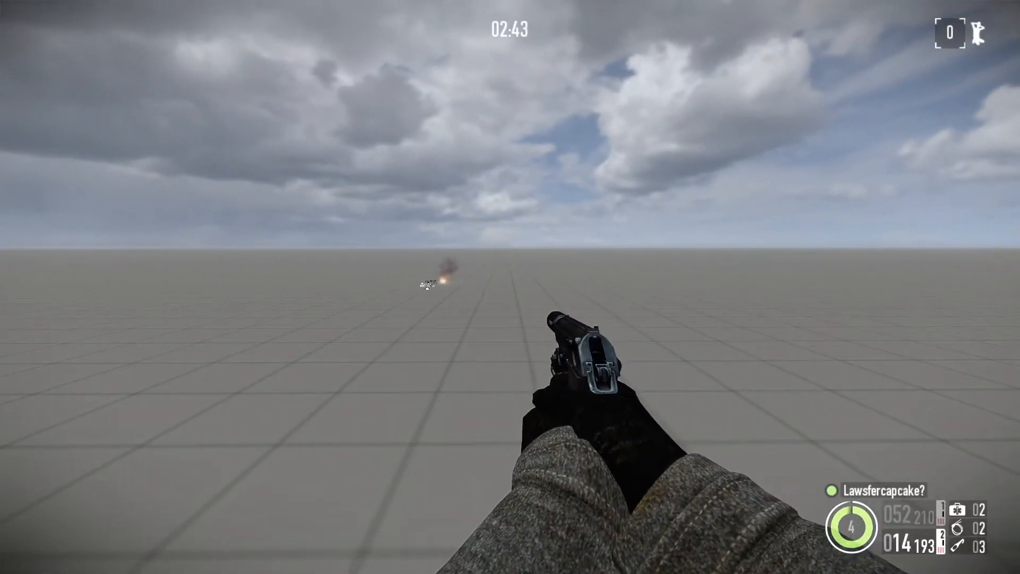
click(510, 287)
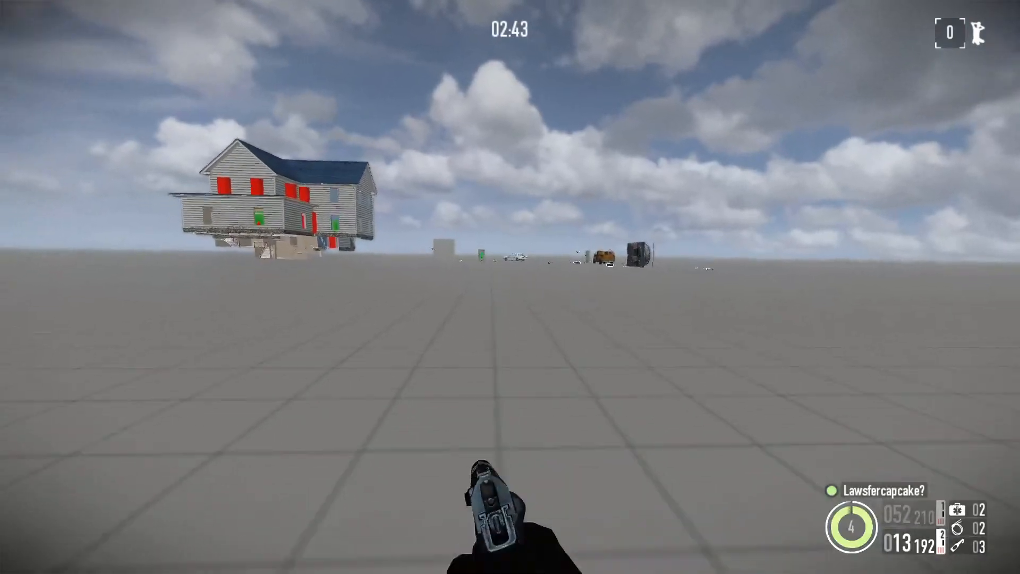
key(r)
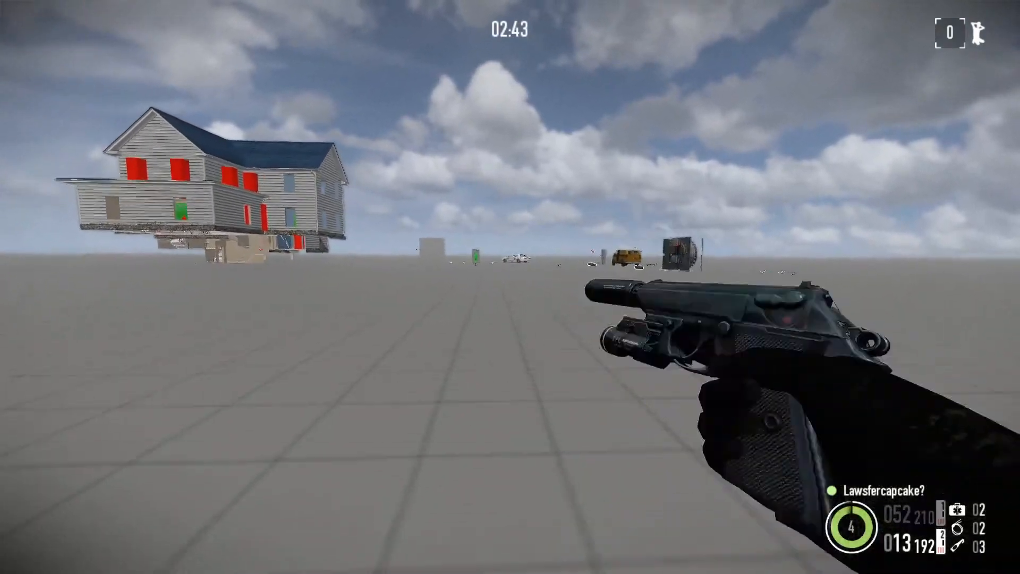
Lower the SFX volume in the game's sound options and go back to the level editor.
key(Escape)
click(935, 108)
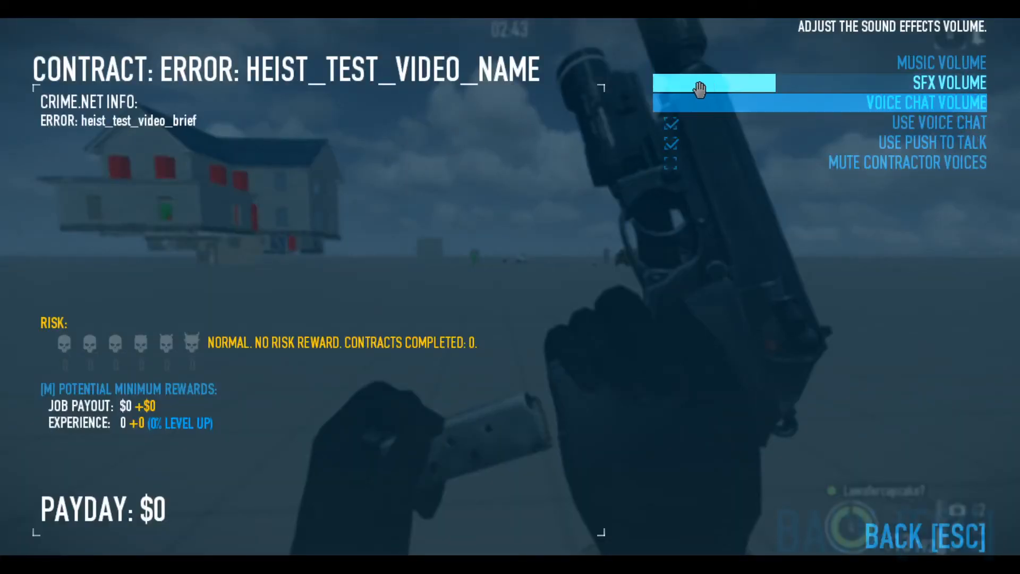
key(Escape)
key(Escape)
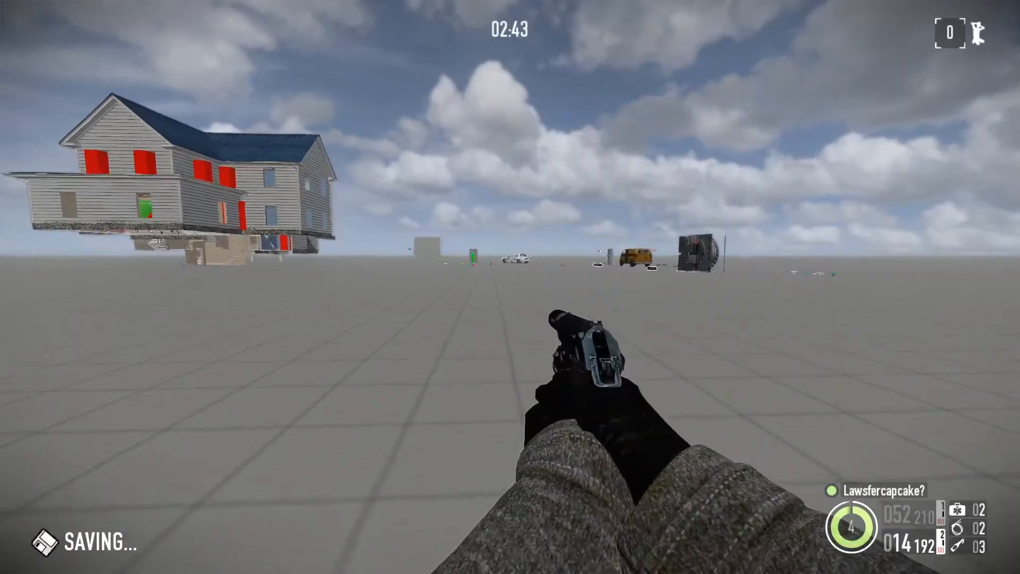
key(F10)
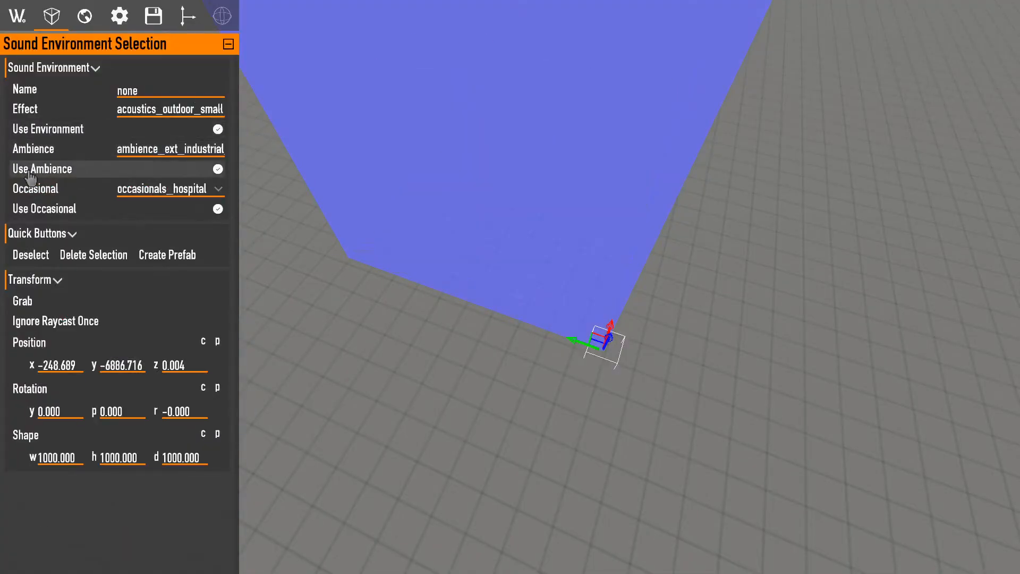
Reselect the sound environment and examine its box from different angles.
click(19, 14)
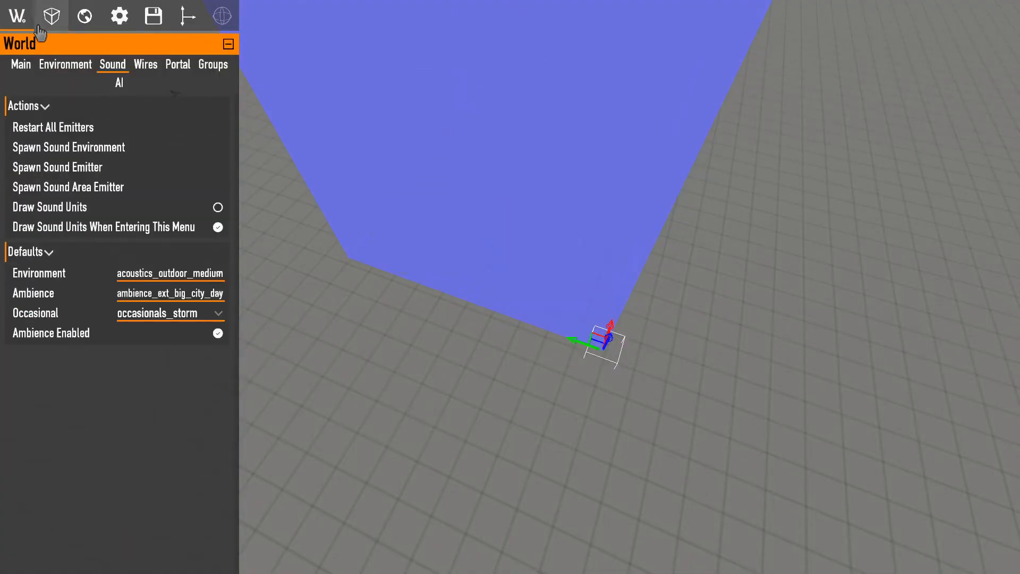
click(619, 362)
key(s)
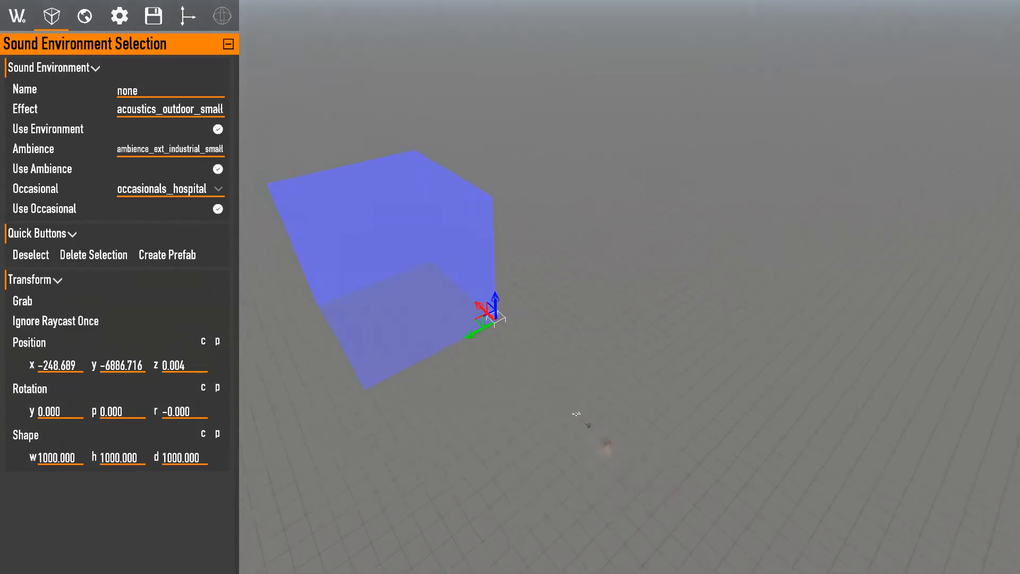
key(w)
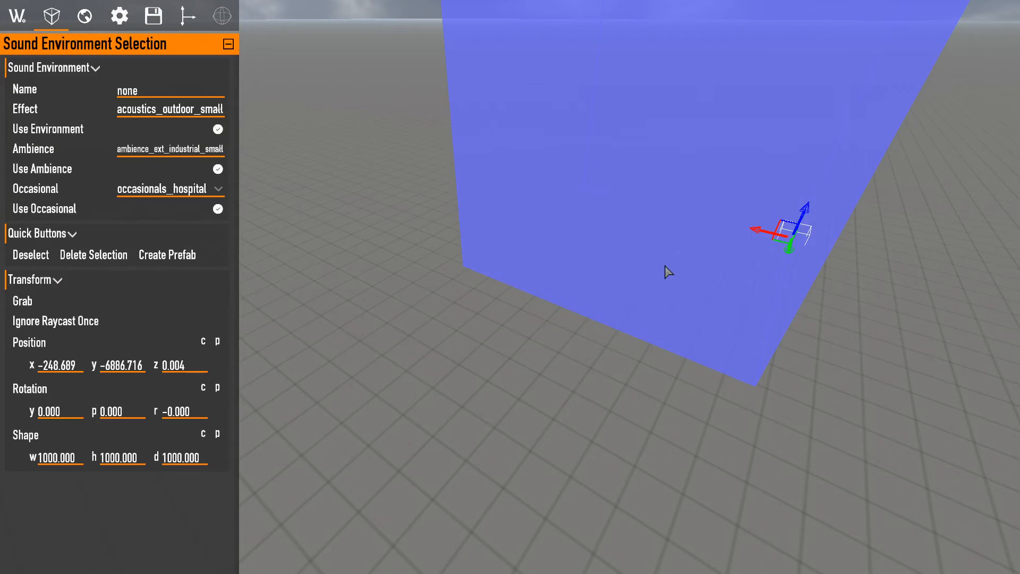
right_drag(688, 242, 584, 286)
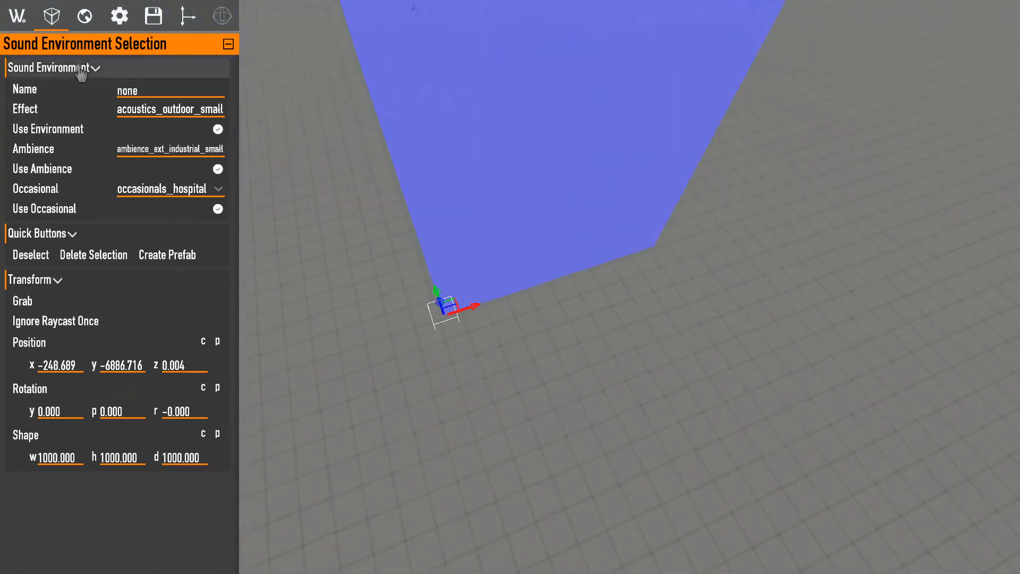
Spawn a sound emitter on the ground at the burning fire effect.
click(17, 16)
click(51, 16)
click(21, 16)
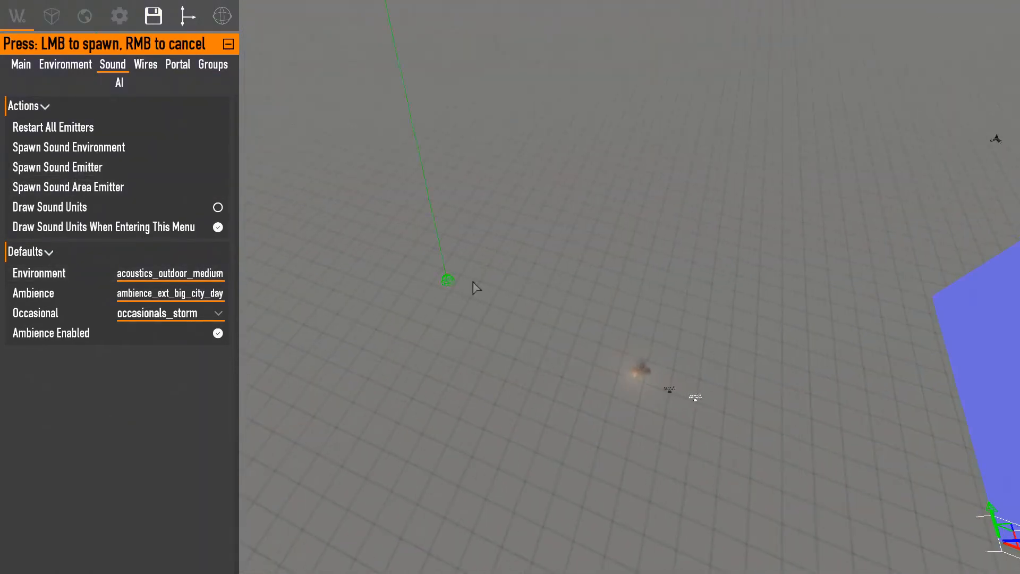
click(639, 374)
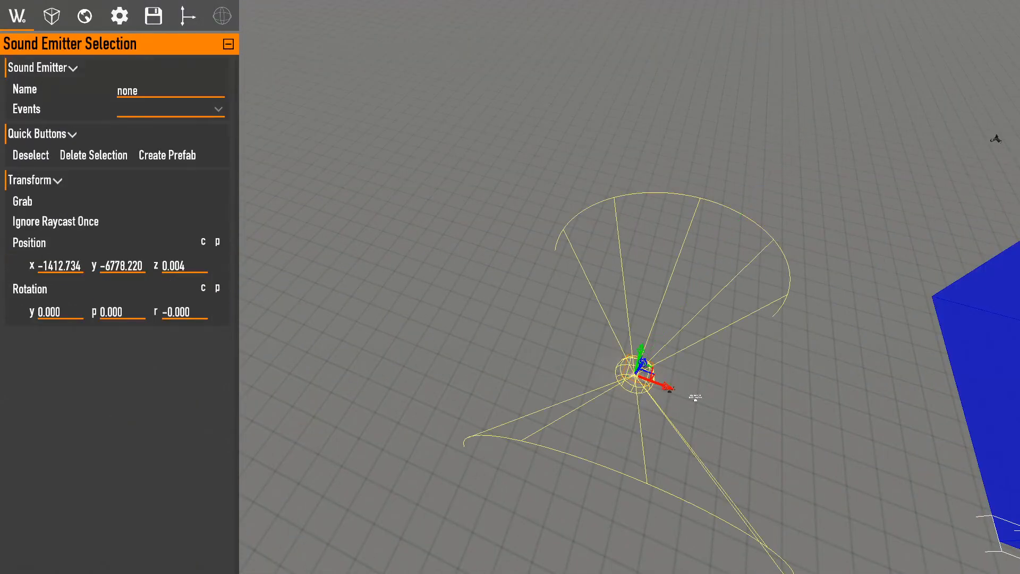
Set the sound emitter's event to emitter_fire_small and test it in play mode.
right_drag(692, 394, 638, 371)
click(164, 110)
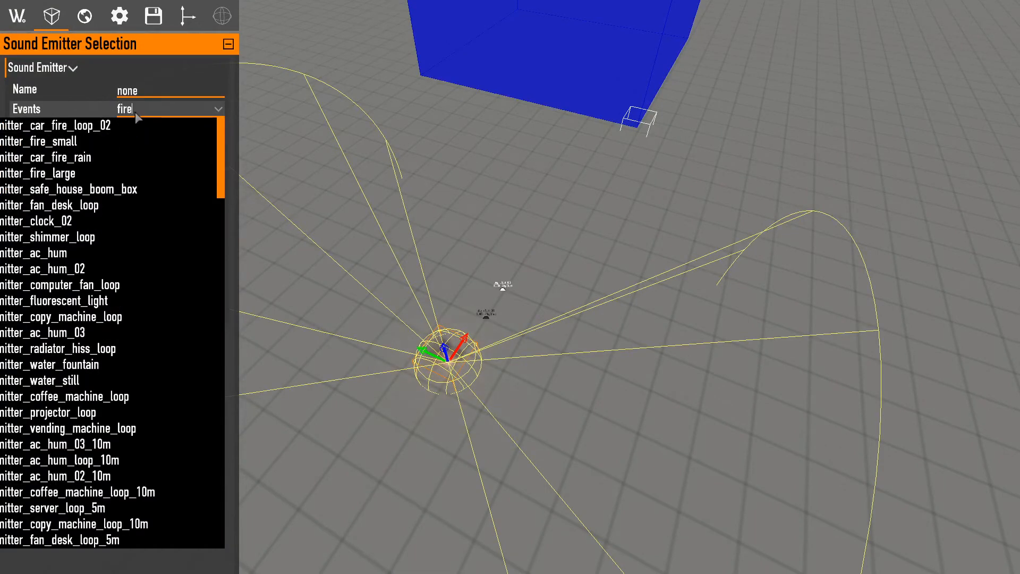
click(87, 142)
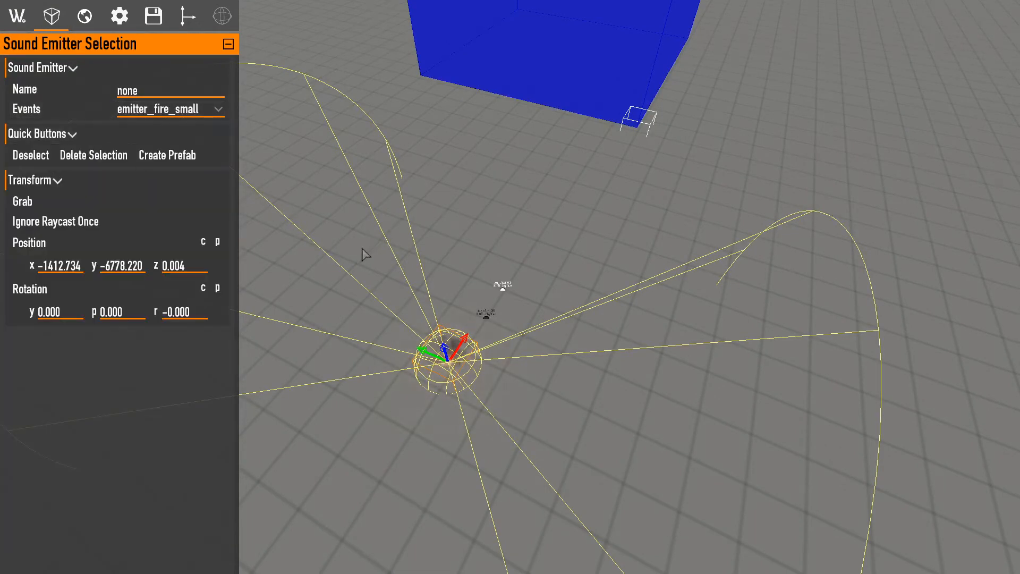
key(F10)
key(shift+w)
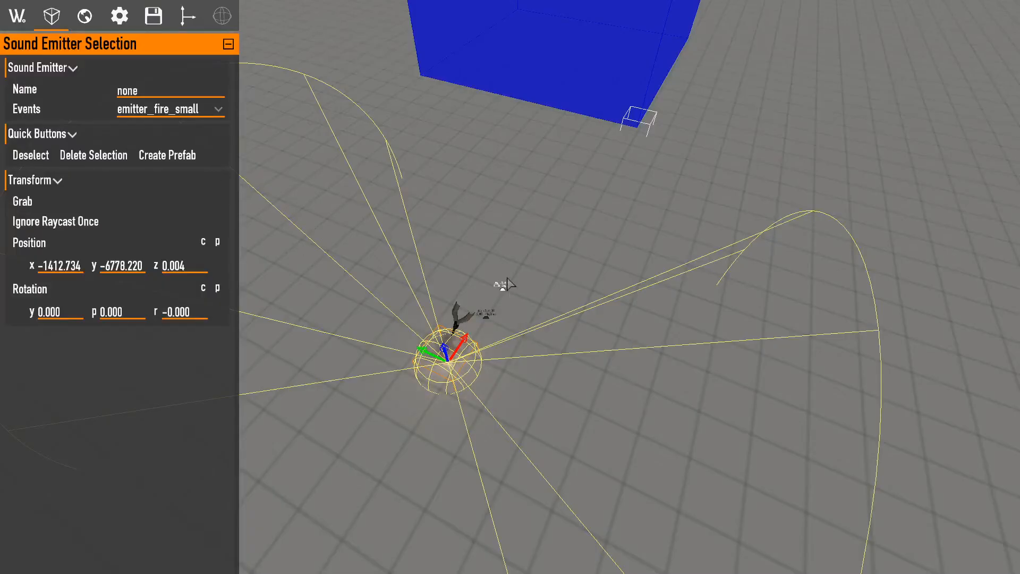
Set the sound emitter's event to emitter_coffee_machine_loop and try it in play mode.
right_drag(506, 284, 503, 268)
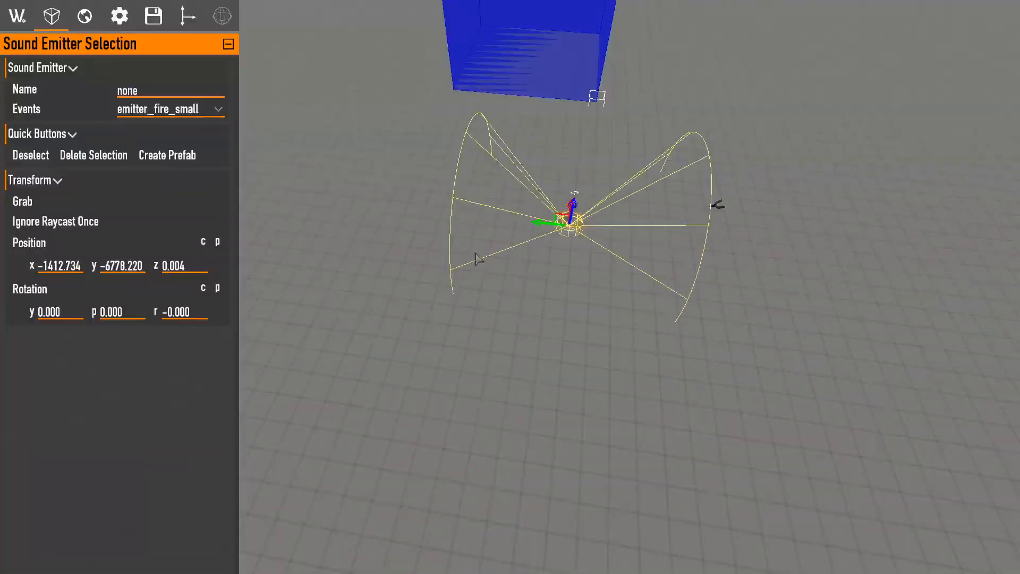
click(176, 111)
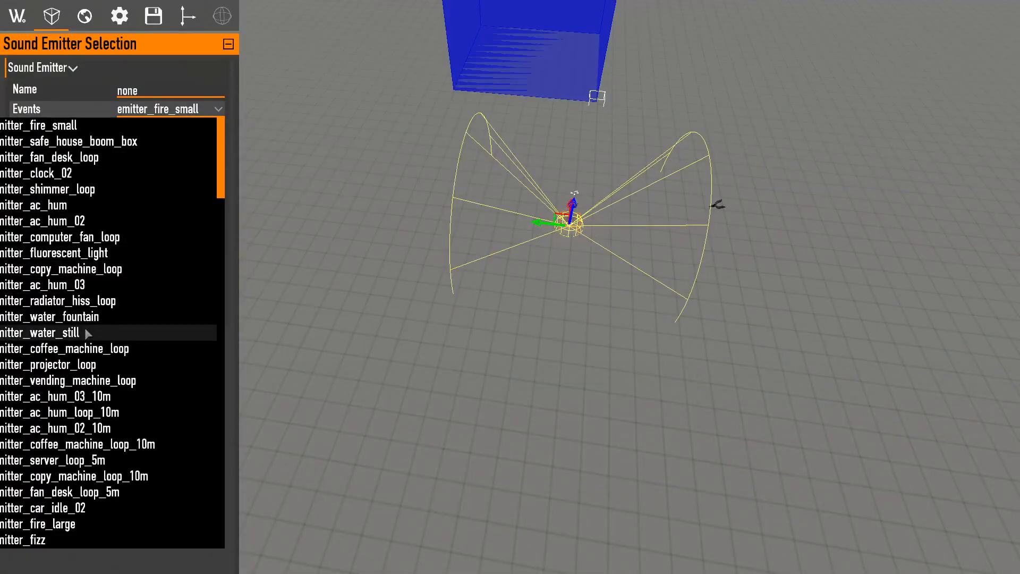
click(84, 351)
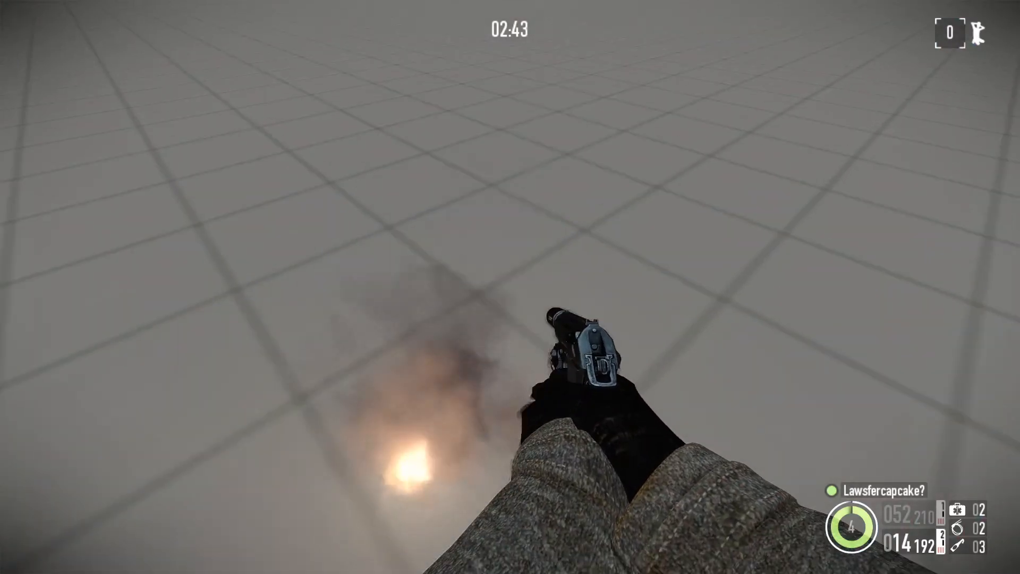
Adjust the SFX volume again in the game's sound options, then return to the level editor.
key(Escape)
click(933, 80)
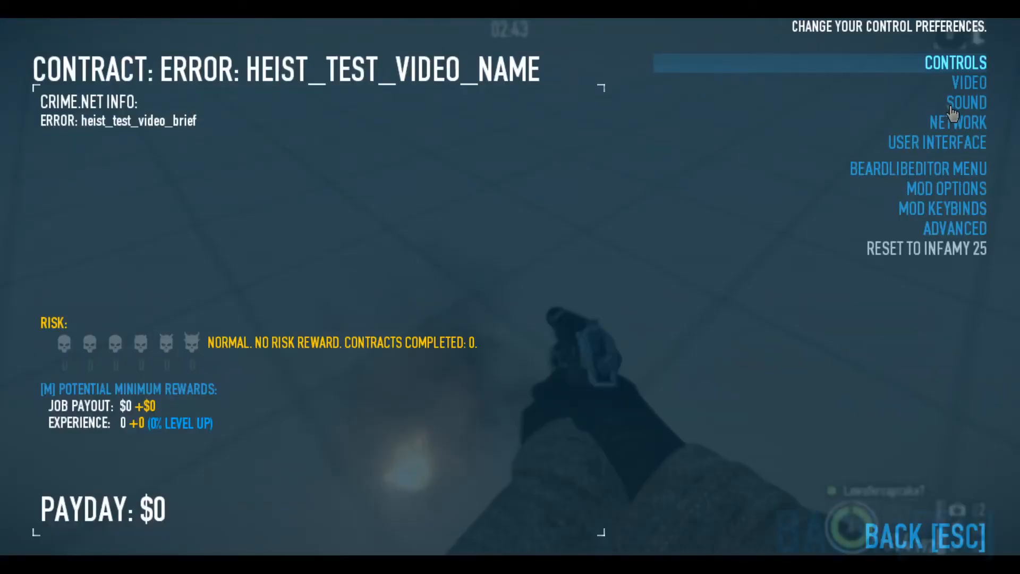
click(938, 101)
click(712, 81)
key(Escape)
key(Escape)
key(Escape)
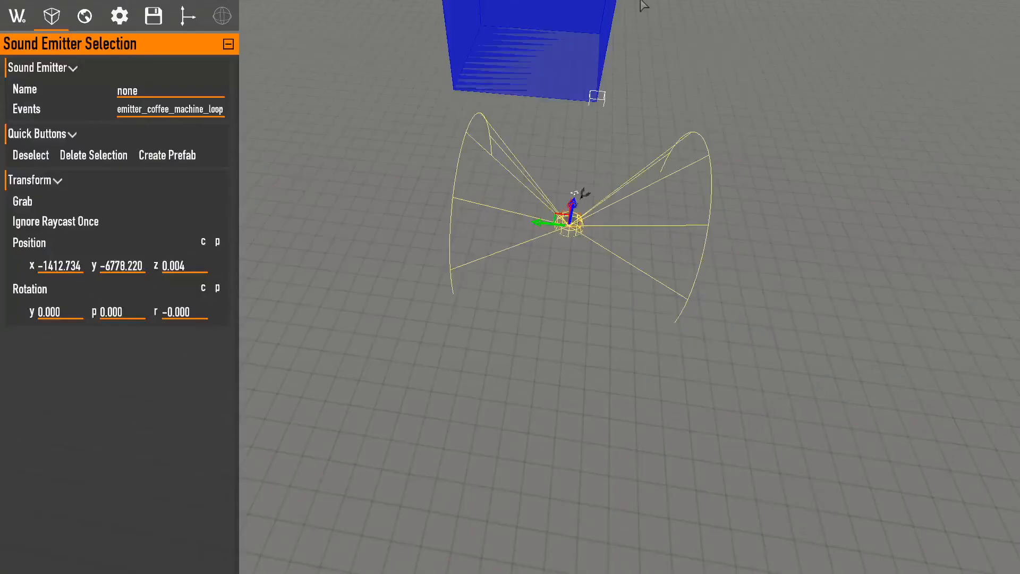
Spawn a sound area emitter on the open ground away from the existing sound units.
click(29, 22)
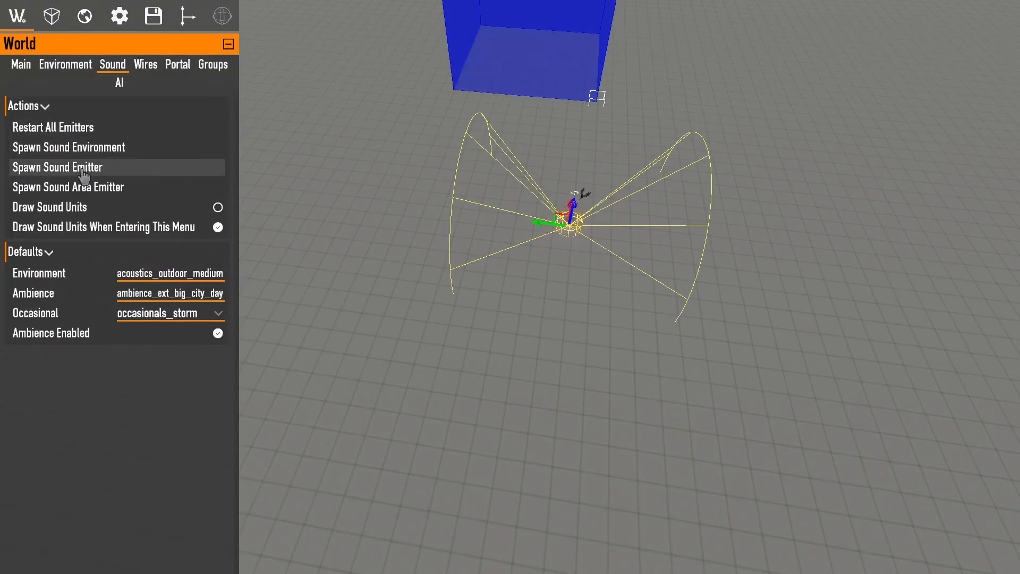
key(d)
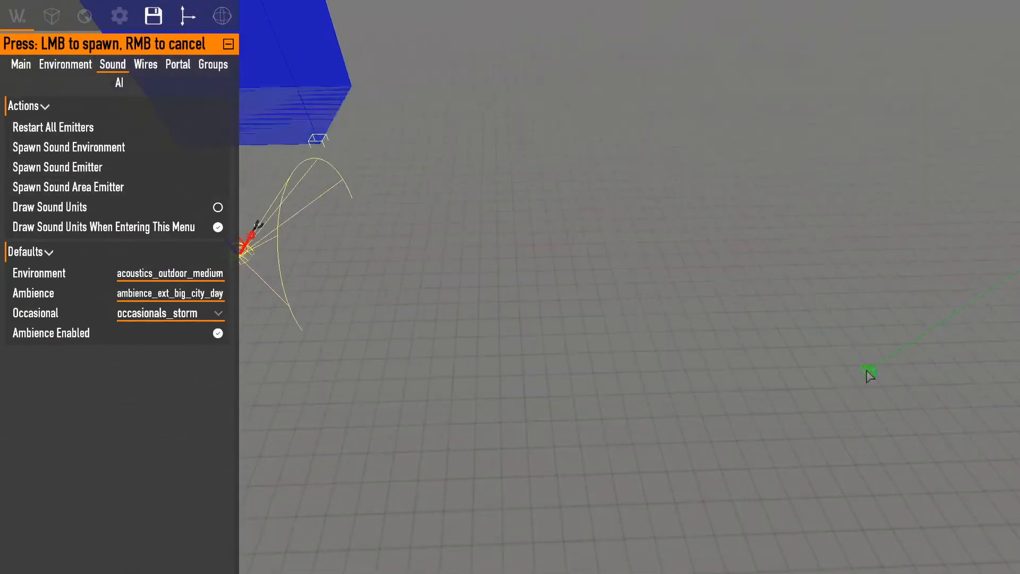
click(494, 262)
right_click(701, 446)
key(w)
key(a)
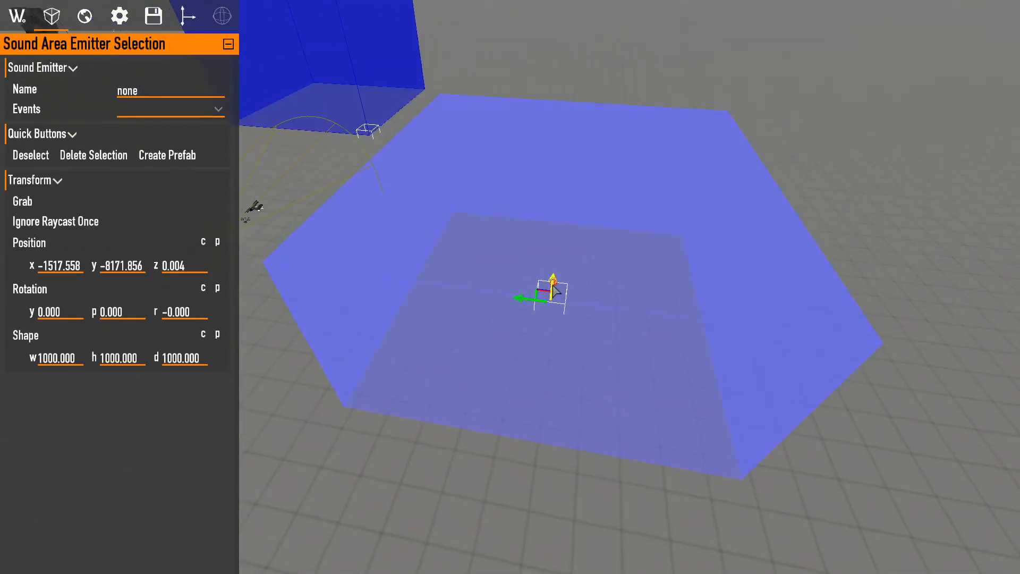
Raise the sound area emitter to a height of 275.004.
right_drag(553, 287, 612, 266)
key(w)
key(a)
drag(614, 239, 642, 114)
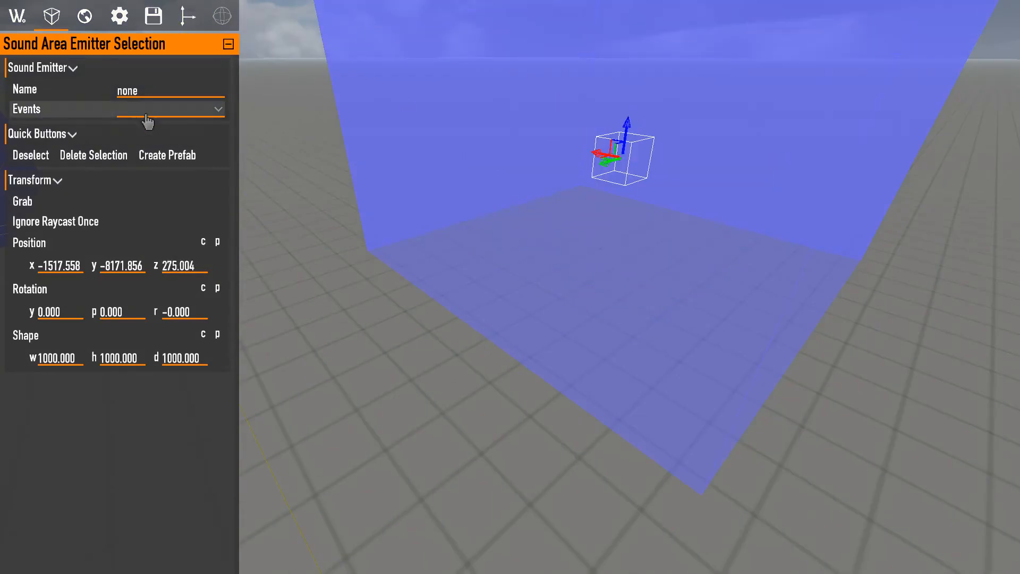
Look through the area emitter's event choices and view the placed sound units together.
click(147, 122)
click(231, 149)
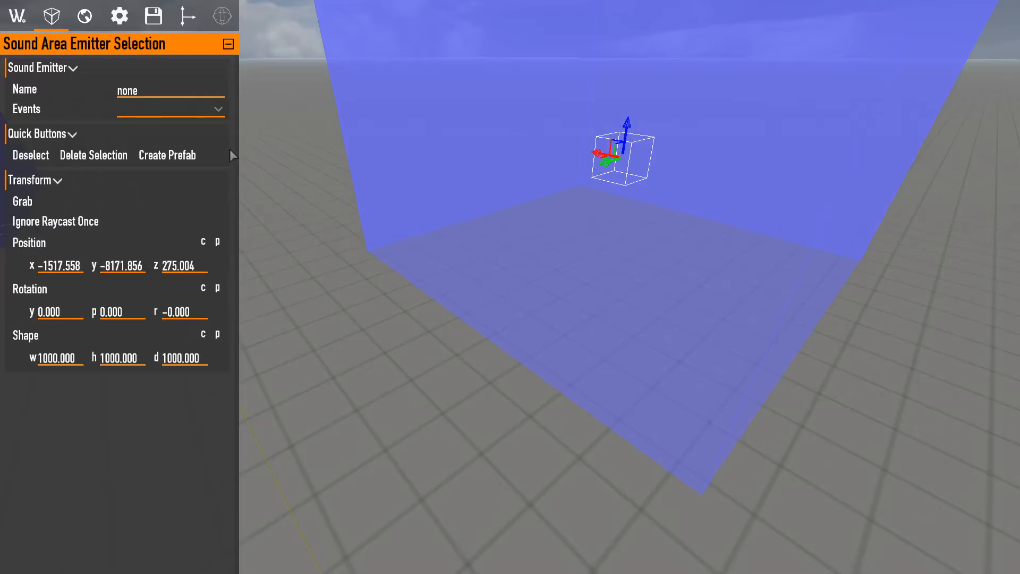
click(51, 16)
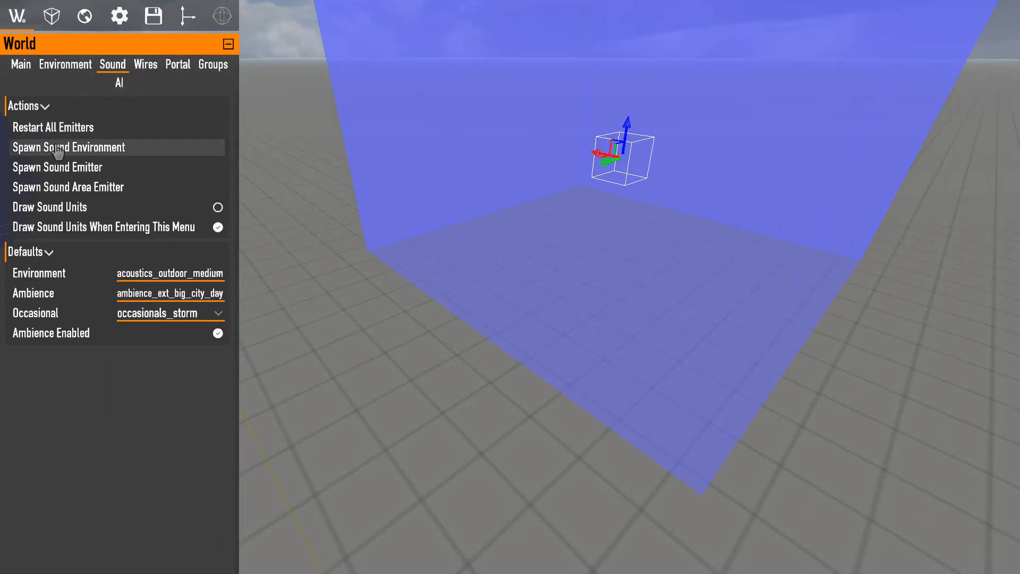
key(s)
right_drag(325, 181, 290, 177)
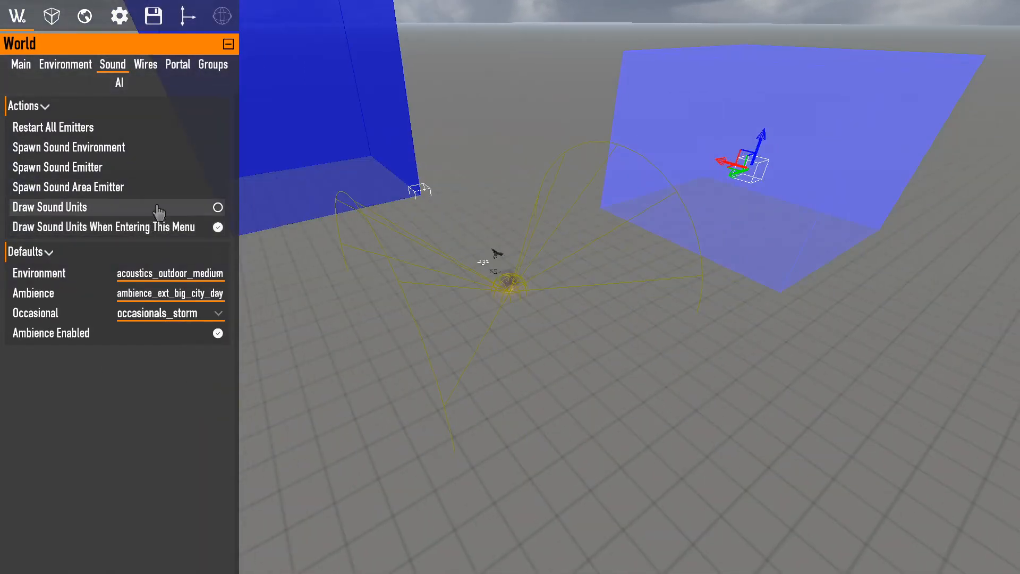
click(80, 19)
click(52, 17)
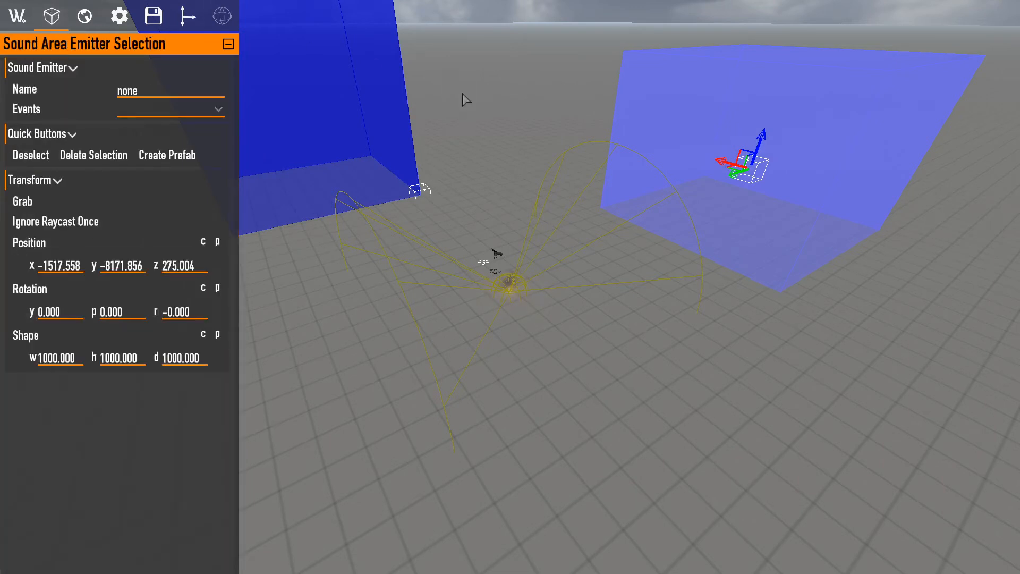
click(17, 16)
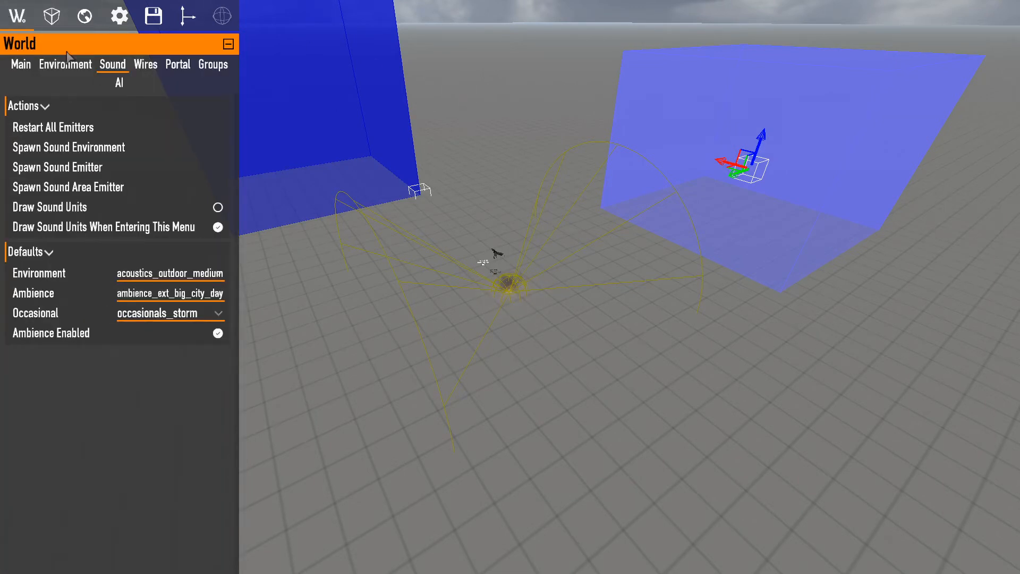
click(53, 17)
click(83, 16)
Spawn a PlaySound element on the open ground away from the existing sound units.
click(18, 16)
click(21, 64)
click(79, 132)
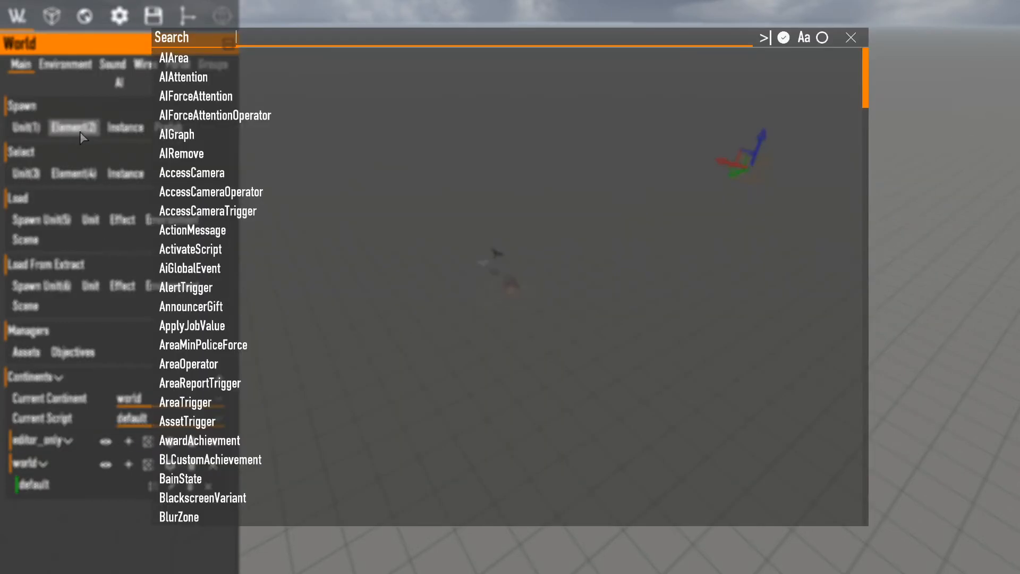
text(plays)
click(199, 59)
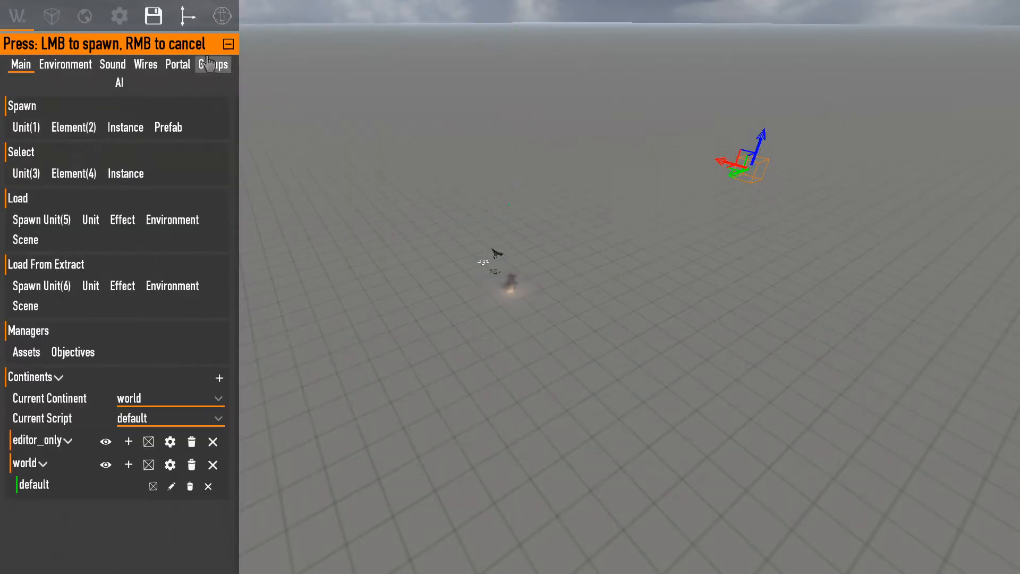
key(shift+s)
key(shift+w)
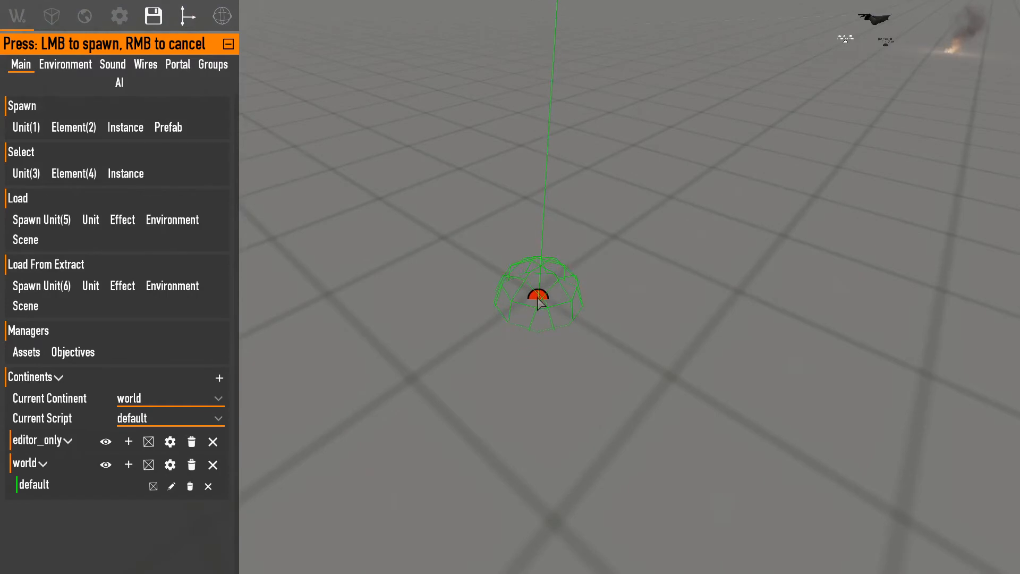
click(605, 294)
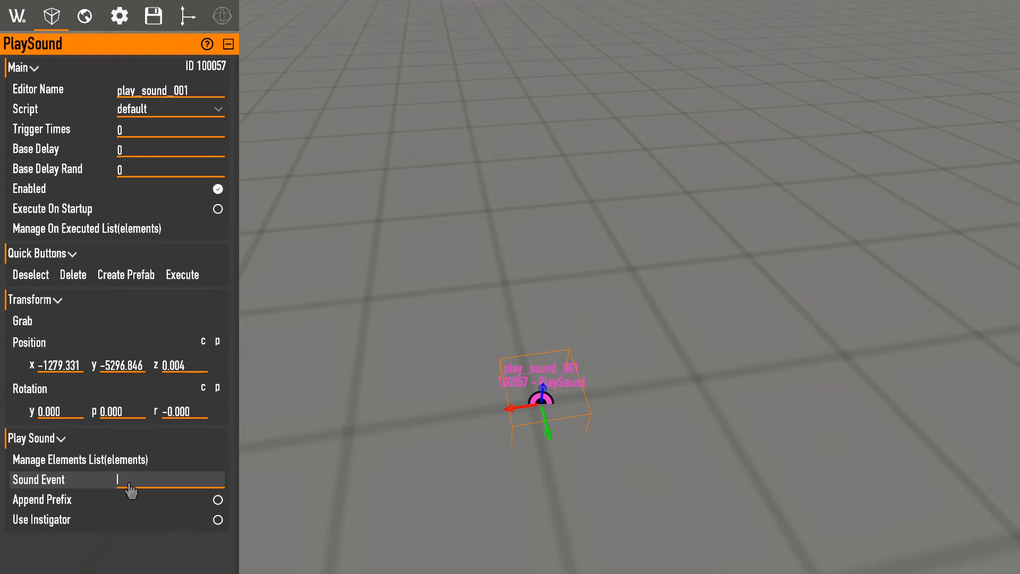
Set the PlaySound element's sound event to g01.
key(s)
right_drag(274, 468, 268, 446)
key(w)
key(w)
key(a)
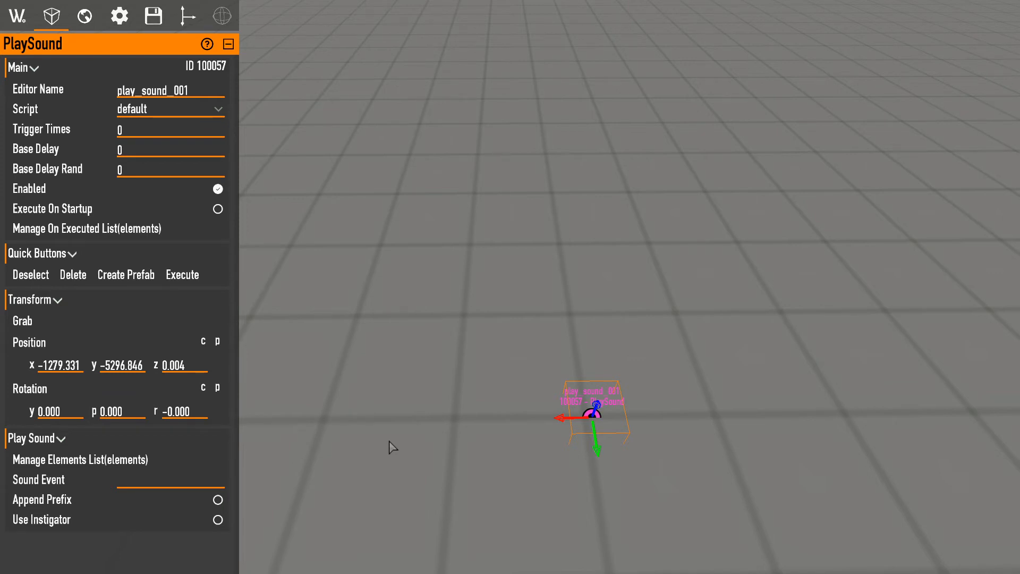
click(392, 446)
click(609, 425)
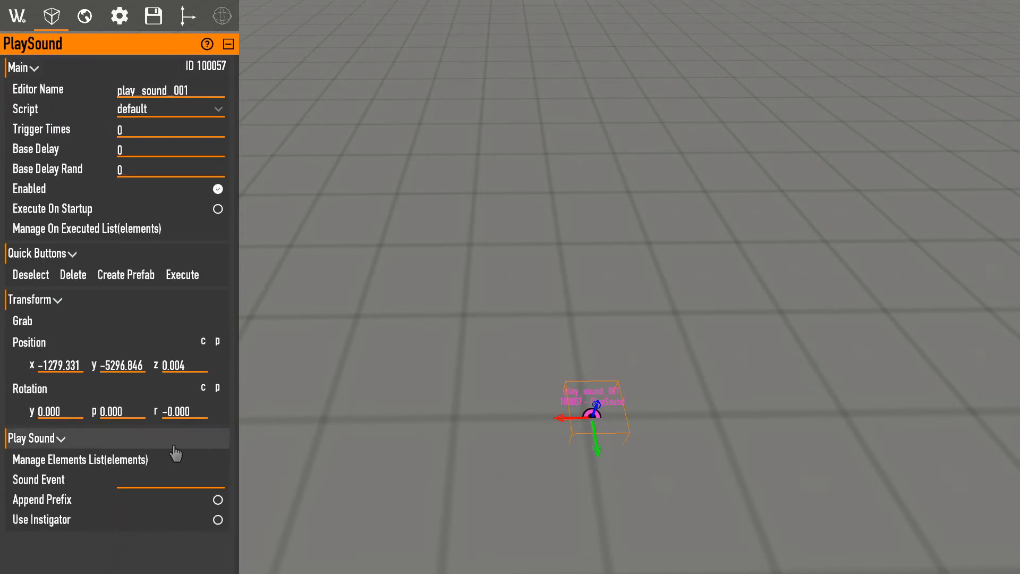
click(158, 486)
text(g)
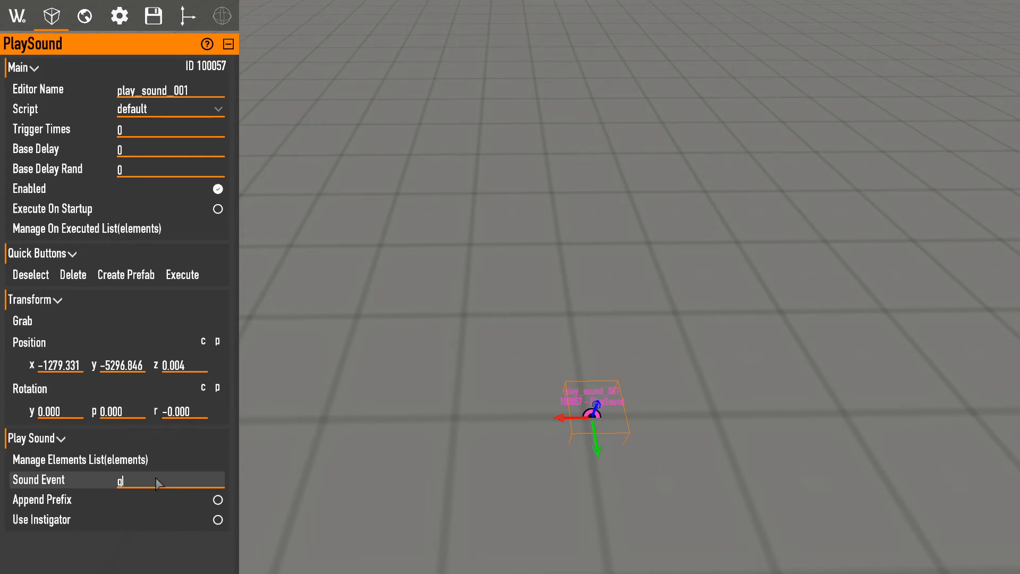
text(01)
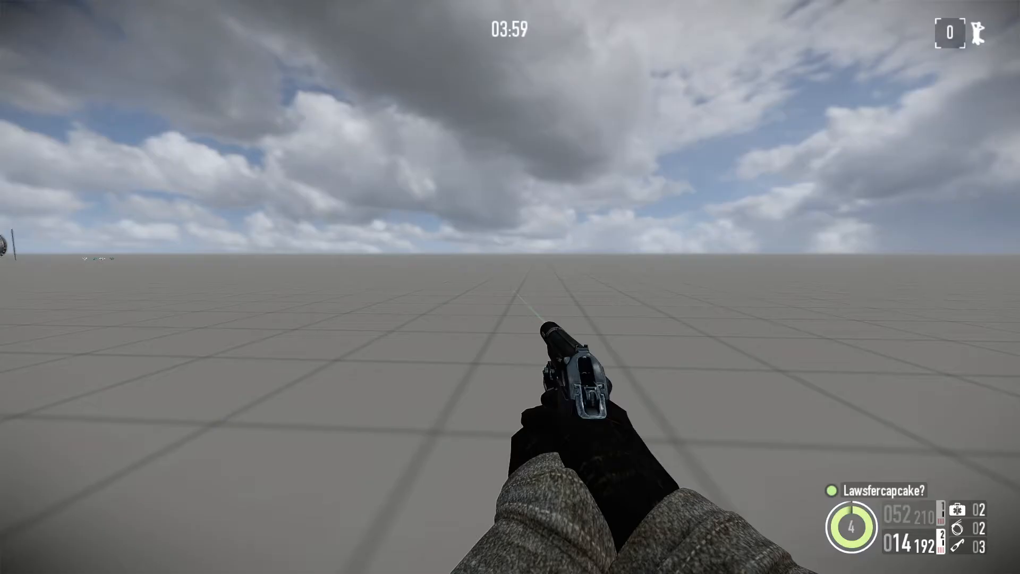
Test the g01 sound event in the game near the PlaySound element, then return to the level editor.
key(space)
key(space)
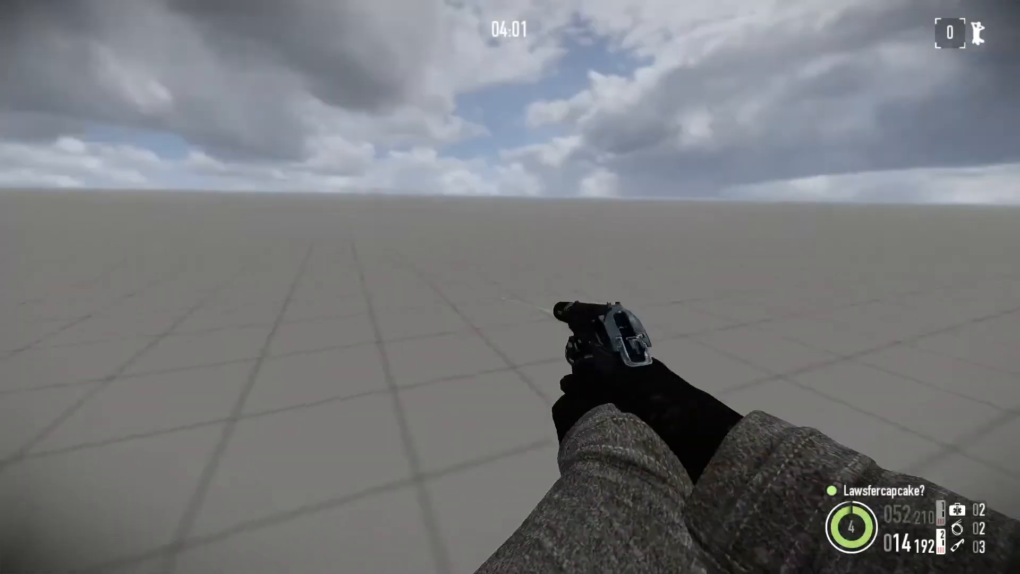
key(w)
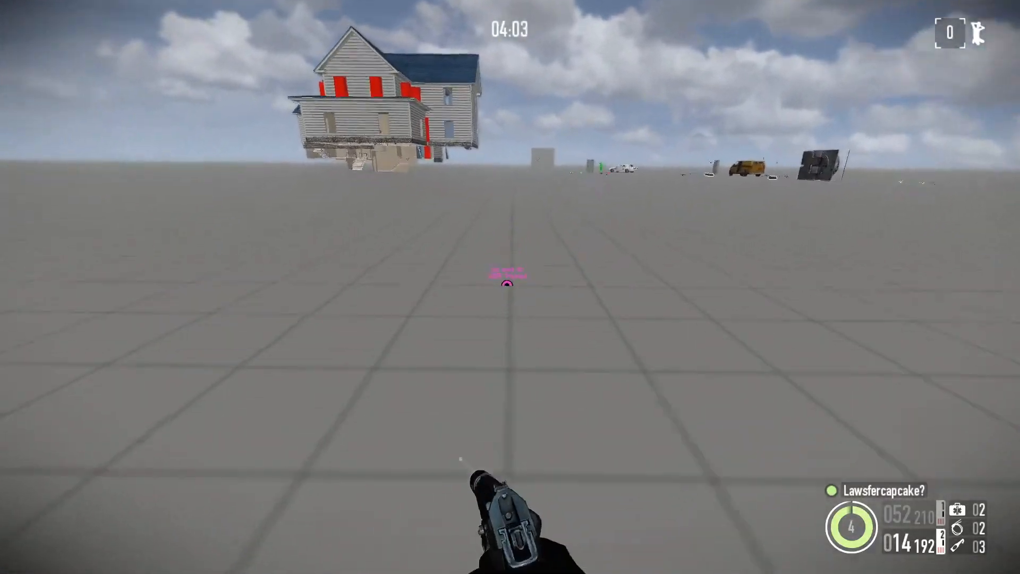
key(F10)
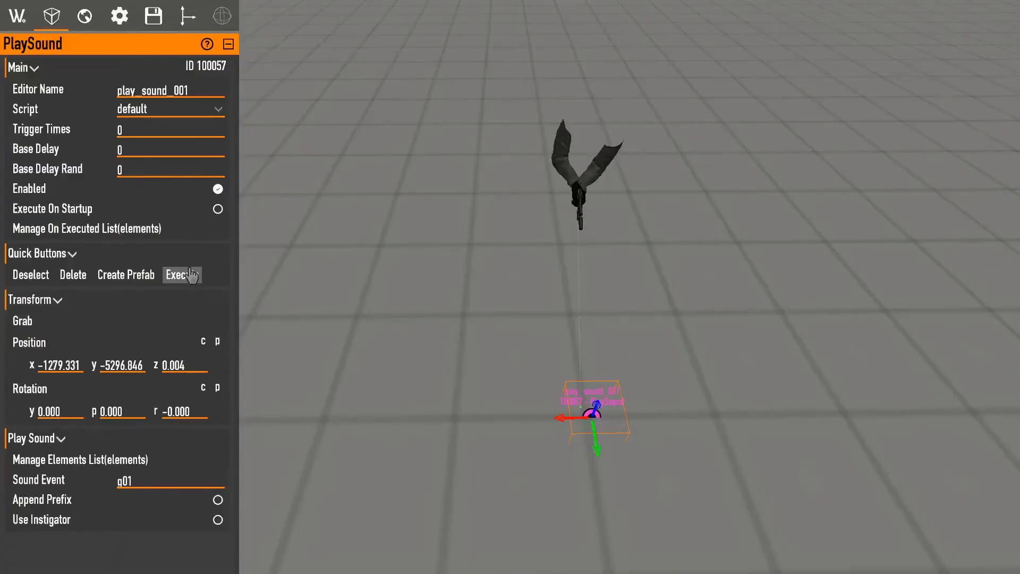
key(F10)
key(F10)
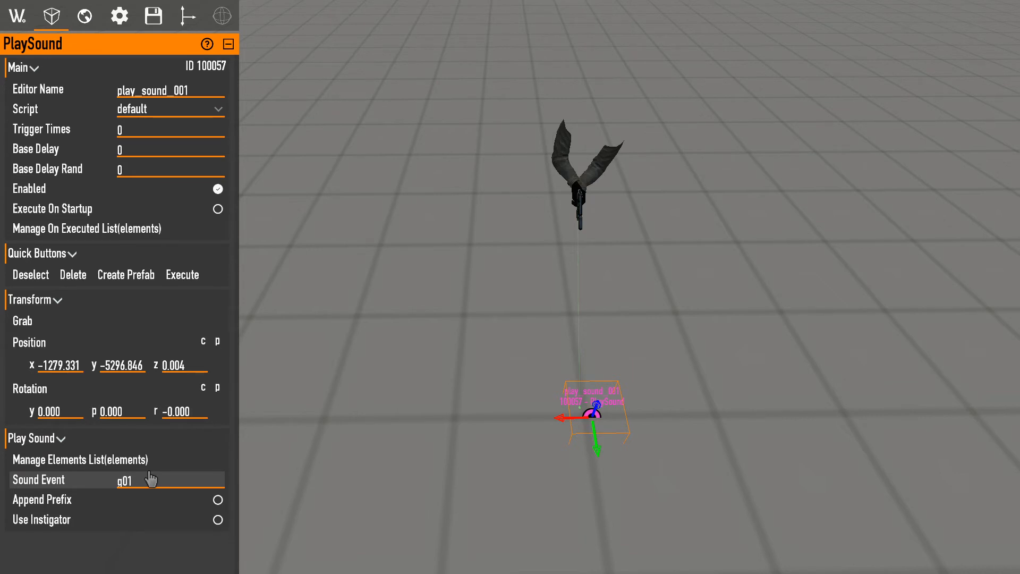
Replace the PlaySound element's sound event with shield_identification.
click(132, 481)
key(BackSpace)
key(BackSpace)
key(BackSpace)
text(shield_identification)
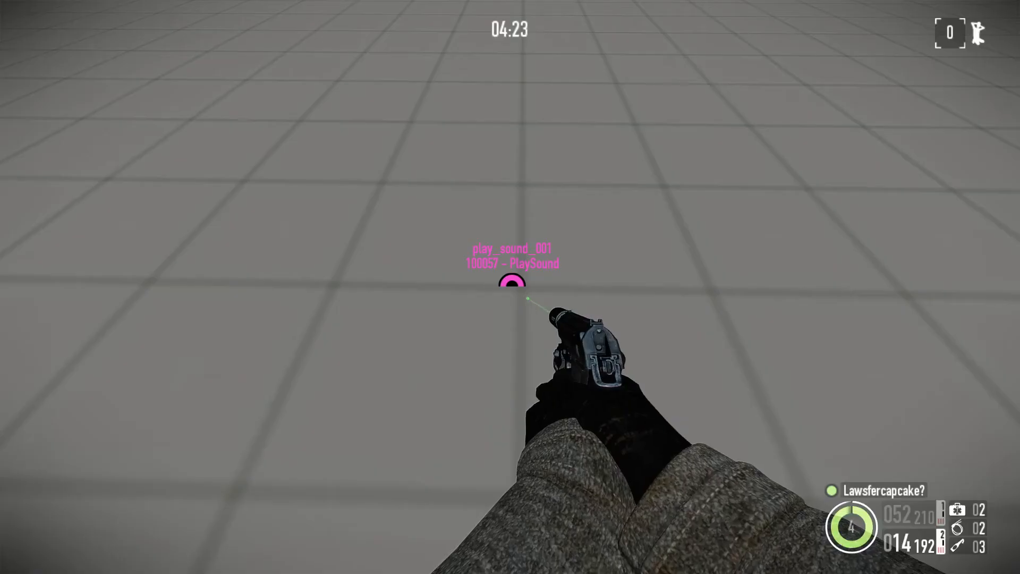
Fire test shots around the PlaySound element in the game, reload the pistol and return to the level editor.
click(510, 287)
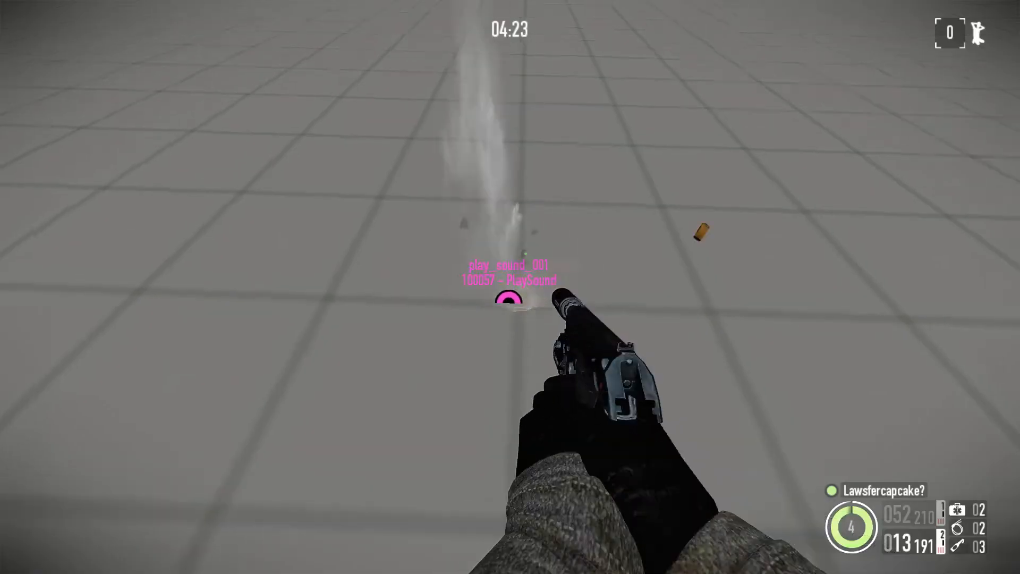
click(510, 287)
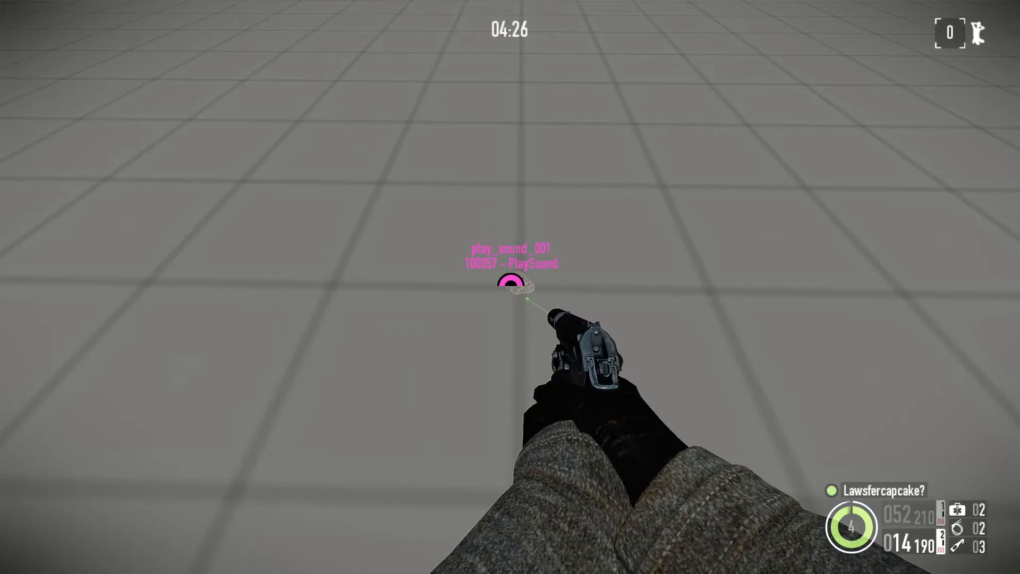
click(510, 287)
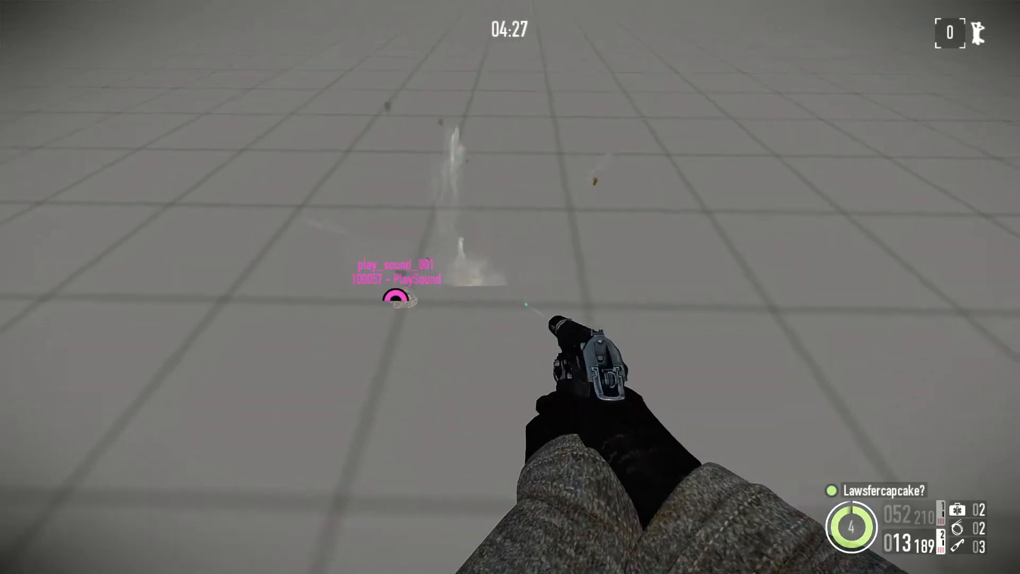
key(r)
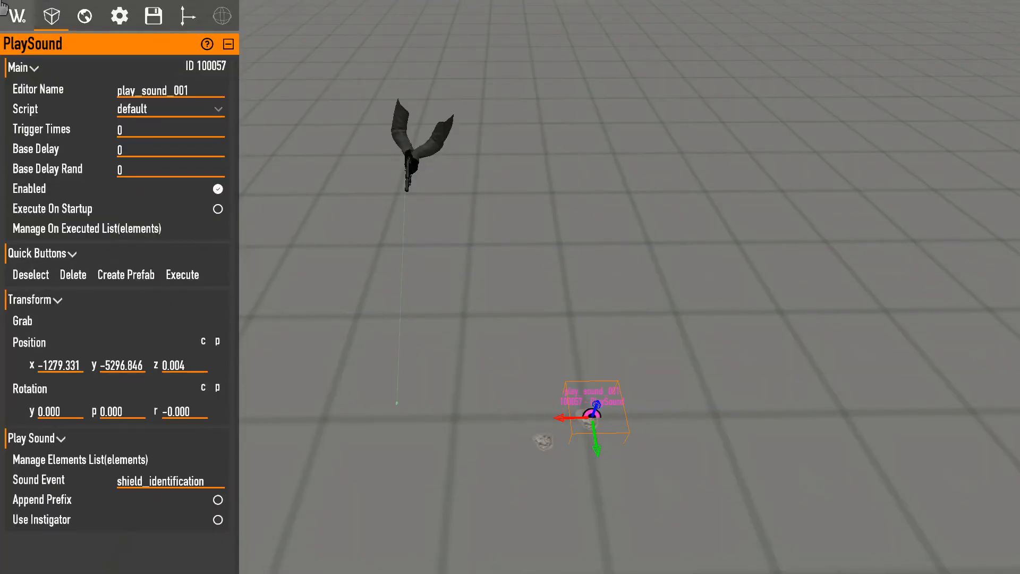
Spawn a TeammateComment element on the ground beside the PlaySound element.
click(16, 15)
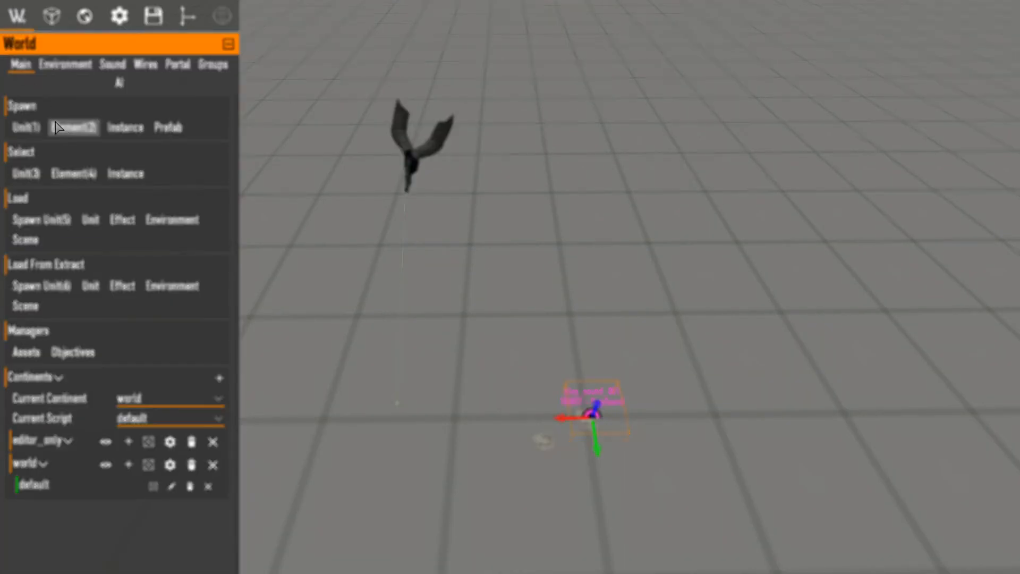
click(55, 129)
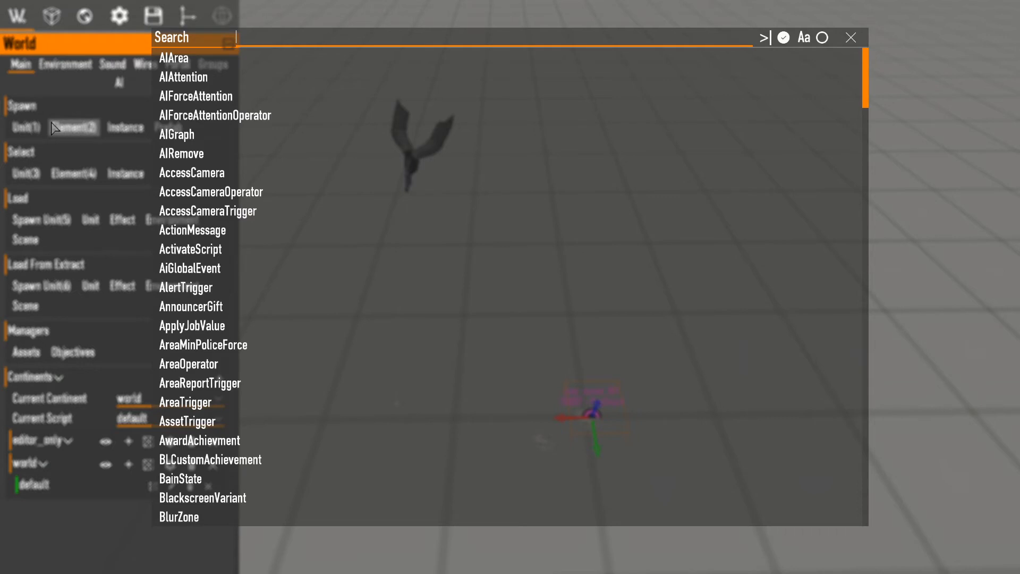
text(team)
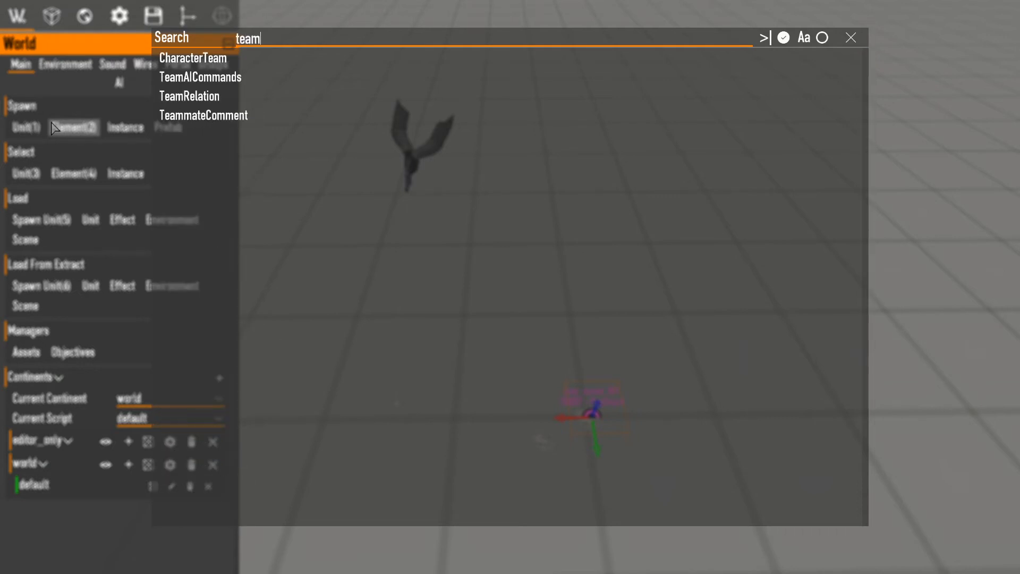
click(211, 114)
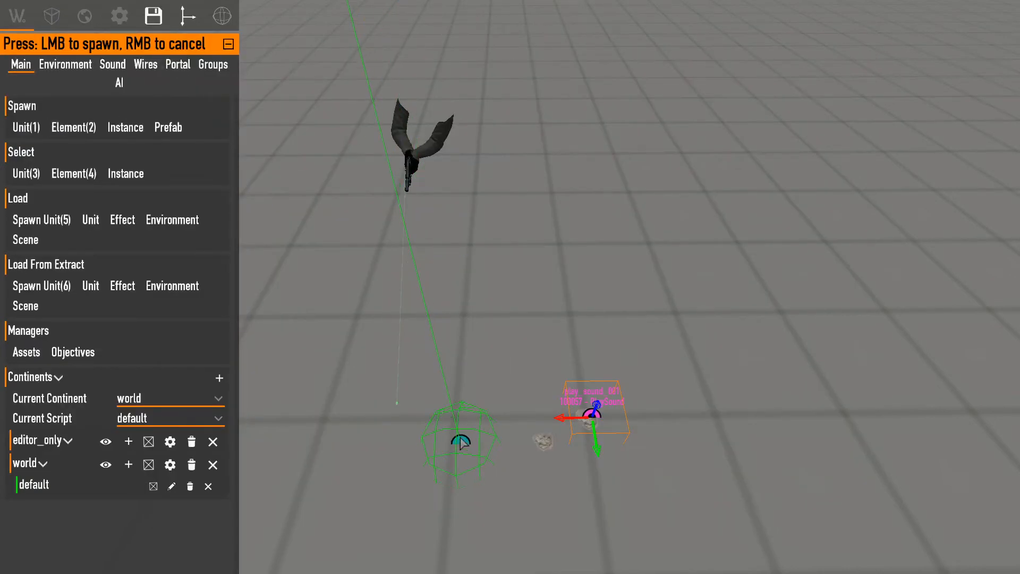
click(455, 416)
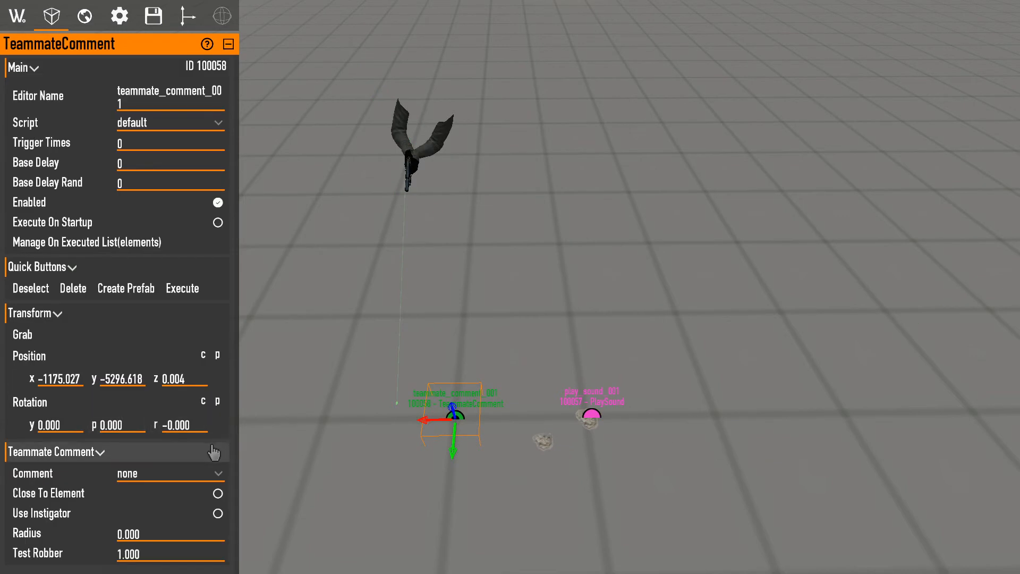
Look through the comment choices available for the TeammateComment element, from the g entries to the und entries and back.
click(170, 474)
scroll(154, 401, down, 20)
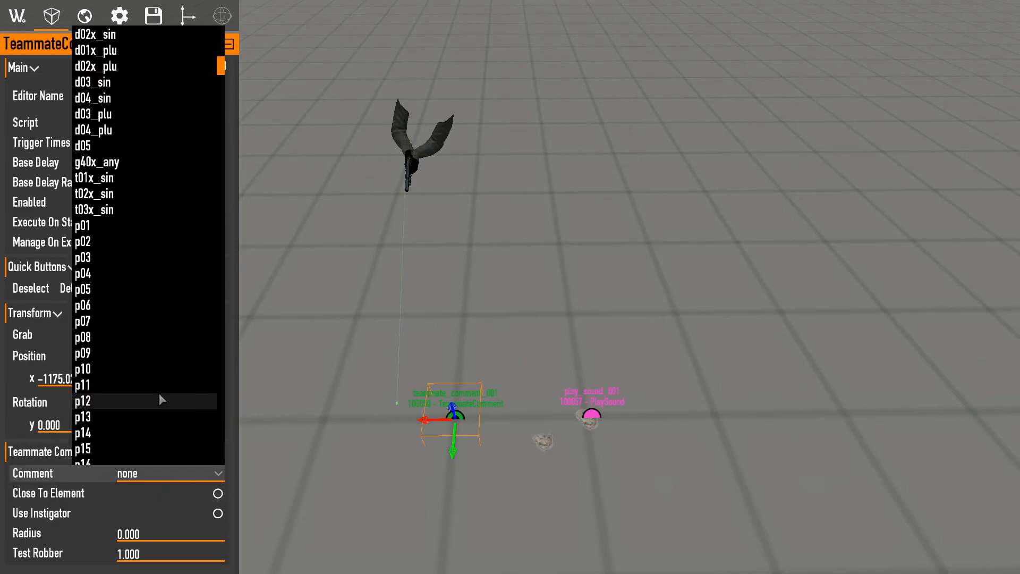
scroll(139, 414, down, 20)
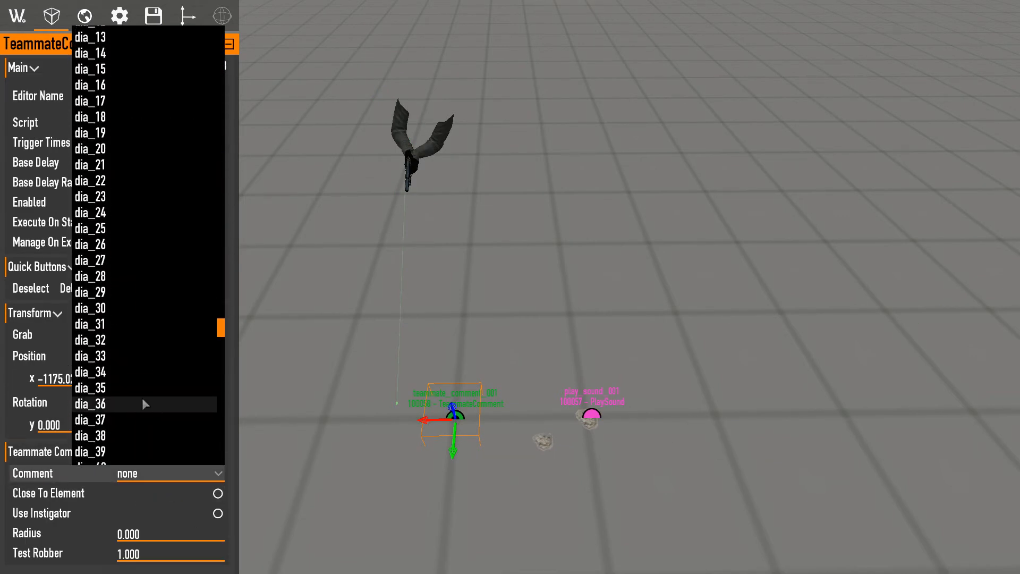
scroll(146, 421, up, 15)
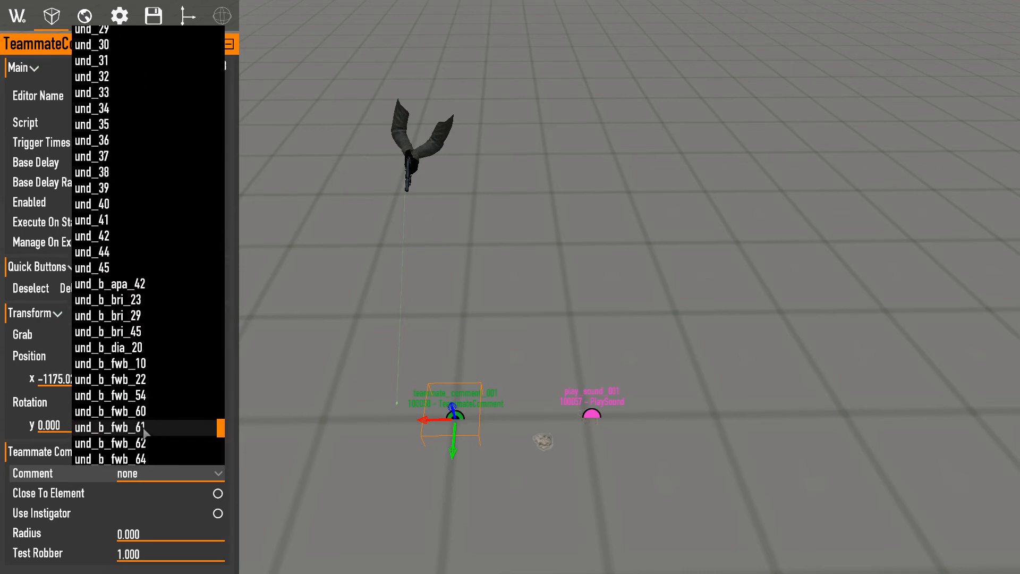
scroll(136, 388, up, 20)
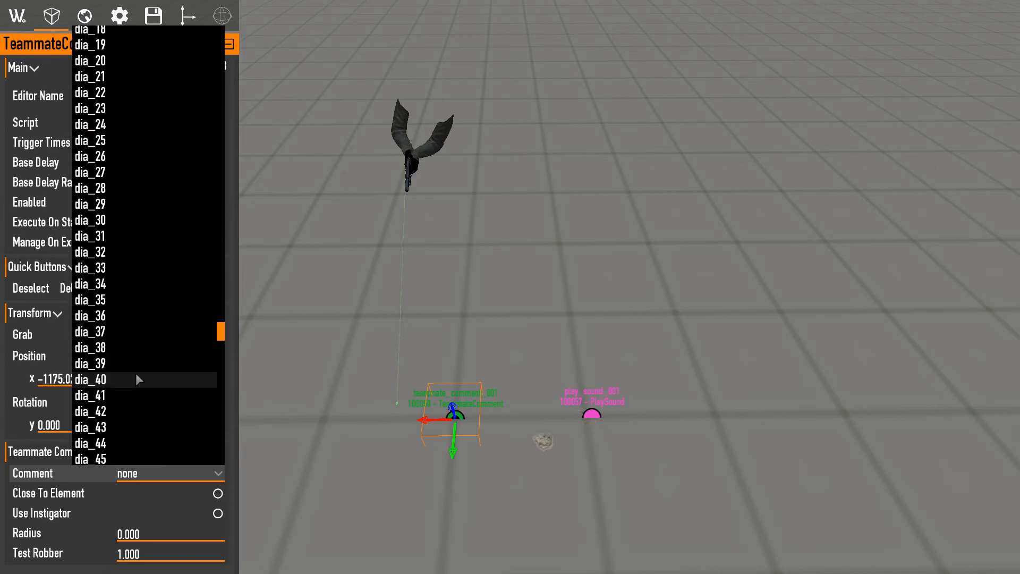
scroll(76, 260, up, 20)
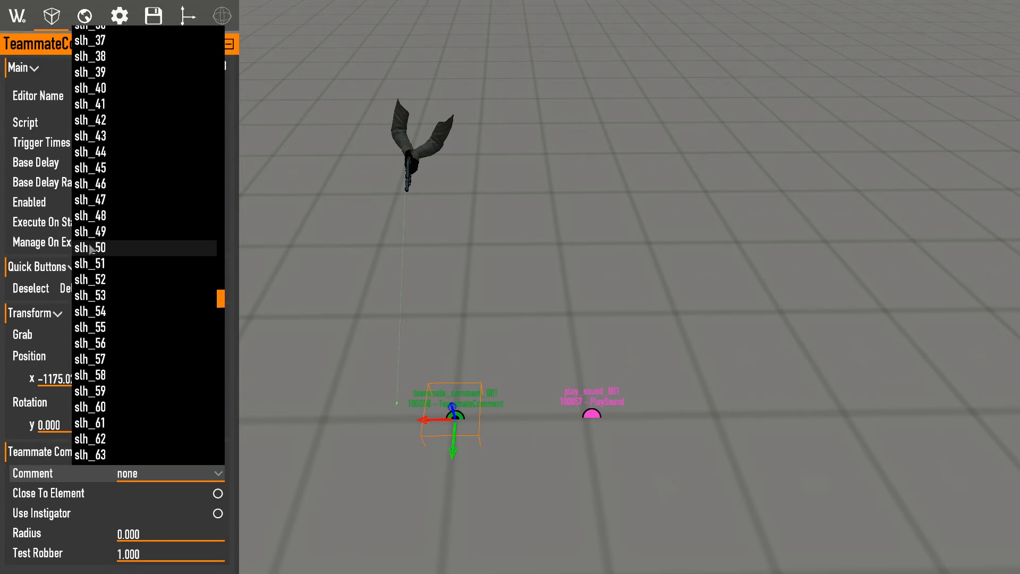
scroll(92, 246, up, 20)
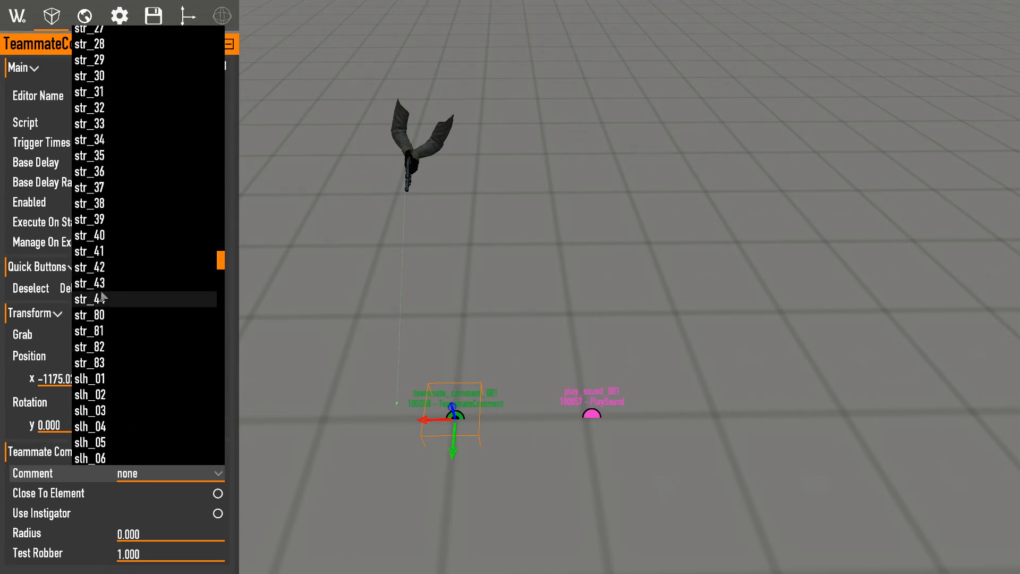
scroll(109, 283, up, 3)
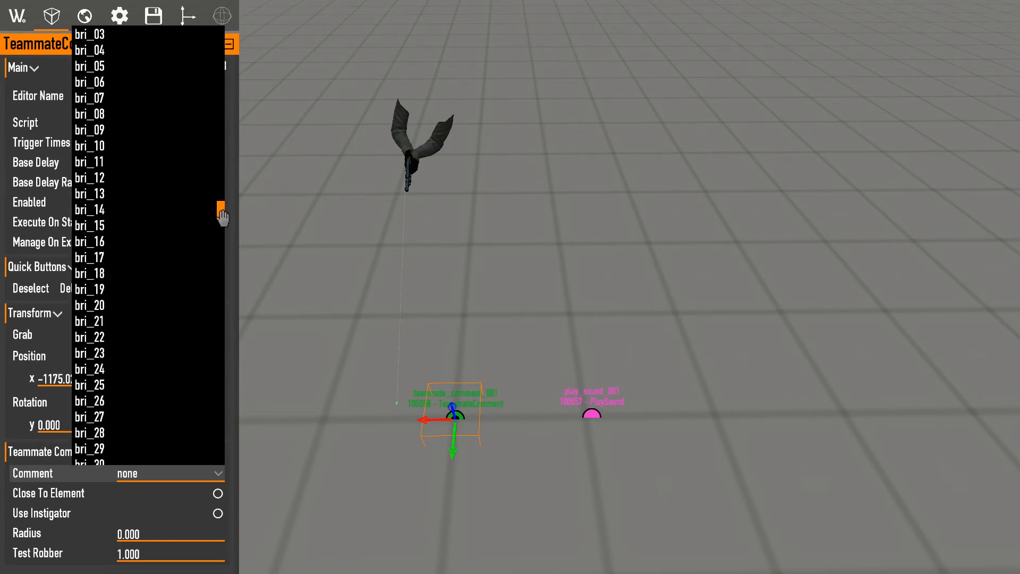
drag(222, 214, 229, 45)
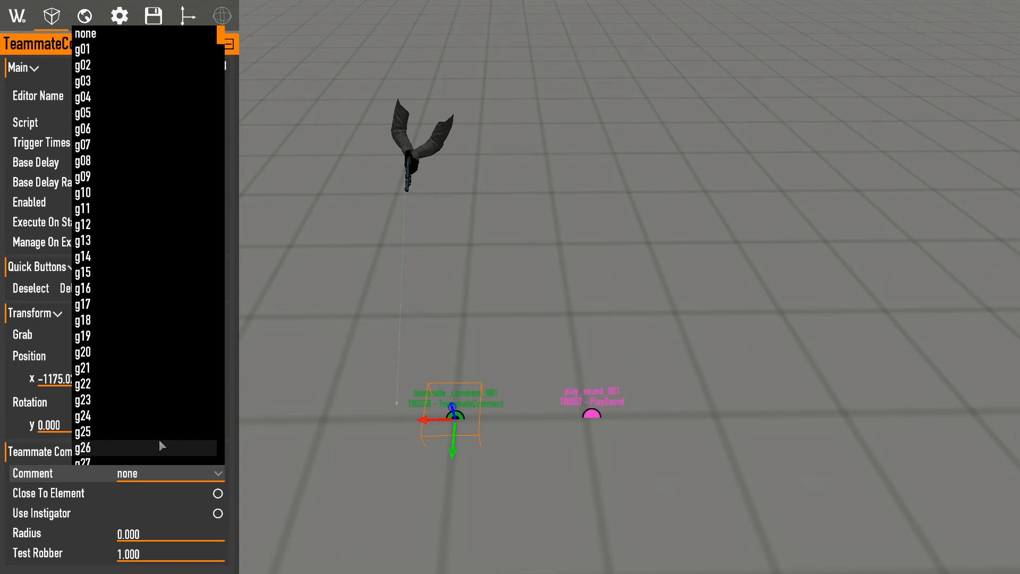
Set the TeammateComment element's comment to g29 and enable Close To Element.
click(160, 440)
click(141, 474)
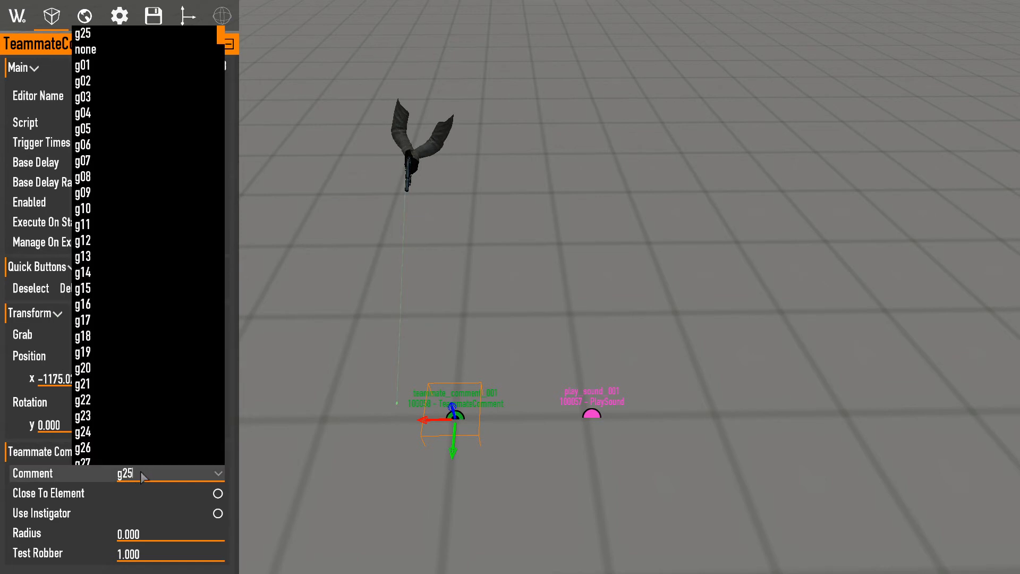
key(BackSpace)
key(BackSpace)
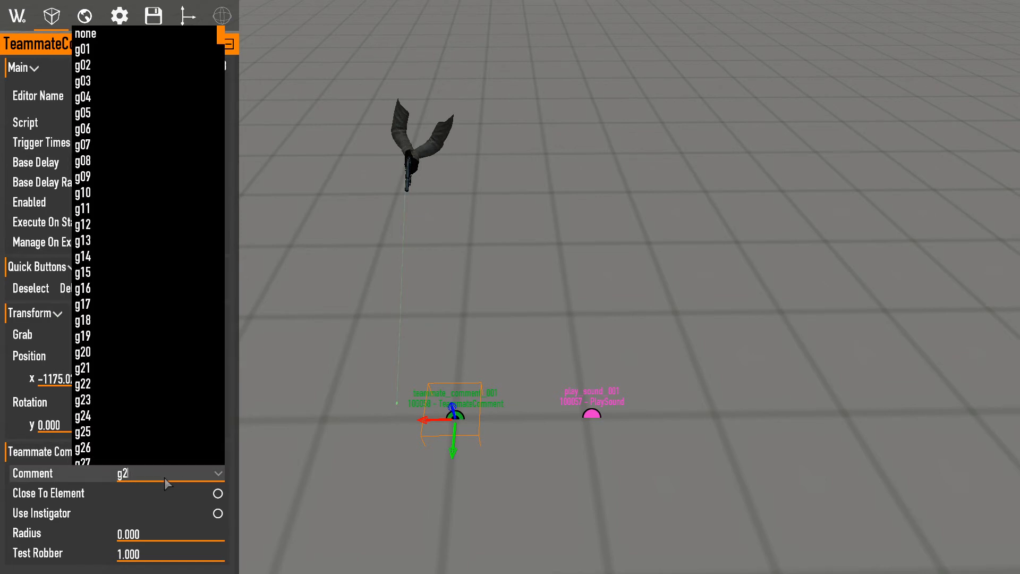
click(127, 34)
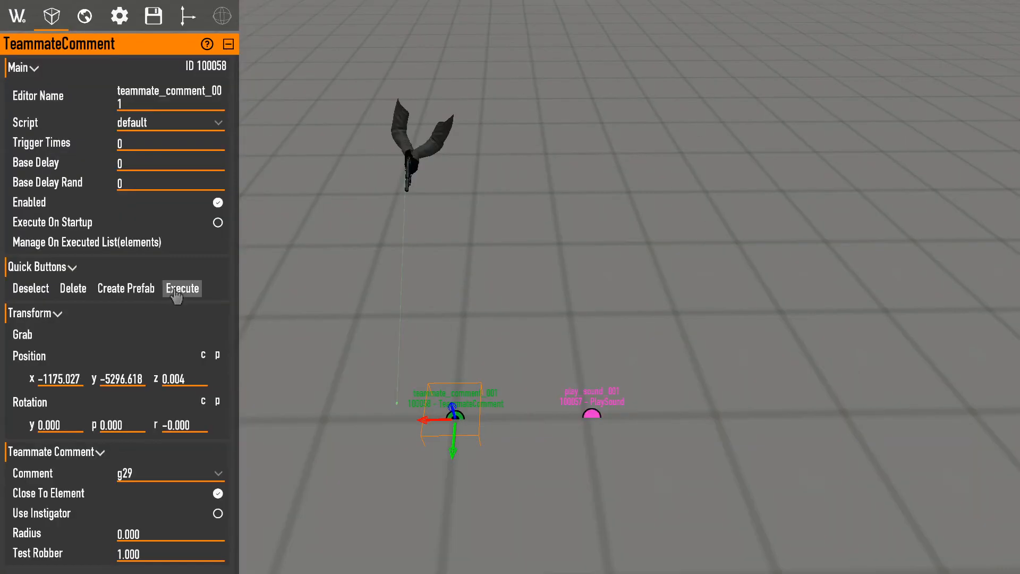
Execute the TeammateComment element as a test and set its Test Robber value to 2.
click(181, 289)
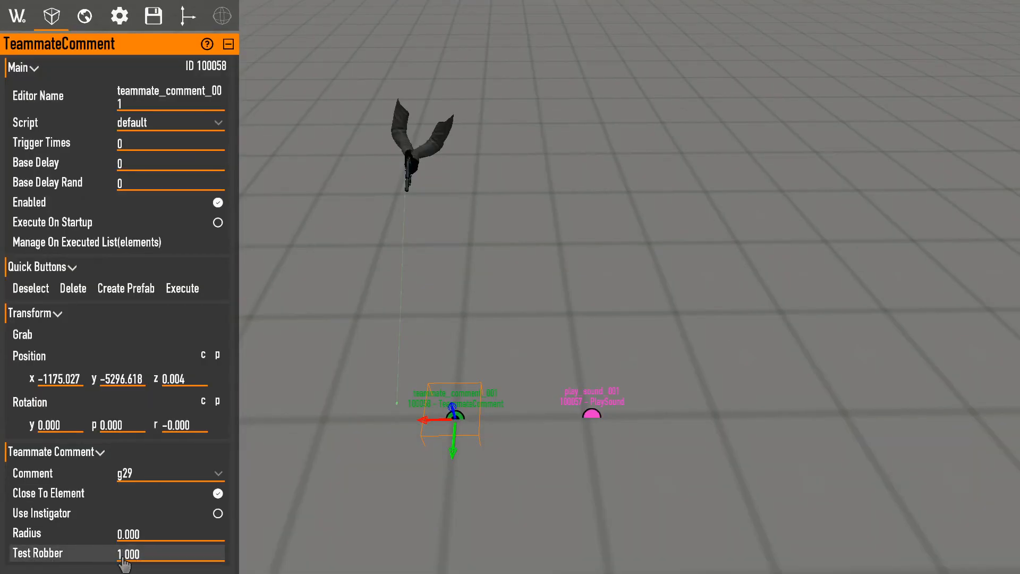
key(BackSpace)
text(2)
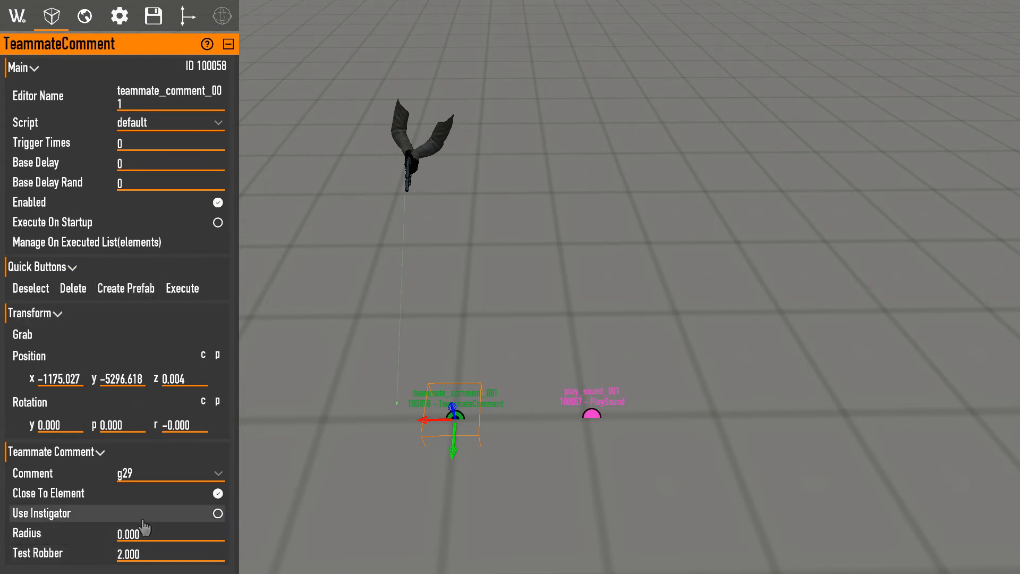
Disable Close To Element on the TeammateComment element and set its Test Robber value to 5.
click(218, 494)
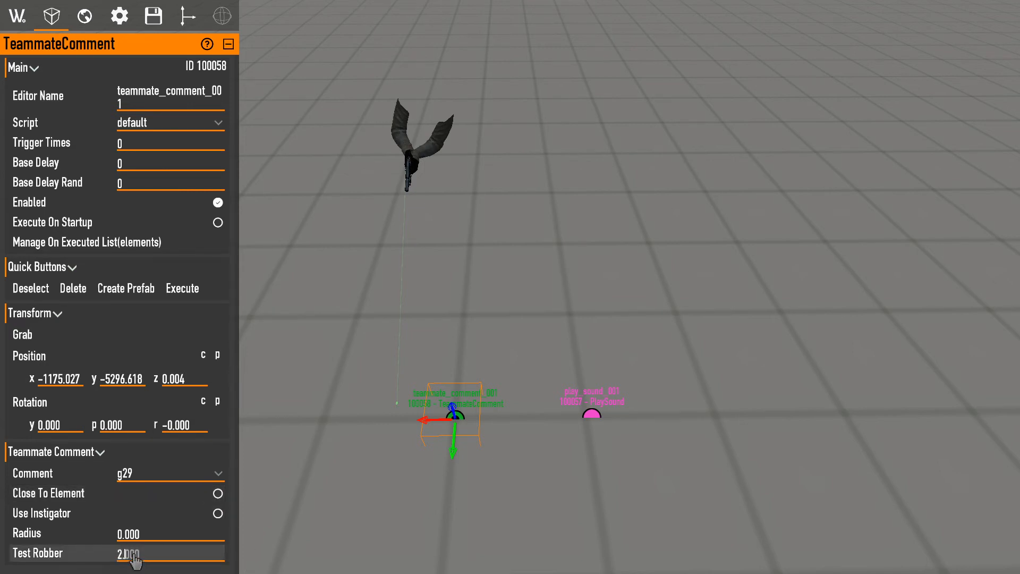
drag(126, 553, 120, 557)
text(5)
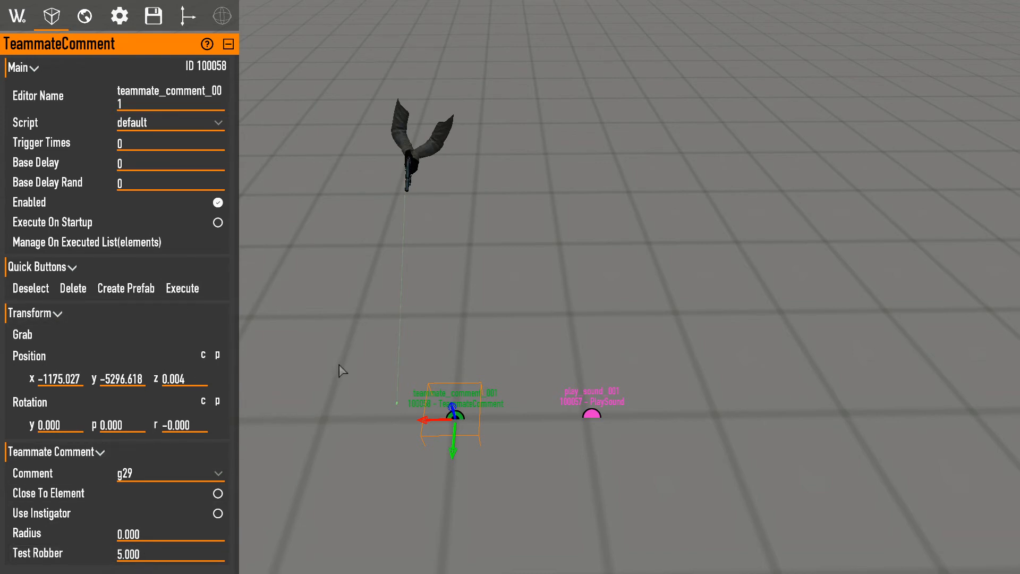
key(F10)
click(510, 286)
key(r)
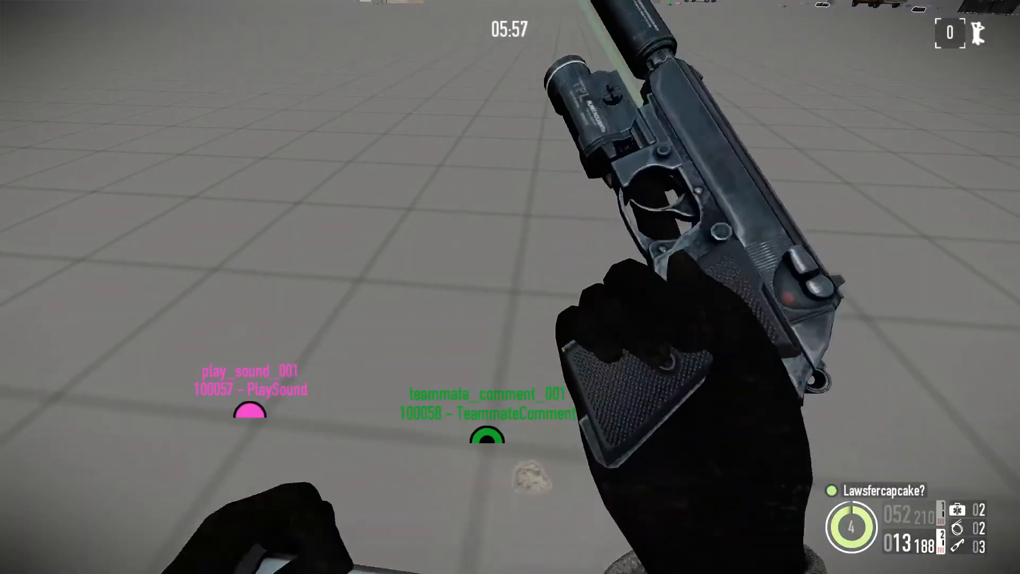
key(F10)
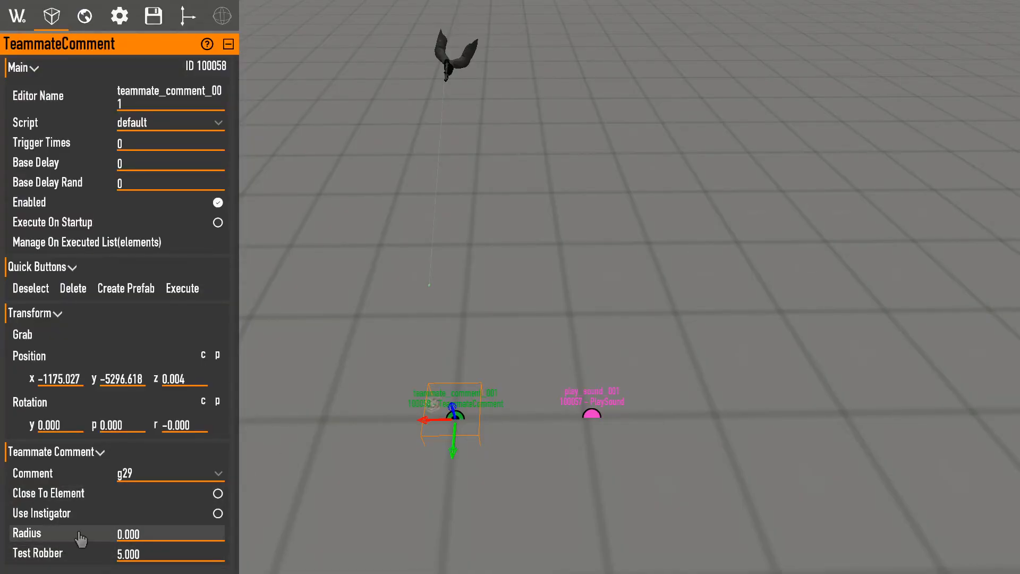
Set the TeammateComment element's Radius to 500.
mouse_move(81, 538)
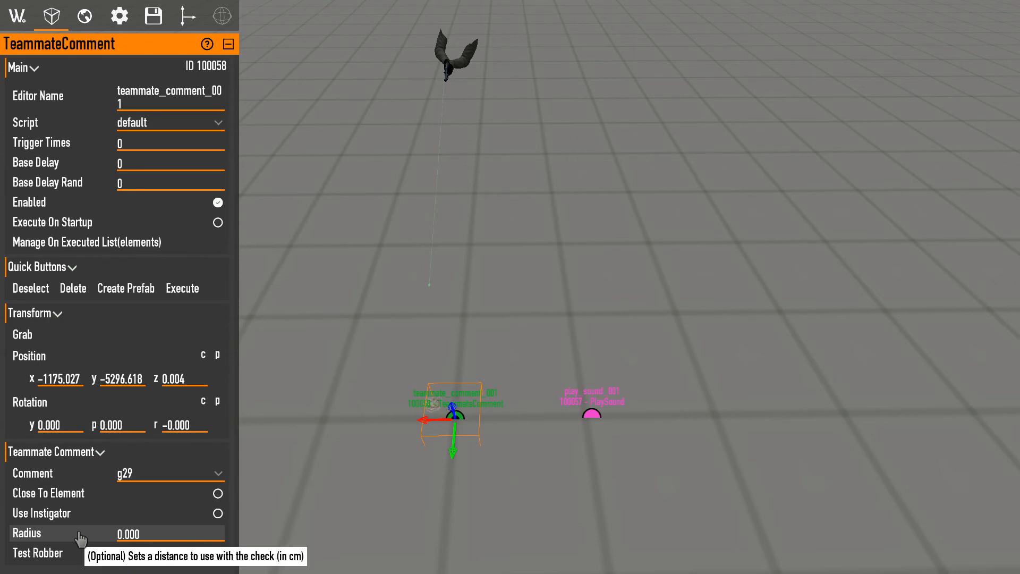
drag(141, 537, 125, 538)
text(4)
text(5)
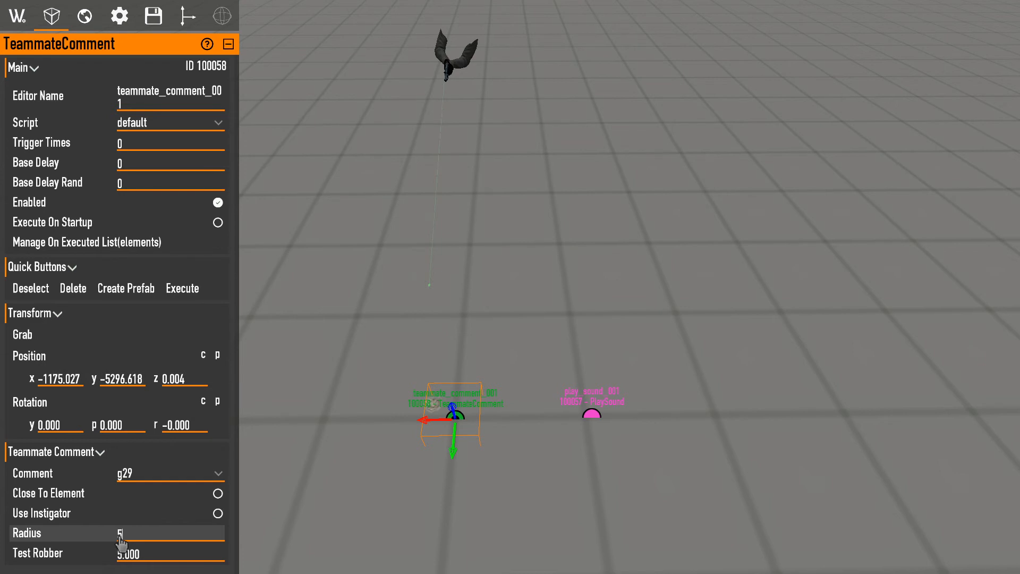
text(00s)
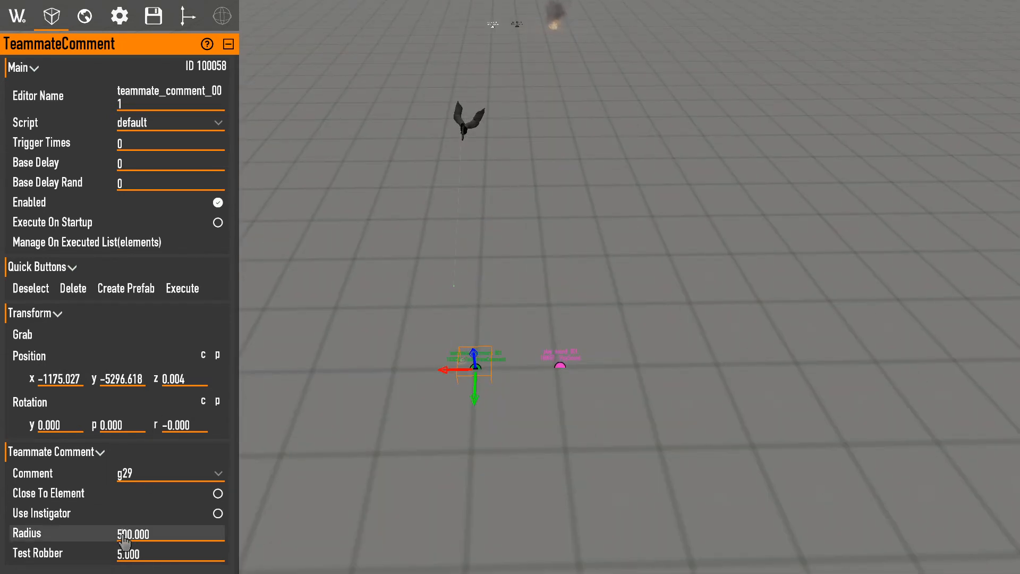
Set the TeammateComment element's Radius to 100 and test-execute it with the player standing at different distances.
key(F10)
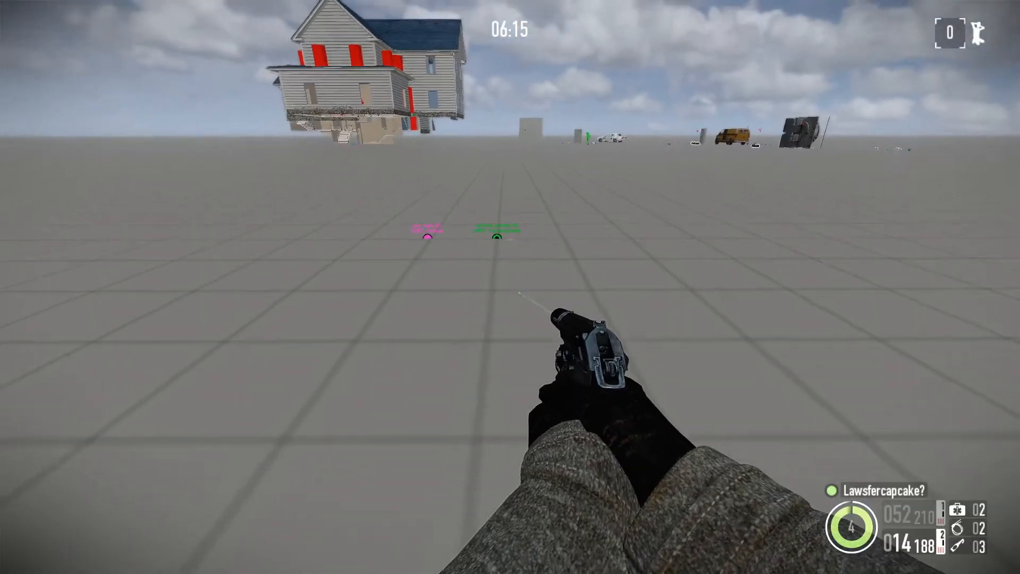
key(F10)
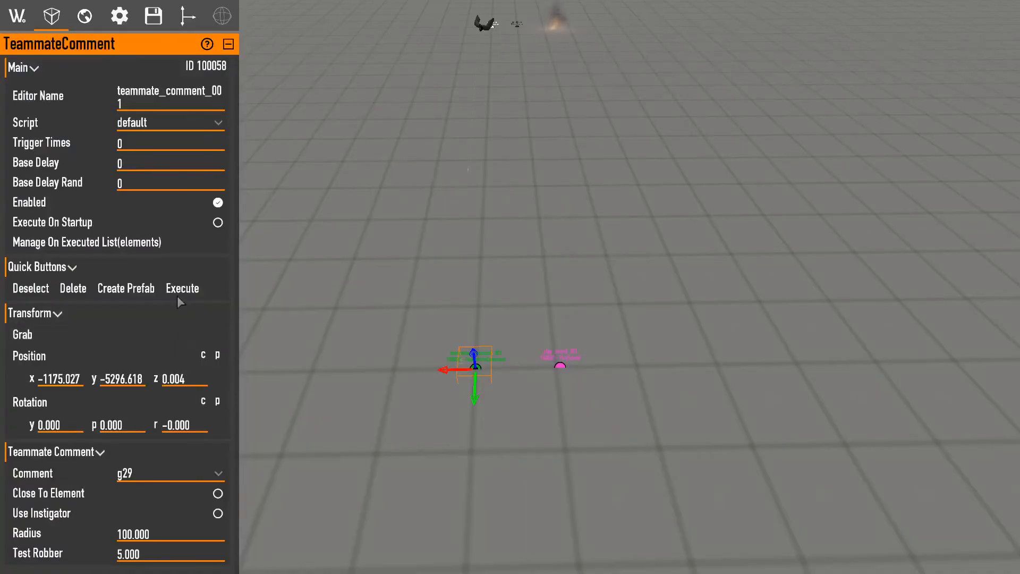
key(F10)
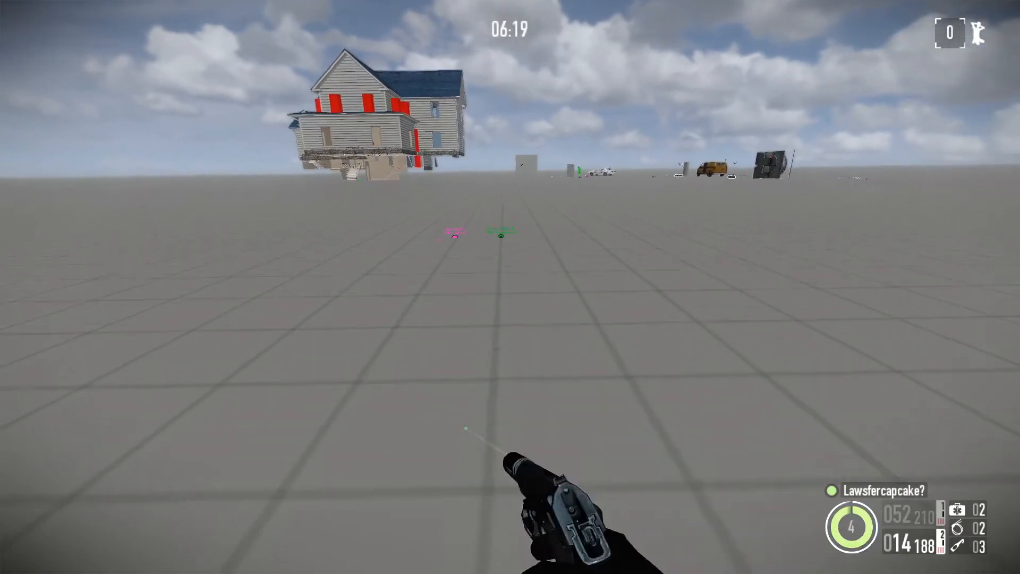
key(F10)
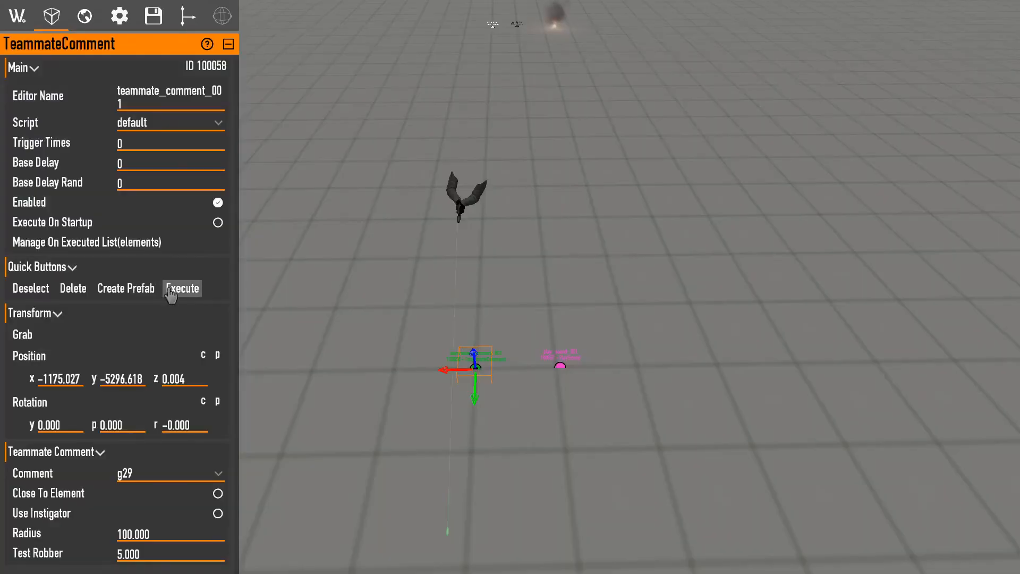
key(F10)
key(F10)
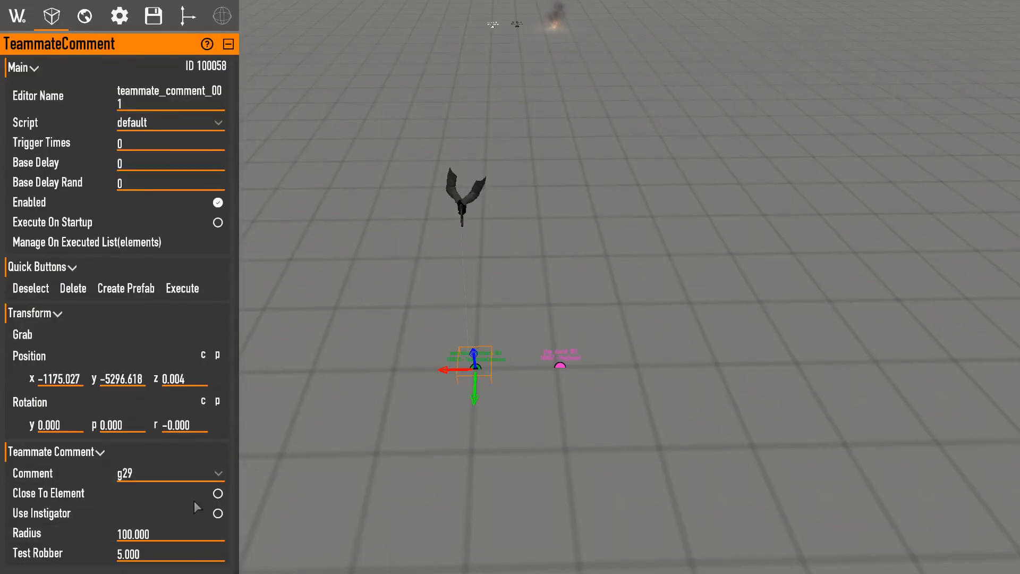
Enable Close To Element and test the TeammateComment element again, repositioning the player in play mode.
key(F10)
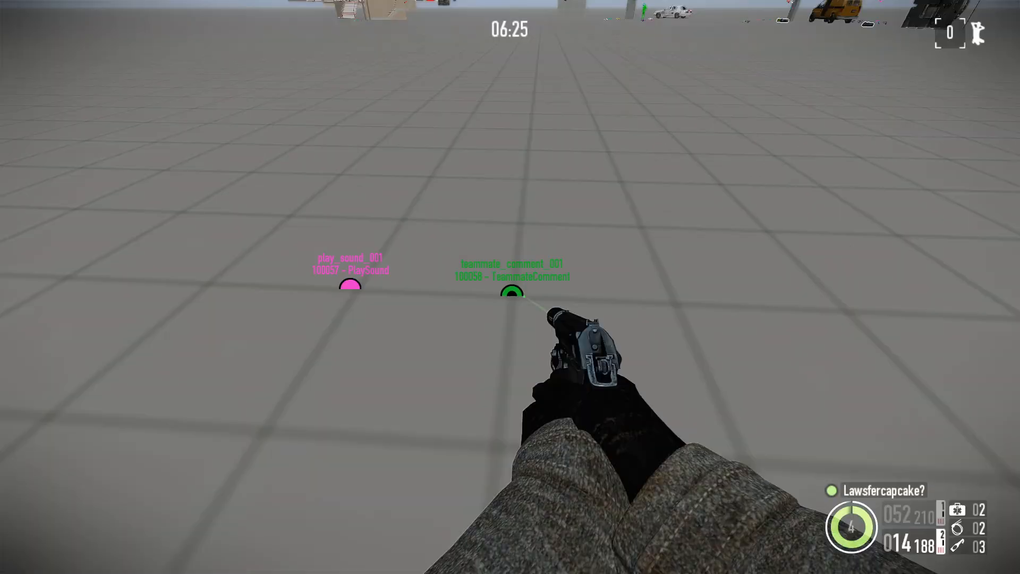
key(F10)
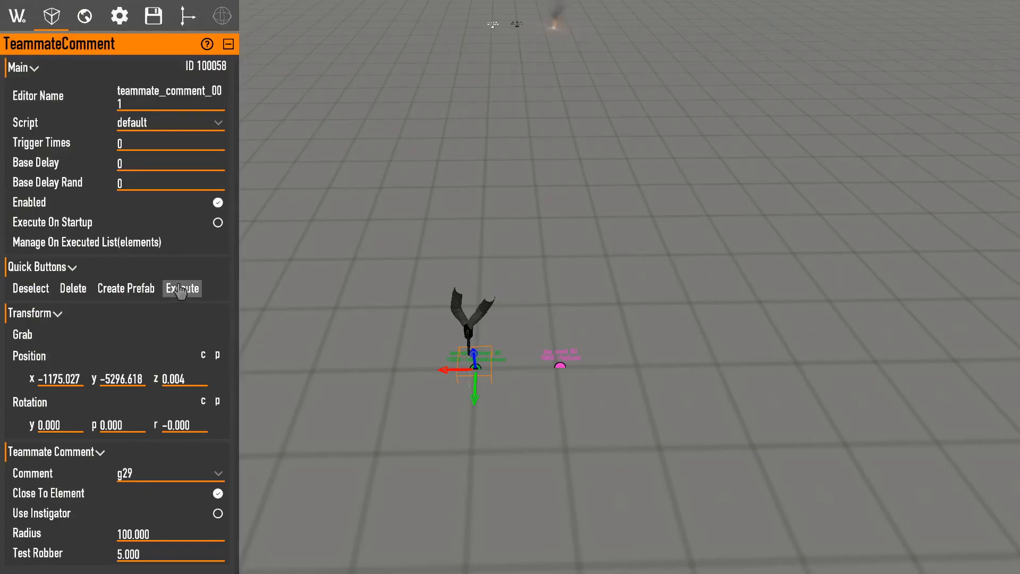
key(F10)
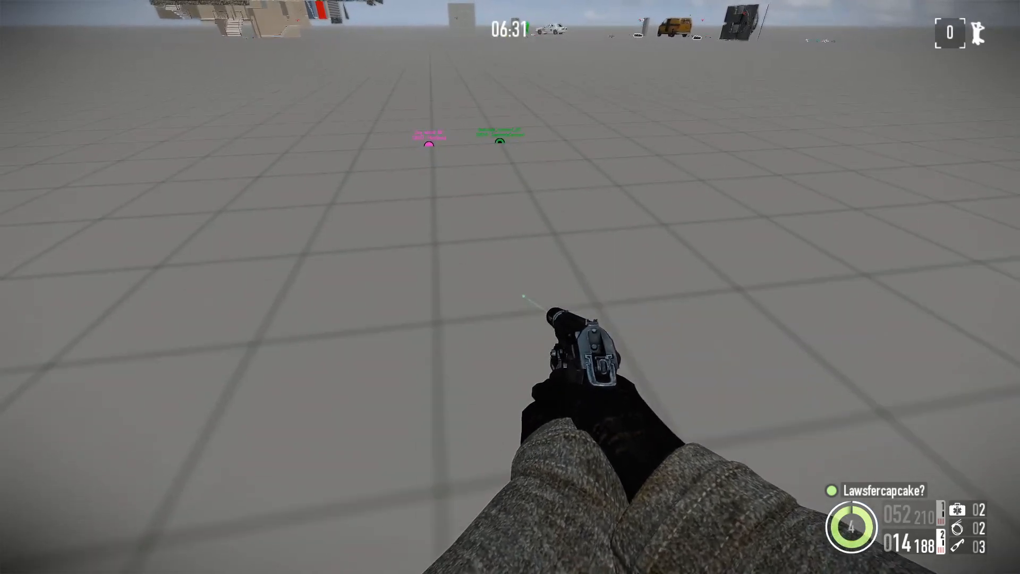
click(510, 287)
click(510, 287)
key(r)
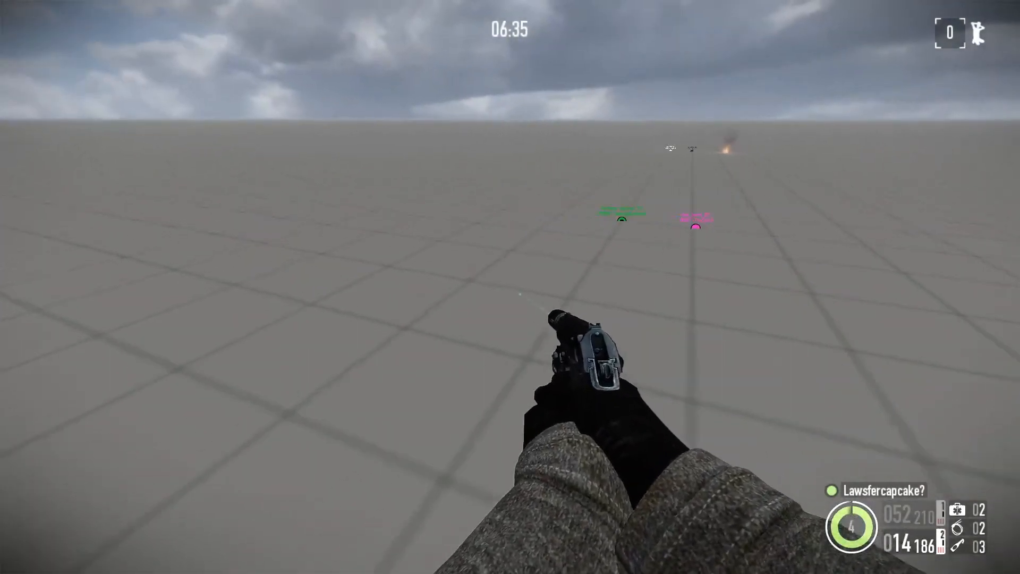
Return to the editor and select the PlaySound element to review its settings.
key(F10)
key(w)
right_drag(488, 395, 483, 499)
key(s)
key(w)
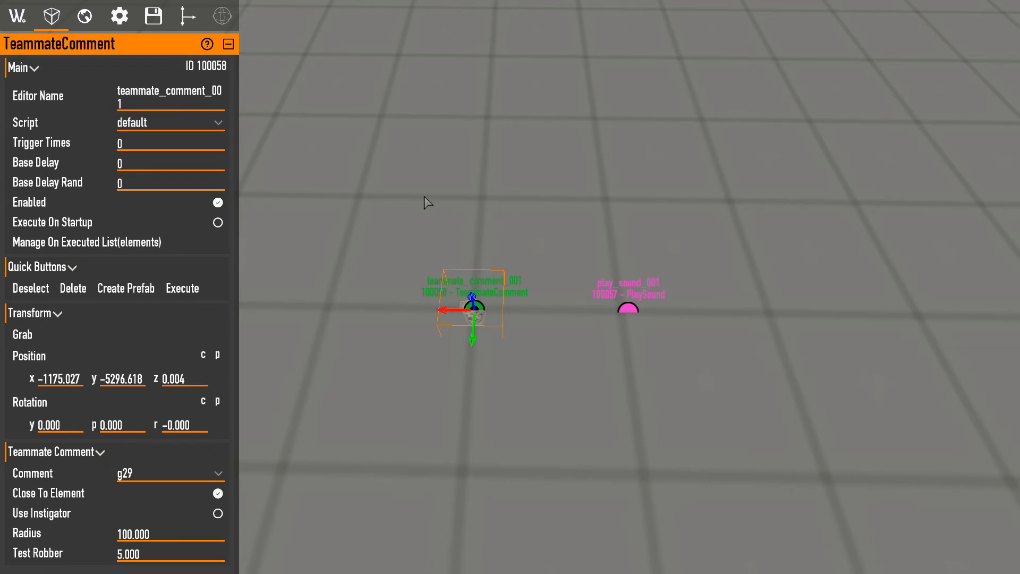
click(629, 308)
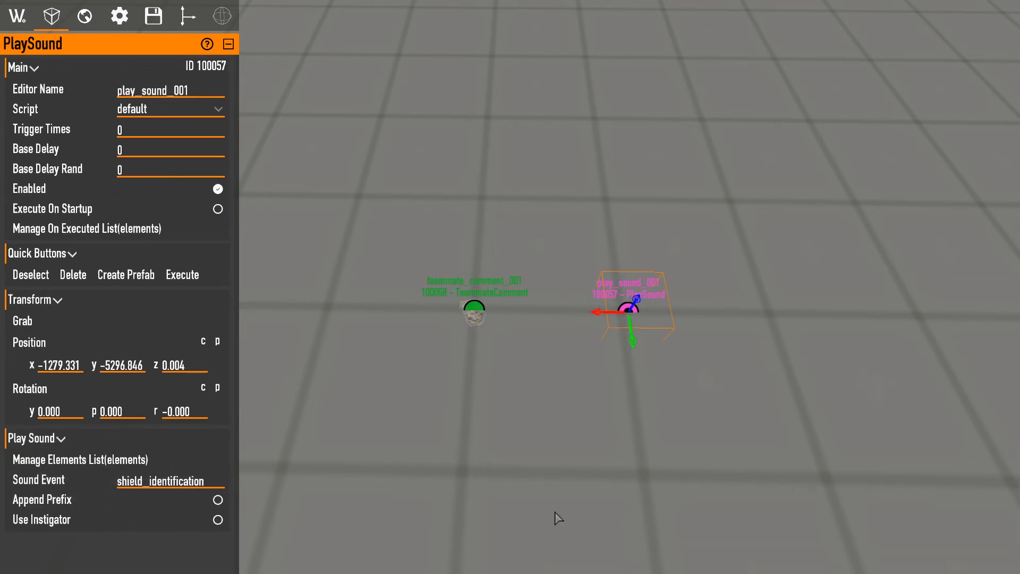
Look over the world's Sound settings and the environment settings near the fire effect.
right_drag(595, 517, 648, 532)
click(7, 21)
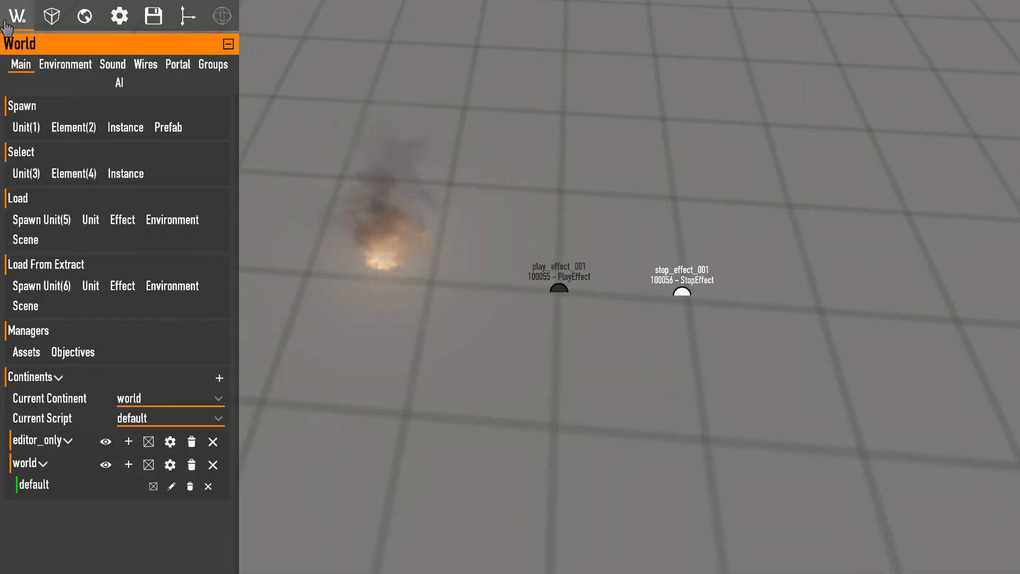
click(61, 68)
click(102, 66)
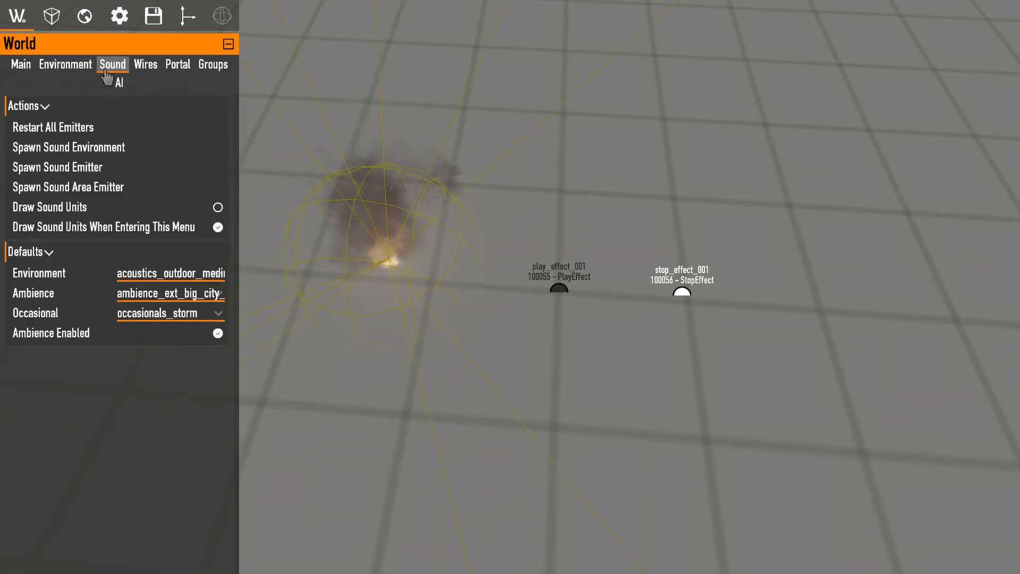
click(65, 66)
click(111, 66)
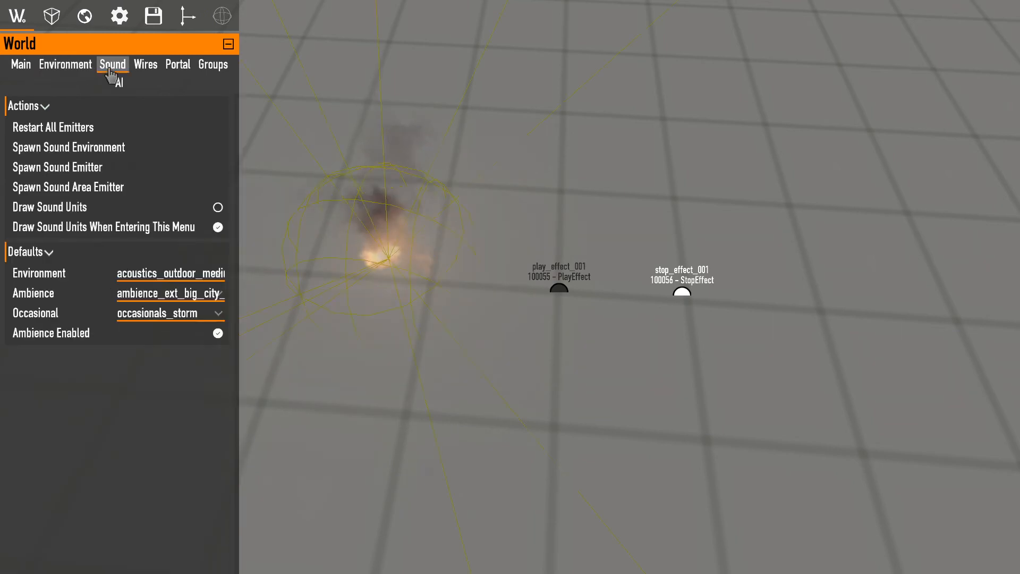
click(51, 18)
click(98, 24)
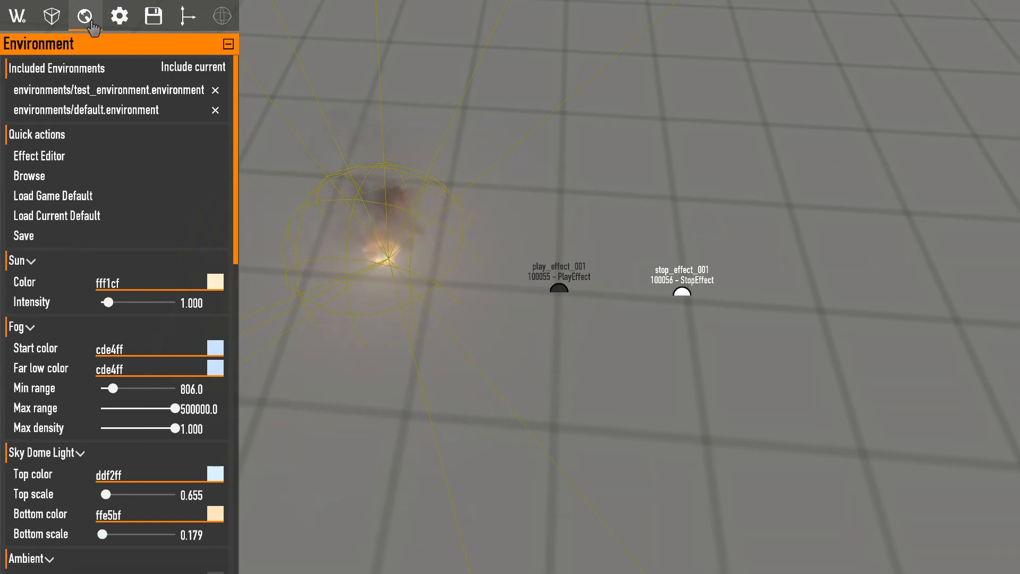
click(499, 176)
click(15, 15)
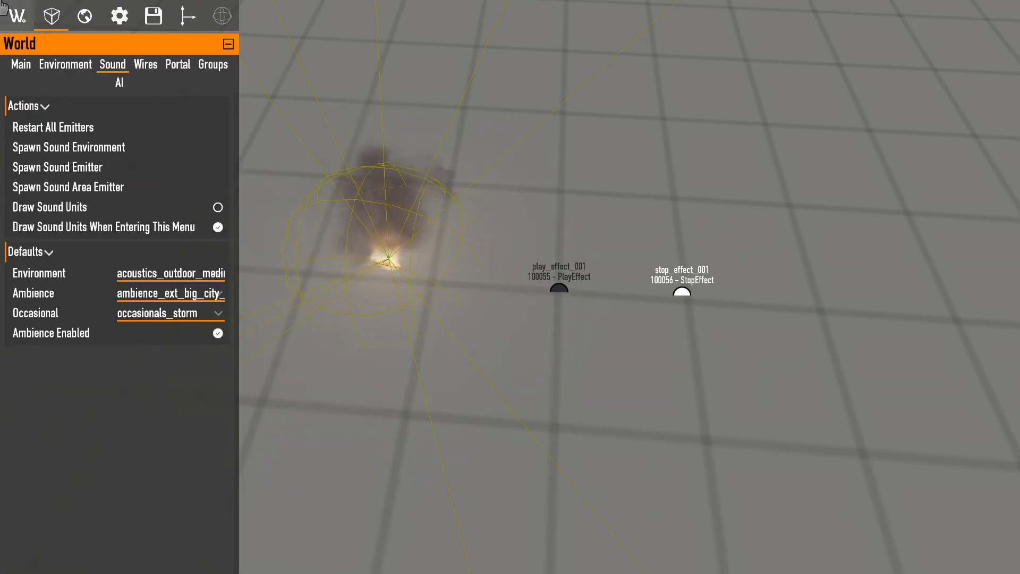
Spawn a core/units/light_omni/light_omni unit on the open ground and raise it to a z position of about 125.
click(22, 70)
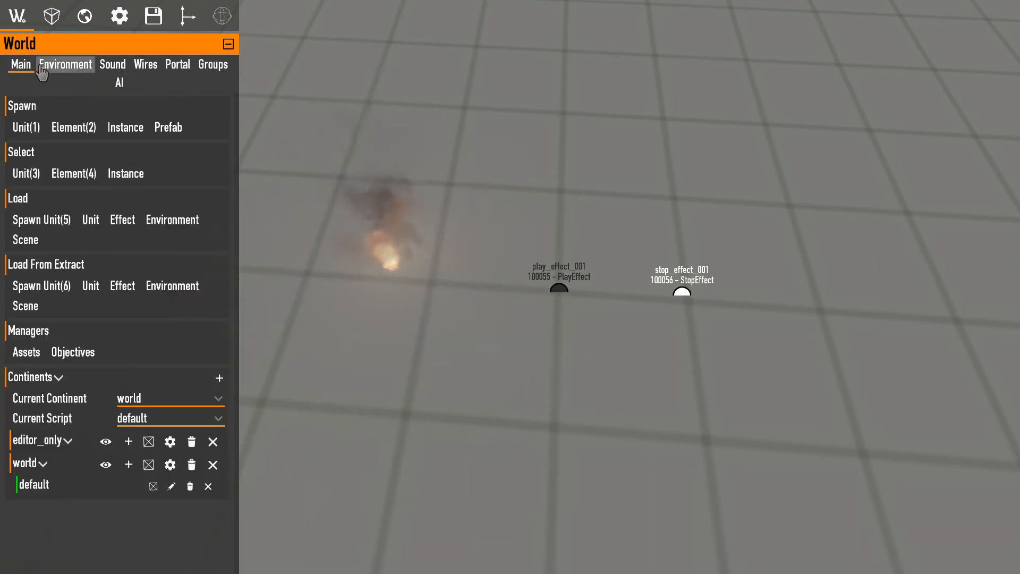
click(40, 124)
text(light)
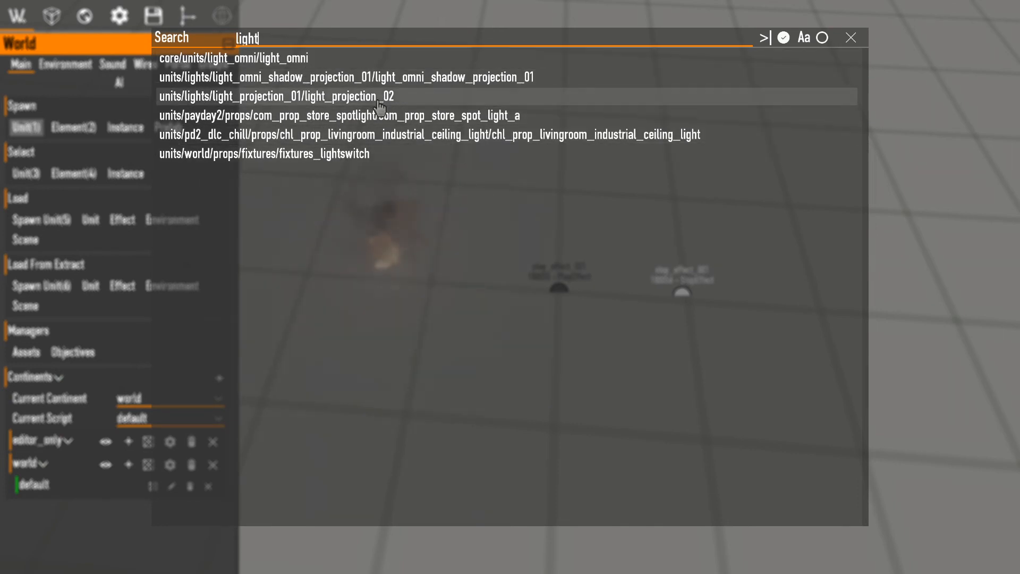
click(261, 58)
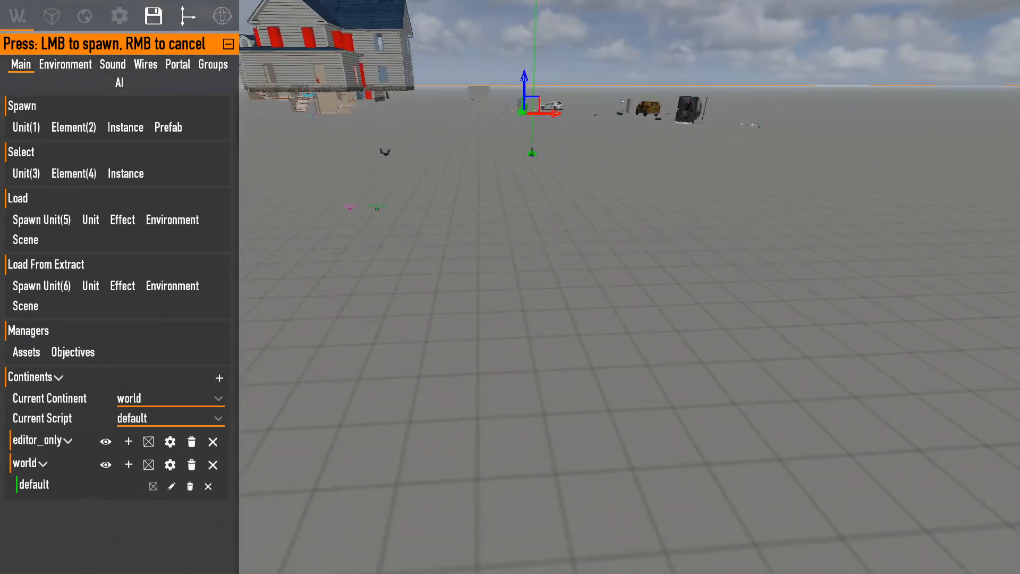
click(483, 331)
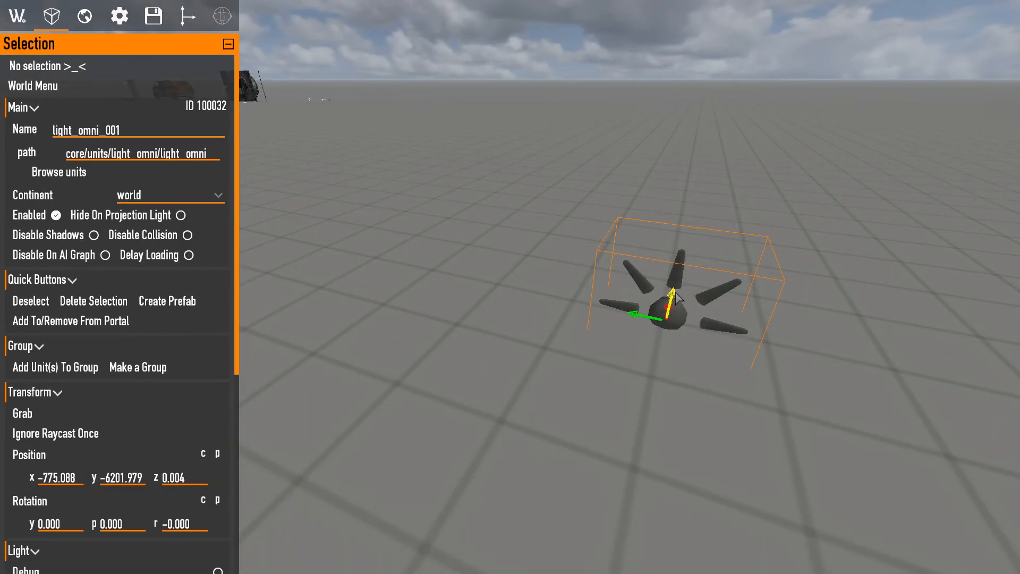
drag(675, 292, 710, 176)
Spawn a units/lights/light_projection_01/light_projection_02 unit beside the omni light, raised to z 150 and pitched to 165 degrees.
click(17, 16)
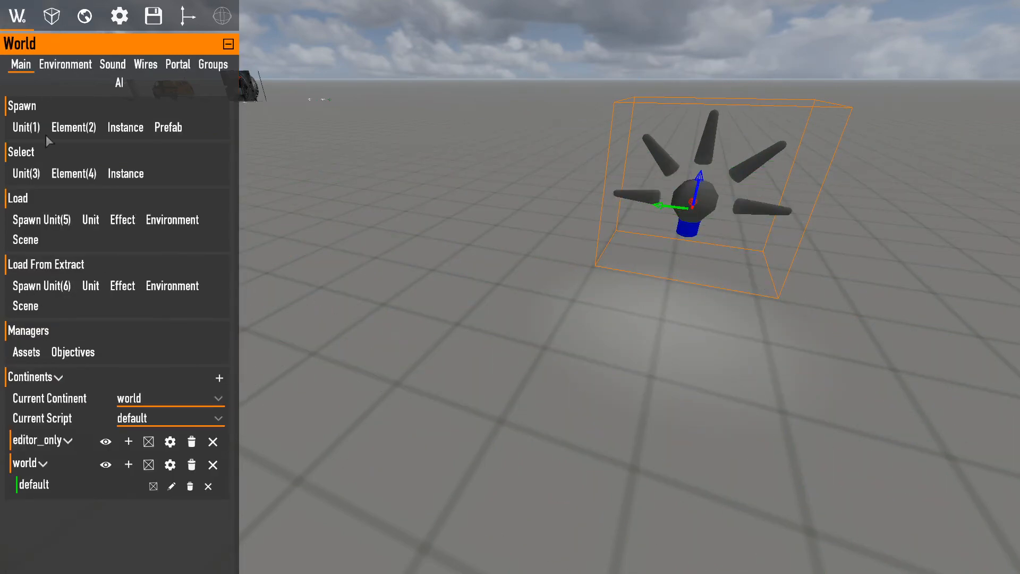
click(36, 129)
text(light)
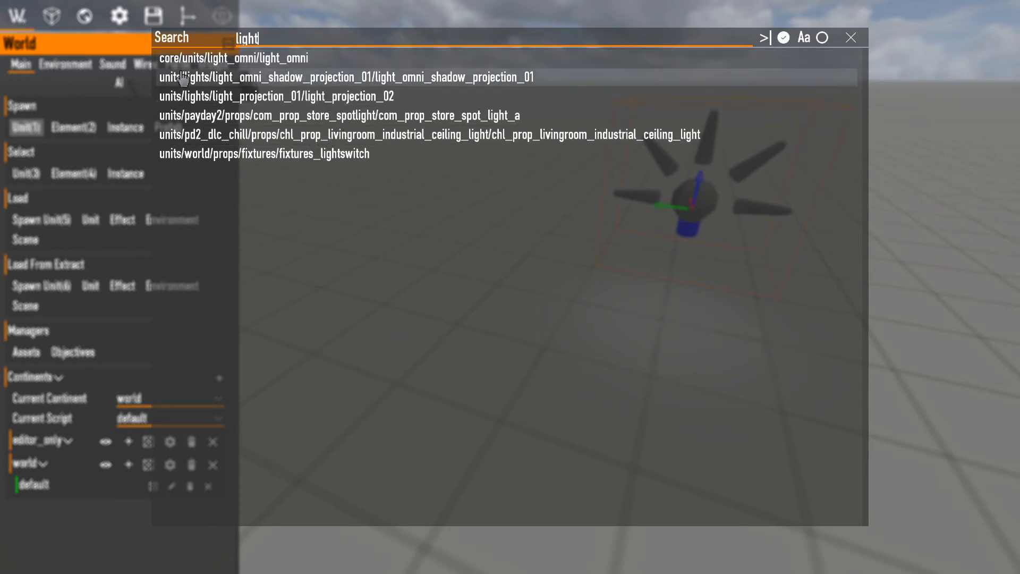
click(236, 96)
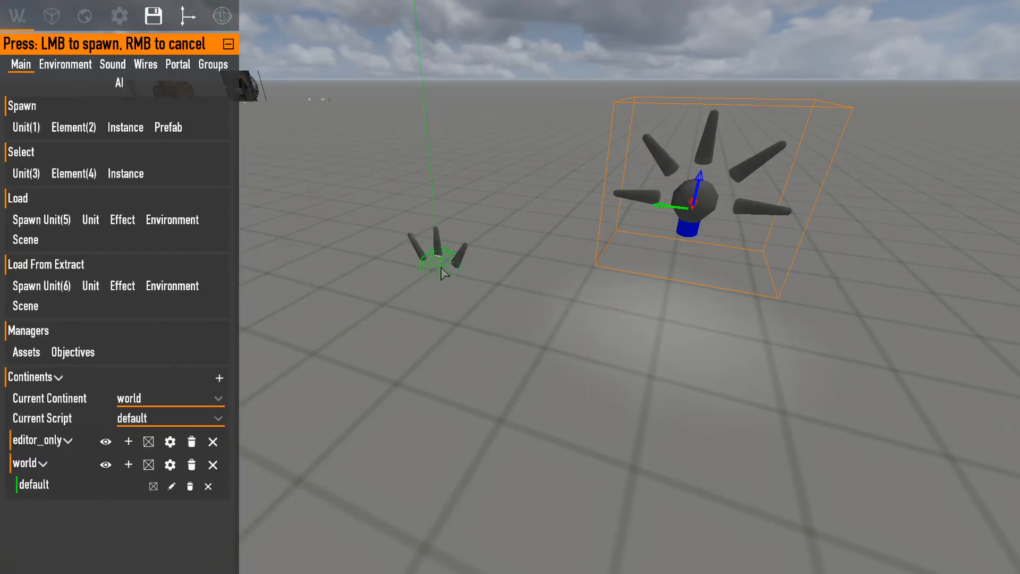
click(524, 305)
drag(471, 275, 665, 88)
key(2)
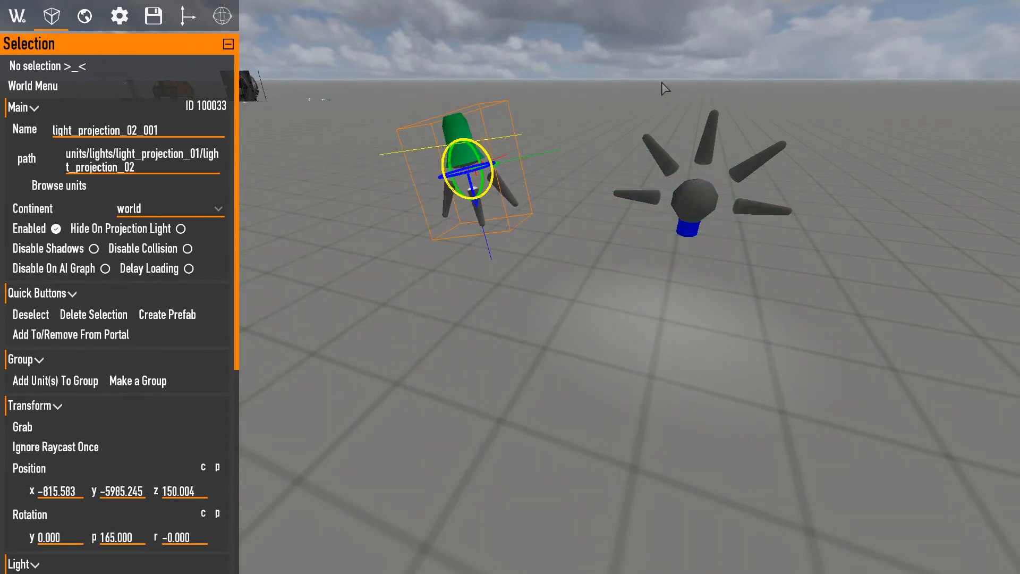
Compare the two light units by selecting each, and check the Editor Units setting in the map options.
click(690, 194)
click(442, 162)
click(717, 179)
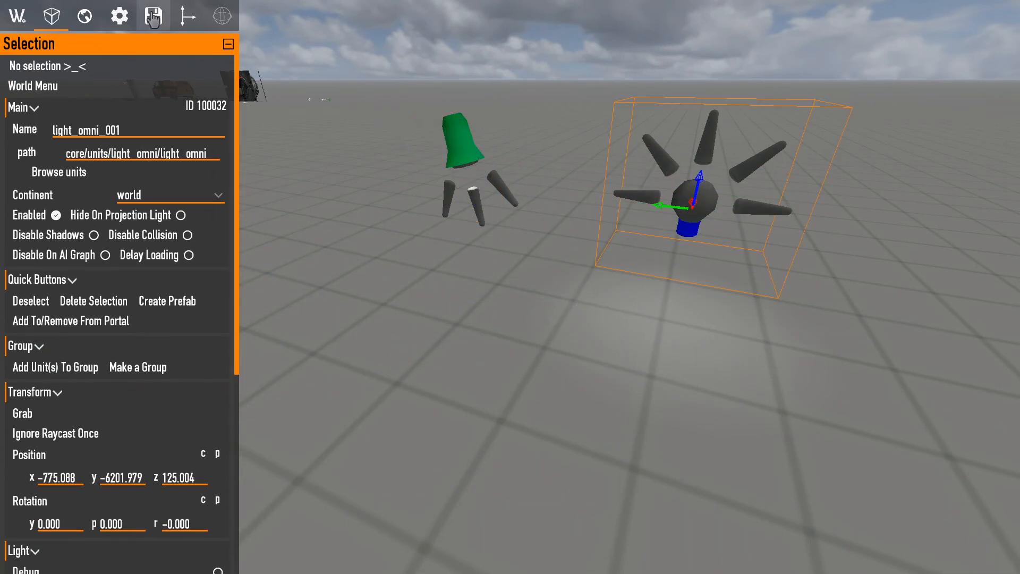
click(120, 16)
click(214, 381)
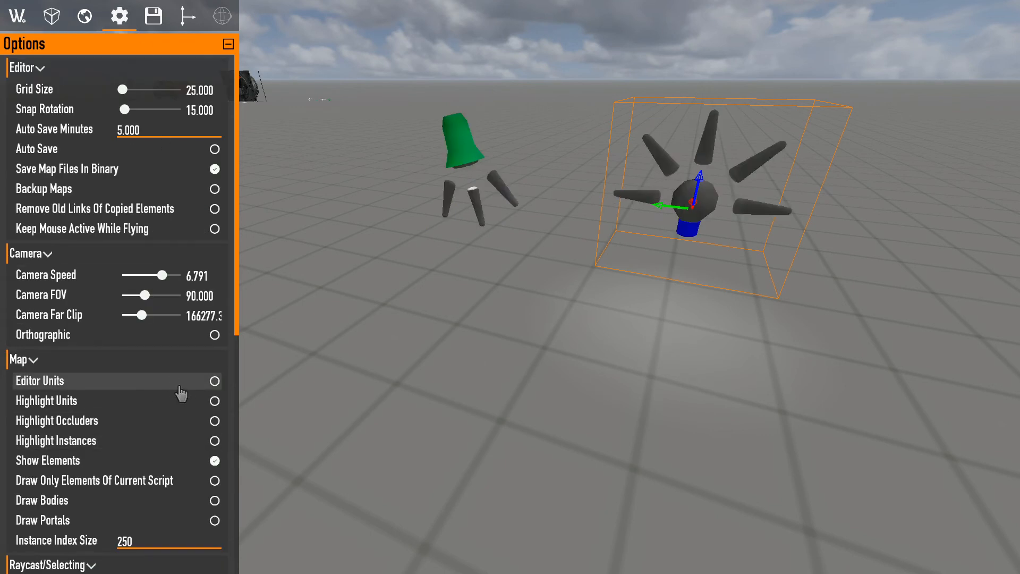
Delete the light_projection_02 unit and select the omni light.
click(498, 181)
key(Delete)
click(474, 299)
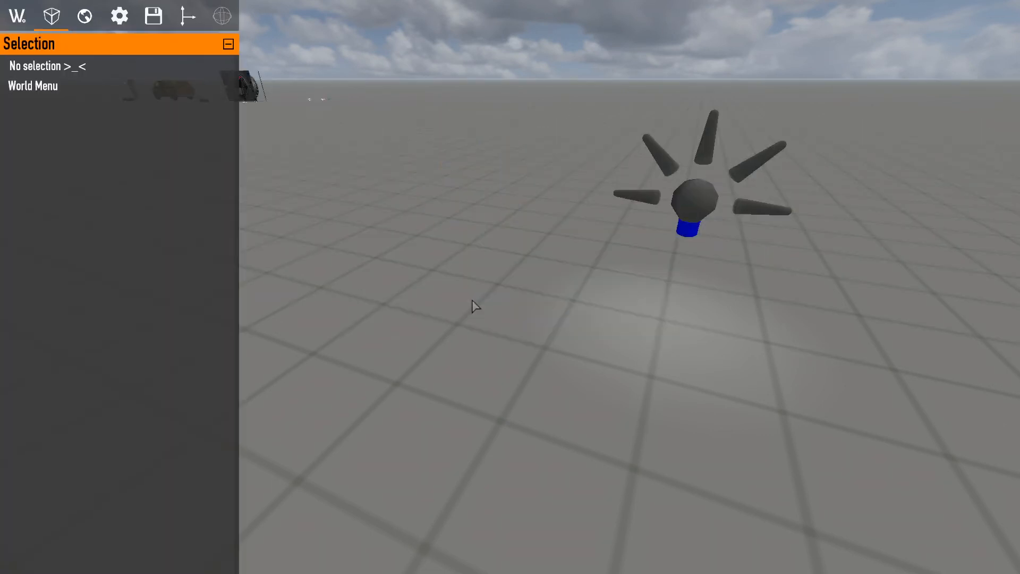
click(712, 206)
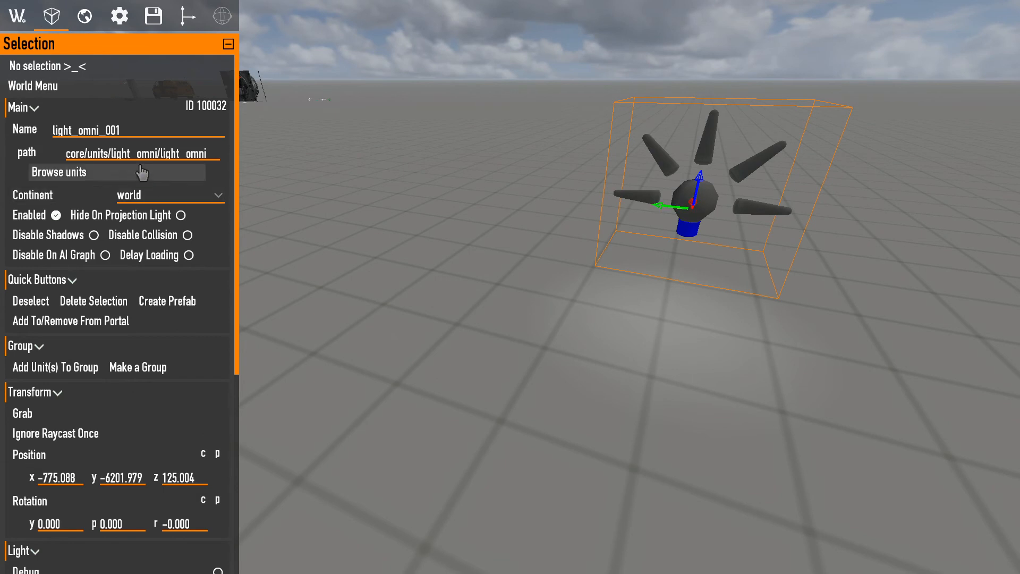
Load the core/units/light_spot/light_spot unit into the map.
click(45, 86)
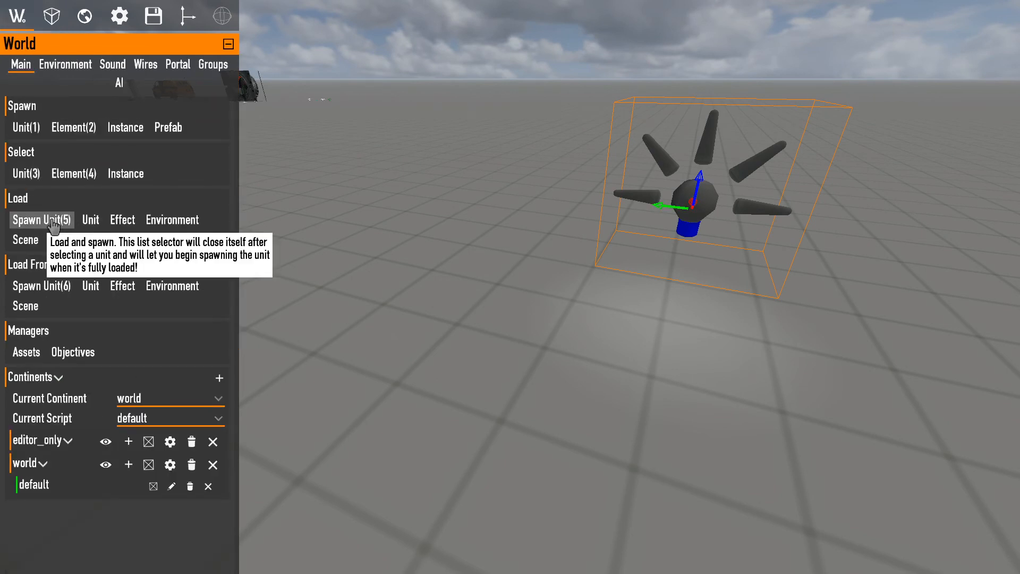
click(92, 222)
text(light_spot)
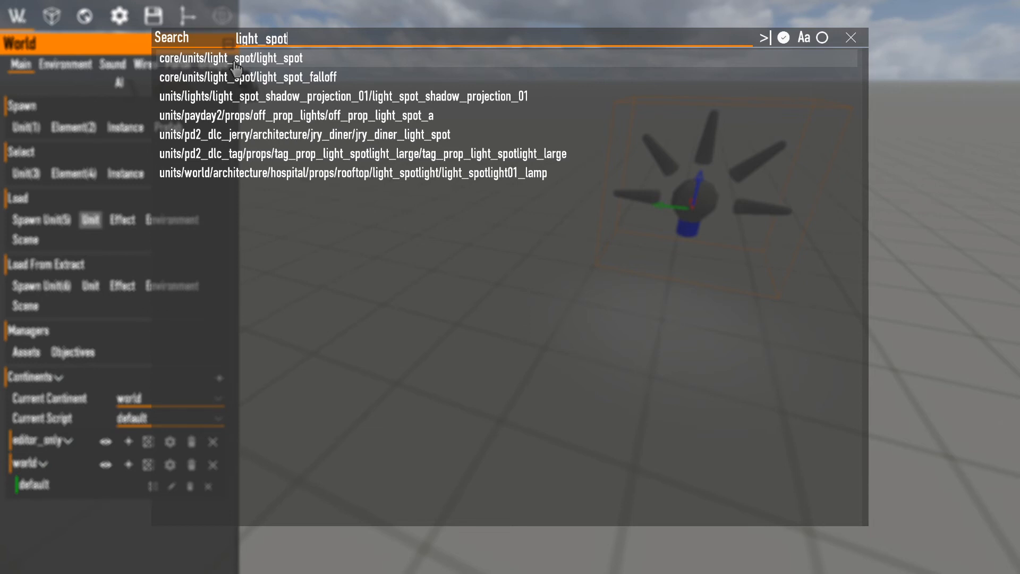
click(234, 63)
click(500, 63)
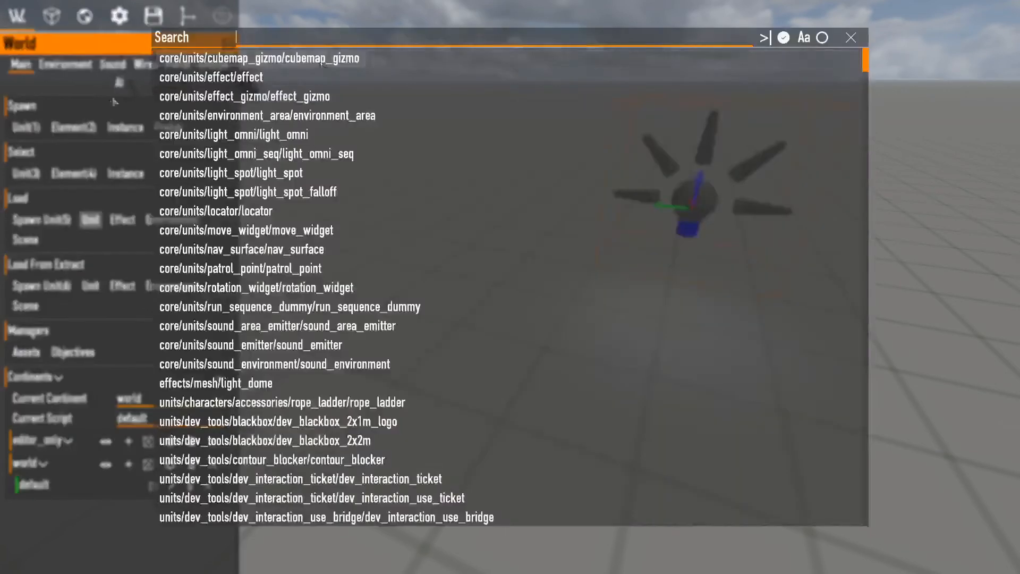
key(Escape)
Spawn a light_spot unit beside the omni light, raised to a z position of about 200 and pitched to -180 degrees.
click(27, 127)
text(spot)
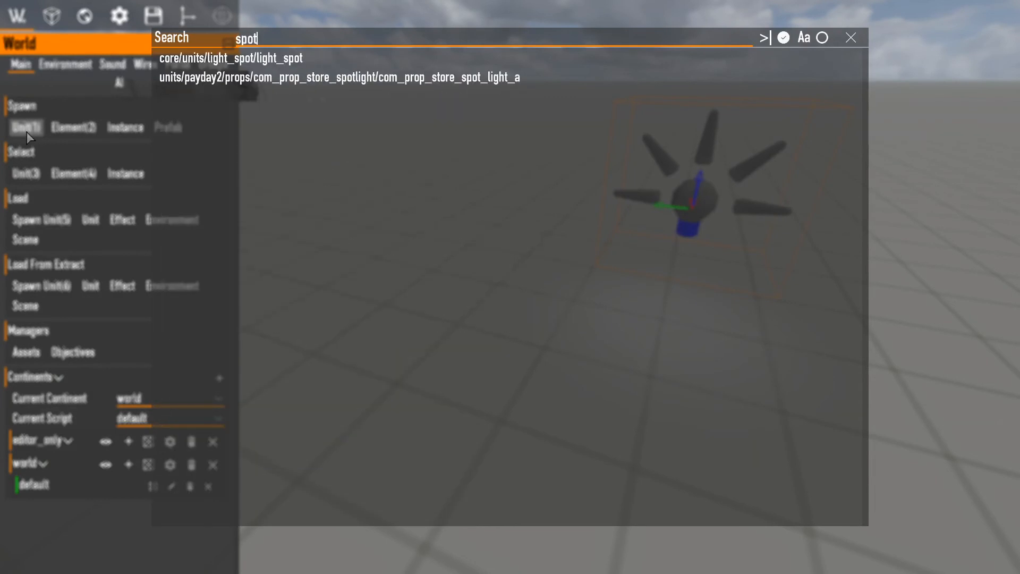
key(Return)
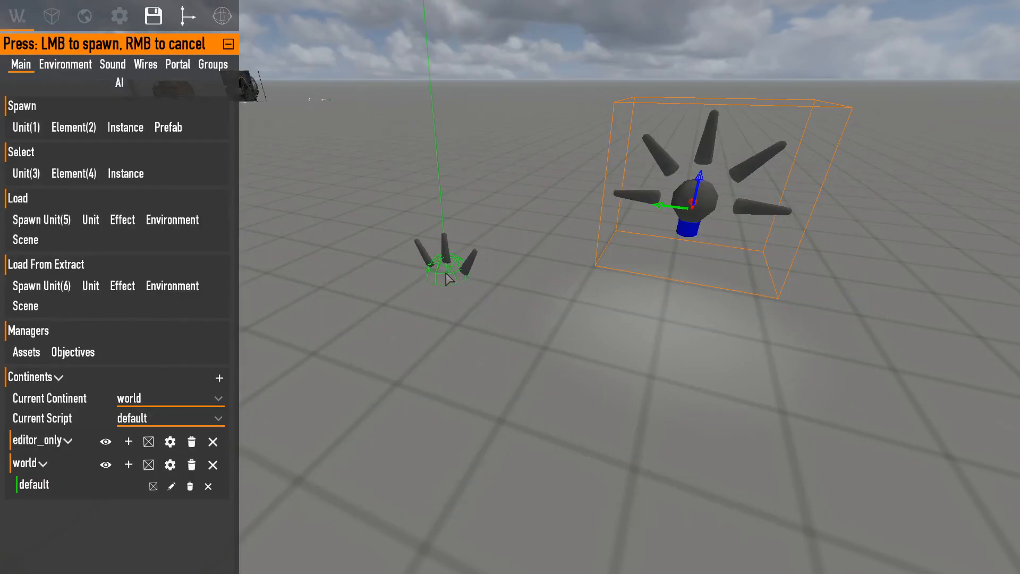
click(432, 275)
drag(434, 236, 611, 4)
key(r)
key(r)
Clone the upright mkp_int_floor_4x4m_a_001 panel and move the copy over to the lights, at a y position of about -6136.
right_drag(611, 3, 490, 51)
mouse_move(404, 105)
right_down()
mouse_move(340, 80)
mouse_move(421, 113)
right_up()
key(w)
right_drag(537, 126, 526, 42)
right_drag(550, 189, 563, 191)
click(596, 208)
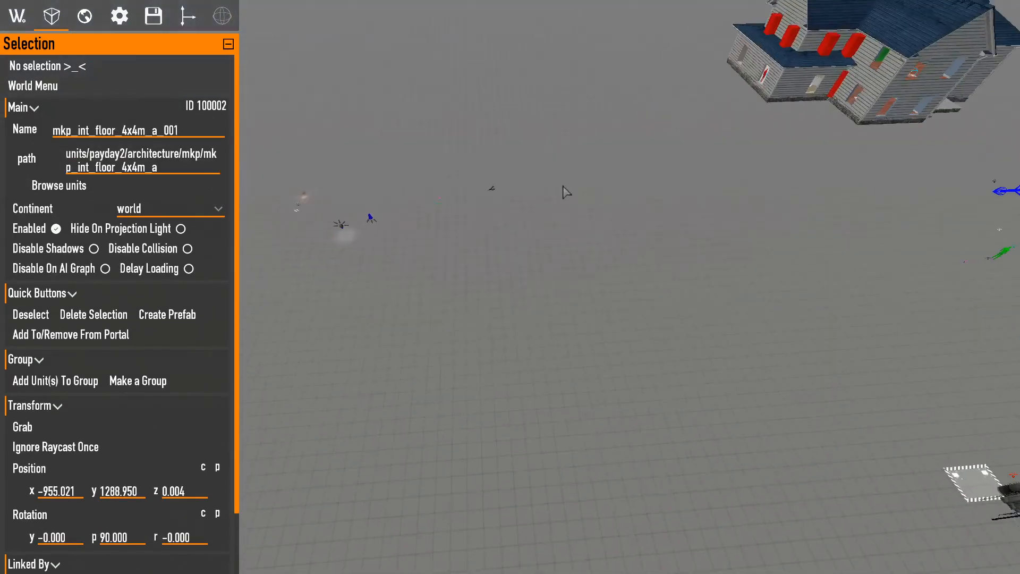
alt+drag(992, 193, 310, 207)
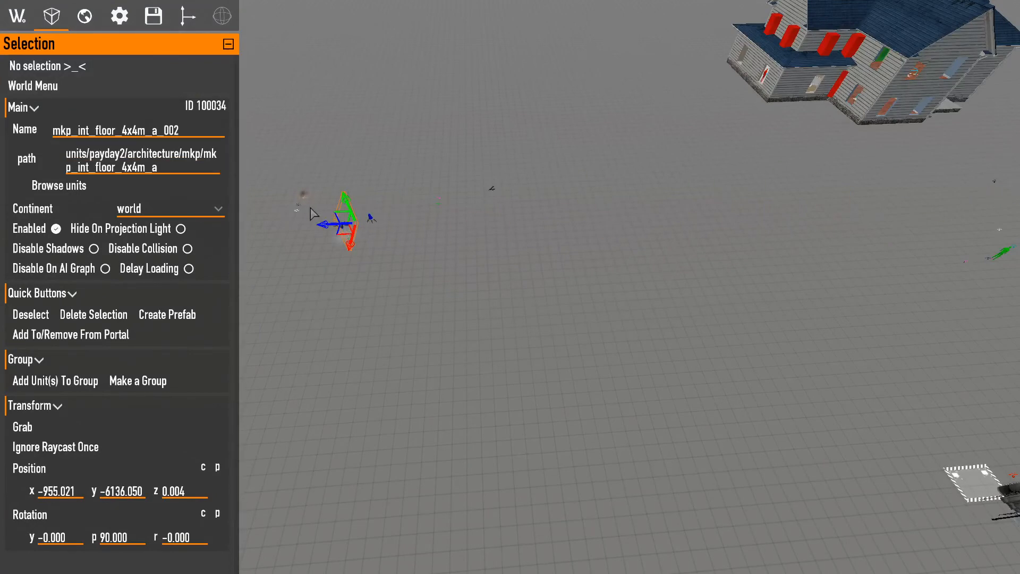
Rotate the cloned floor panel to a yaw of 90 degrees and slide it behind the two lights as a wall.
drag(371, 239, 489, 212)
key(m)
right_drag(489, 212, 505, 273)
key(w)
key(s)
key(a)
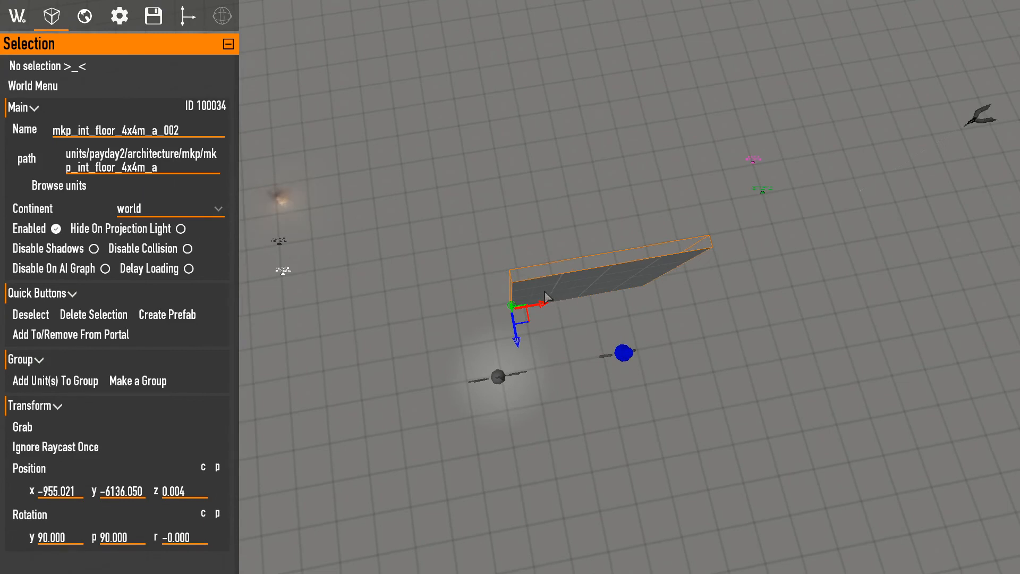
drag(542, 303, 501, 313)
key(w)
mouse_move(501, 313)
right_down()
mouse_move(479, 133)
mouse_move(497, 321)
right_up()
key(s)
key(w)
key(s)
Compare both lights by selecting each, and move the omni light to y about -6127 and z about 150, in front of the wall panel.
click(452, 292)
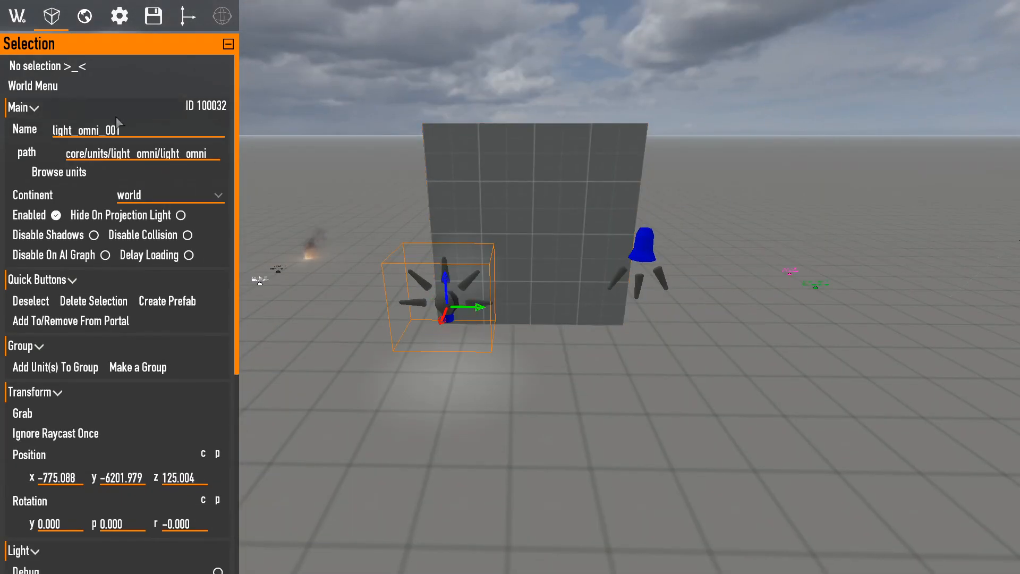
click(673, 267)
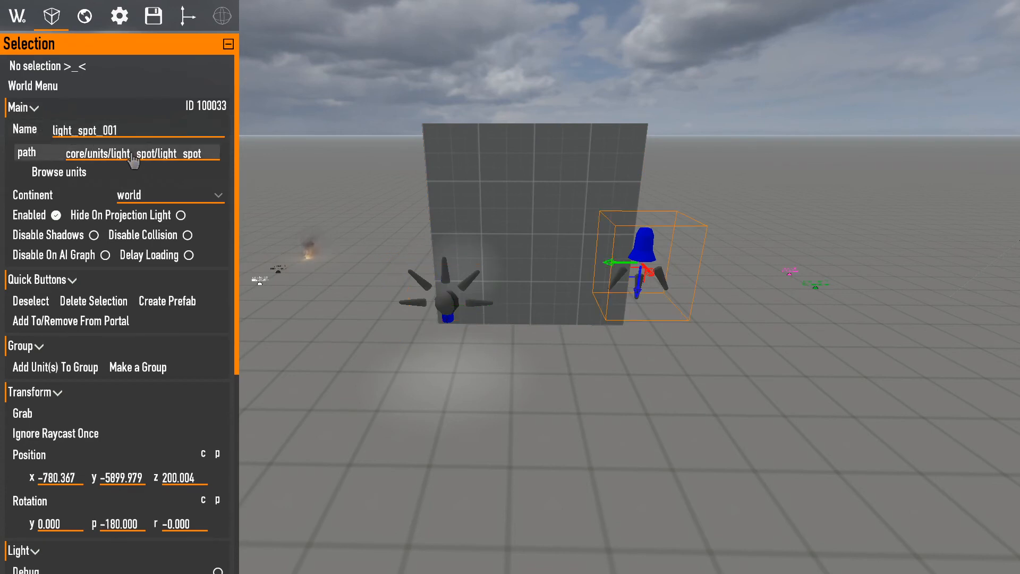
click(441, 309)
mouse_move(449, 285)
mouse_down()
mouse_move(448, 224)
mouse_move(446, 268)
mouse_up()
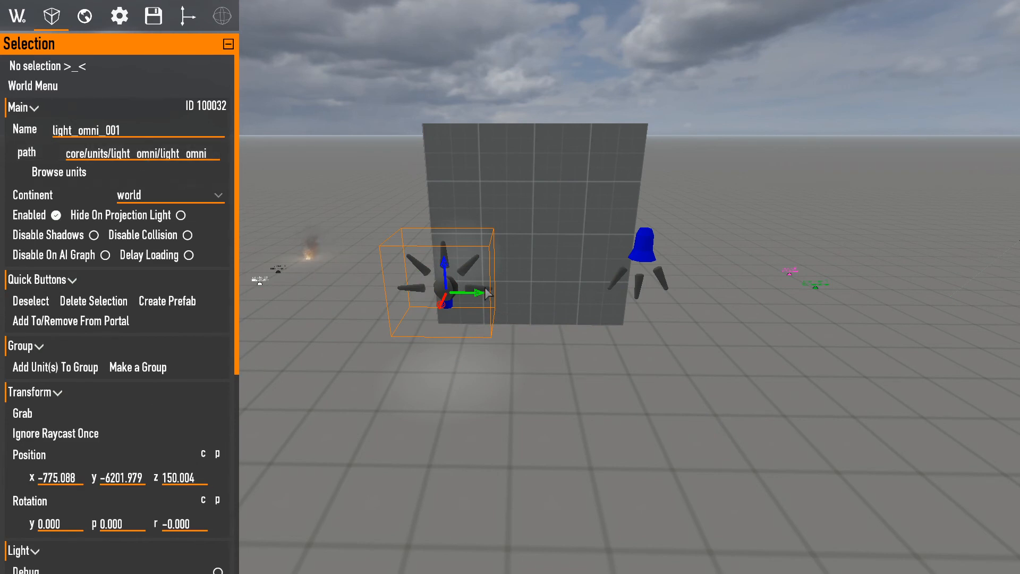
drag(477, 296, 518, 288)
key(a)
right_drag(514, 278, 629, 424)
key(w)
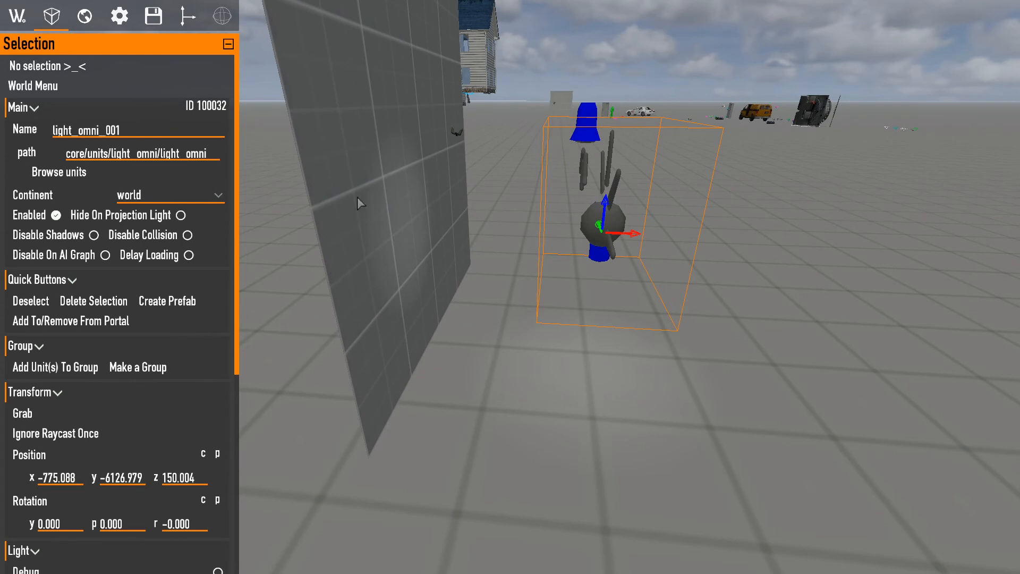
Set the spot light's far range to 500 cm.
key(d)
right_drag(357, 196, 502, 224)
click(502, 224)
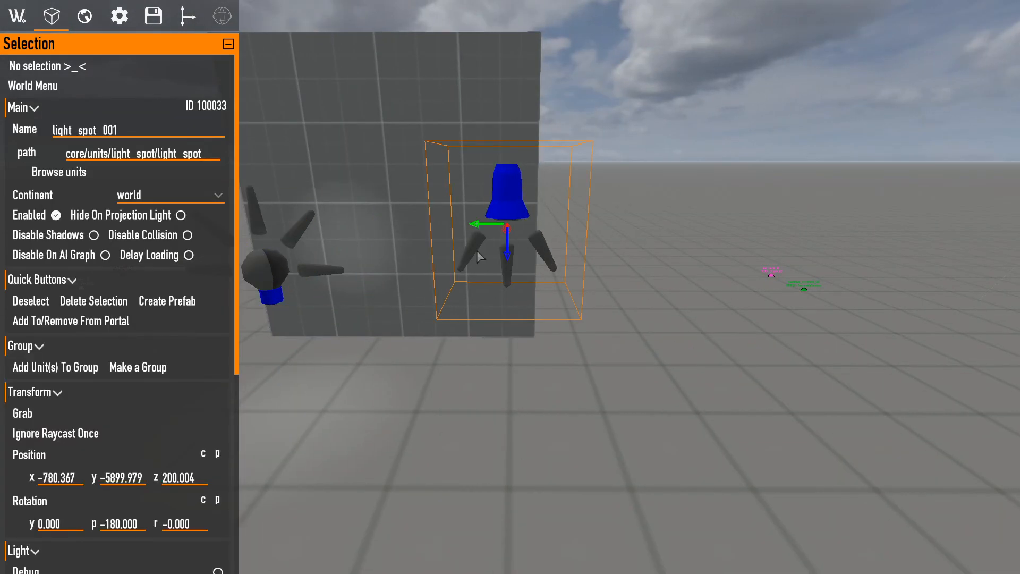
scroll(184, 278, down, 6)
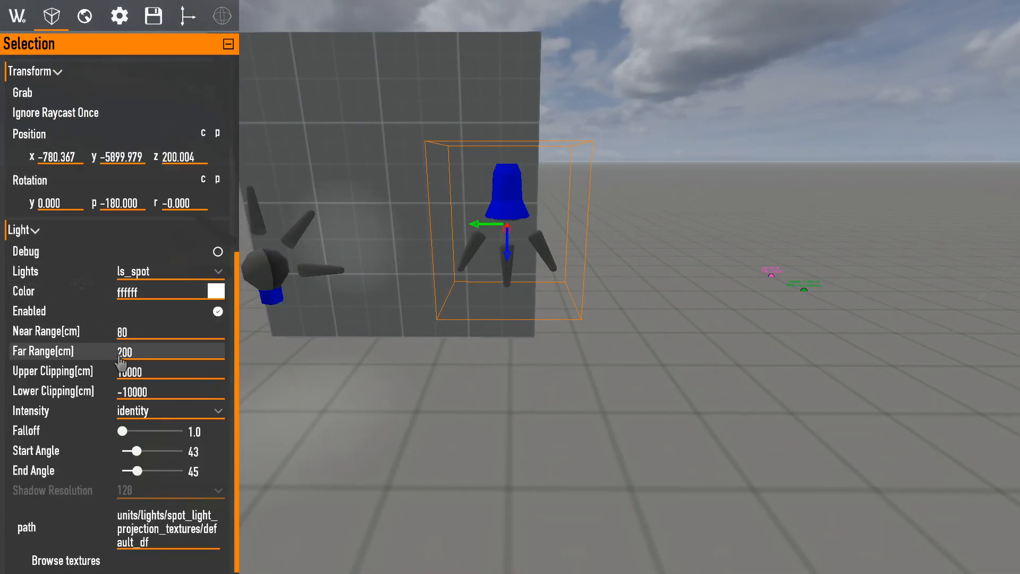
drag(125, 354, 435, 364)
Try tilting the spot light with the rotation widget, then bring its pitch back to 180 degrees.
right_drag(434, 364, 566, 340)
key(a)
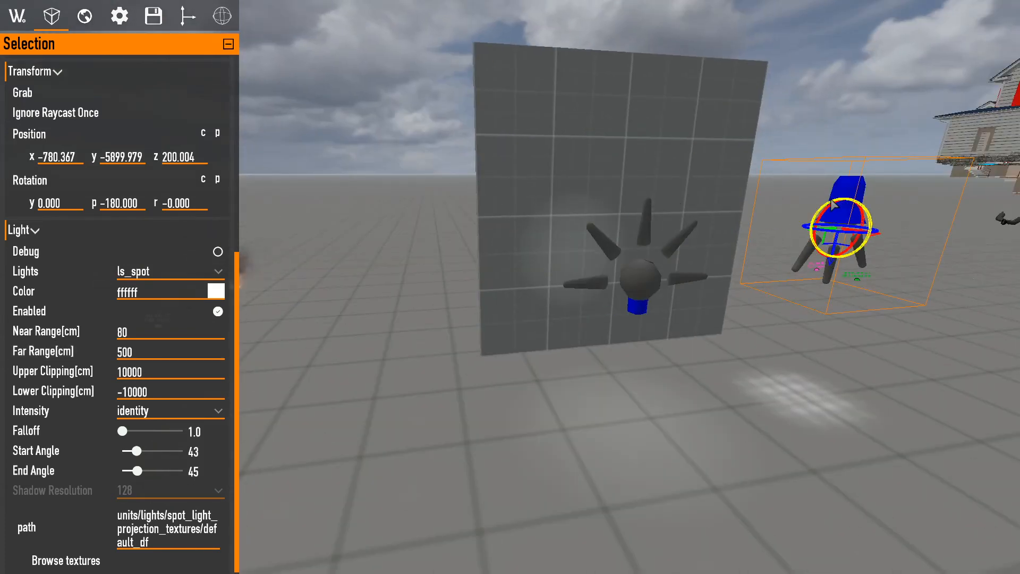
drag(832, 201, 784, 140)
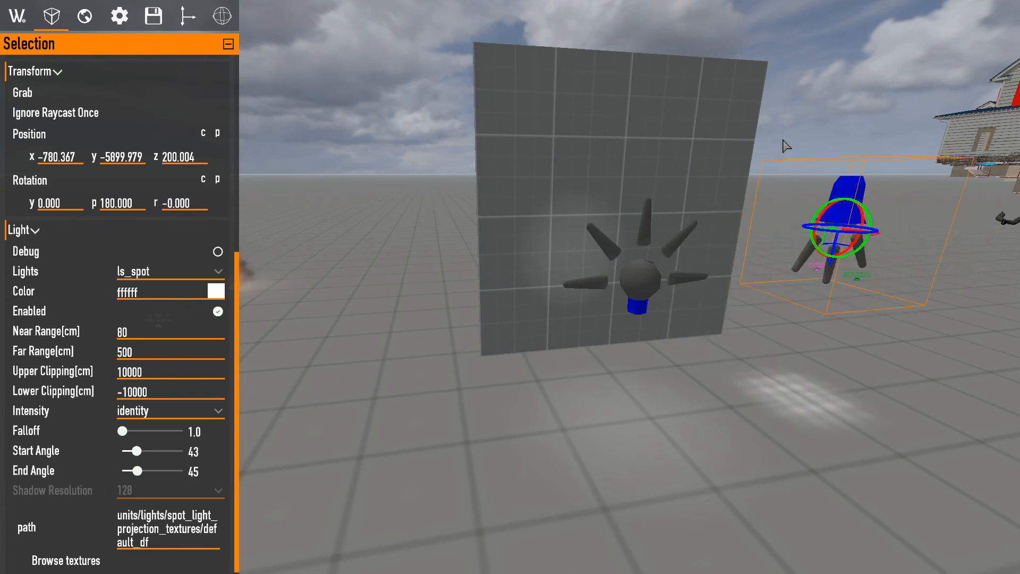
key(m)
Set the omni light's far range to 500 cm.
key(d)
right_drag(786, 146, 761, 145)
key(w)
key(s)
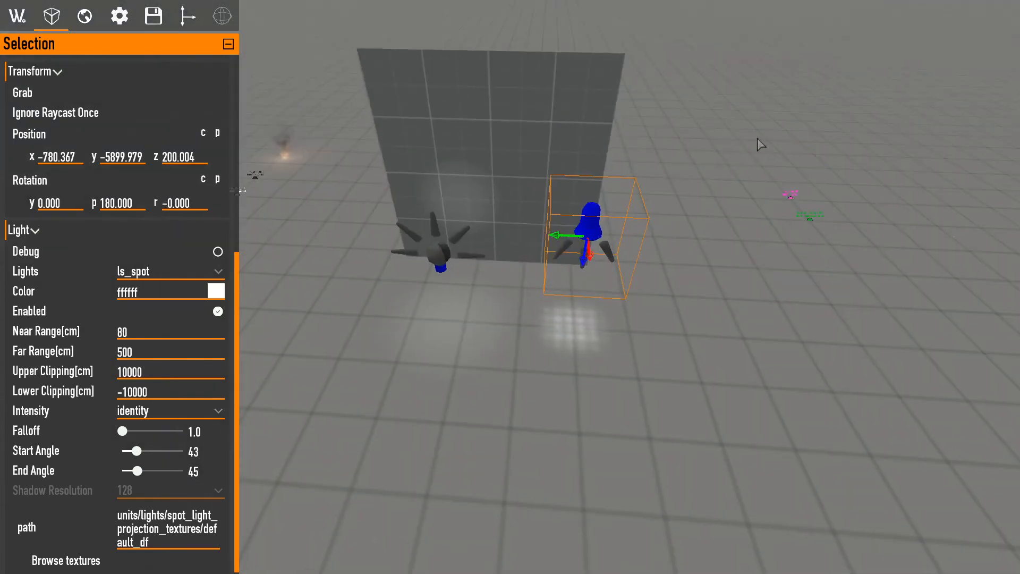
click(430, 254)
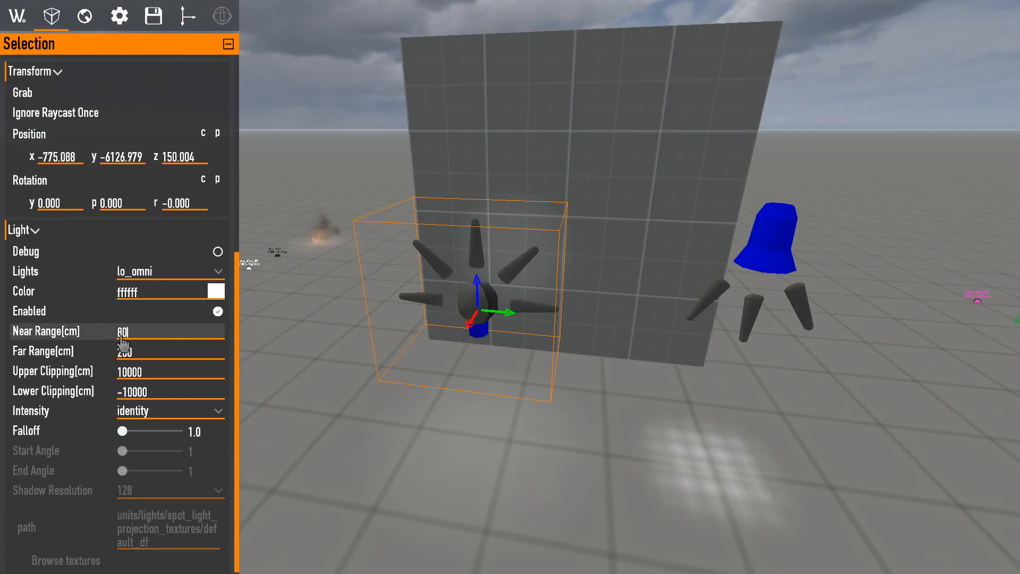
key(BackSpace)
text(5)
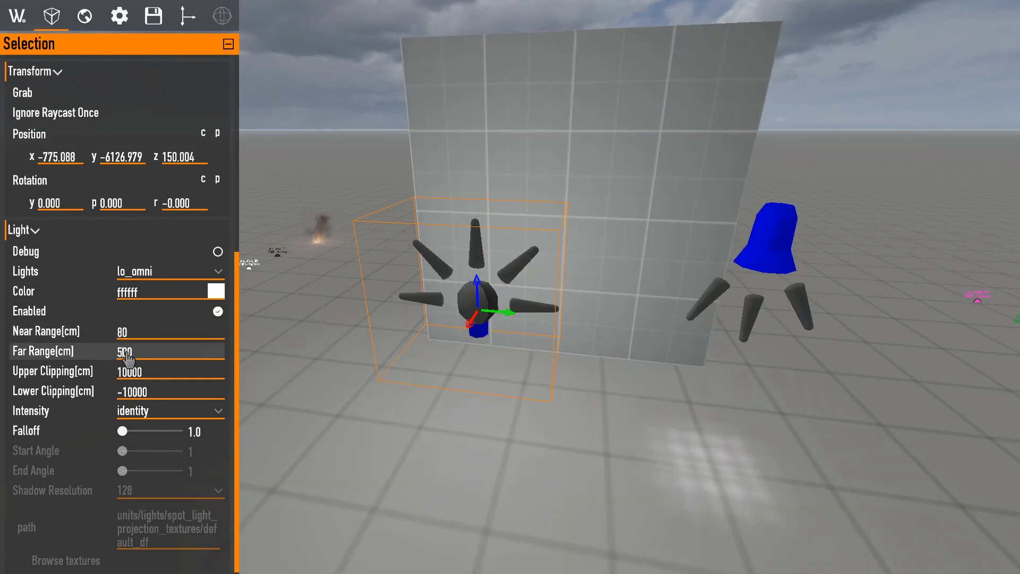
Change the omni light's color to cyan 00ffff.
click(56, 293)
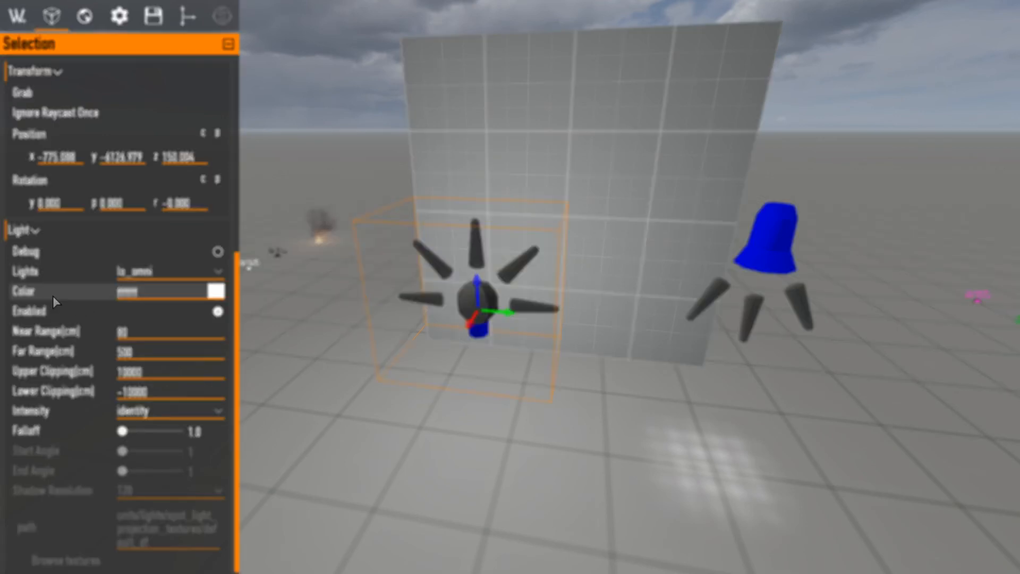
drag(553, 240, 481, 238)
click(391, 339)
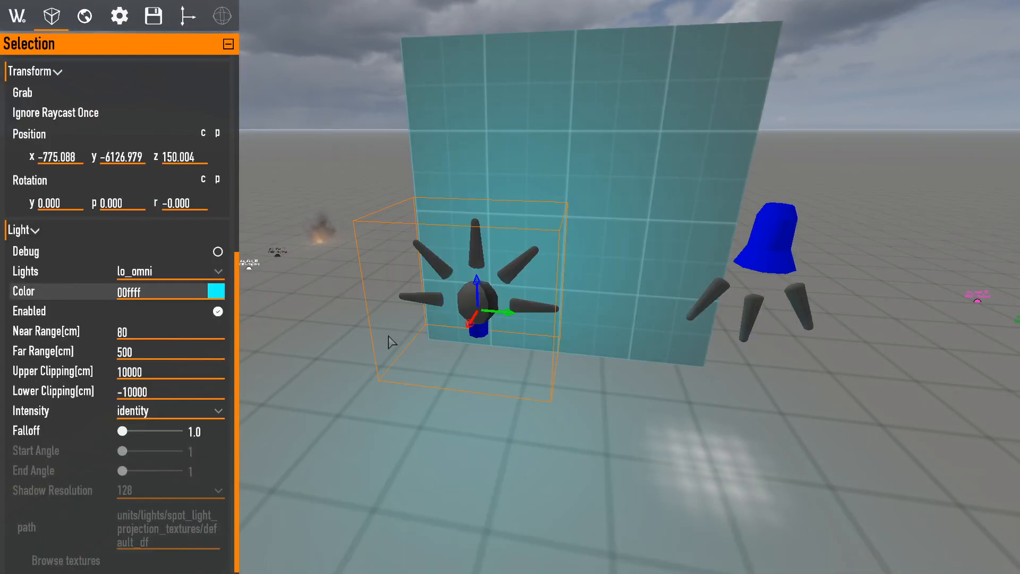
Try the sun, megatron and desklight intensities on the omni light.
scroll(64, 280, down, 1)
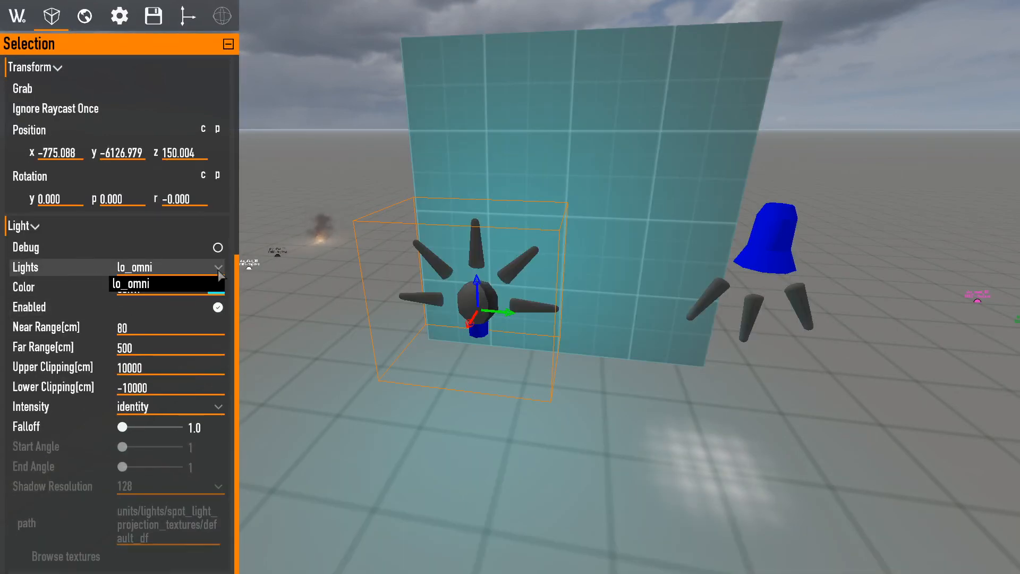
click(215, 408)
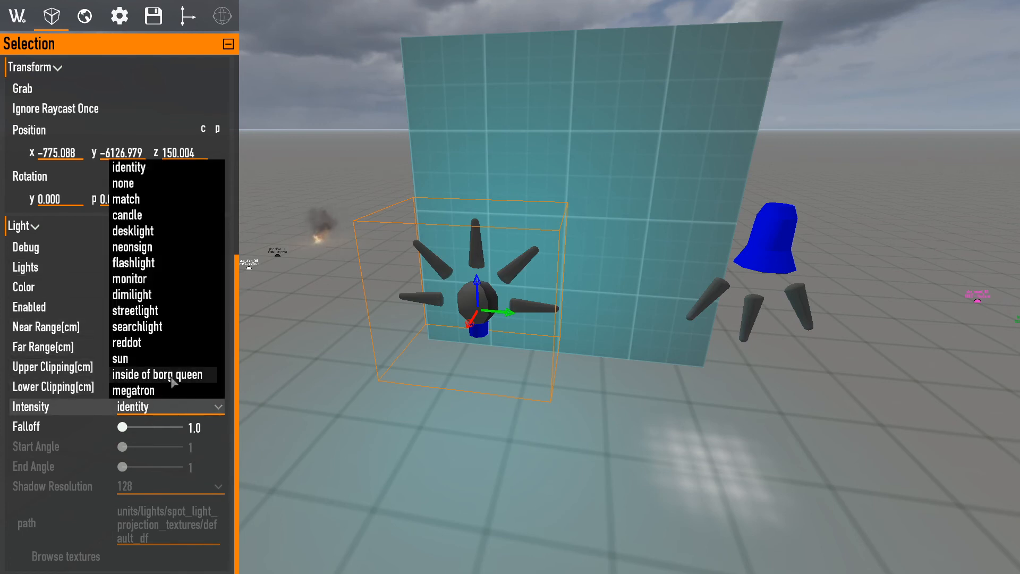
click(157, 355)
click(143, 408)
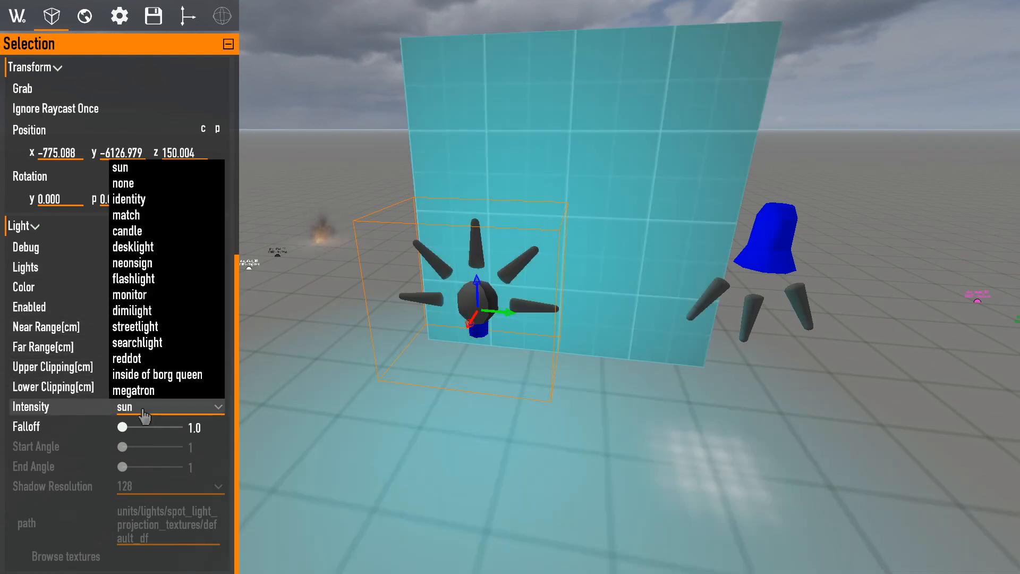
click(139, 390)
click(186, 412)
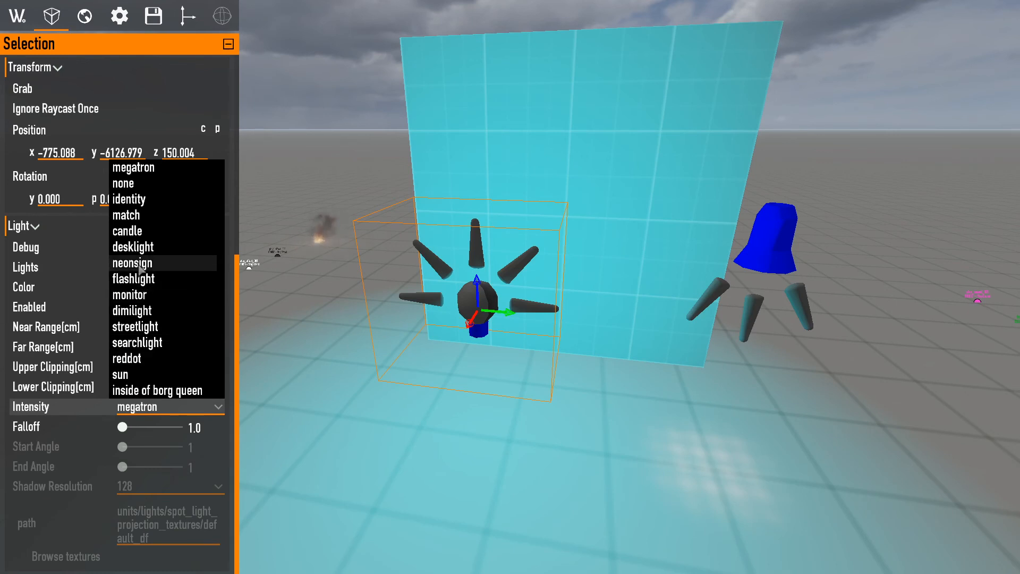
click(133, 246)
Set the omni light's intensity to candle and test its falloff, leaving it at 1.0.
click(140, 407)
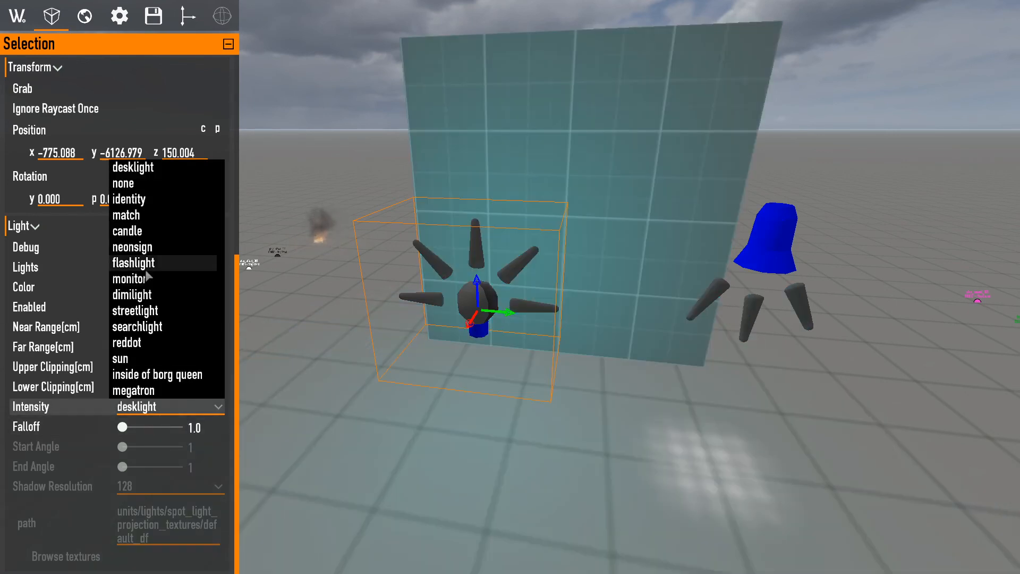
click(139, 235)
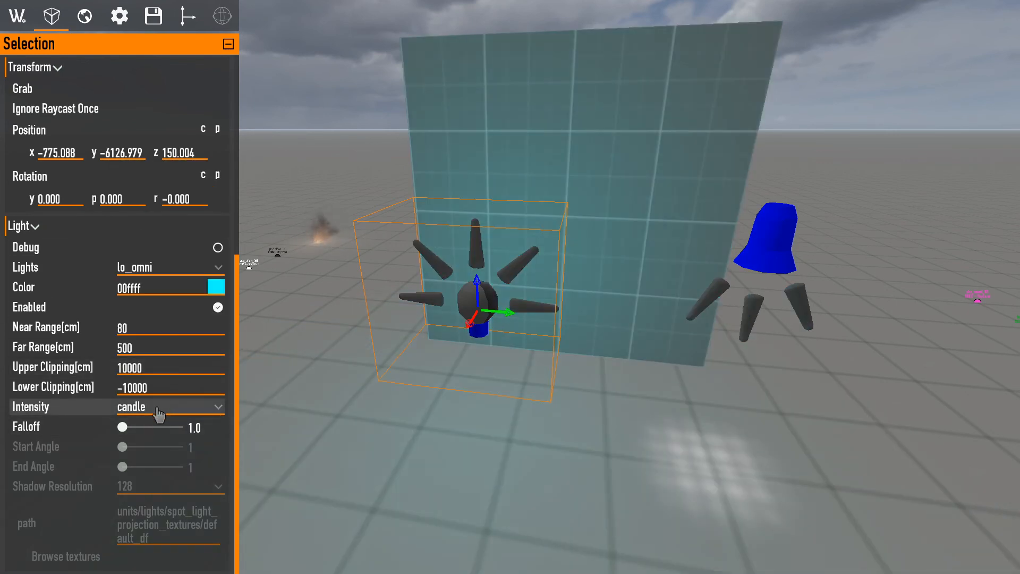
drag(159, 426, 88, 435)
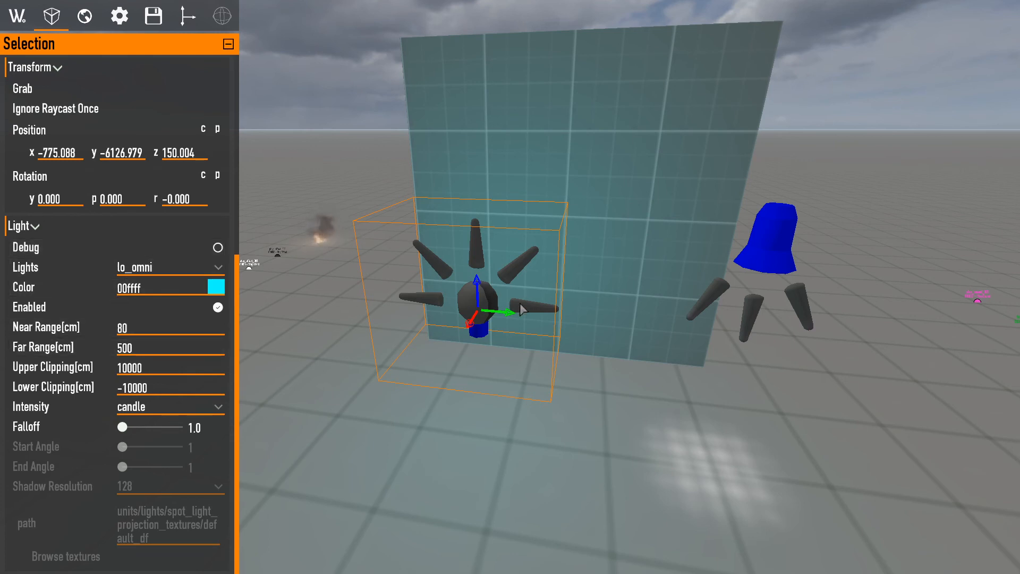
Move the omni light to y about -6152 and further away from the wall panel along x.
drag(510, 311, 481, 311)
right_drag(358, 306, 441, 285)
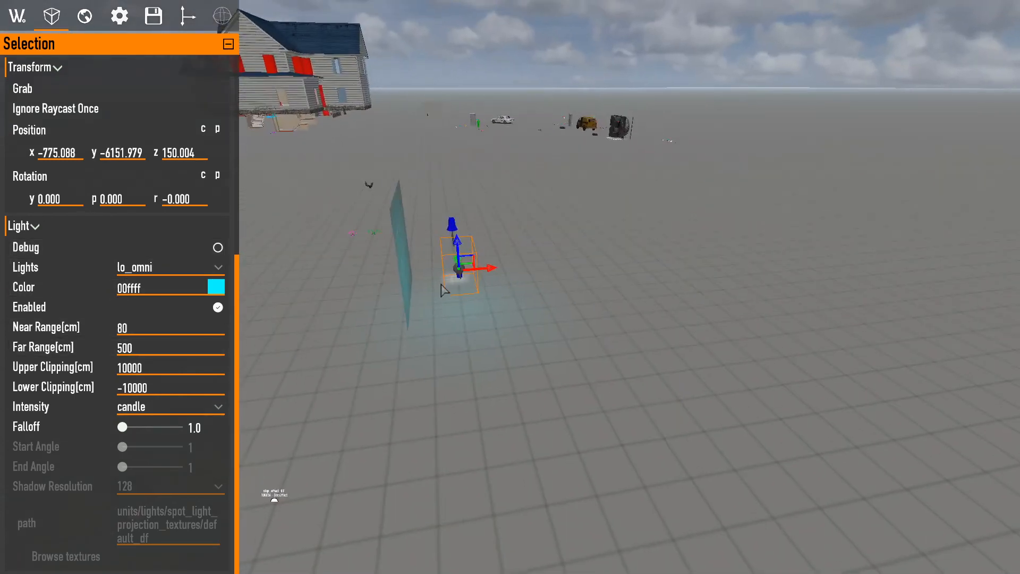
drag(485, 271, 522, 268)
Set the spot light's intensity to inside of borg queen.
key(d)
mouse_move(522, 267)
right_down()
mouse_move(404, 270)
mouse_move(518, 260)
right_up()
key(w)
right_drag(616, 323, 619, 375)
key(w)
key(d)
click(521, 340)
key(w)
key(s)
click(217, 406)
click(159, 378)
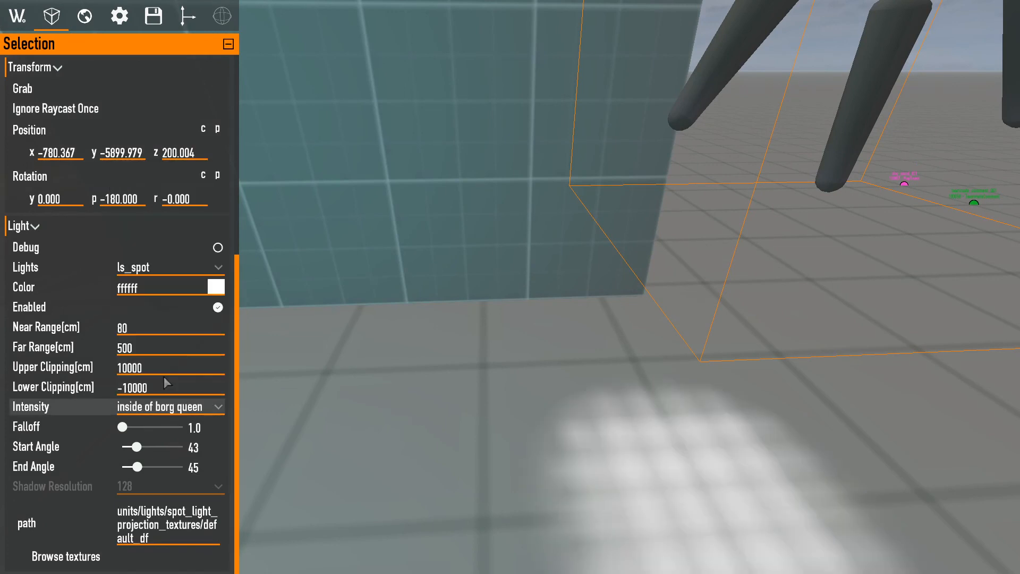
Examine the pattern the spot light projects on the ground from several angles.
right_drag(461, 348, 461, 324)
key(s)
key(w)
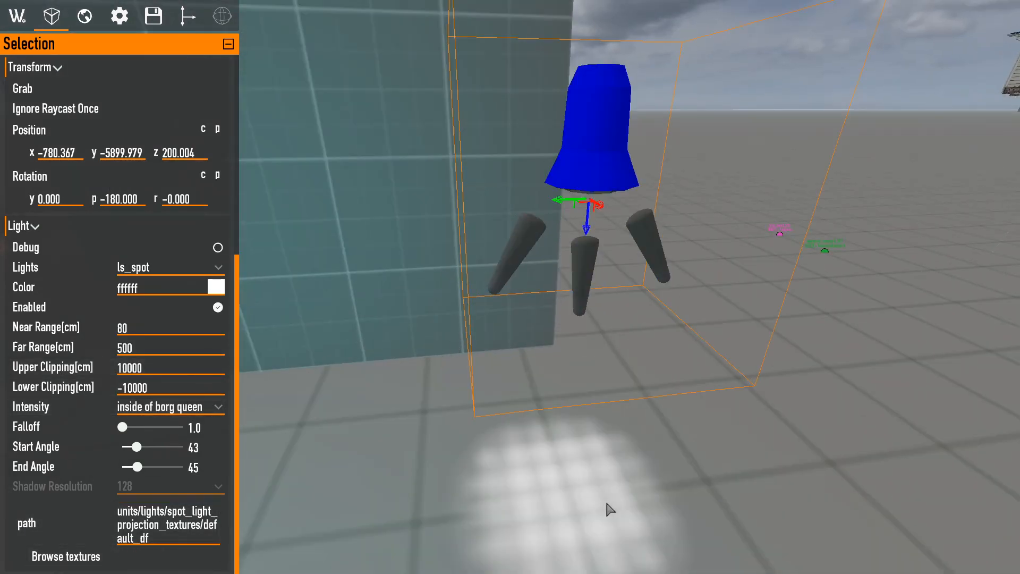
right_drag(592, 476, 664, 476)
key(s)
right_drag(429, 500, 405, 509)
key(w)
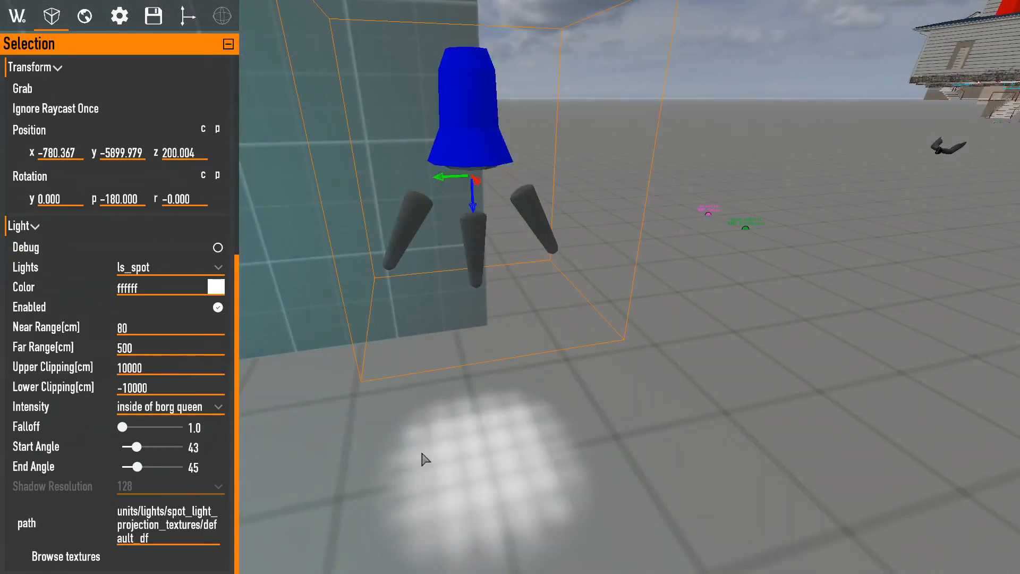
Playtest the level beside the lights and walk around to view both light effects in game.
key(F10)
key(shift+w)
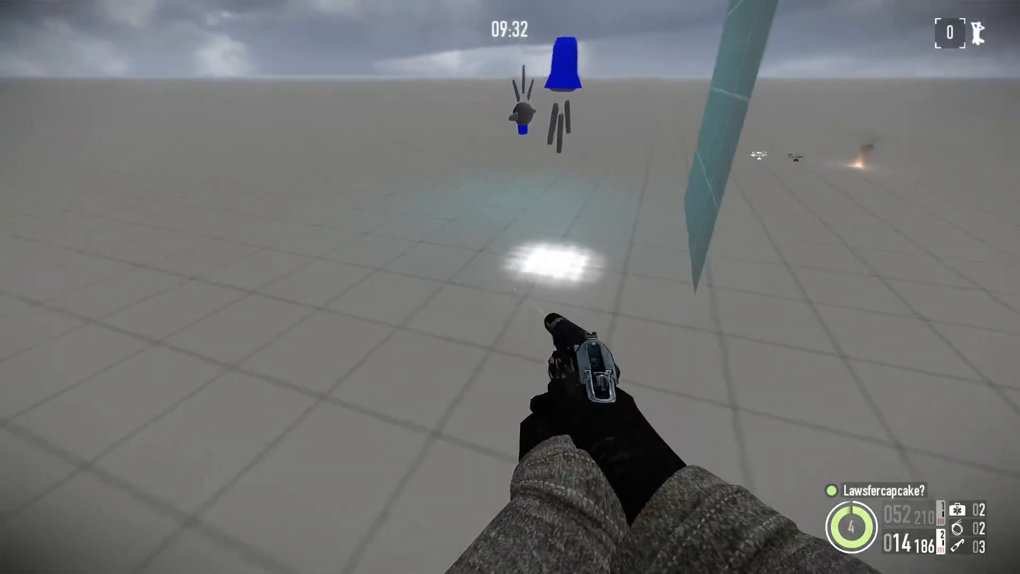
click(510, 287)
click(510, 287)
key(r)
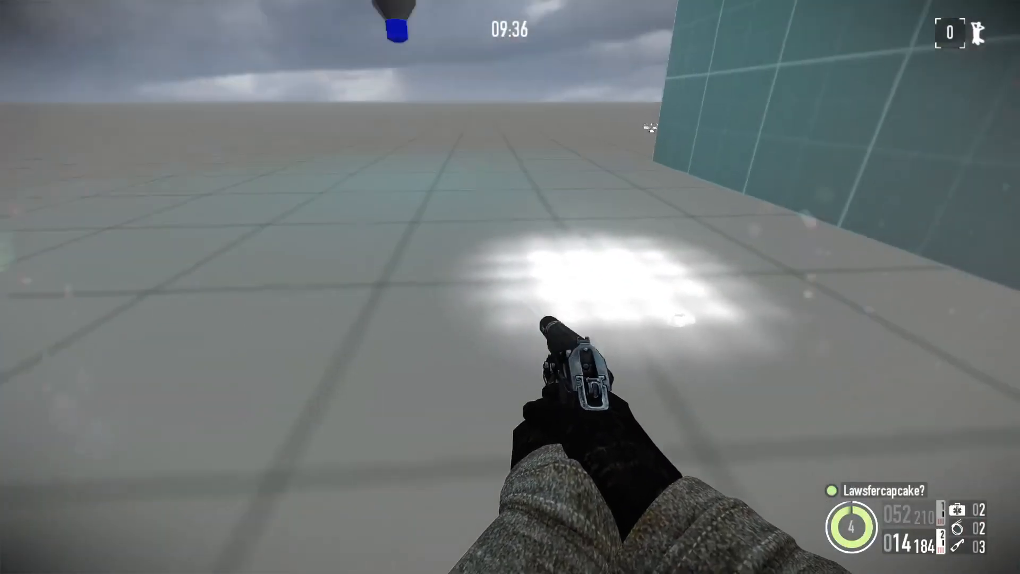
key(w)
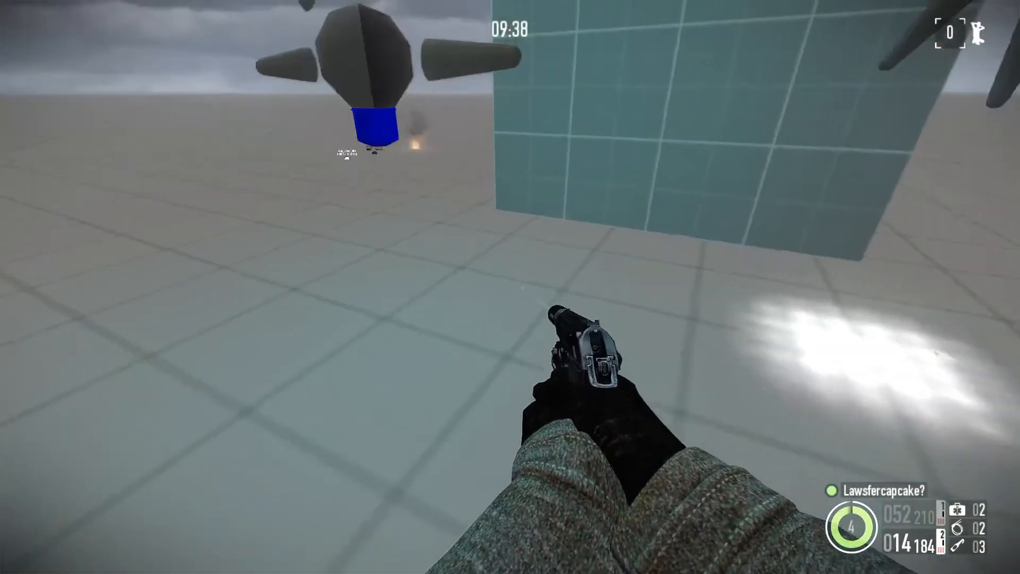
Return to the editor and set the spot light's projection texture to bigbank_overhead_df.
key(F10)
key(shift+s)
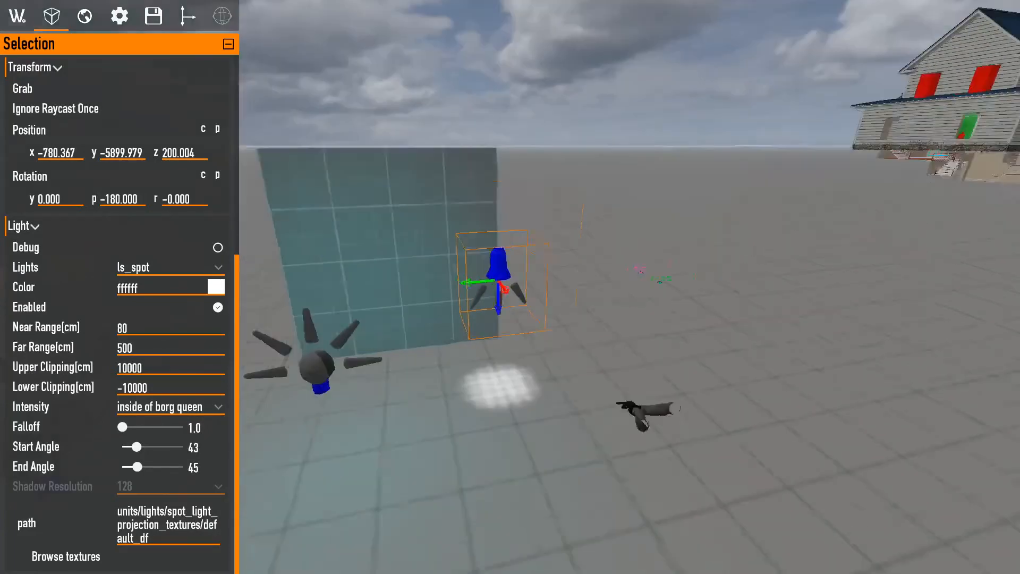
key(shift+w)
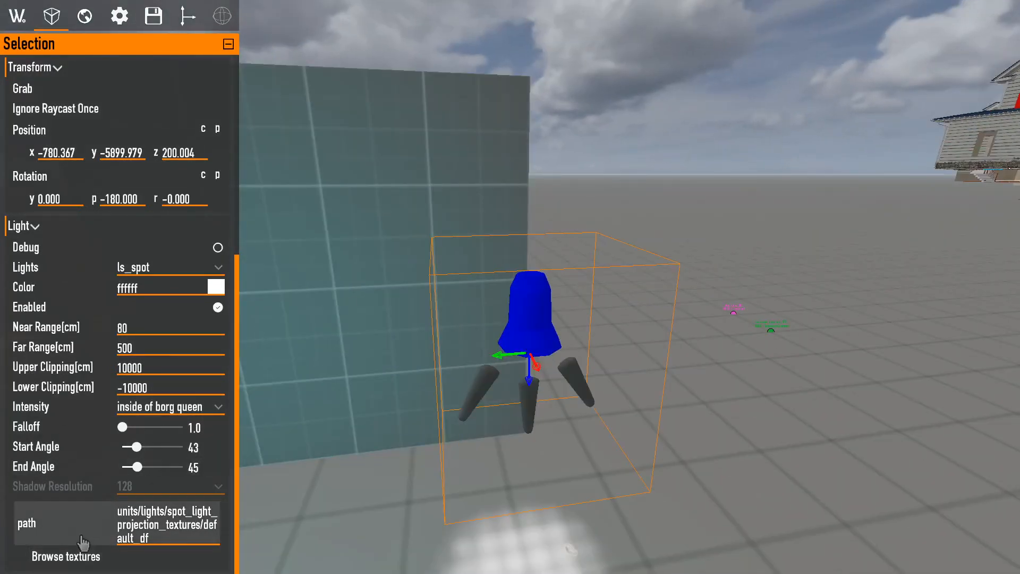
click(68, 554)
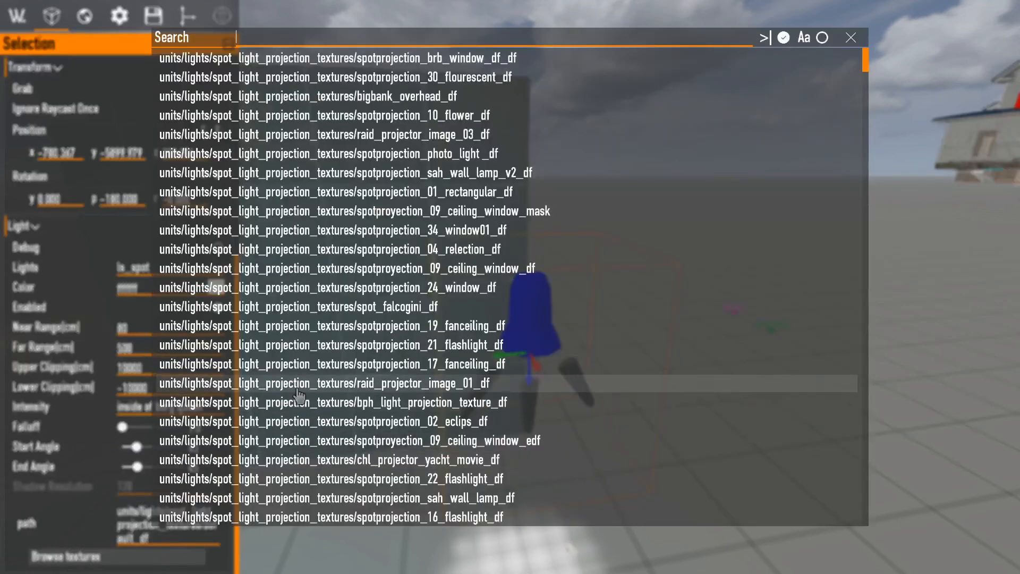
scroll(381, 237, down, 10)
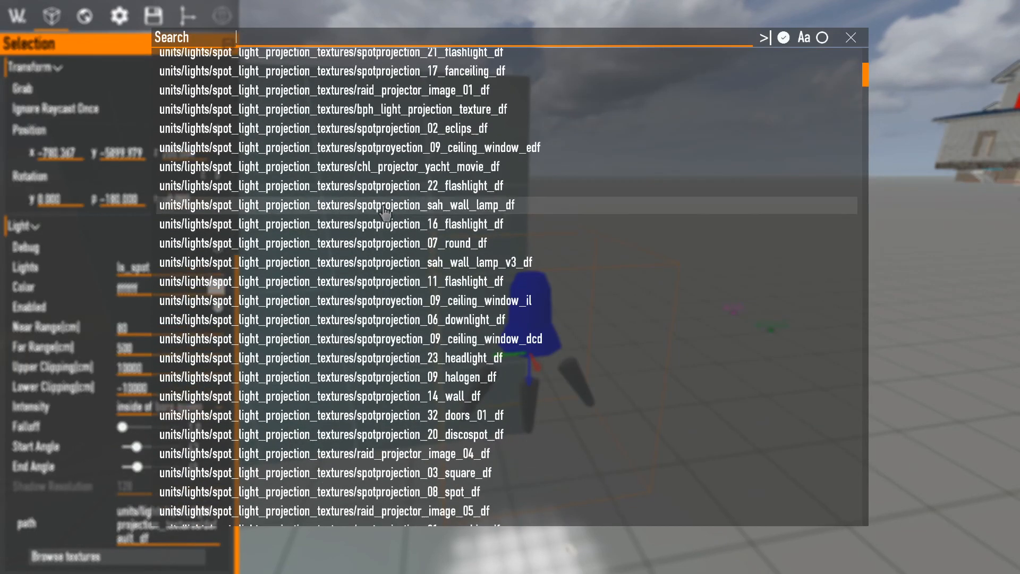
scroll(381, 237, down, 5)
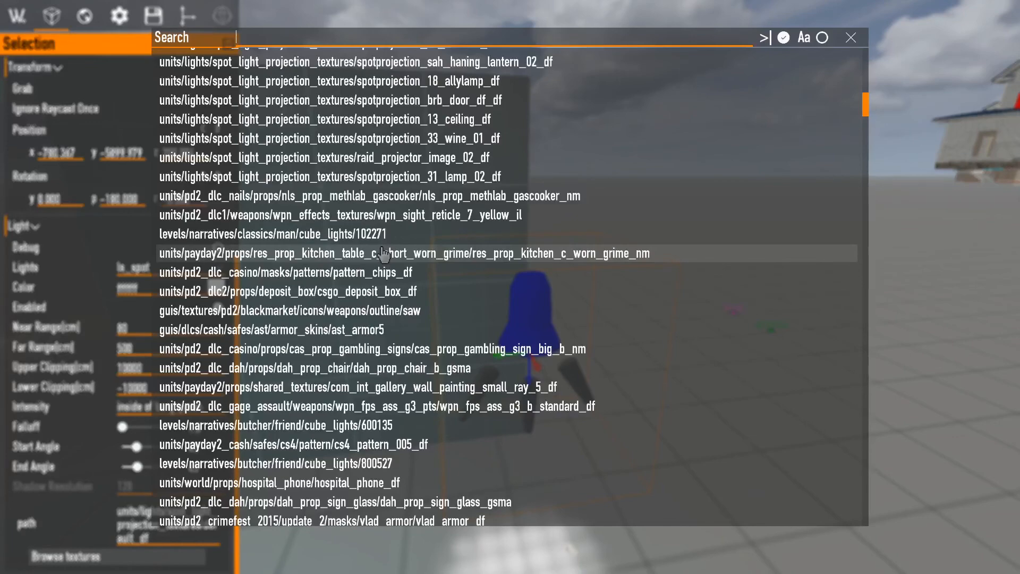
scroll(382, 254, up, 13)
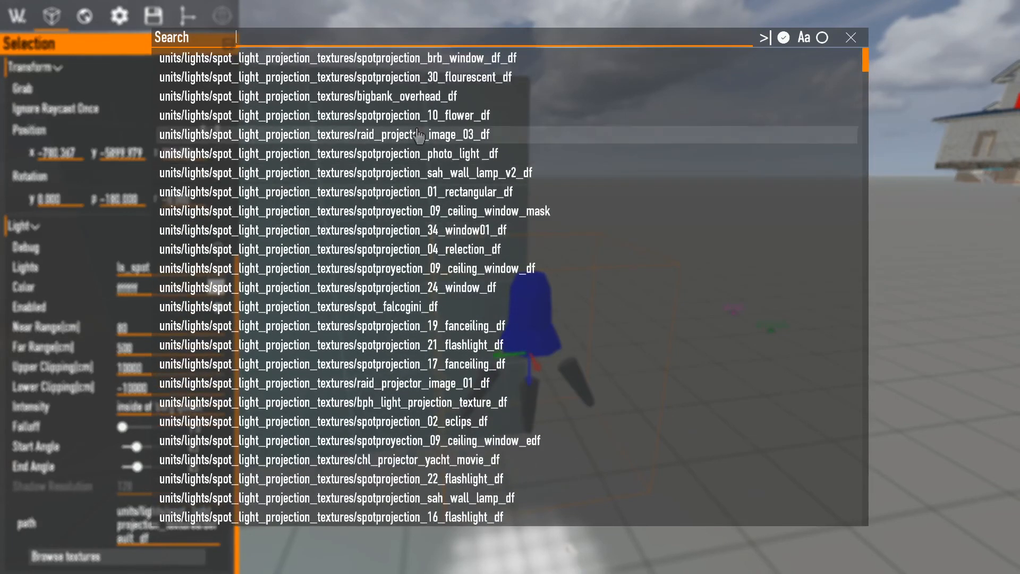
click(419, 96)
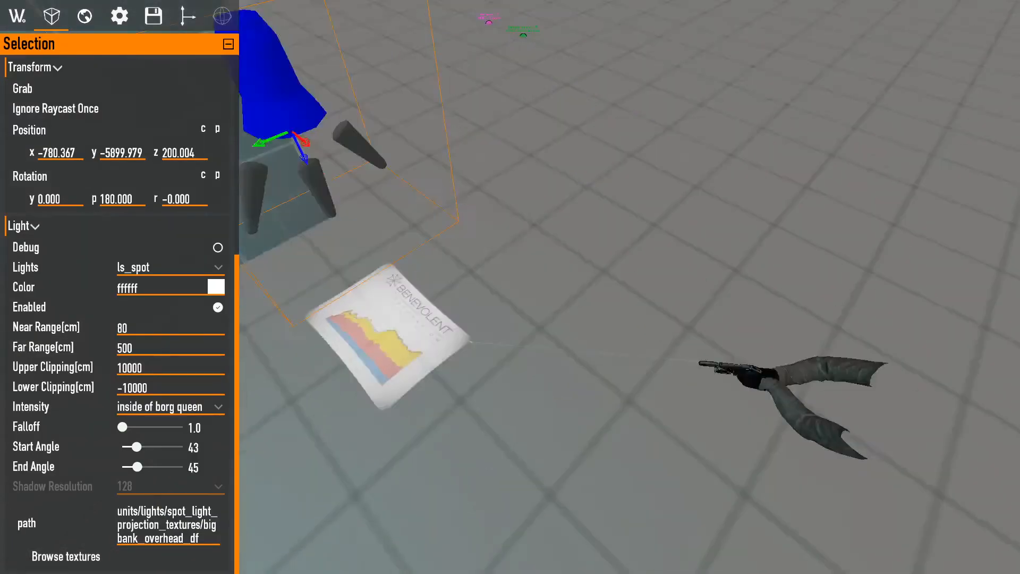
Move the spot light to x about -355, y about -6025 and rotate it to yaw 90, pitch -90, facing the wall panel.
right_drag(477, 246, 340, 237)
key(w)
key(s)
key(d)
drag(802, 427, 911, 377)
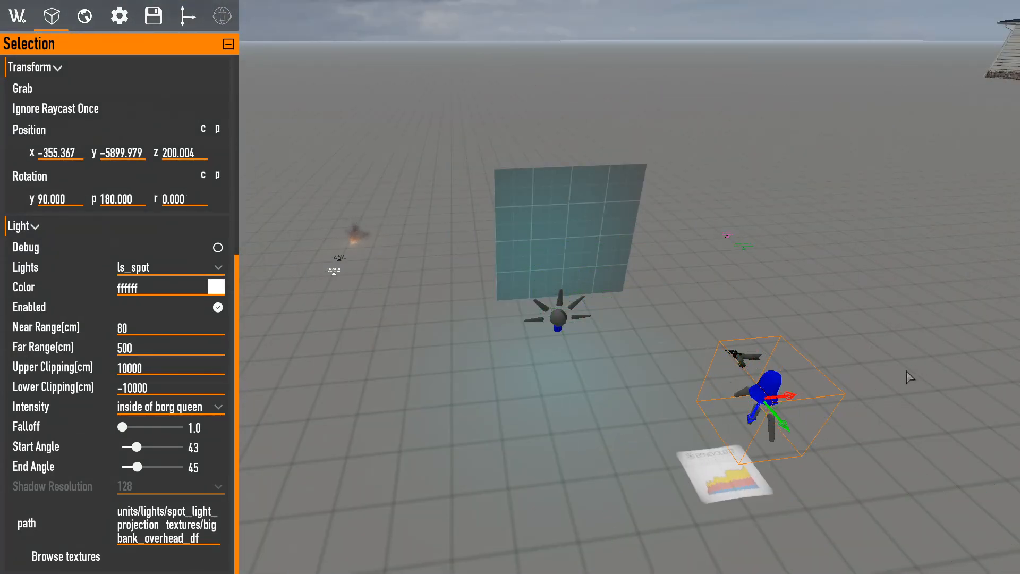
drag(750, 369, 921, 318)
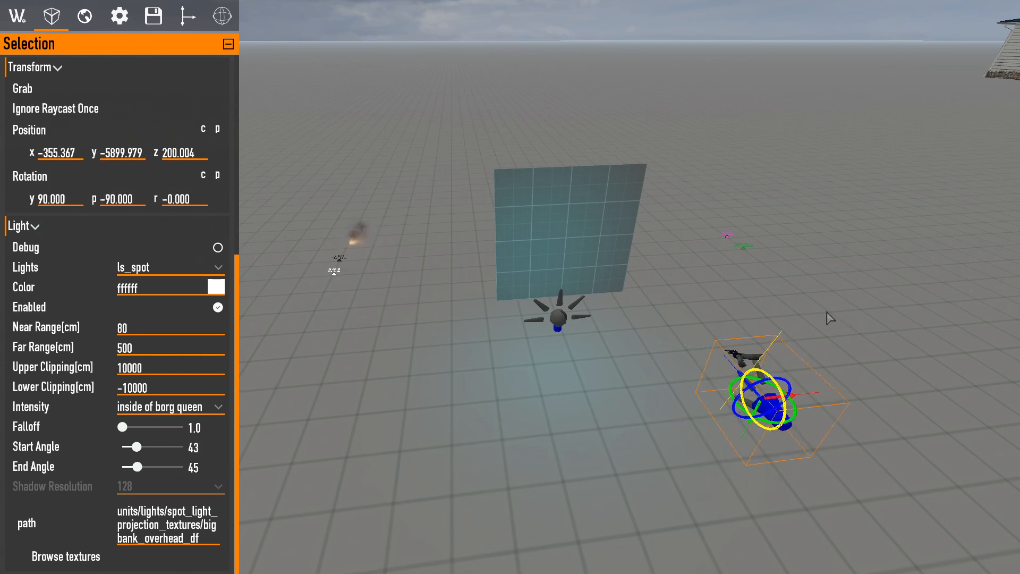
drag(790, 407, 715, 419)
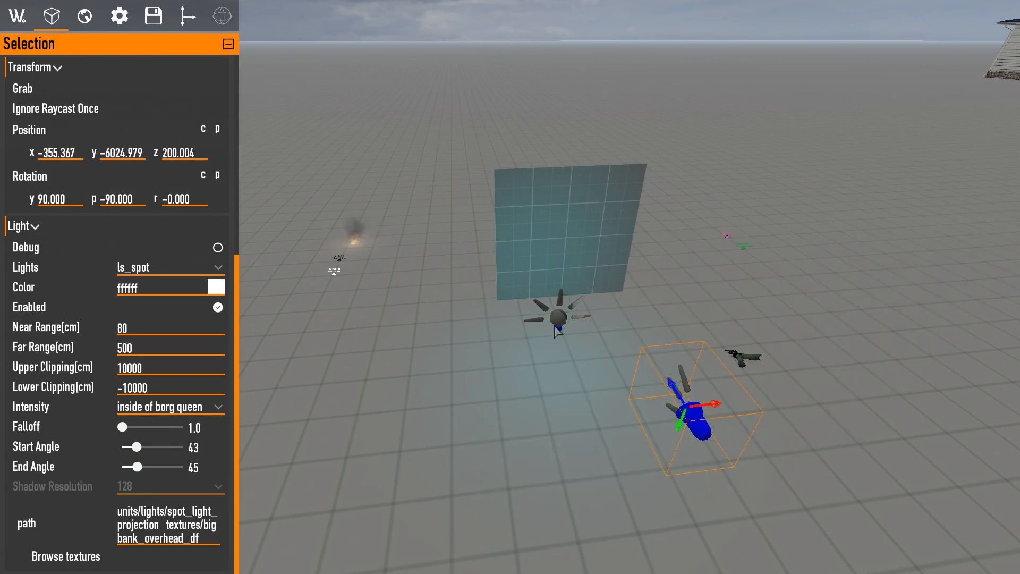
Move the omni light away from the front of the wall panel to y about -6502.
click(558, 319)
drag(583, 322, 420, 334)
Set the spot light's far range to 5000 cm and shift it to y about -6050.
click(700, 419)
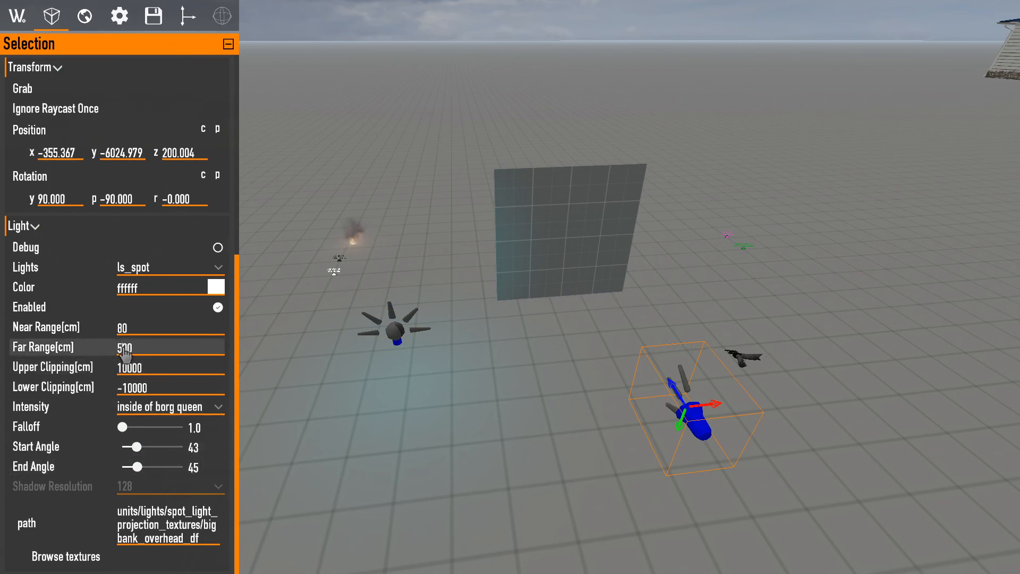
text(0)
drag(718, 414, 702, 414)
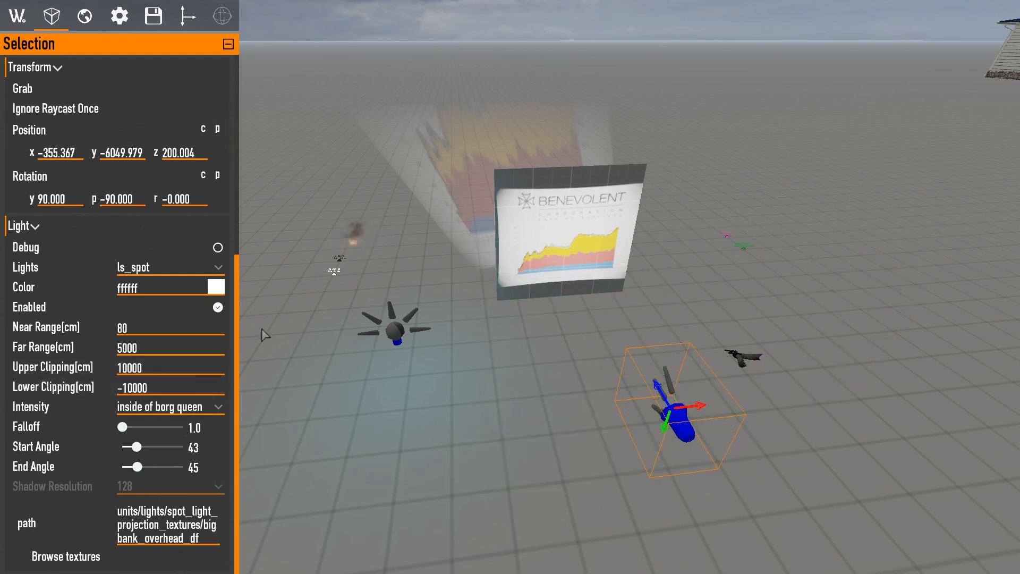
Turn on the spot light's debug display, and set its start angle to 65 and end angle to 37.
click(118, 249)
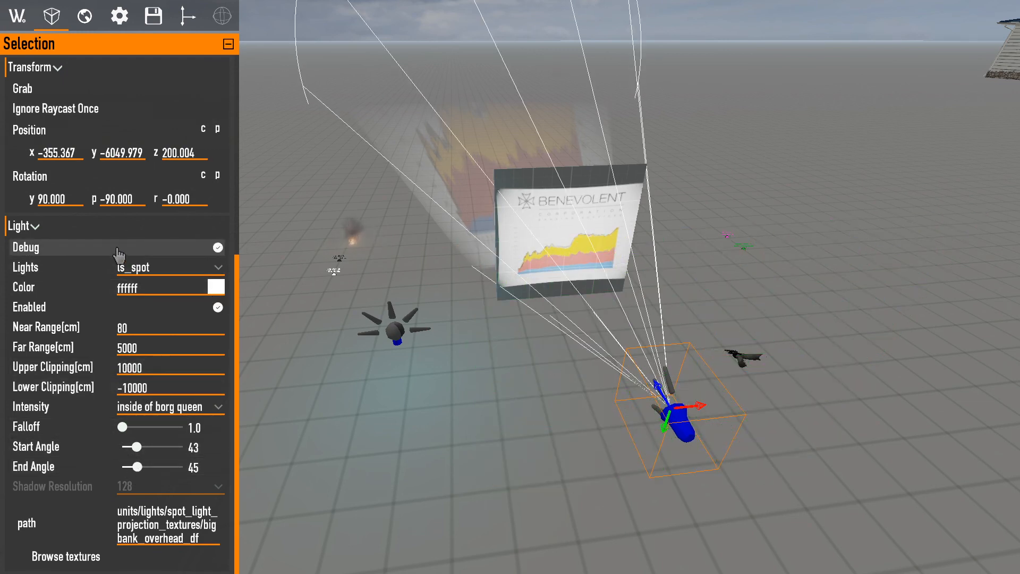
right_drag(488, 292, 654, 175)
key(w)
key(s)
key(w)
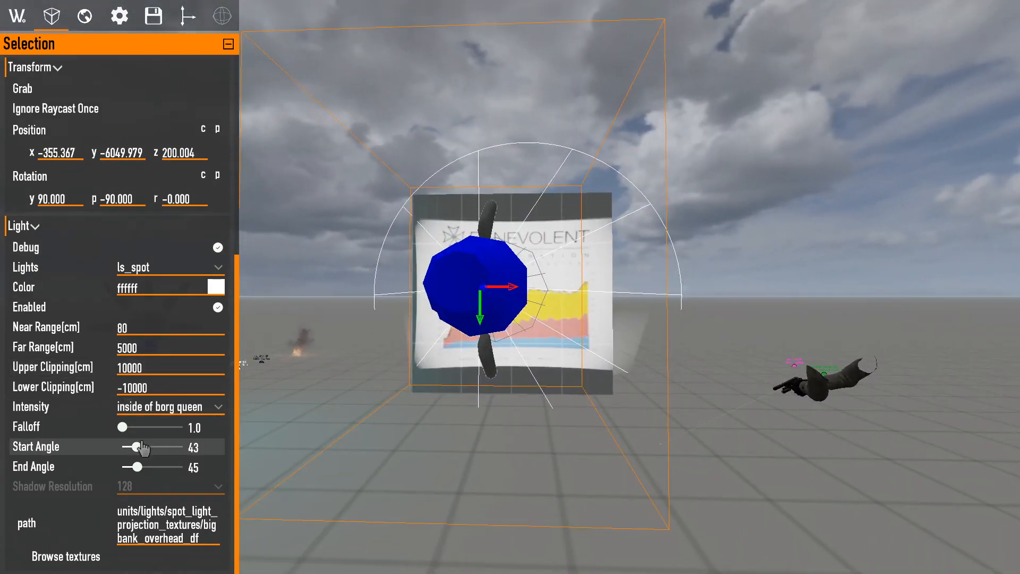
mouse_move(127, 447)
mouse_down()
mouse_move(154, 447)
mouse_move(133, 466)
mouse_up()
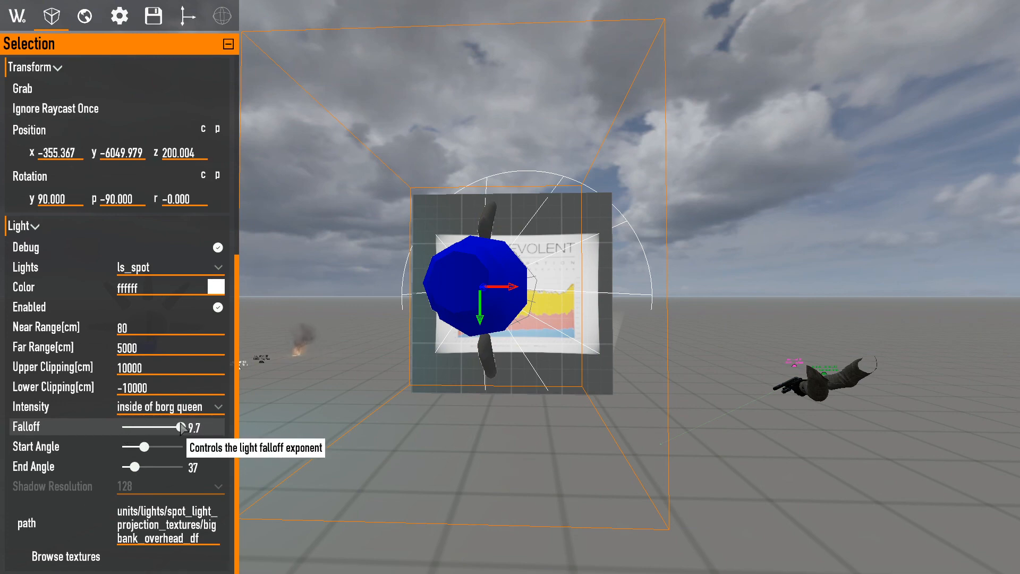
right_drag(271, 389, 271, 390)
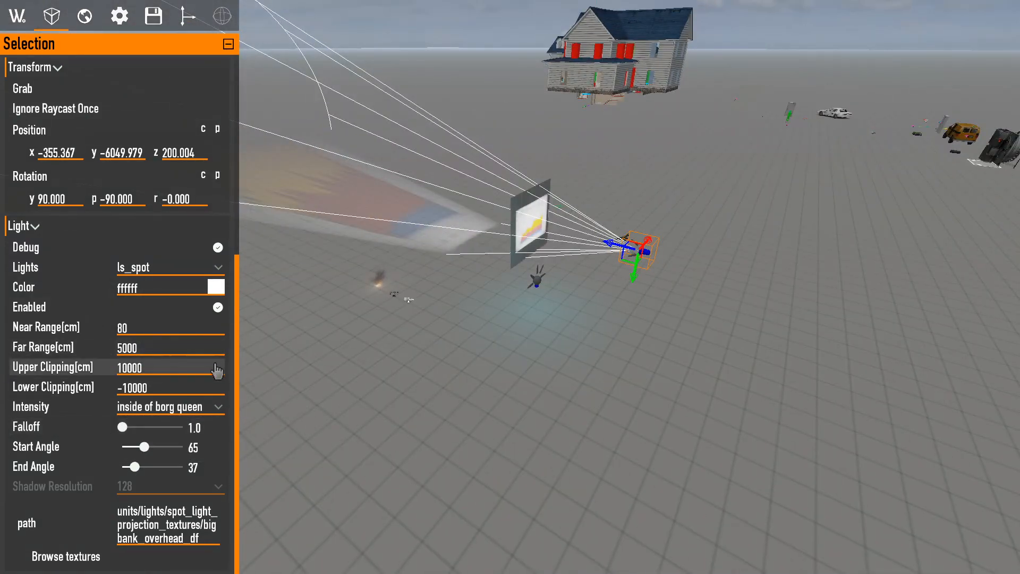
Playtest the level and walk up to the wall panel to view the projected image.
key(F10)
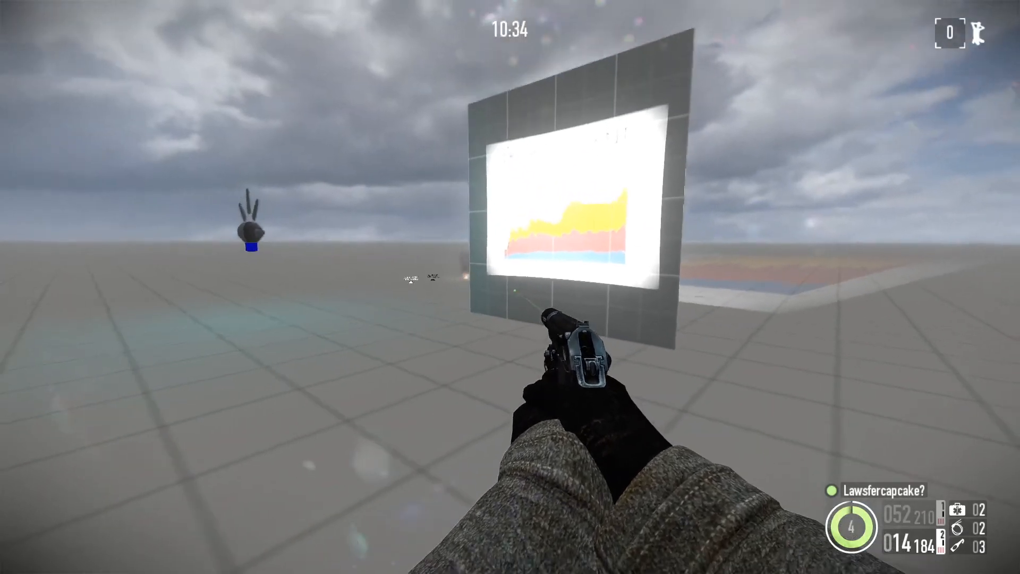
key(w)
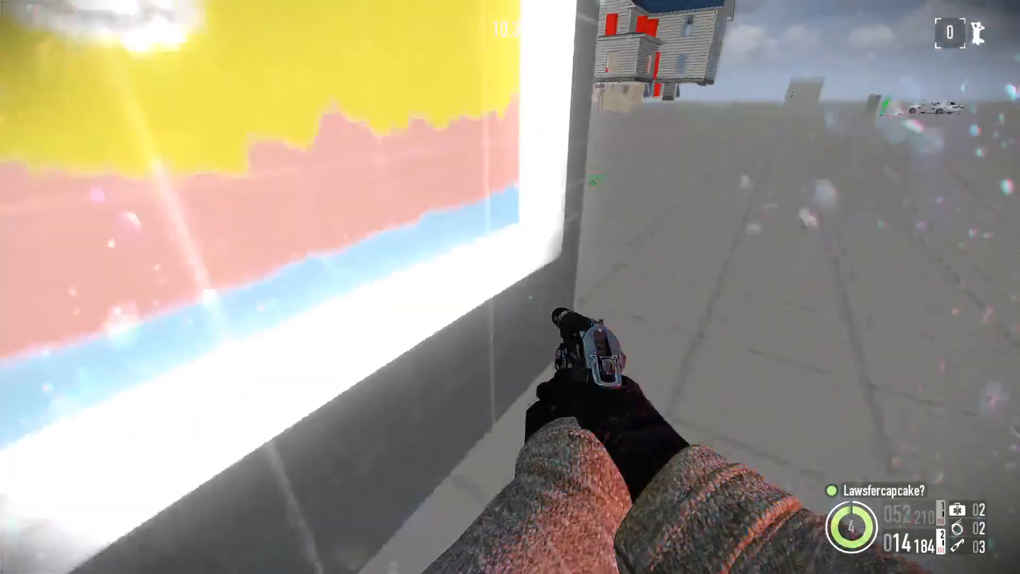
key(s)
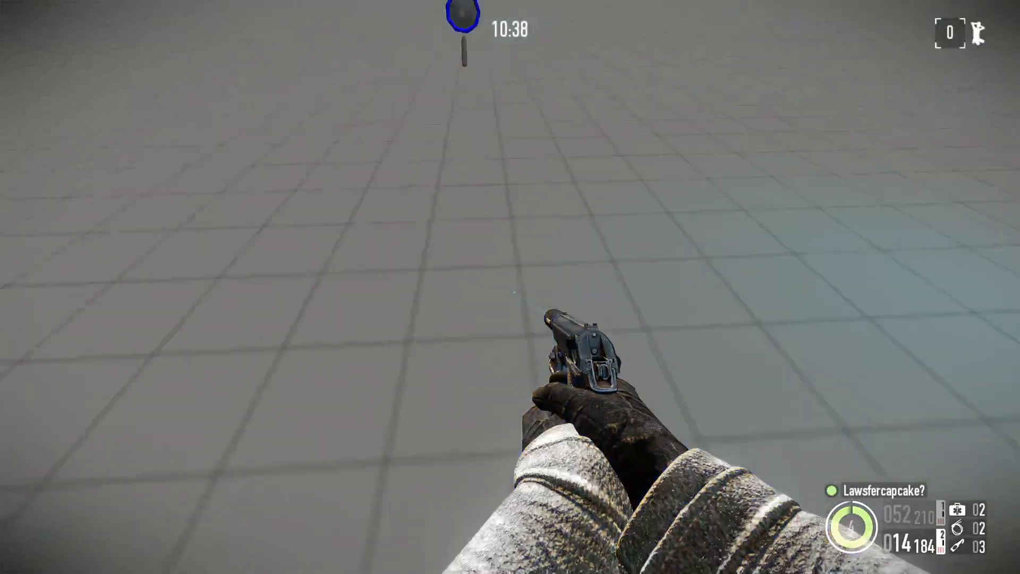
key(w)
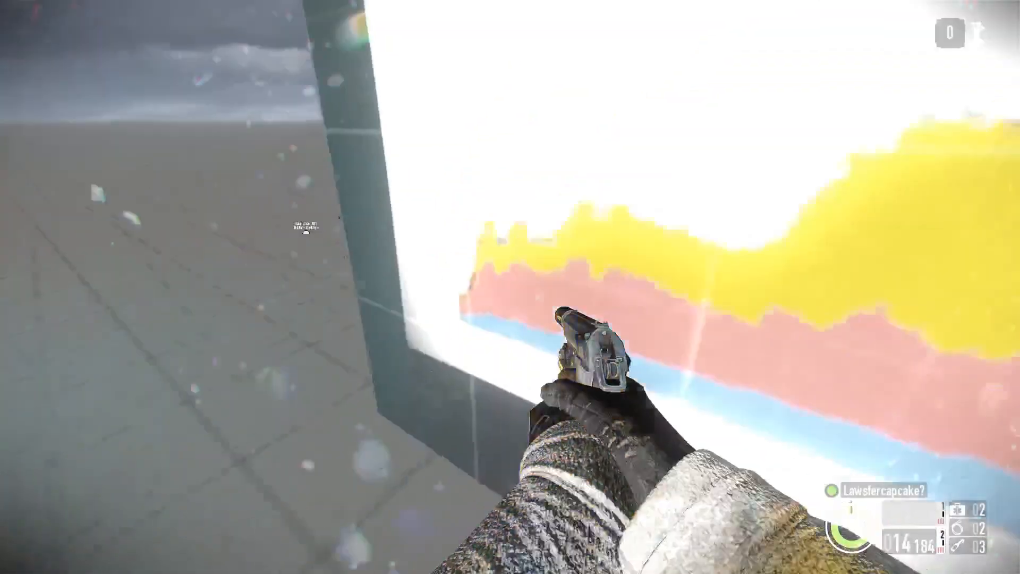
key(s)
Shoot at the projected image on the panel, reload, and walk around to view the projection from other sides.
click(510, 287)
click(511, 287)
click(510, 287)
click(510, 287)
key(r)
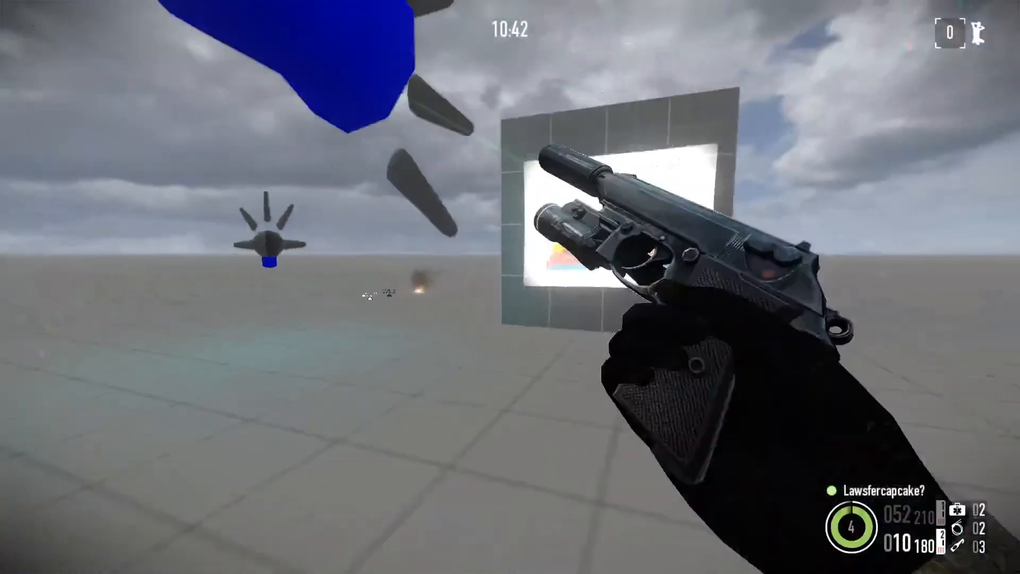
key(w)
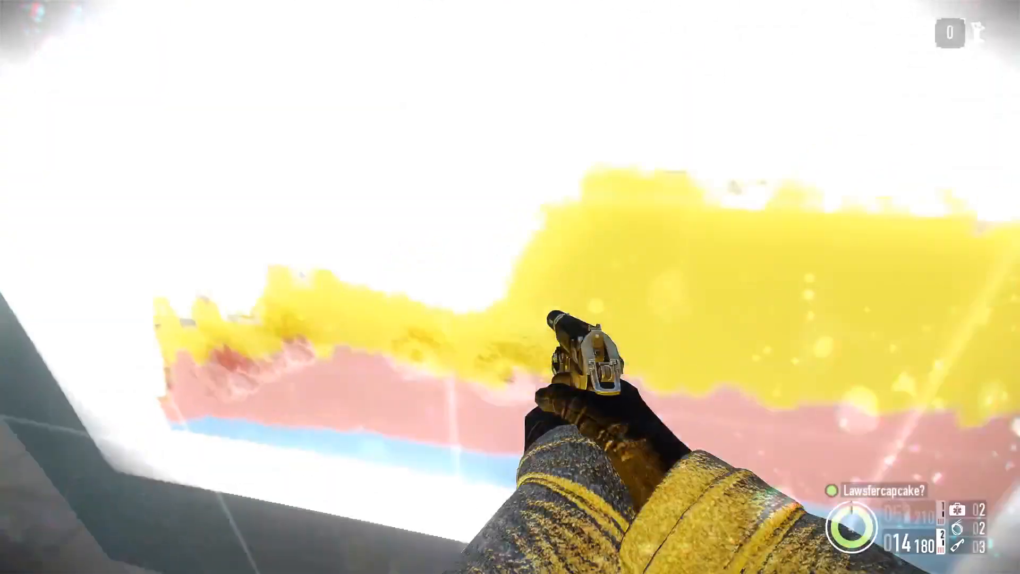
click(510, 287)
click(510, 287)
key(s)
key(r)
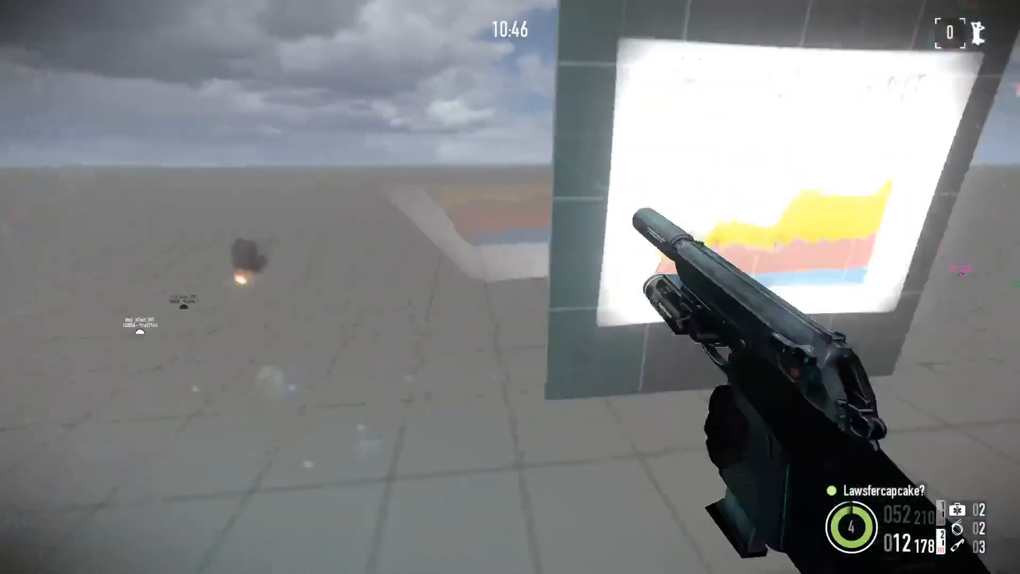
key(w)
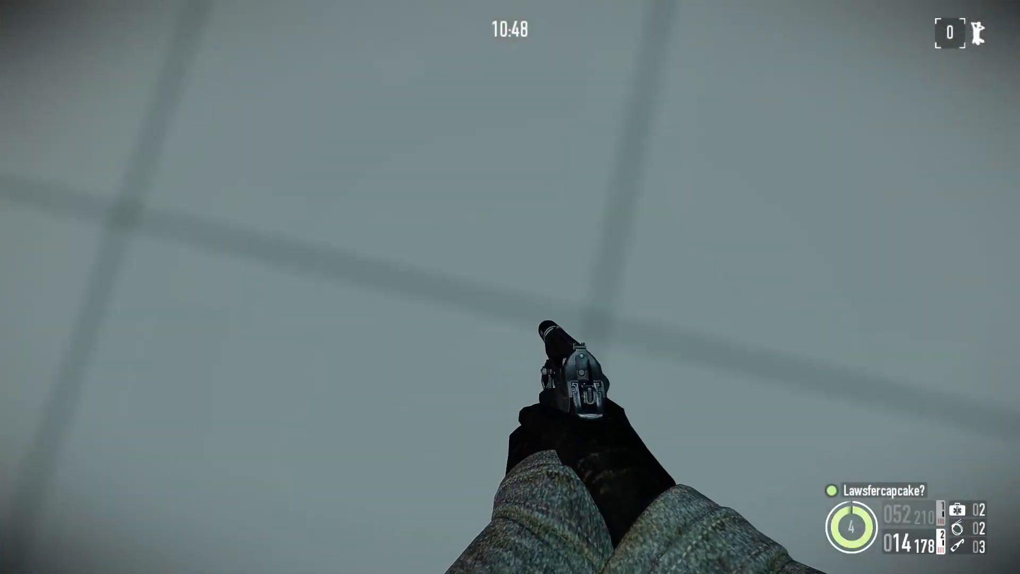
key(w)
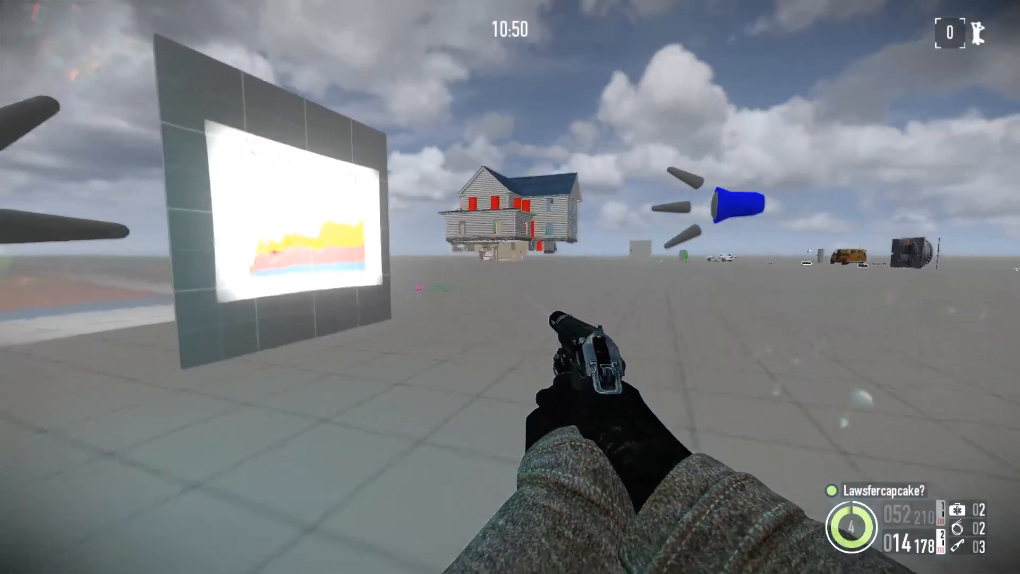
Return to the editor, show the omni light's debug range spheres, and examine them from several angles.
key(F10)
click(534, 282)
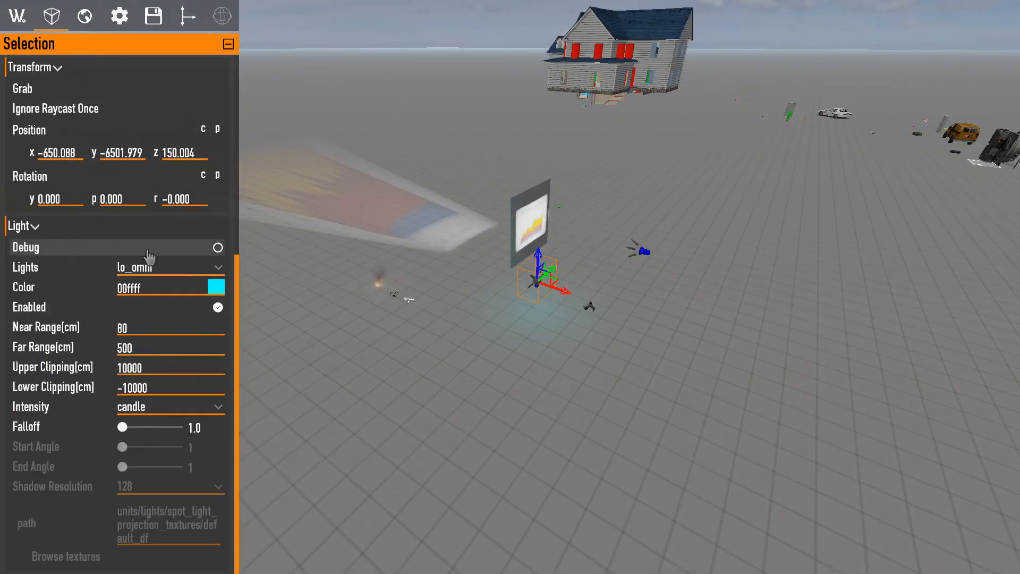
key(w)
right_drag(487, 250, 611, 252)
key(s)
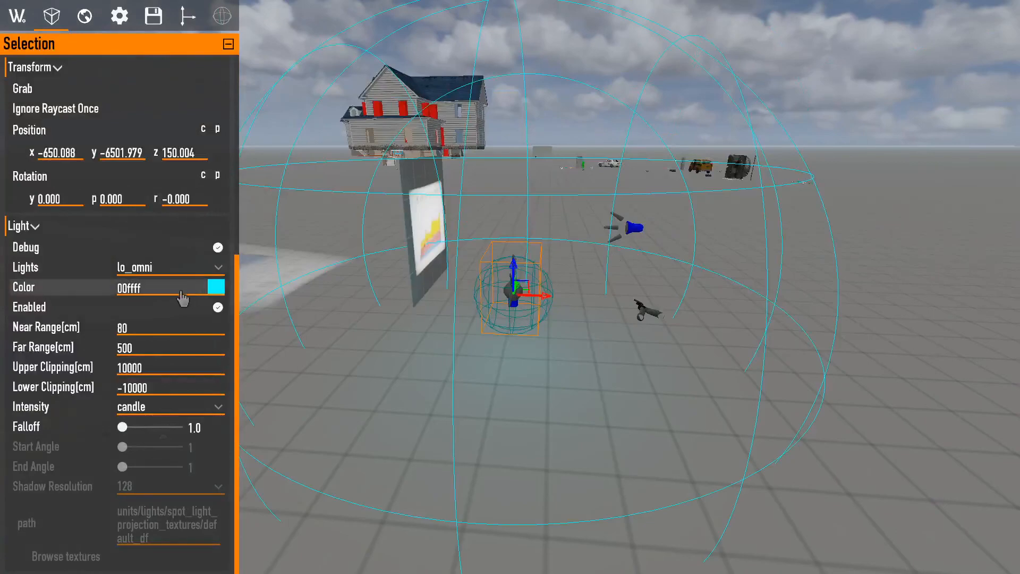
key(d)
right_drag(510, 287, 425, 271)
key(w)
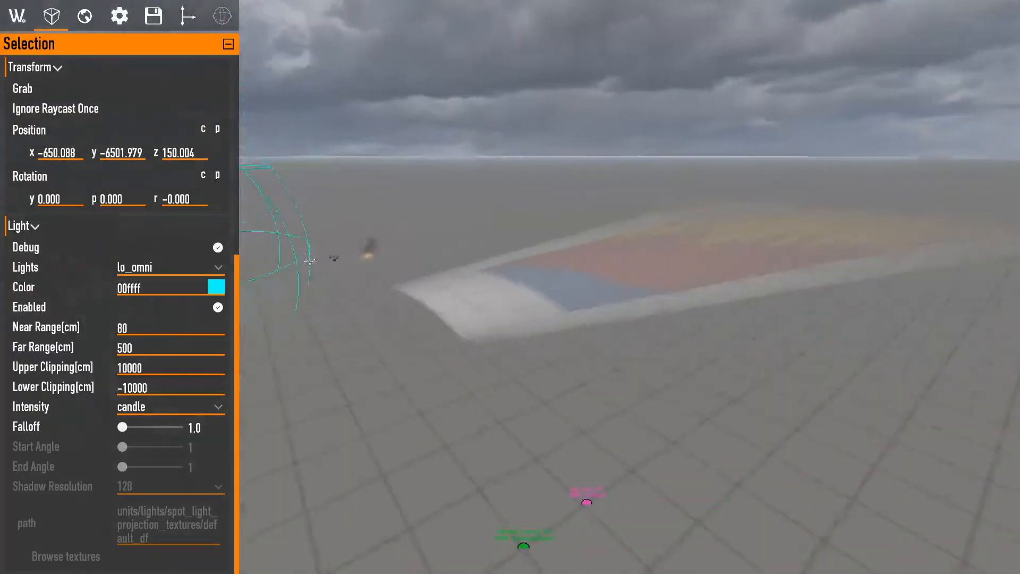
right_drag(297, 249, 405, 268)
key(s)
Set the spot light's projection texture to guis/dlcs/cash/safes/mxs/weapon_skins/lemming_mxs and inspect it on the wall panel.
click(661, 354)
right_drag(661, 350, 718, 411)
key(w)
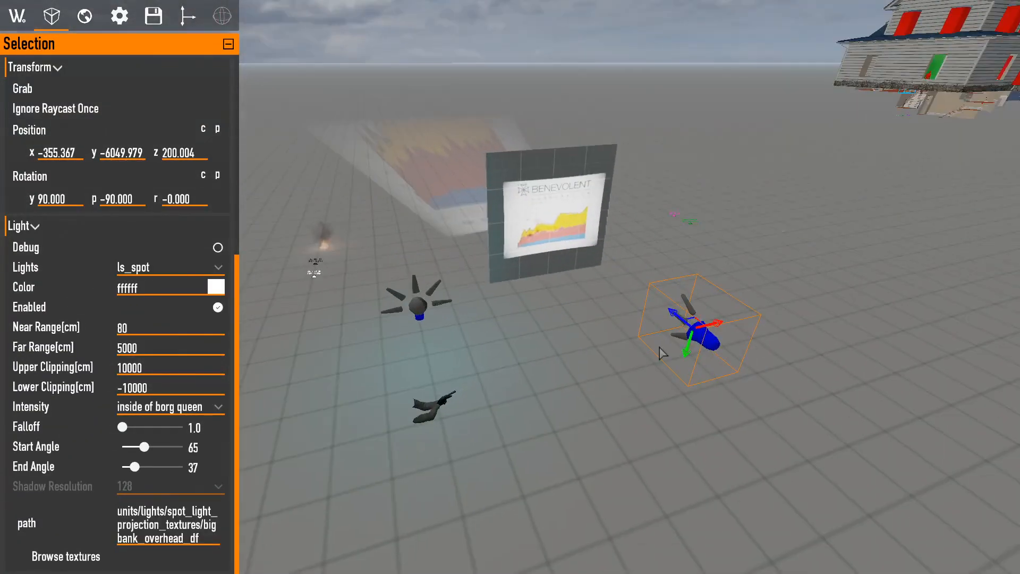
click(92, 557)
scroll(361, 427, down, 10)
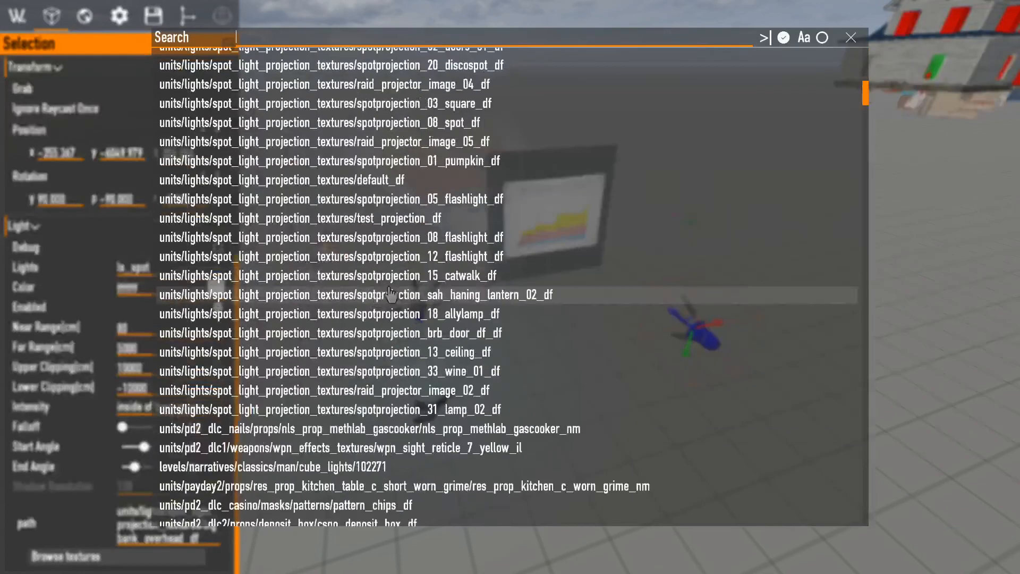
click(389, 456)
key(w)
right_drag(389, 458, 602, 372)
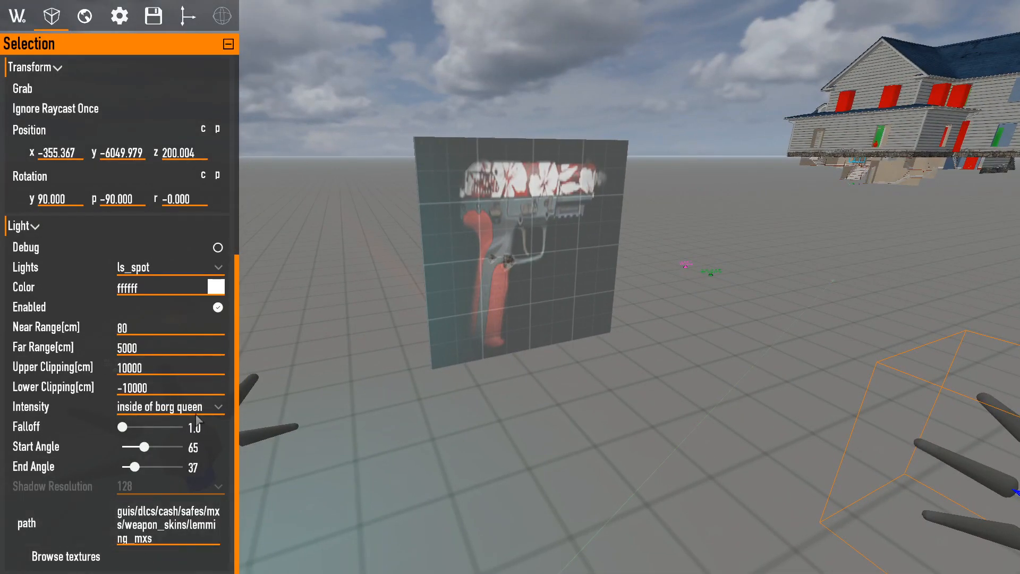
key(s)
mouse_move(505, 318)
right_down()
mouse_move(468, 317)
mouse_move(505, 318)
right_up()
key(w)
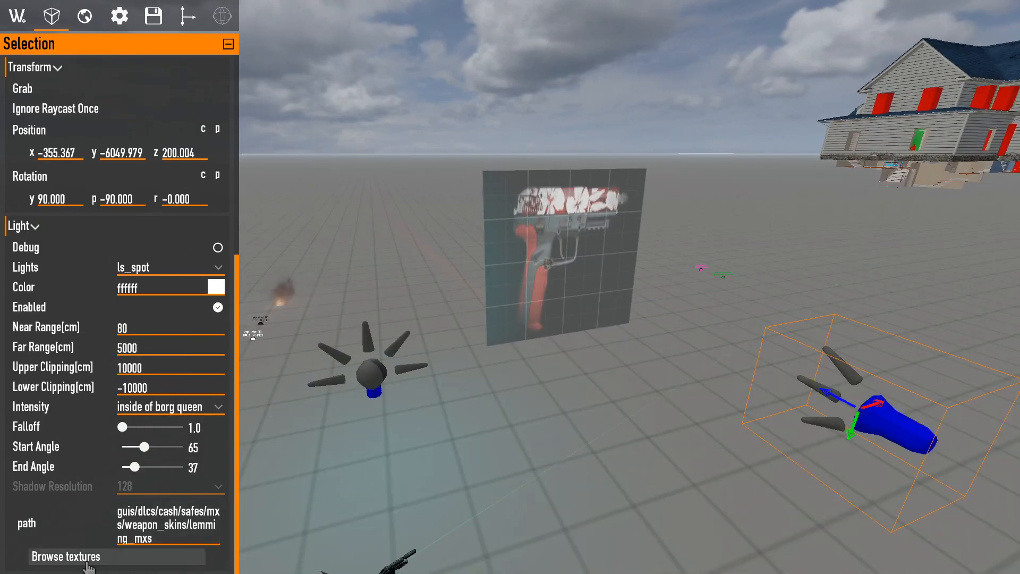
Set the spot light's projection texture to guis/dlcs/sju/textures/pd2/crimenet_menu_dots_df.
click(91, 558)
scroll(401, 422, down, 10)
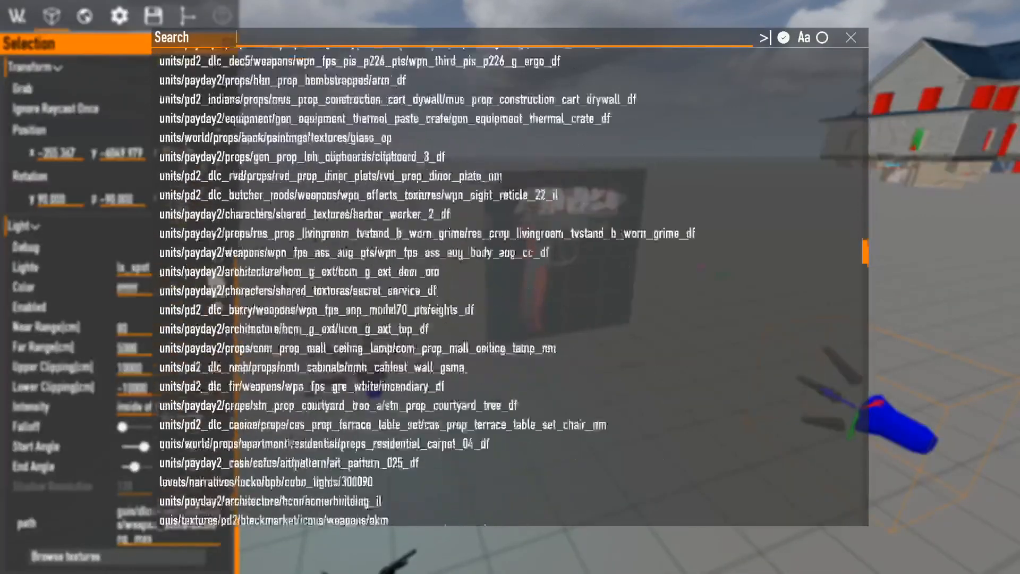
click(401, 419)
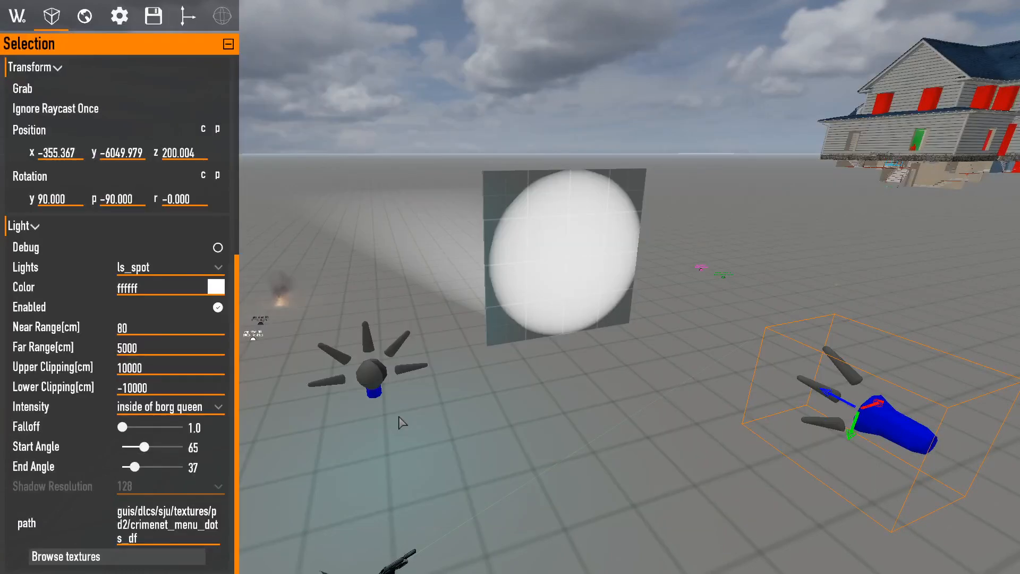
right_drag(458, 392, 475, 388)
key(s)
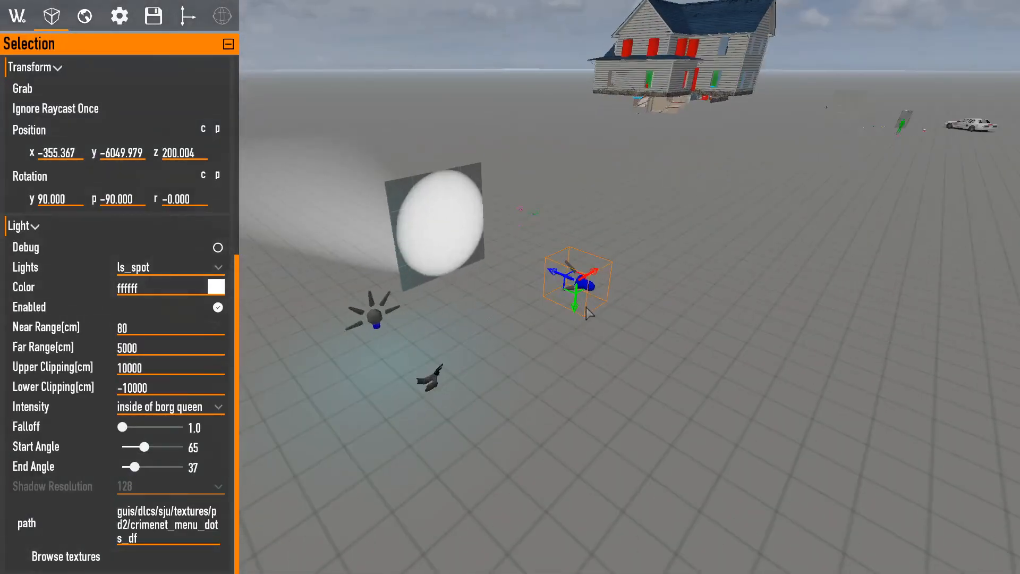
Compare the light settings of the omni light and the spot light, ending with the spot light selected.
click(378, 317)
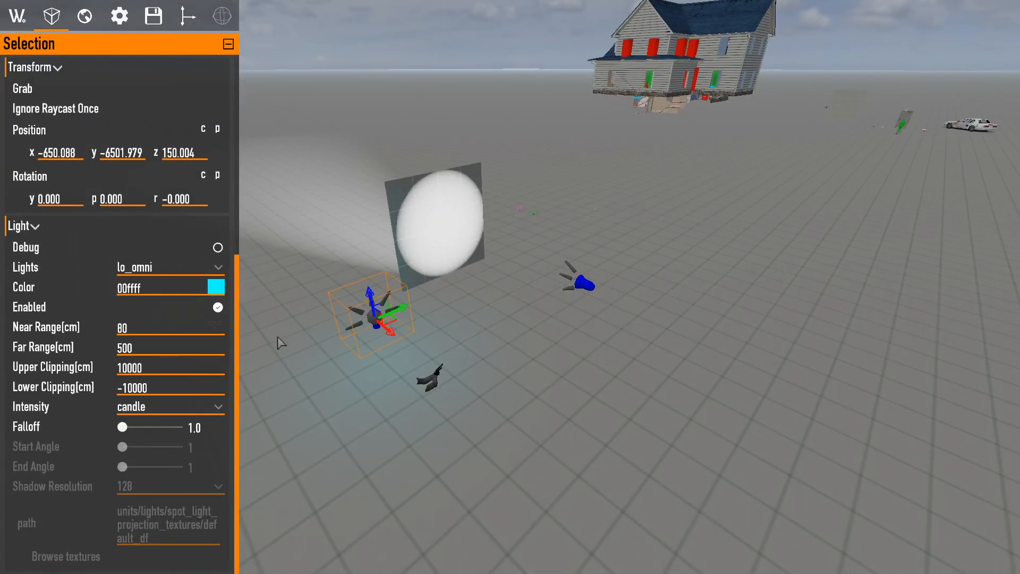
click(589, 284)
click(368, 313)
click(582, 286)
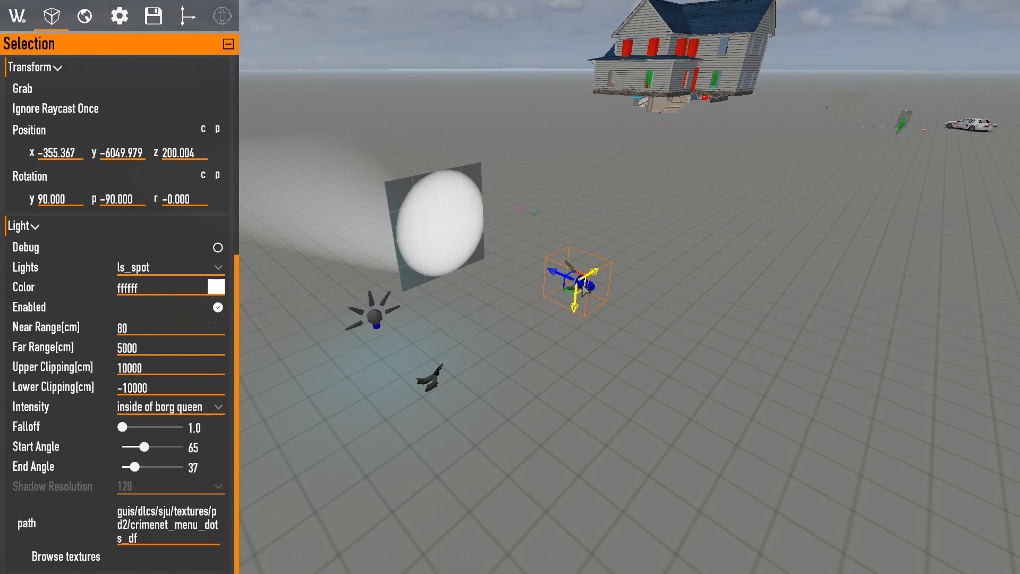